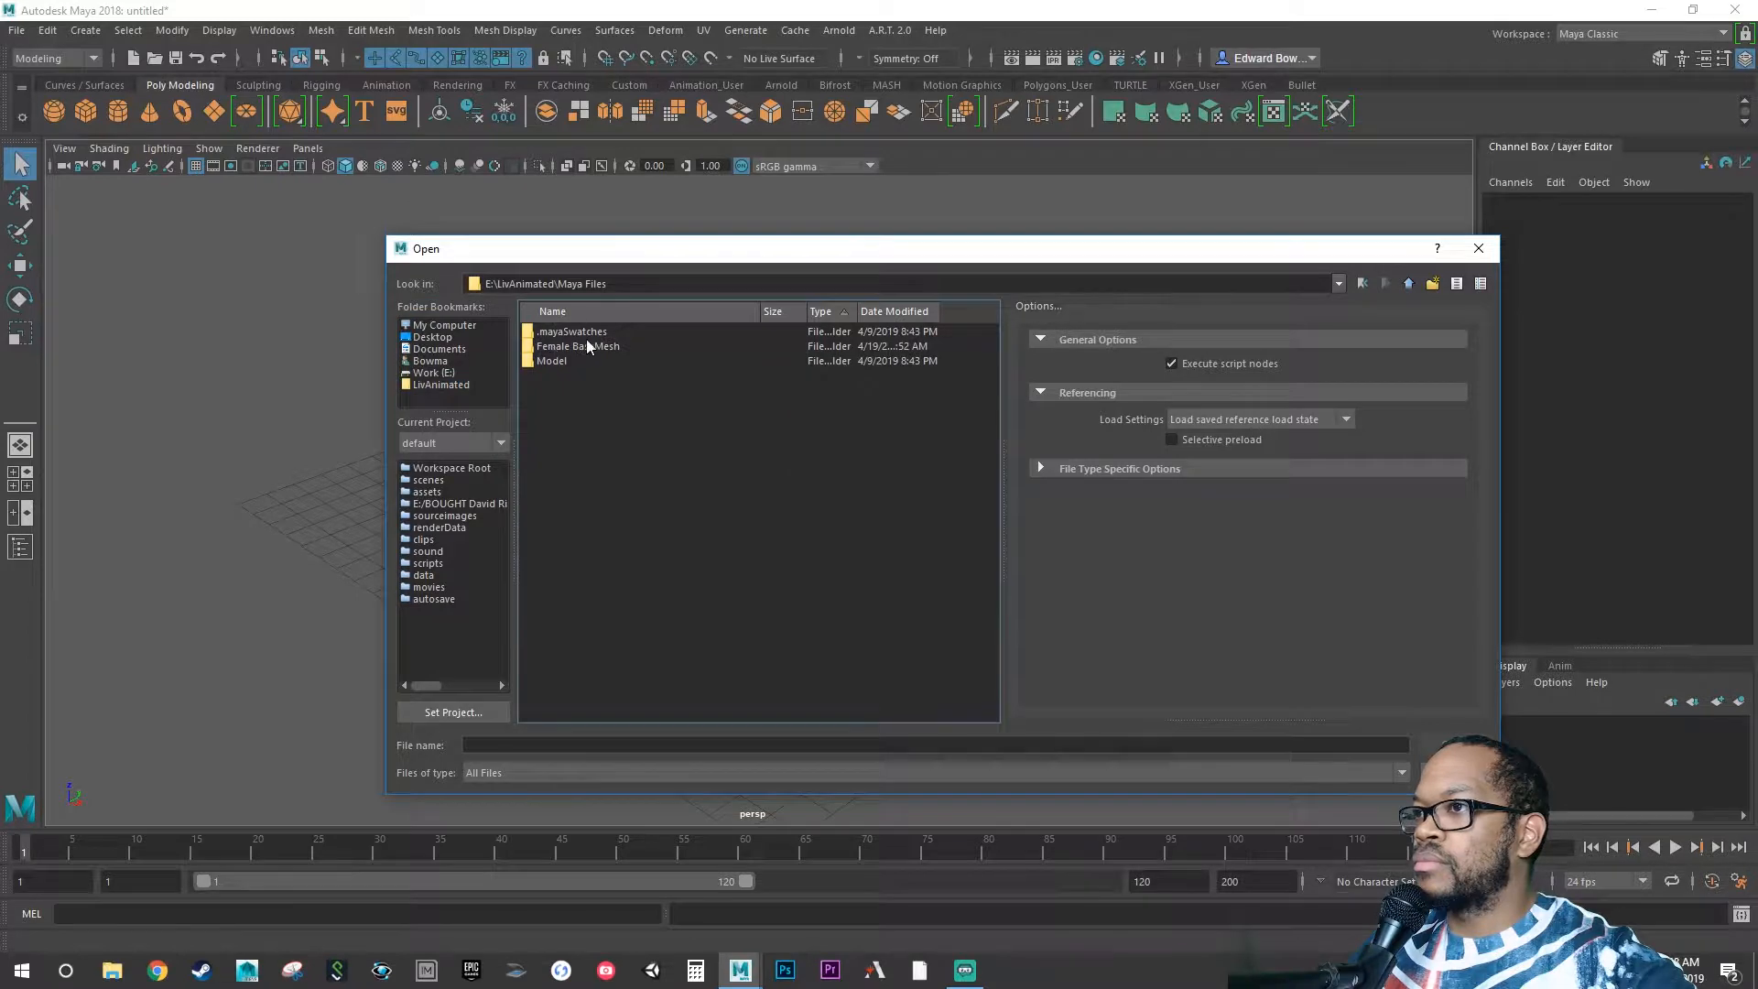
Open FemaleBasemesh_Skin_v007.ma from the Female BaseMesh folder without saving the untitled scene.
double_click(587, 346)
scroll(646, 504, down, 1)
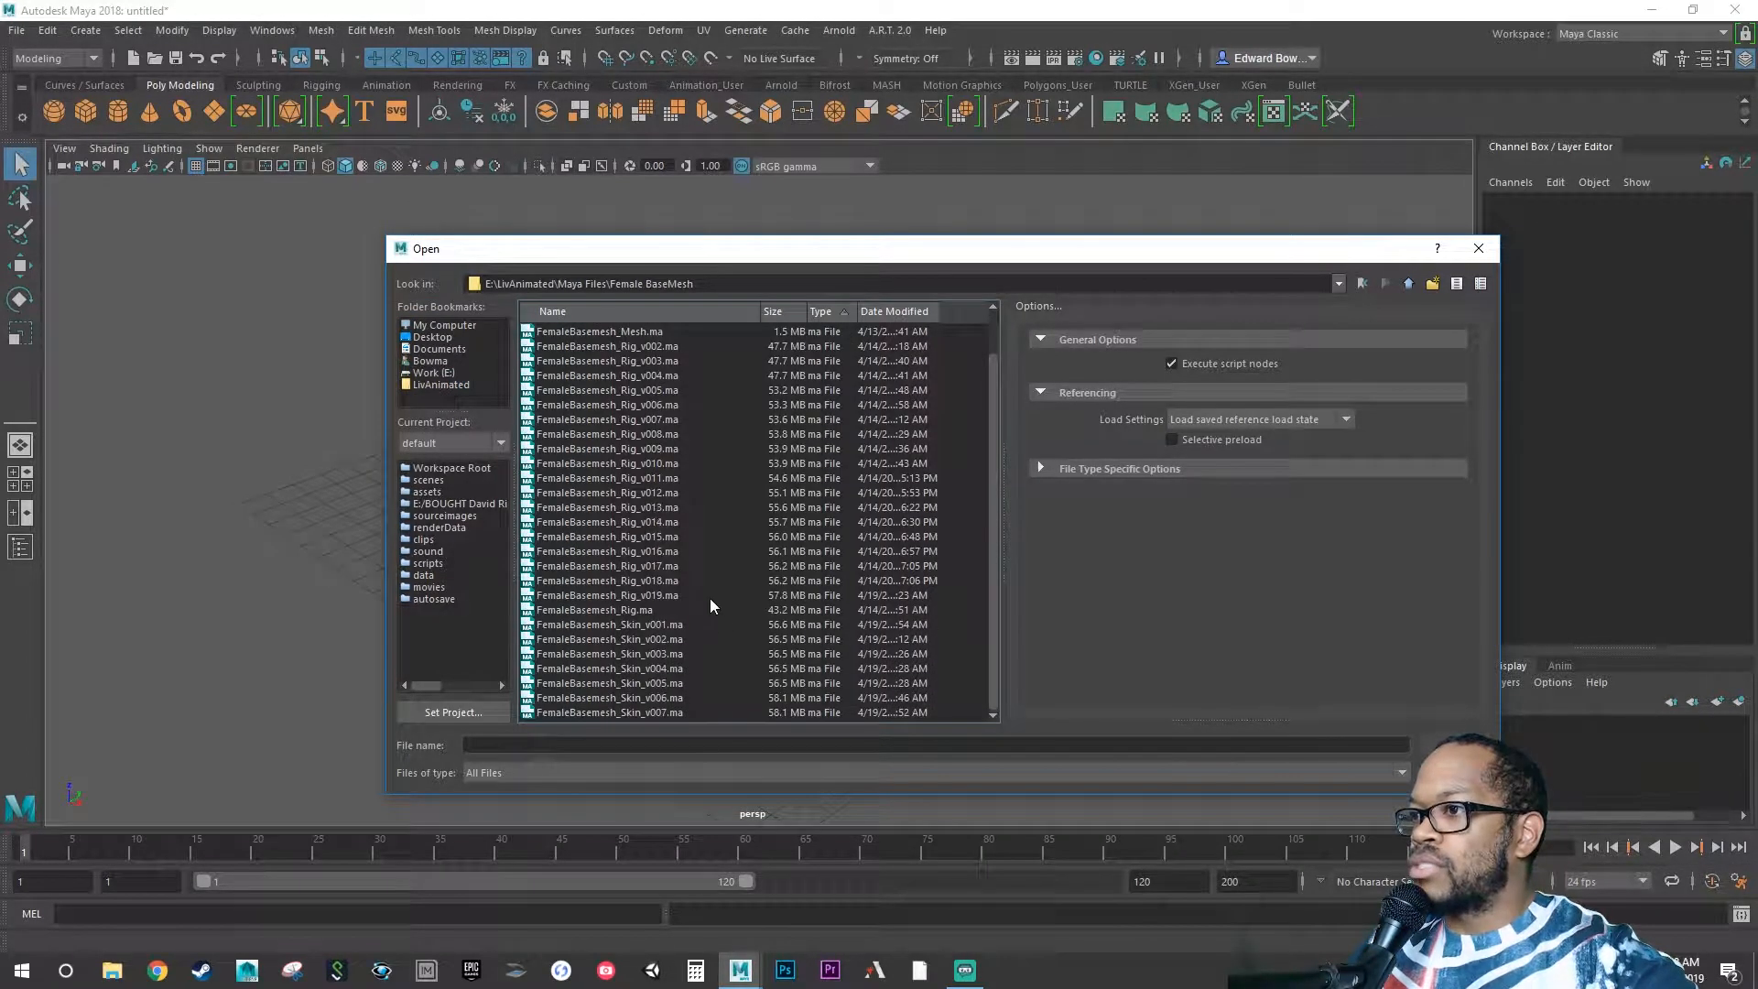
click(665, 710)
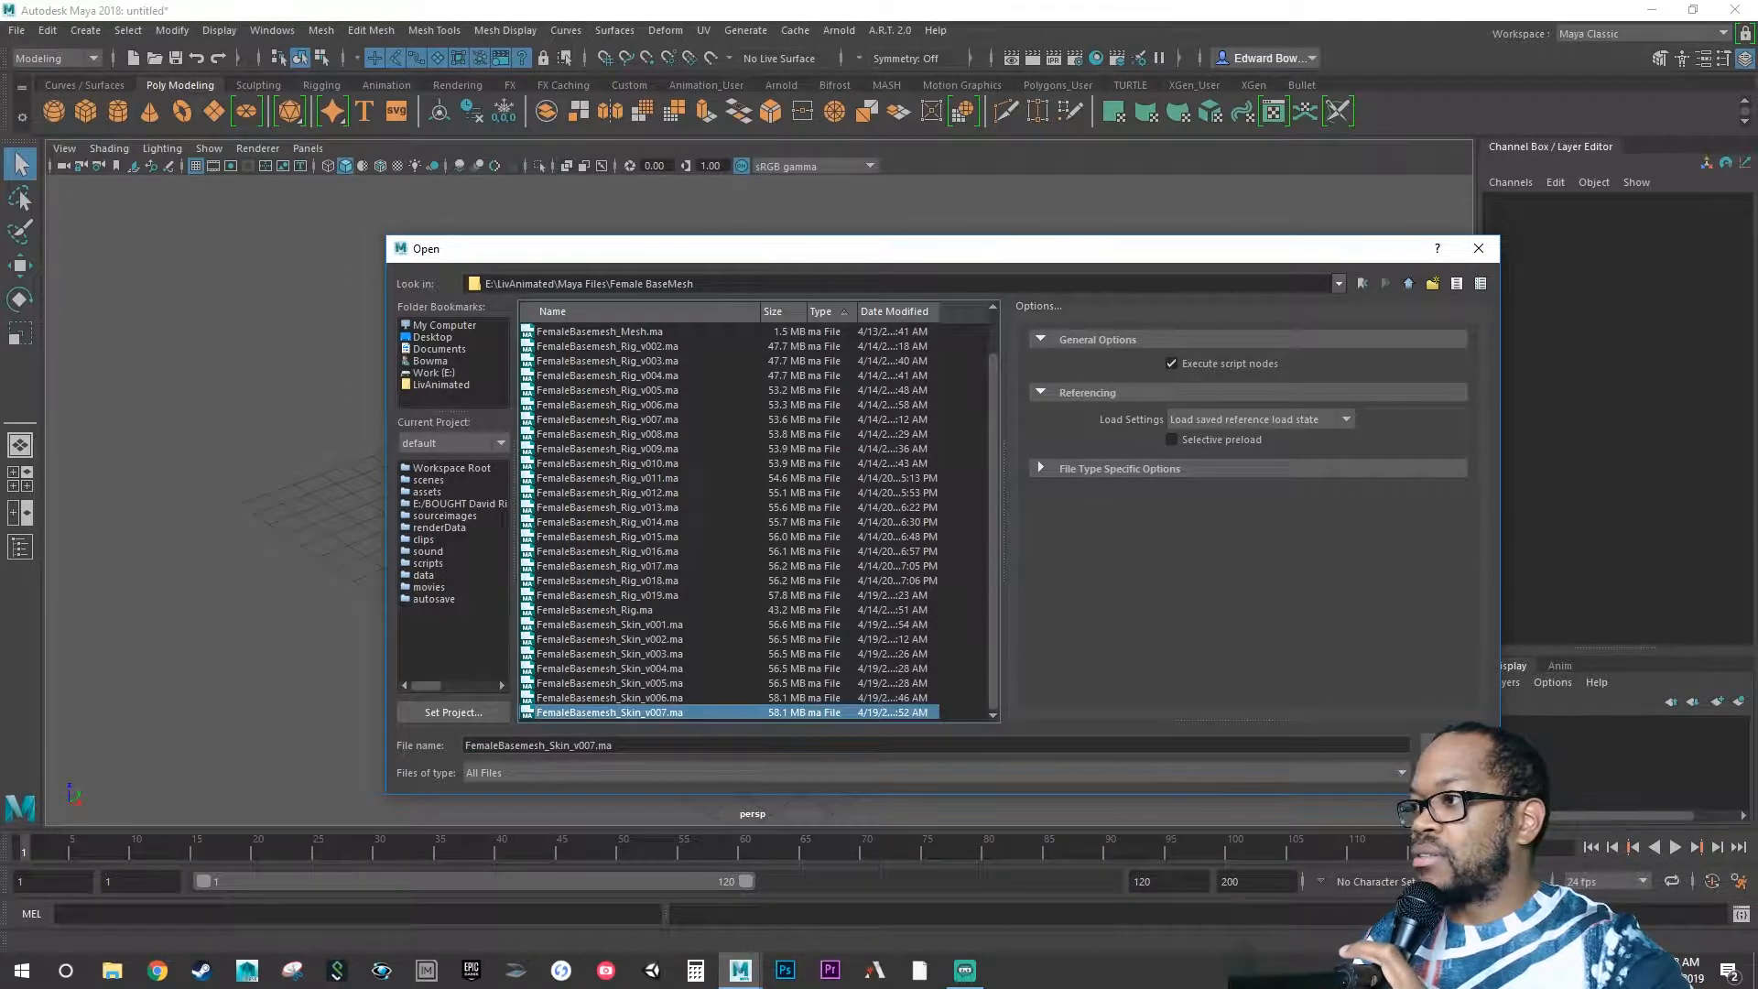
click(1456, 745)
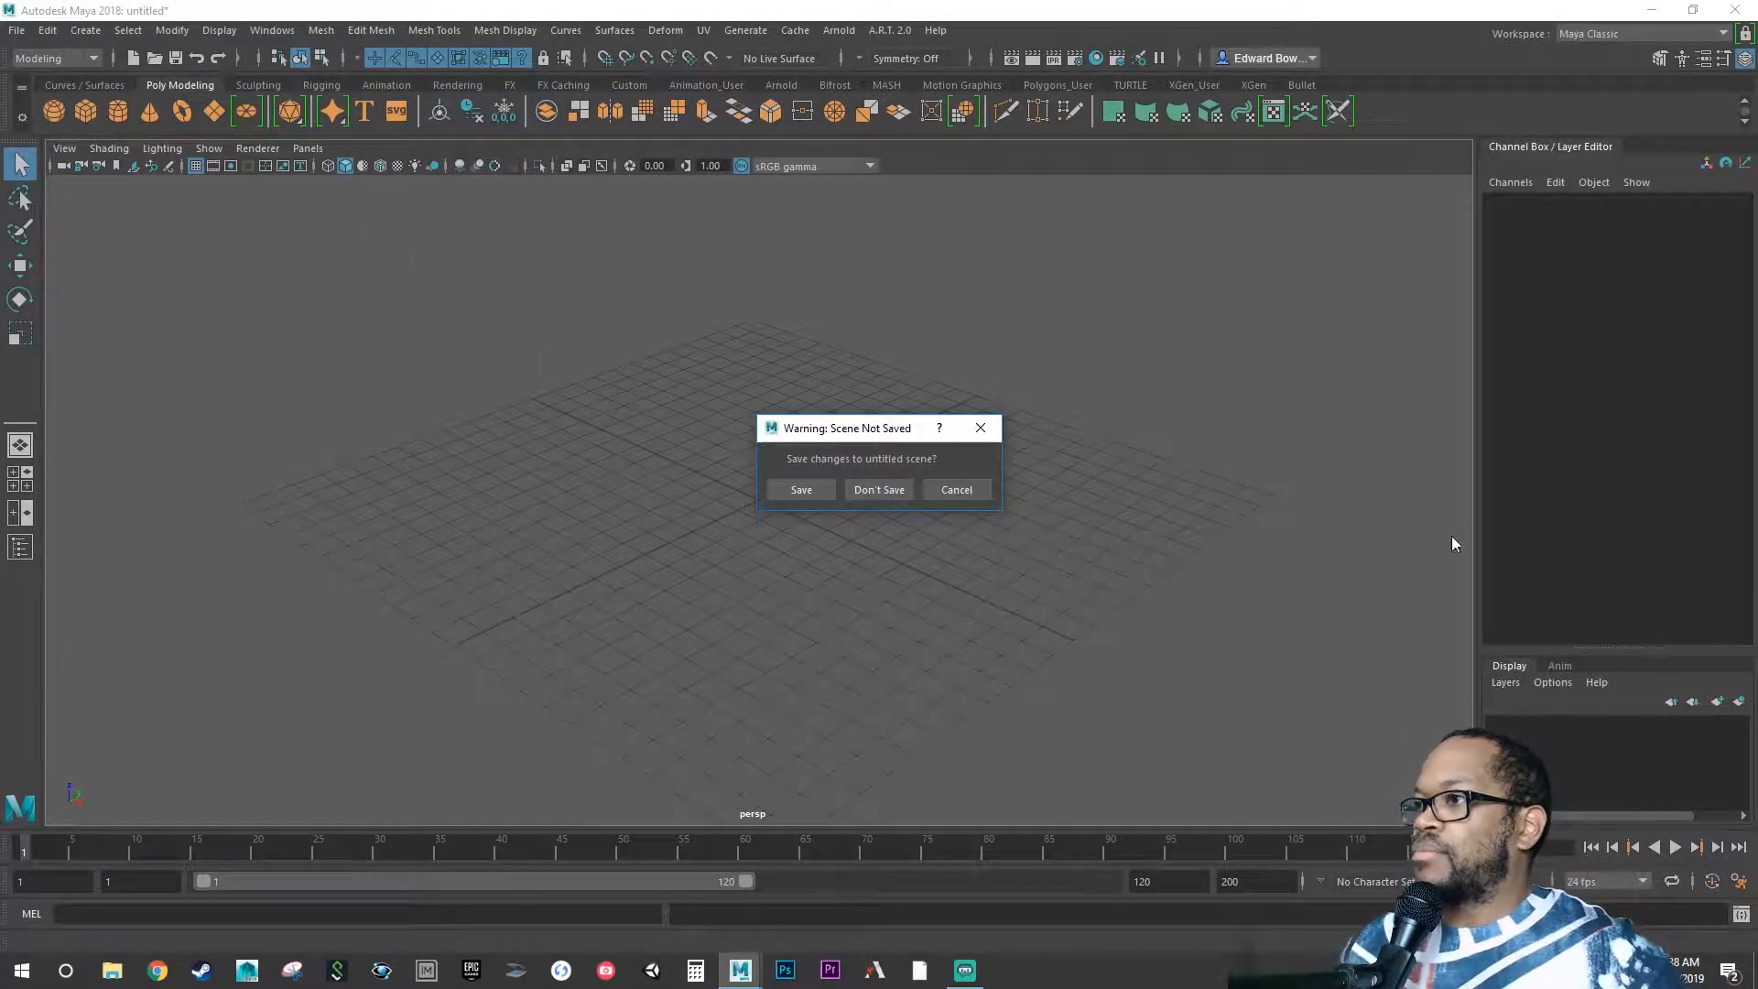
click(878, 490)
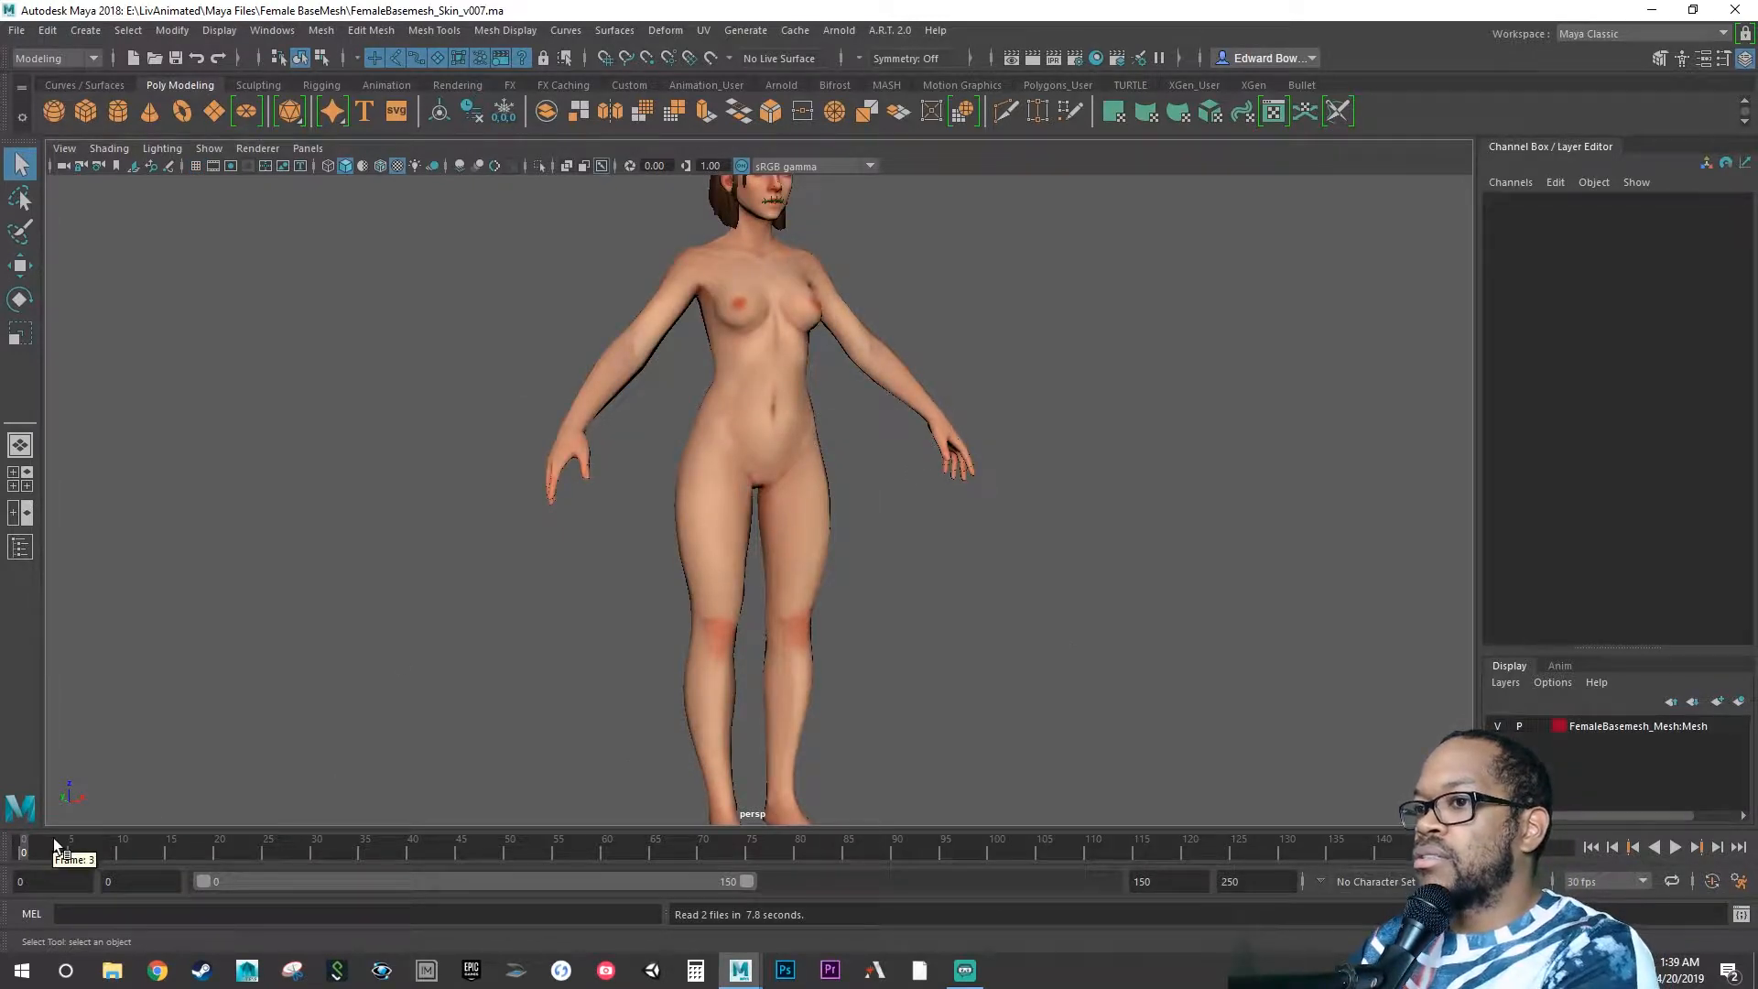
Examine the character's leg deformation from several angles by playing and scrubbing the animation between frames 0 and 71.
key(alt+v)
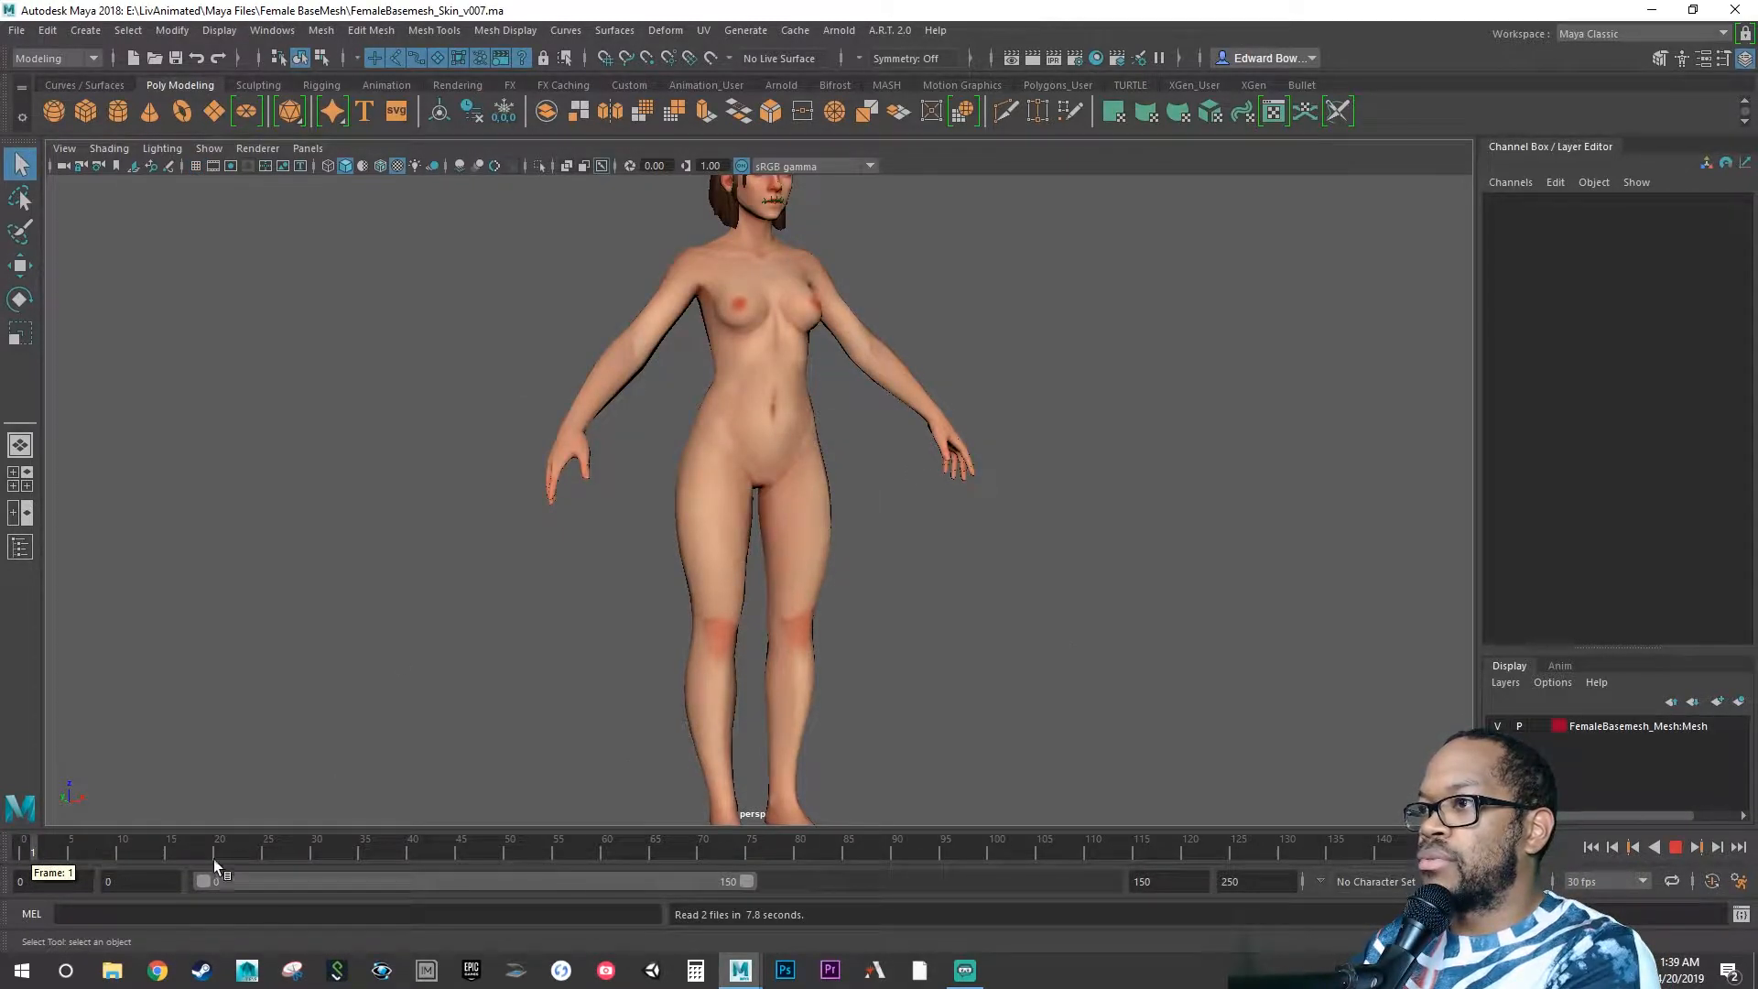
click(370, 846)
mouse_move(126, 841)
mouse_down()
mouse_move(43, 850)
mouse_move(180, 854)
mouse_up()
mouse_move(524, 706)
alt+mouse_down()
mouse_move(777, 698)
mouse_move(973, 662)
mouse_move(1392, 698)
mouse_move(1583, 691)
mouse_move(1248, 730)
alt+mouse_up()
key(alt+v)
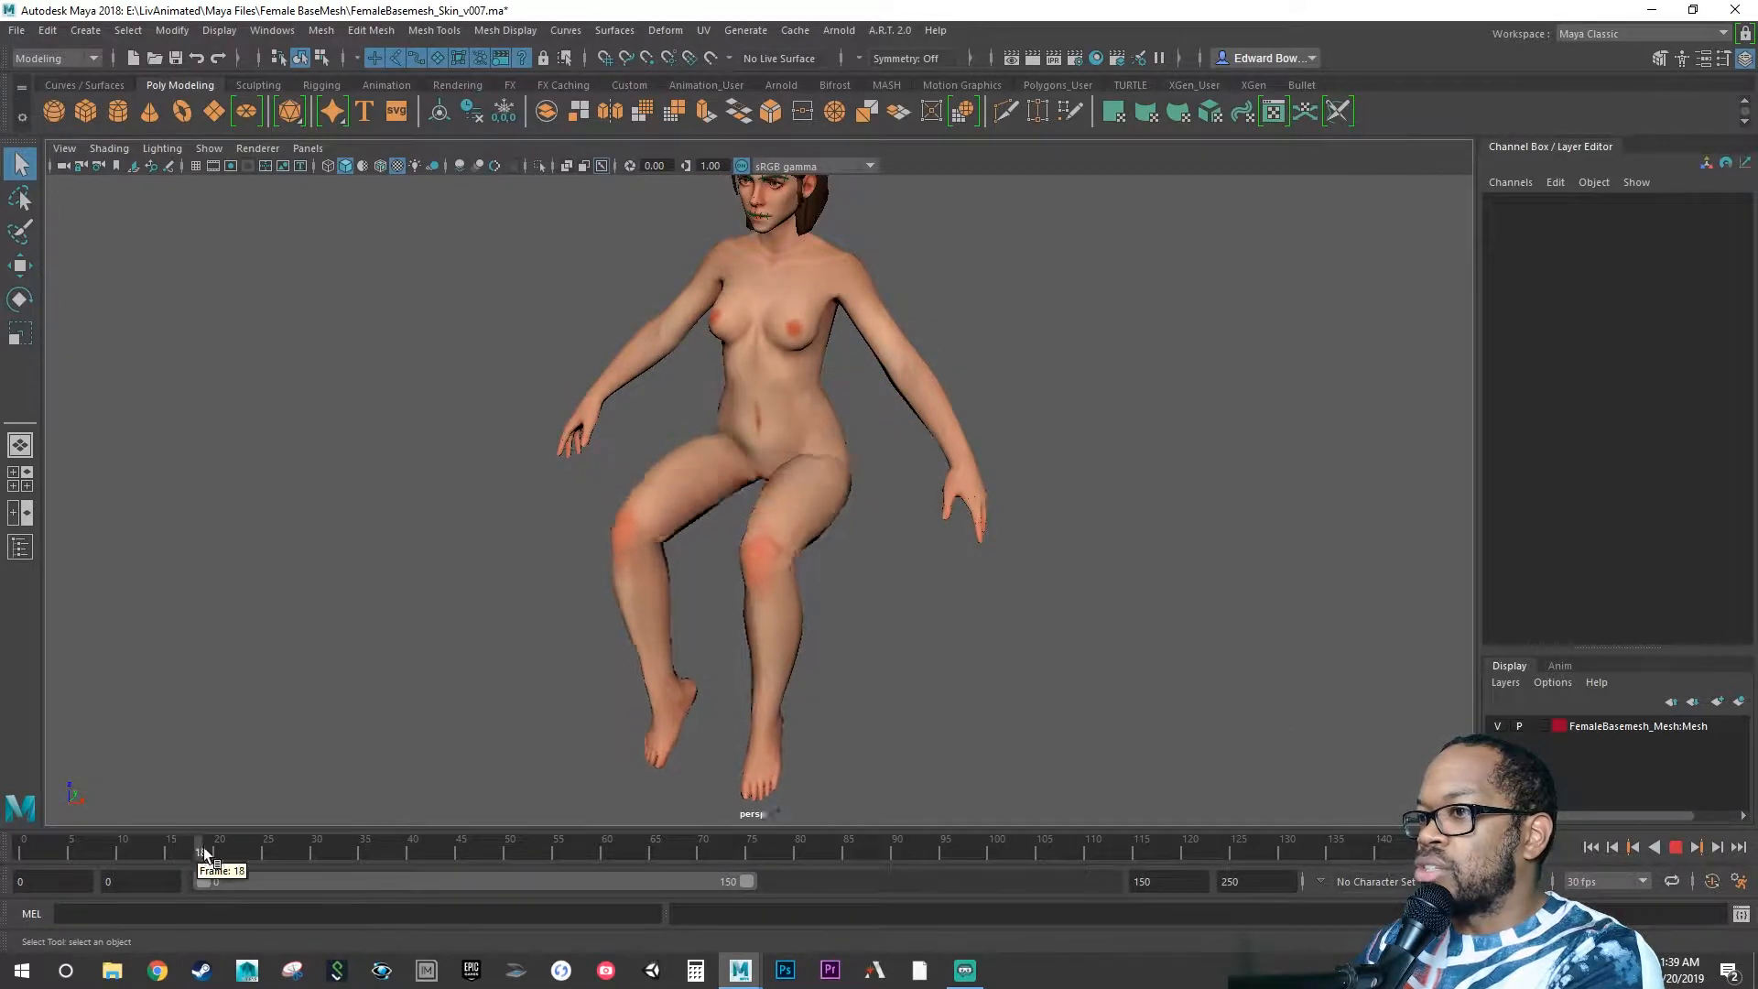
mouse_move(312, 855)
mouse_down()
mouse_move(563, 849)
mouse_move(679, 866)
mouse_up()
alt+drag(769, 723, 886, 659)
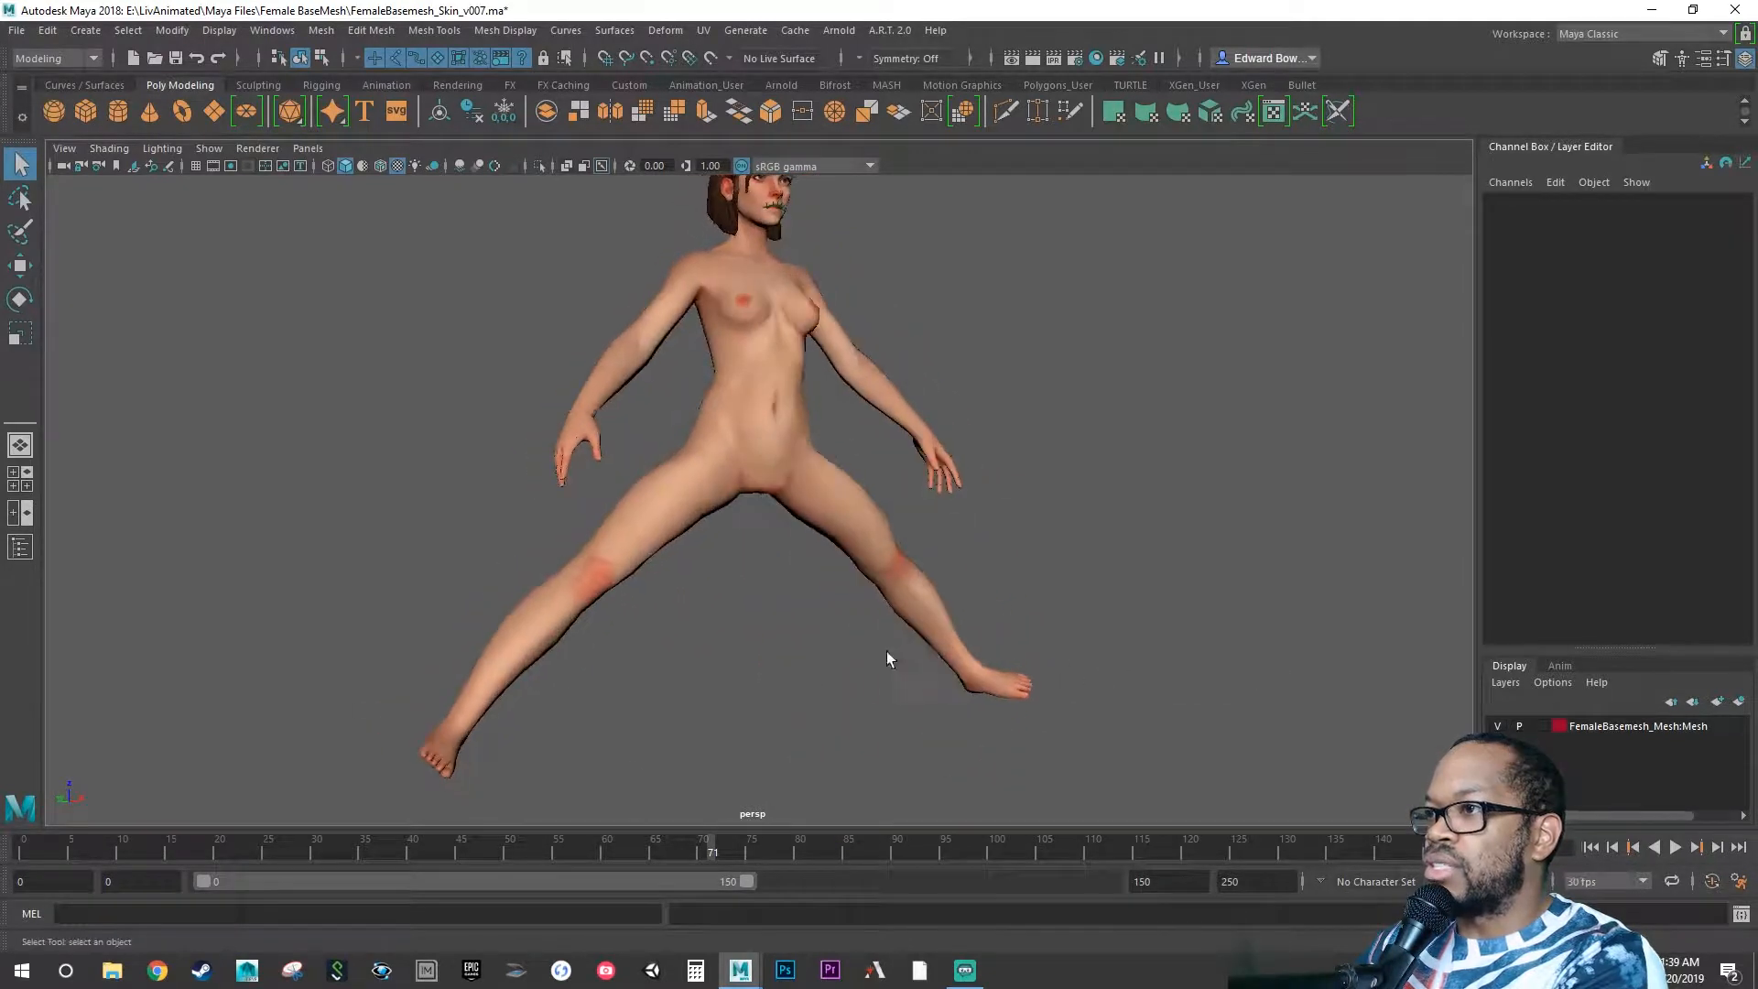
alt+drag(723, 446, 691, 513)
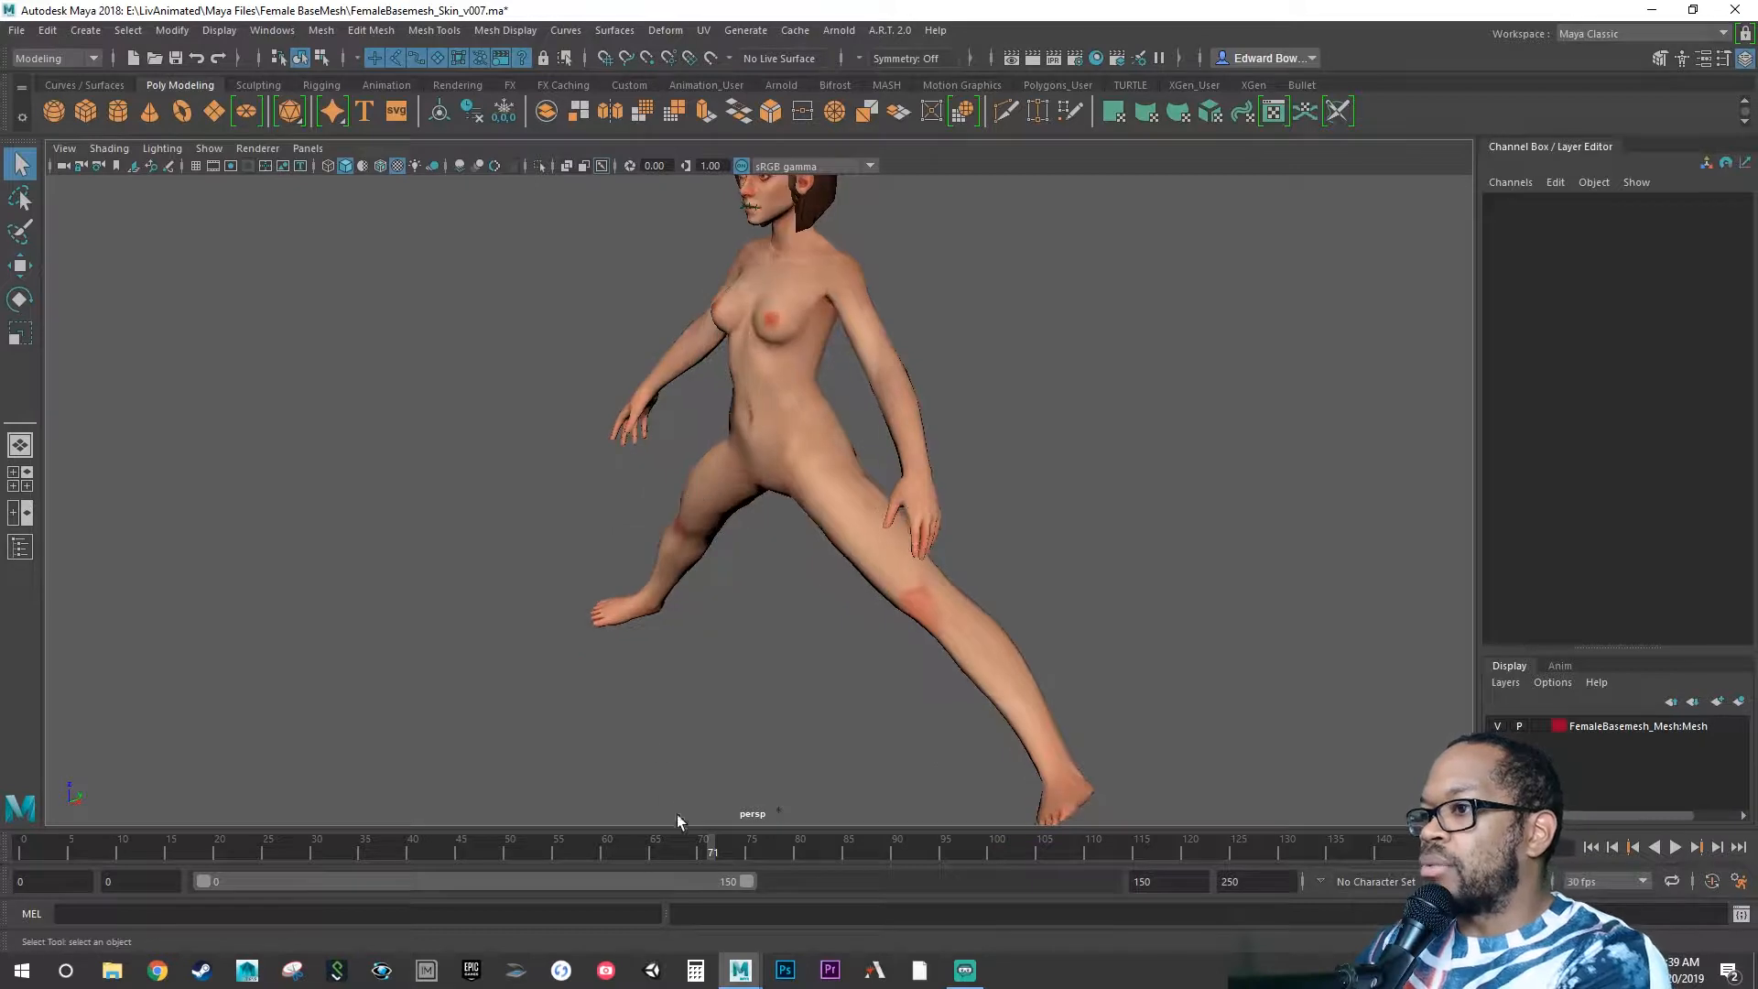
drag(680, 847, 14, 874)
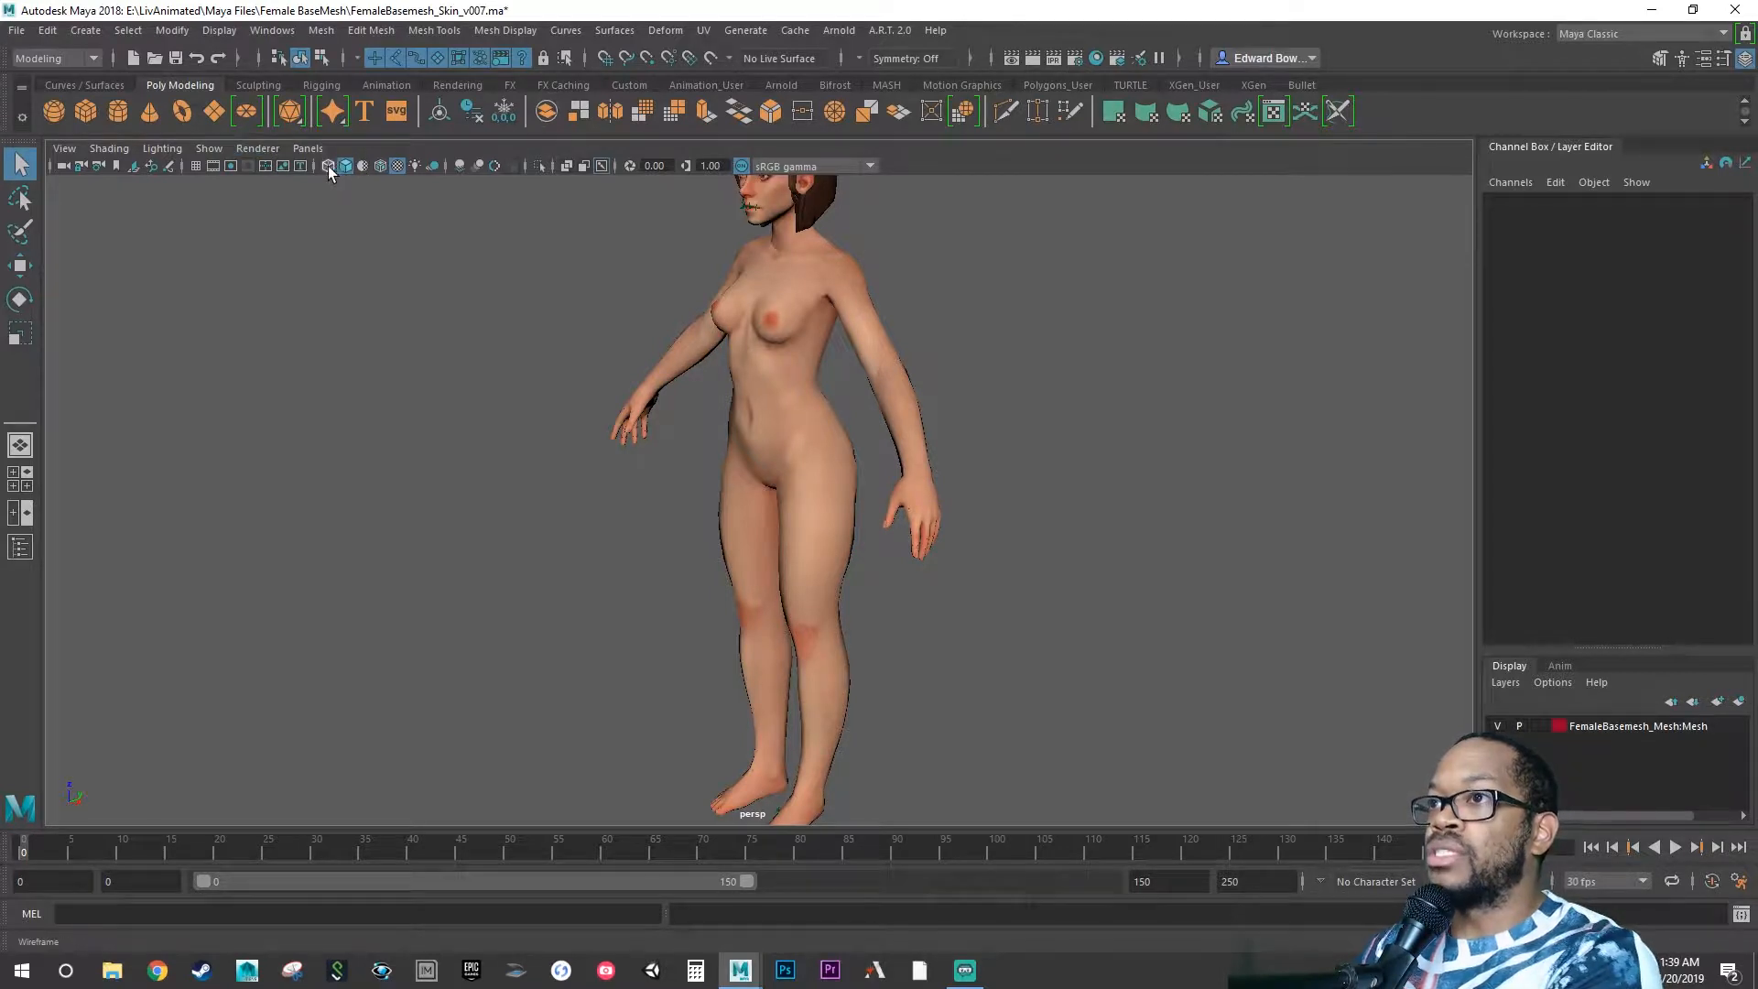
Show the joints in the perspective view so the character's skeleton can be selected.
click(208, 149)
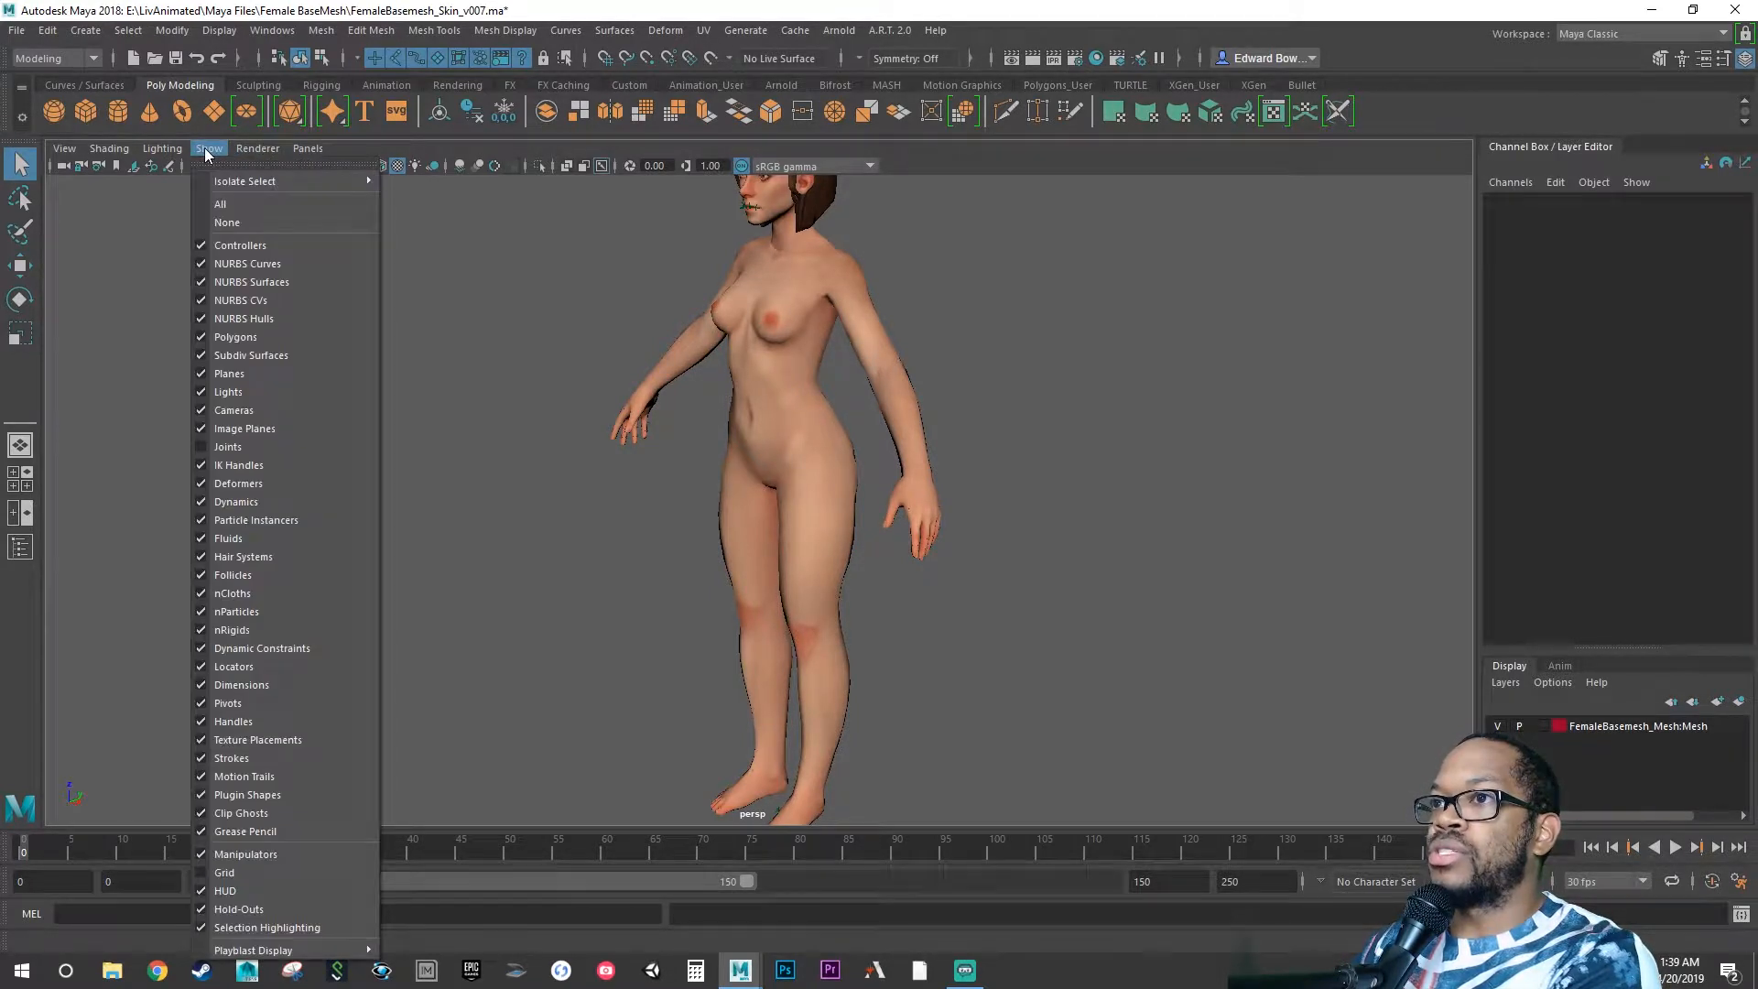
click(219, 447)
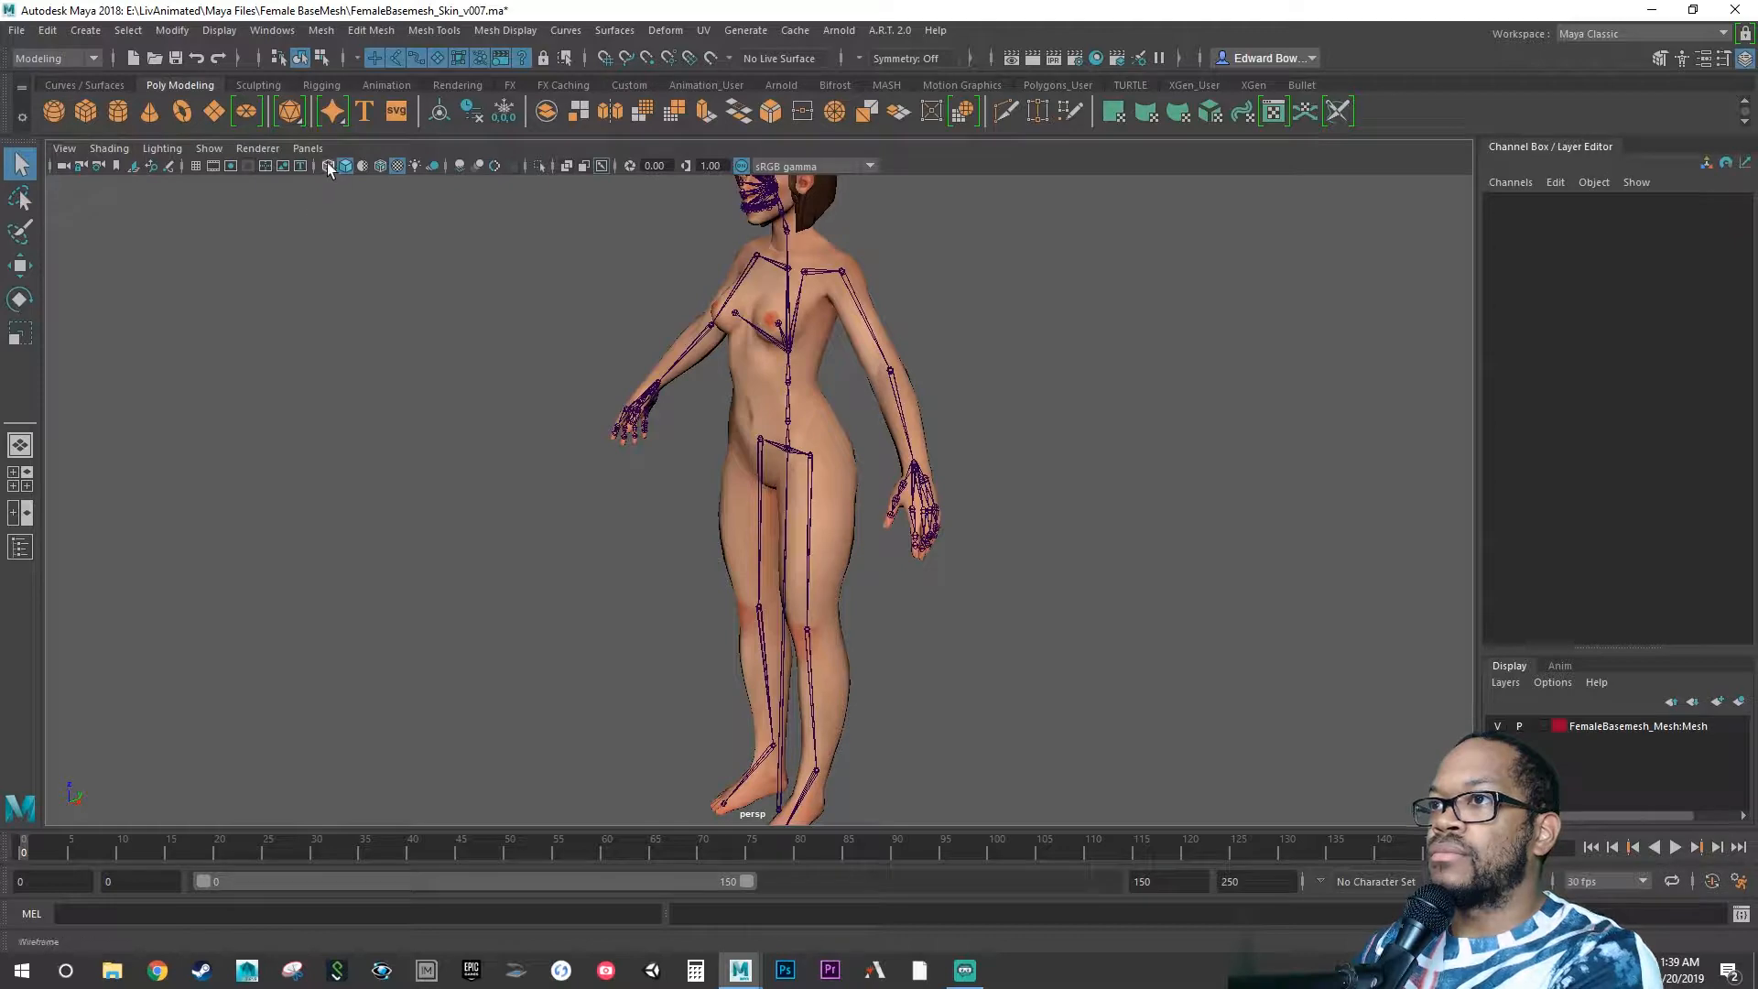
alt+drag(451, 338, 578, 339)
scroll(578, 339, up, 2)
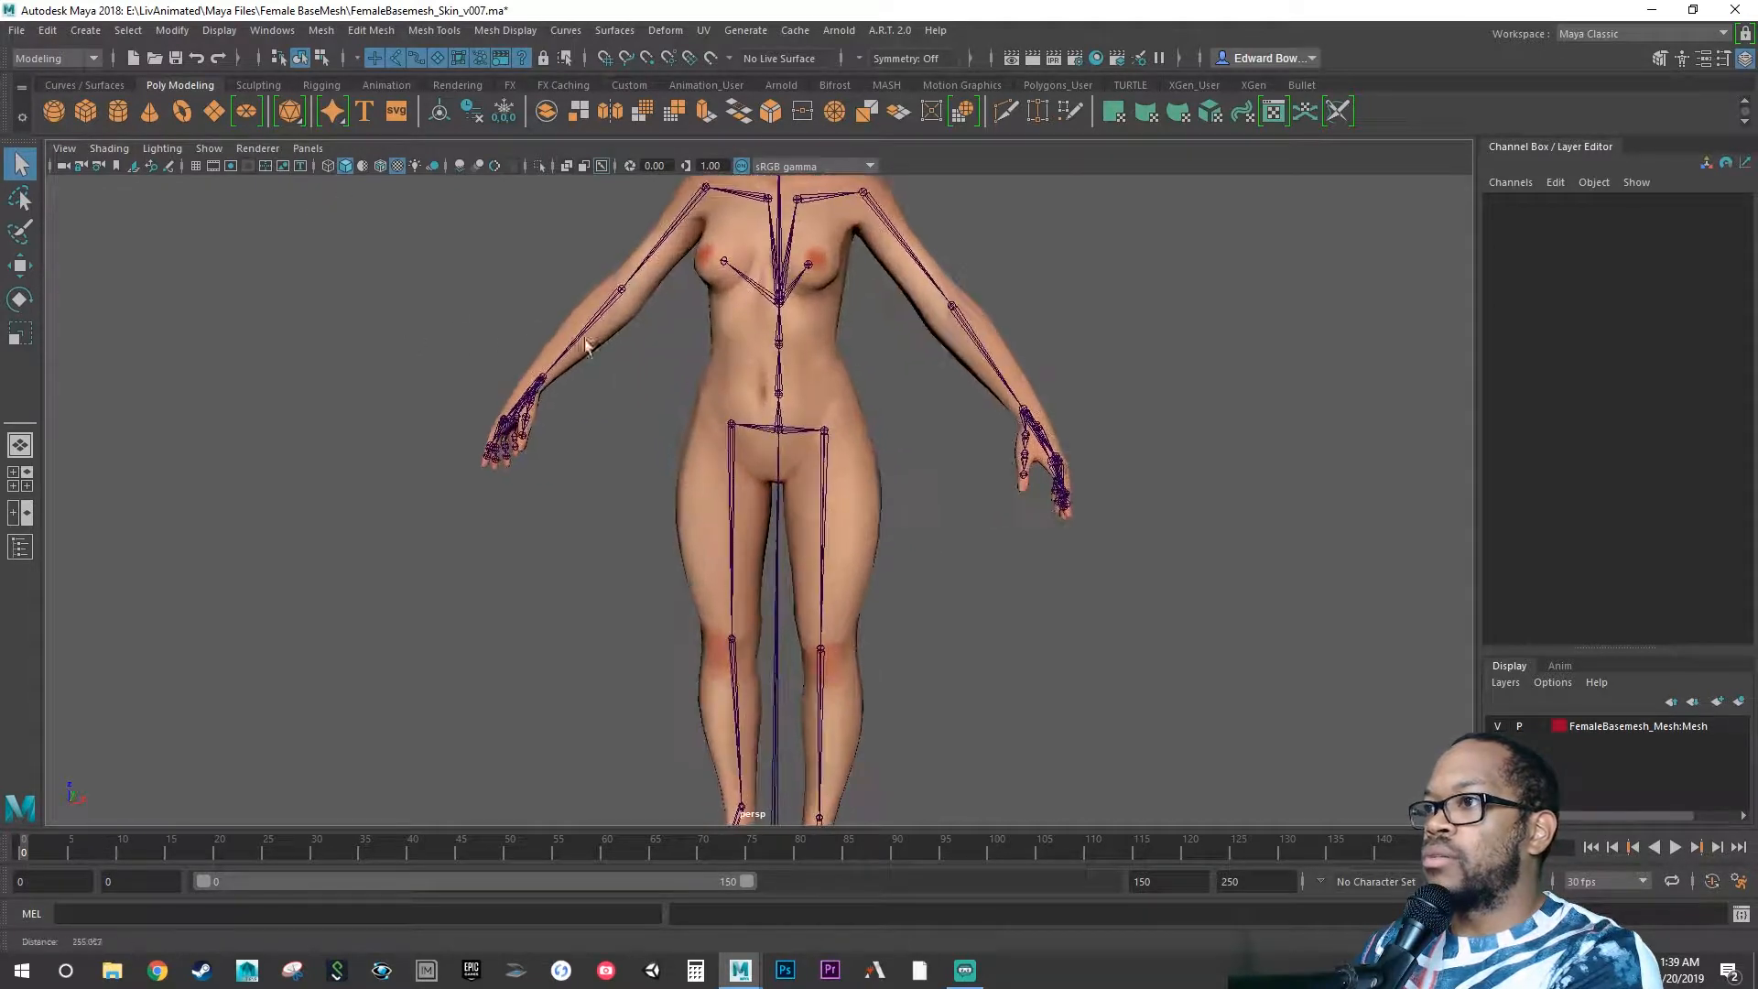
Delete all animation keys from frame 0 through about frame 93 on the thigh, calf and foot joints of both legs.
click(737, 422)
click(825, 458)
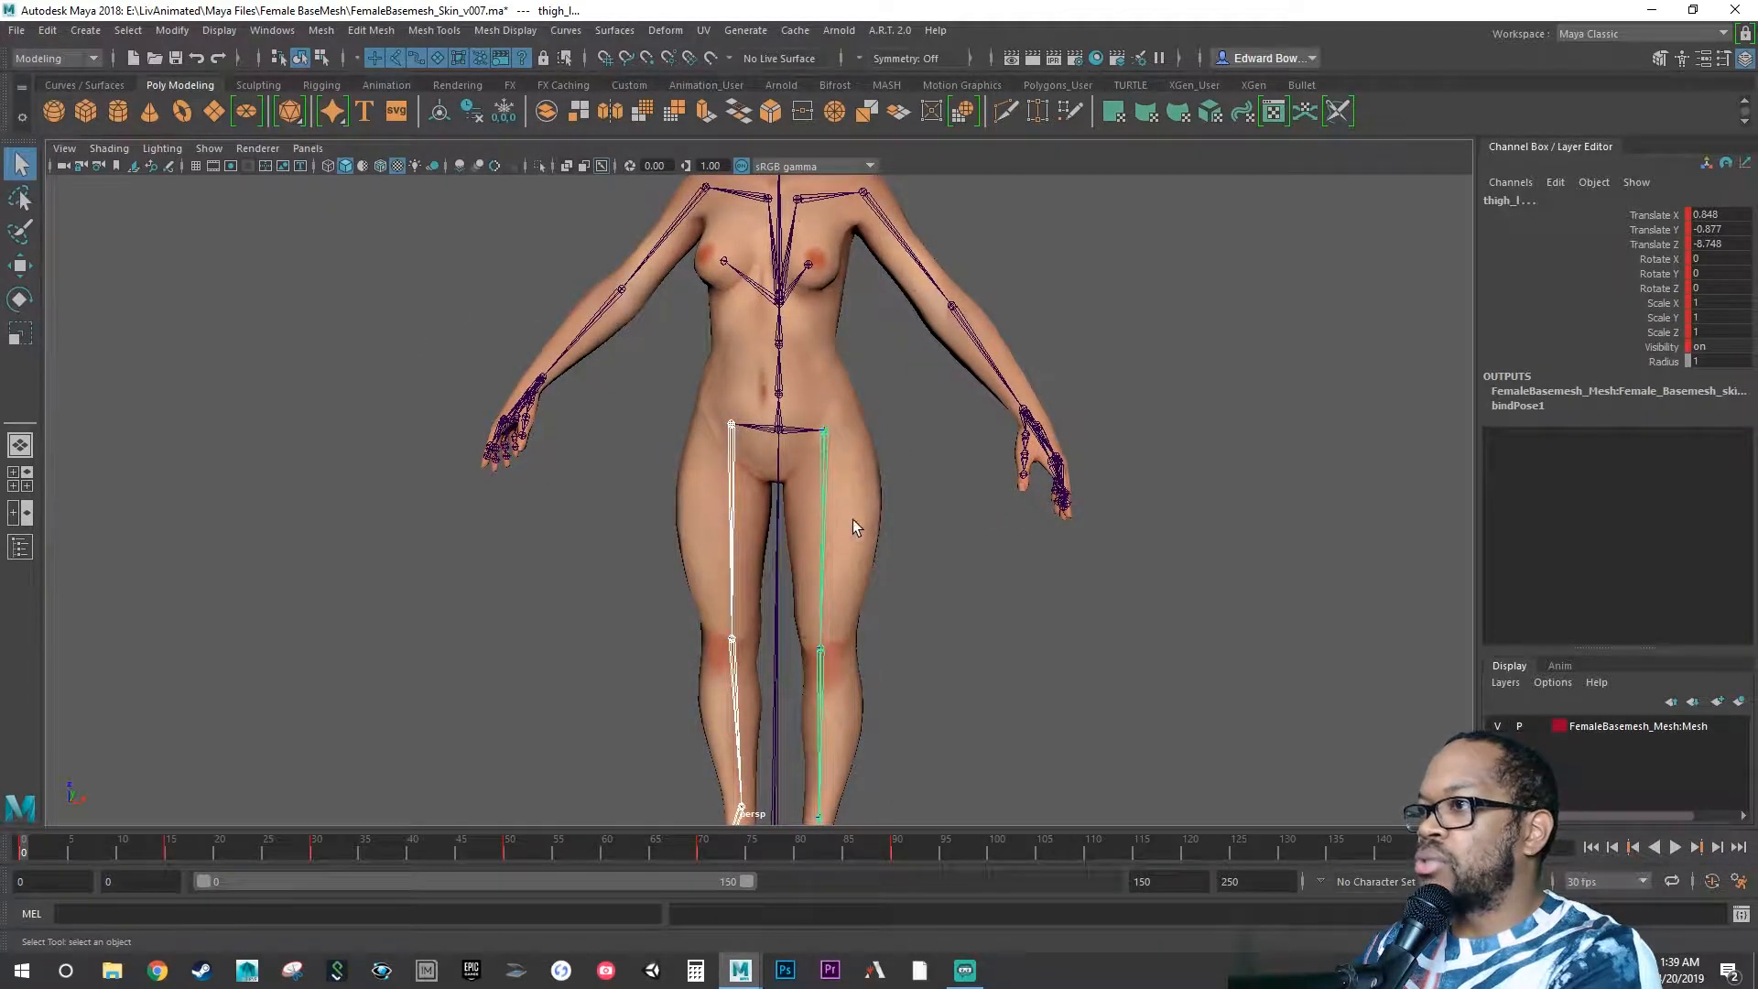
alt+middle_drag(853, 519, 908, 295)
click(791, 408)
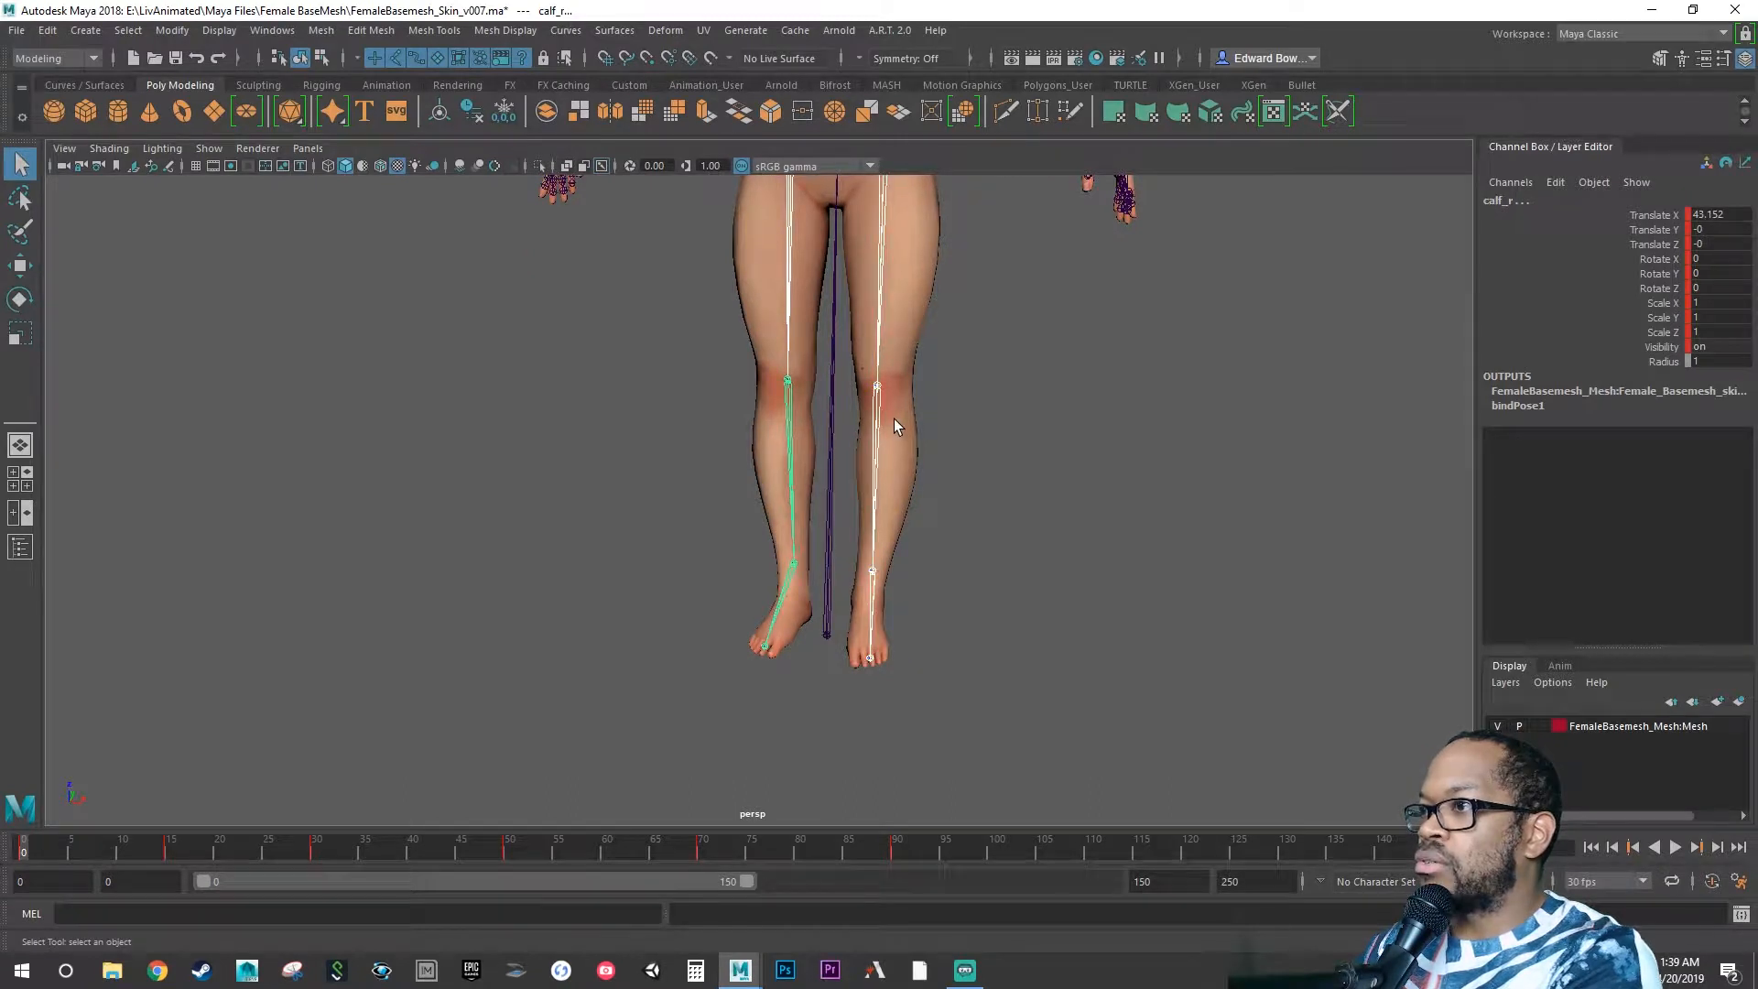
click(875, 458)
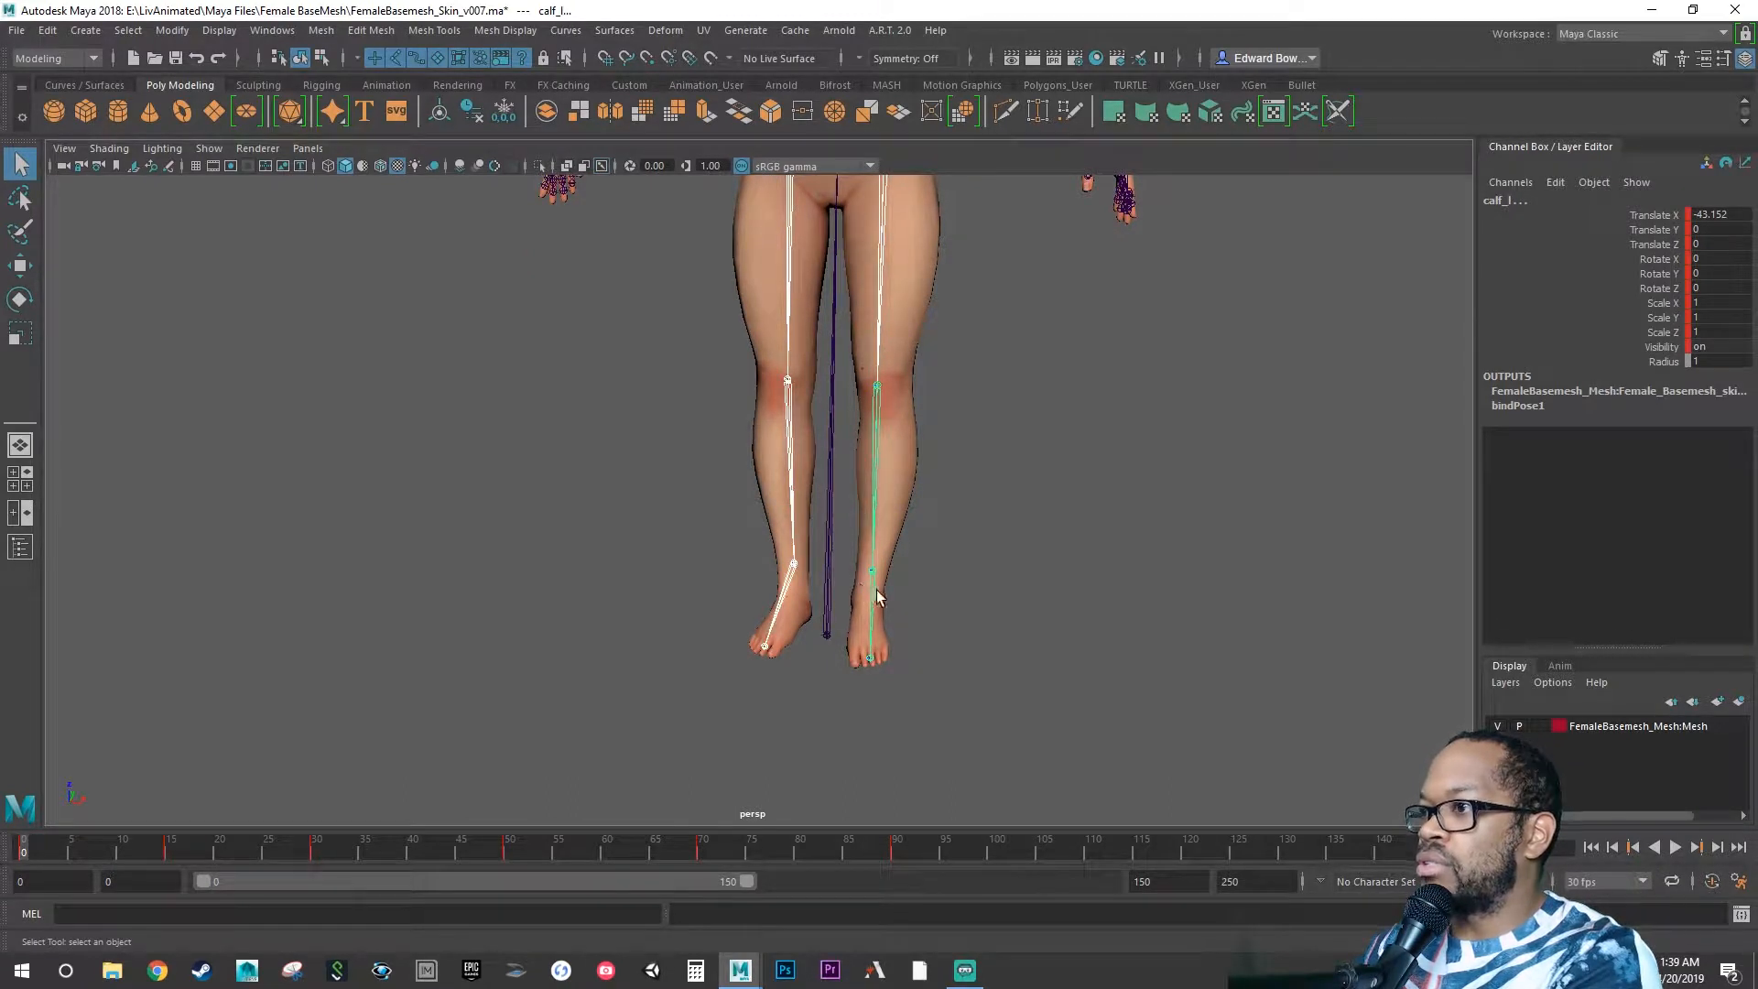
click(870, 595)
click(872, 591)
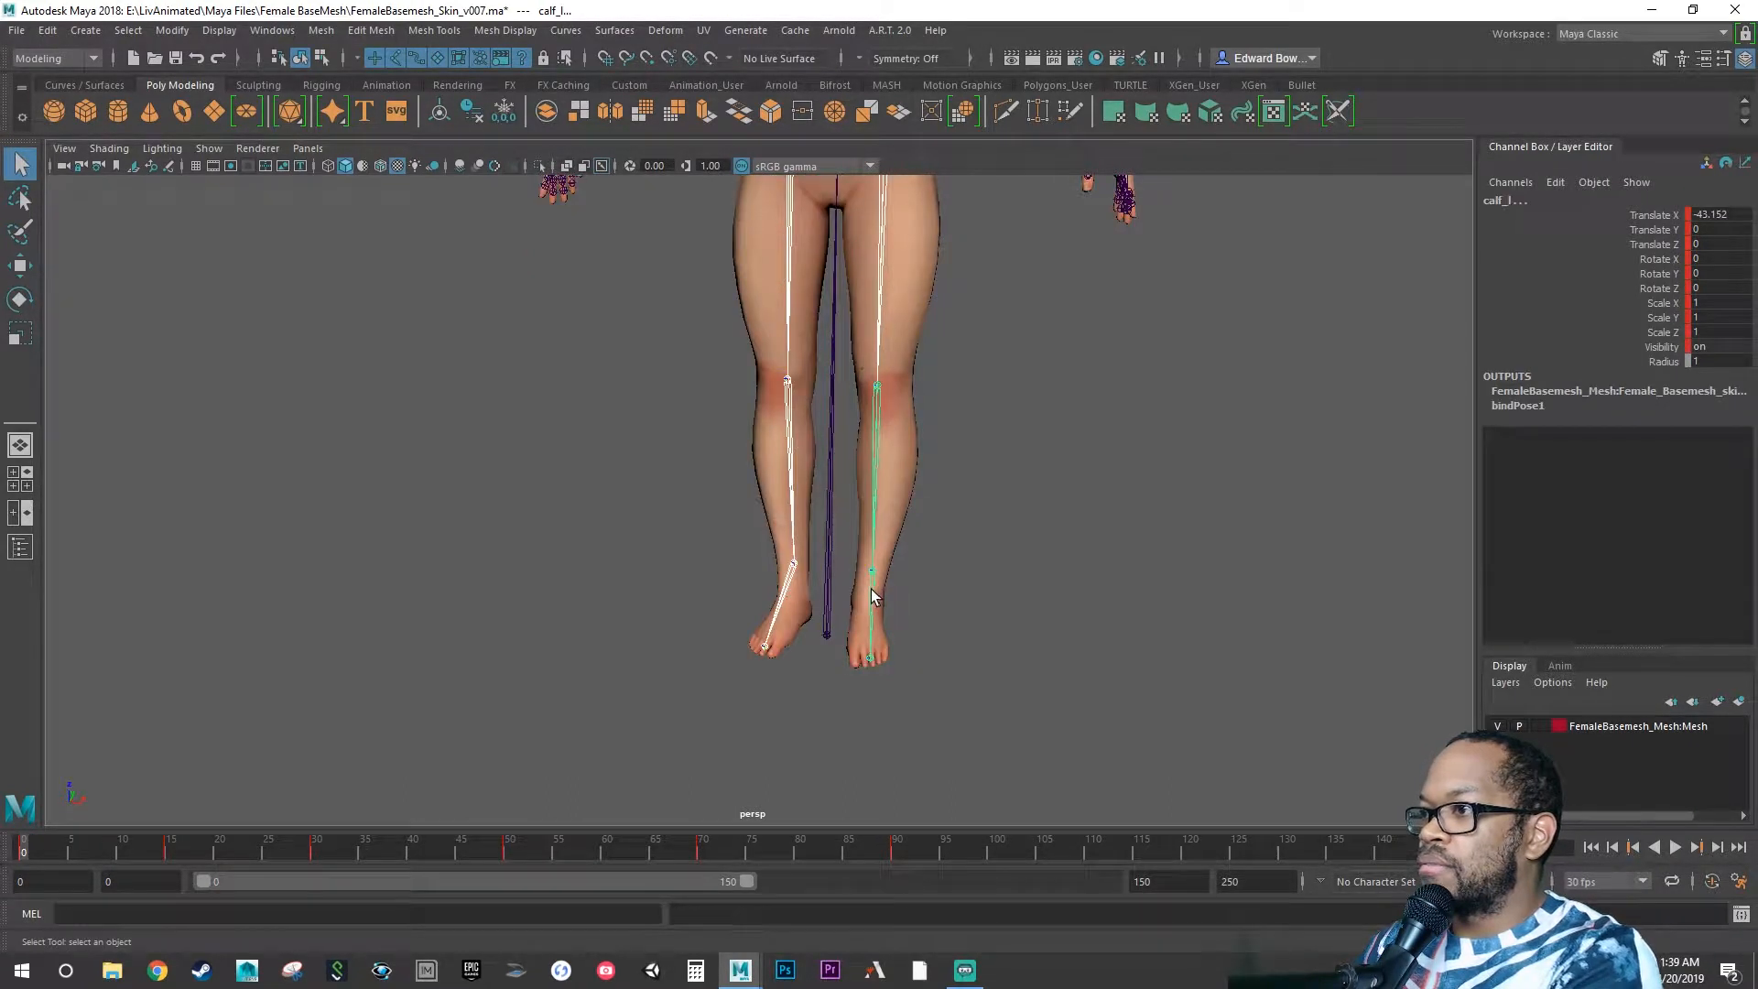
click(871, 589)
click(791, 586)
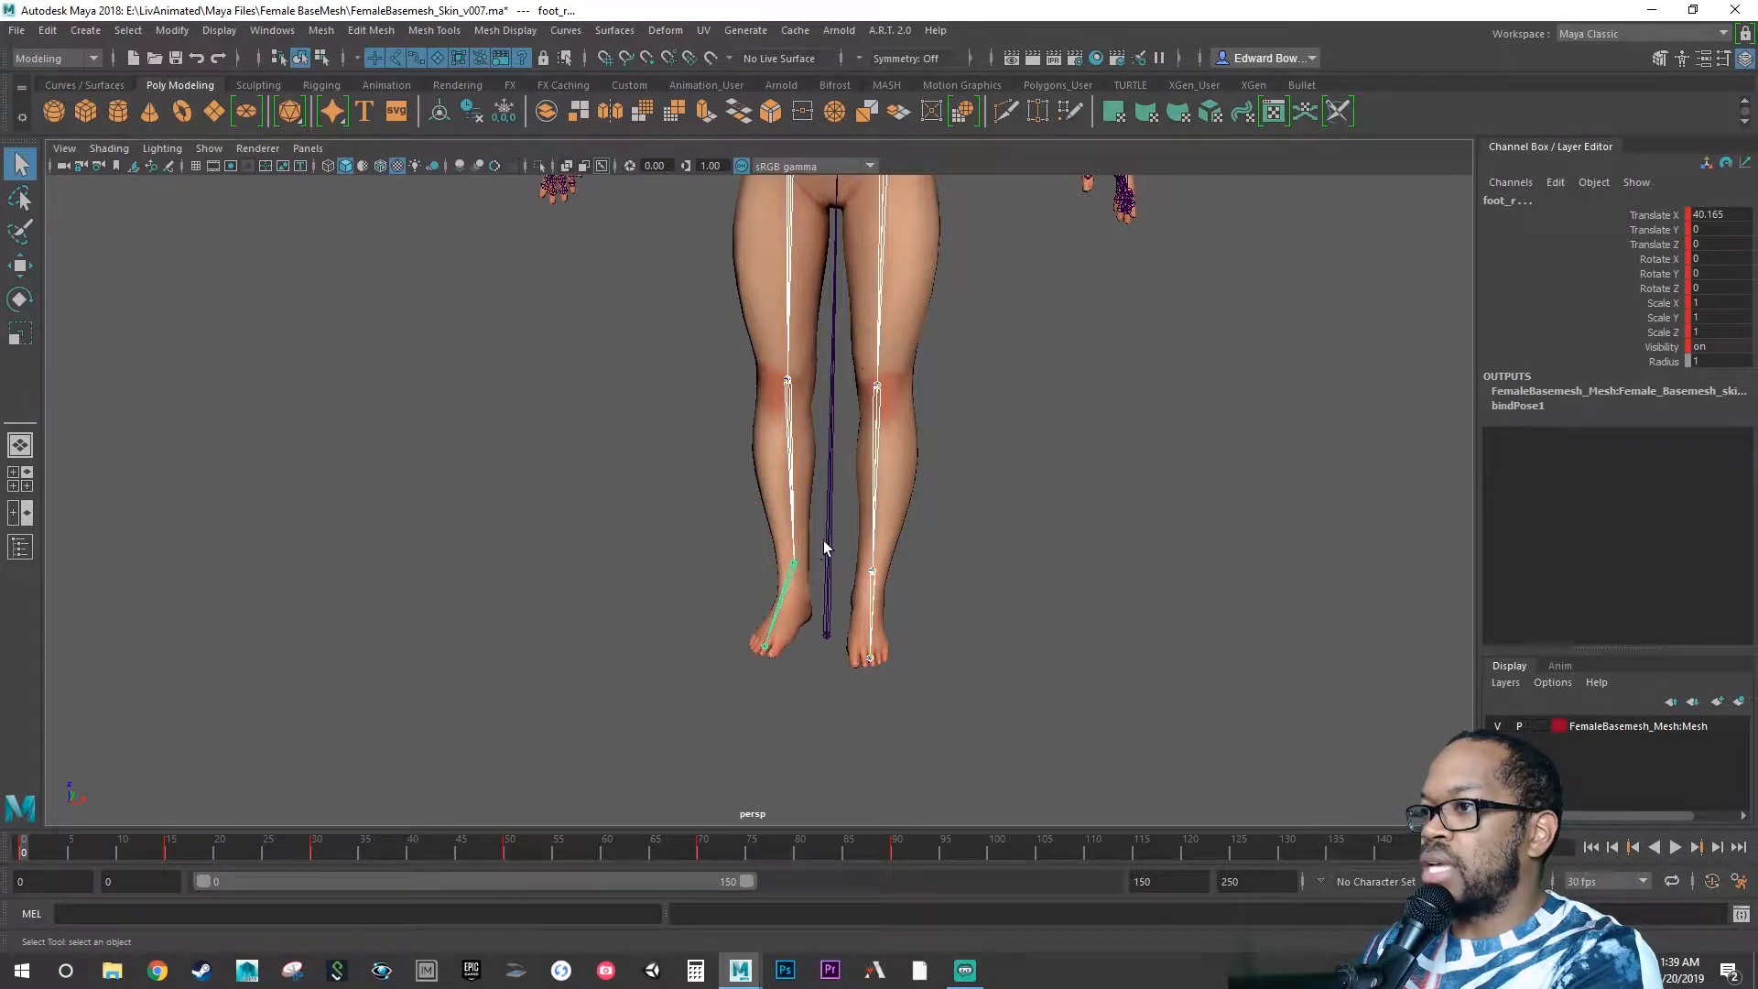
alt+drag(729, 552, 797, 564)
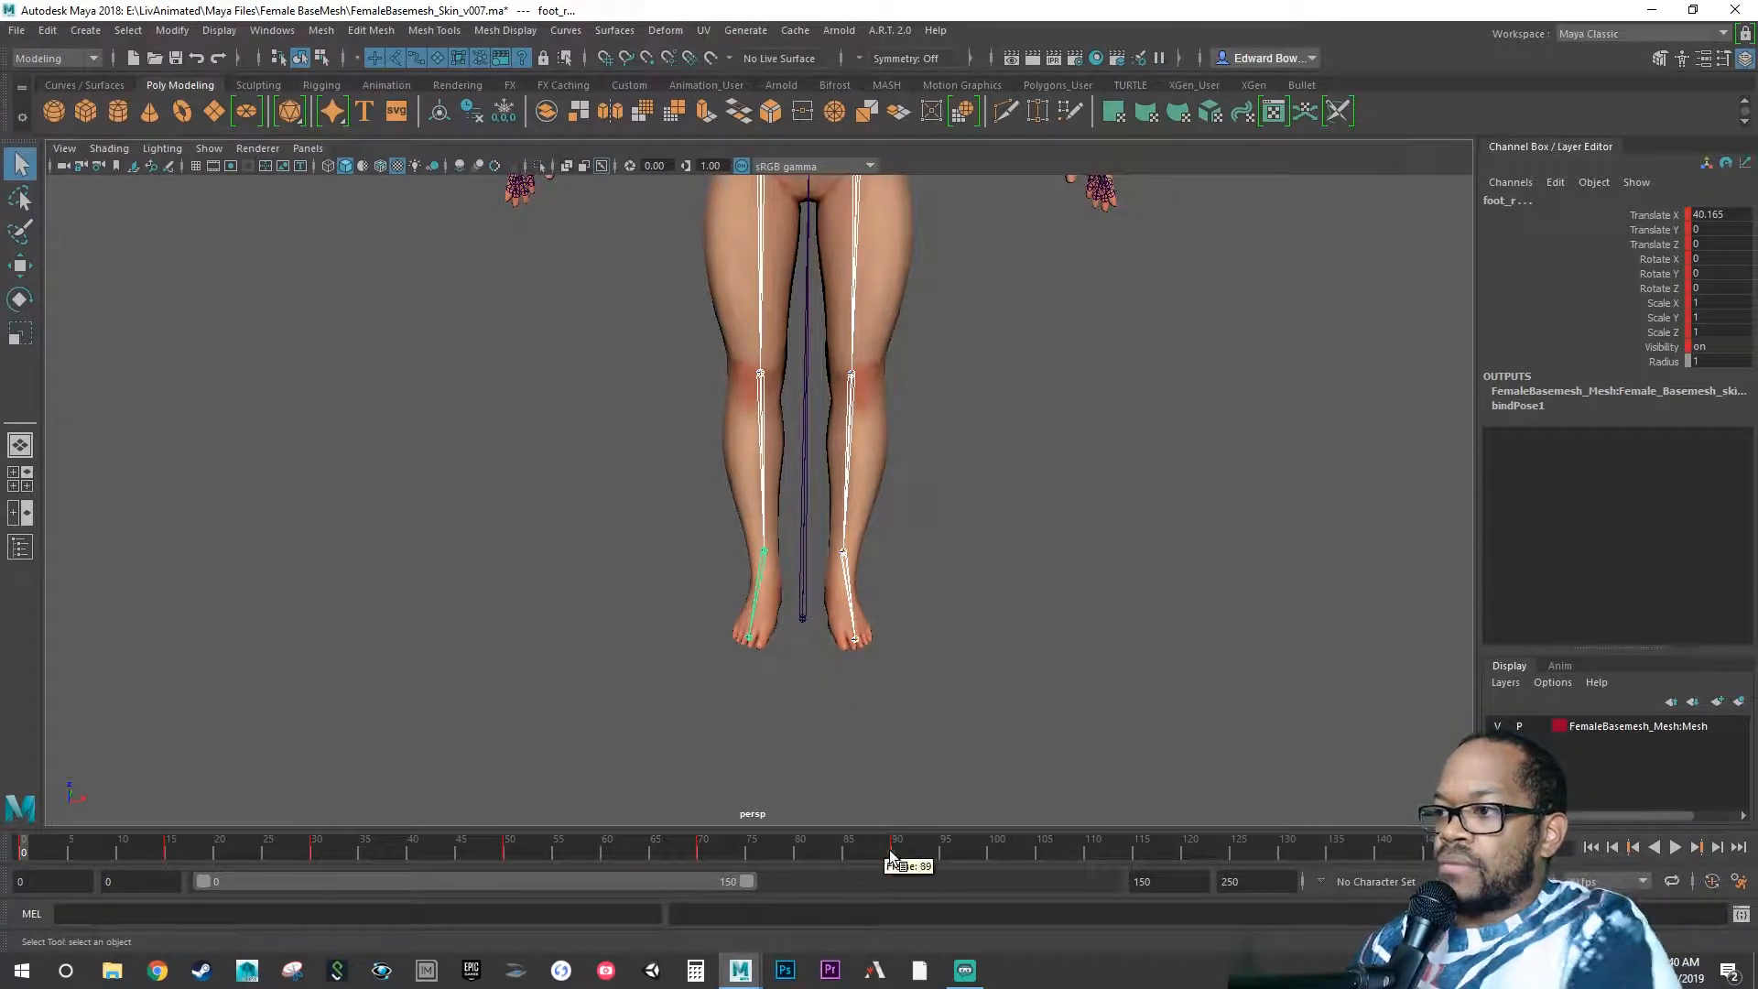
shift+drag(915, 853, 28, 854)
right_click(27, 853)
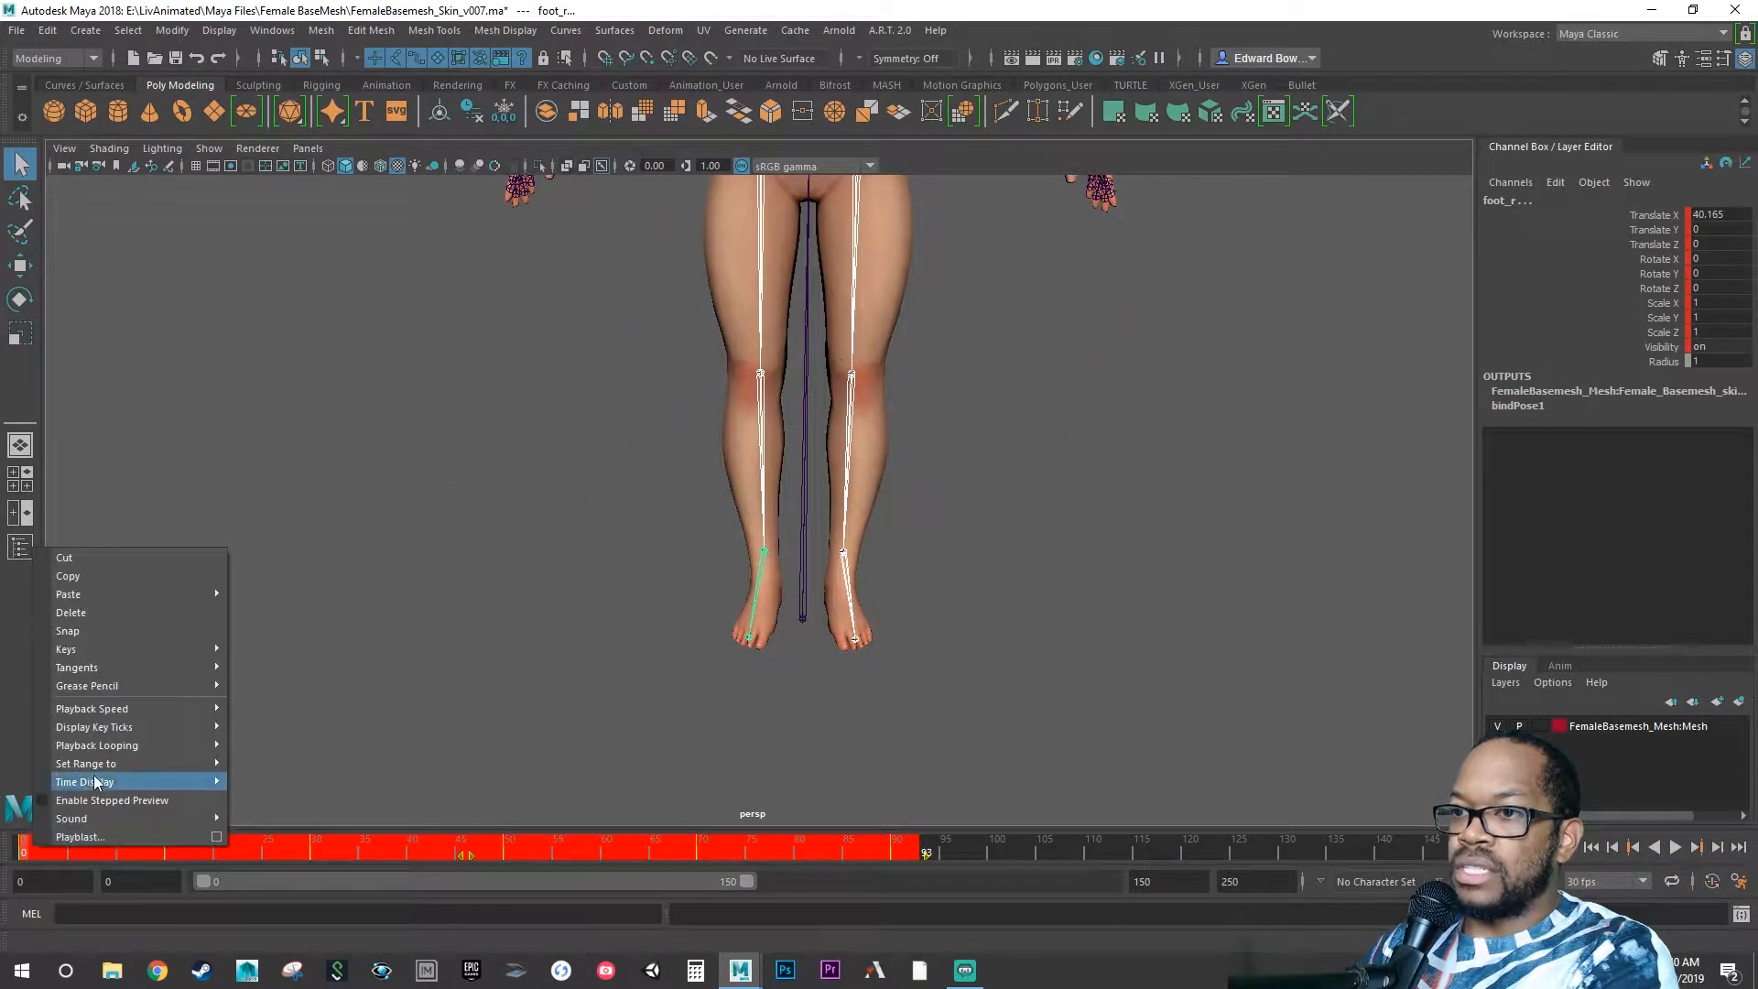
click(95, 614)
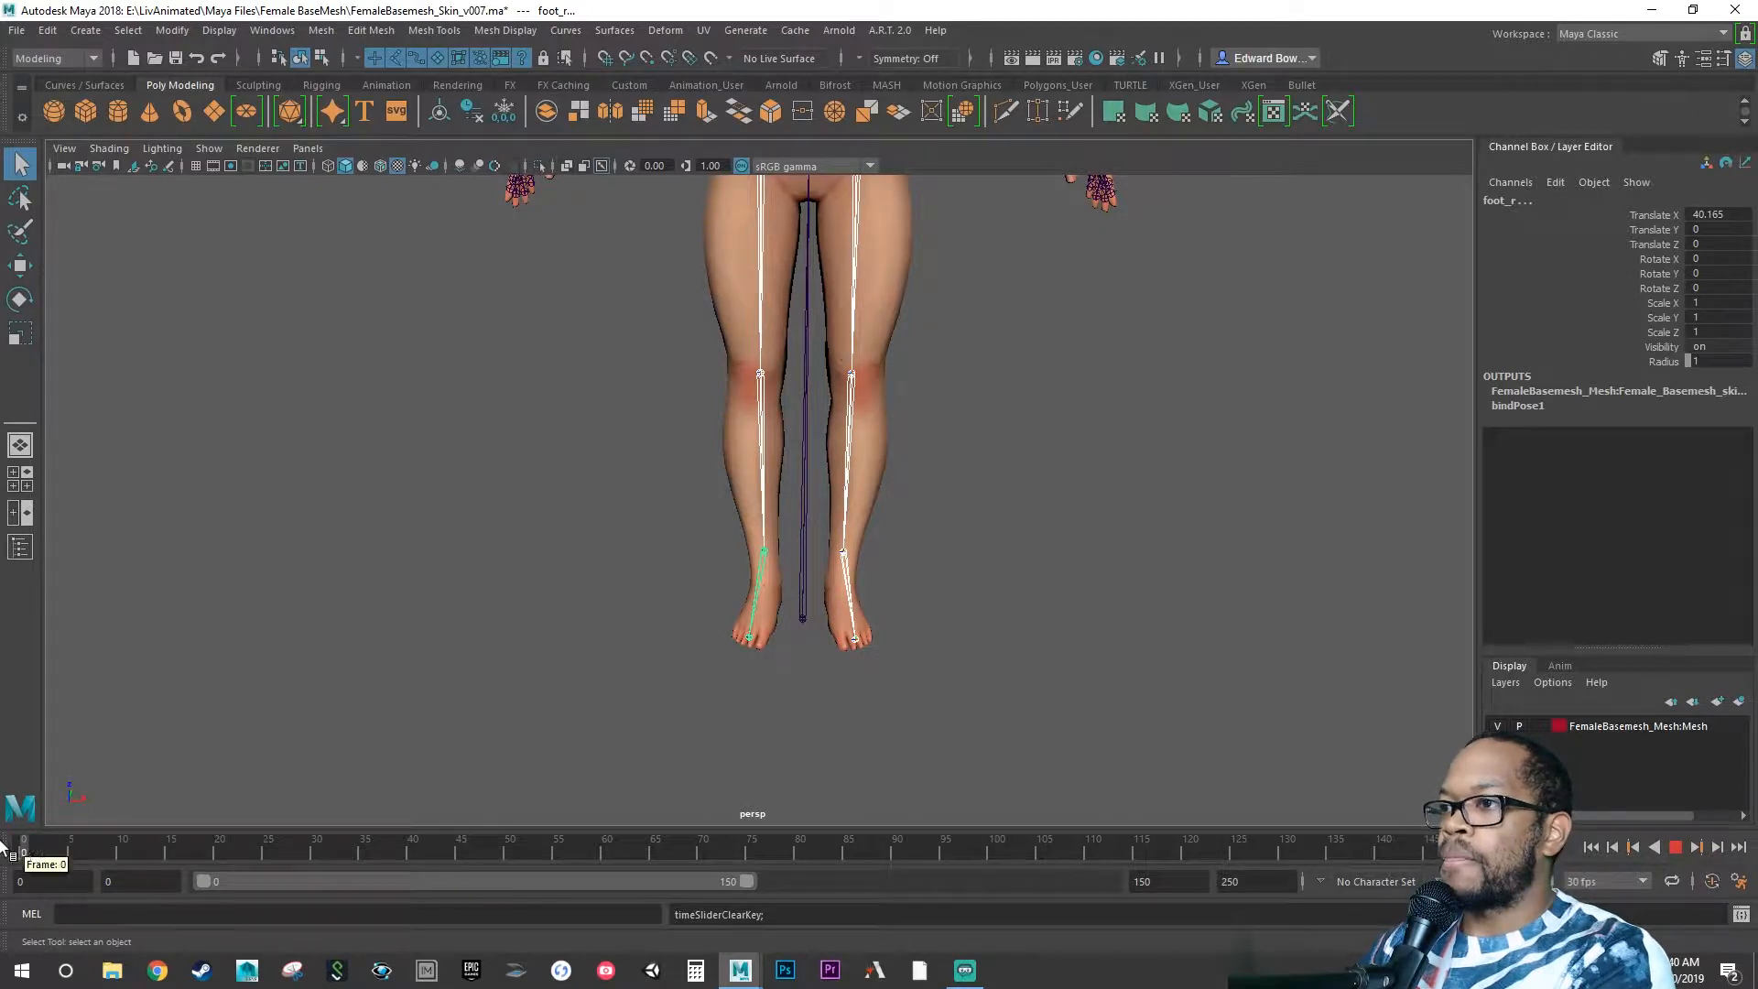
Select the spine_01, spine_02 and spine_03 joints and key their rest pose at frame 0.
alt+drag(502, 664, 612, 549)
alt+middle_drag(611, 549, 573, 663)
alt+right_drag(573, 663, 1040, 672)
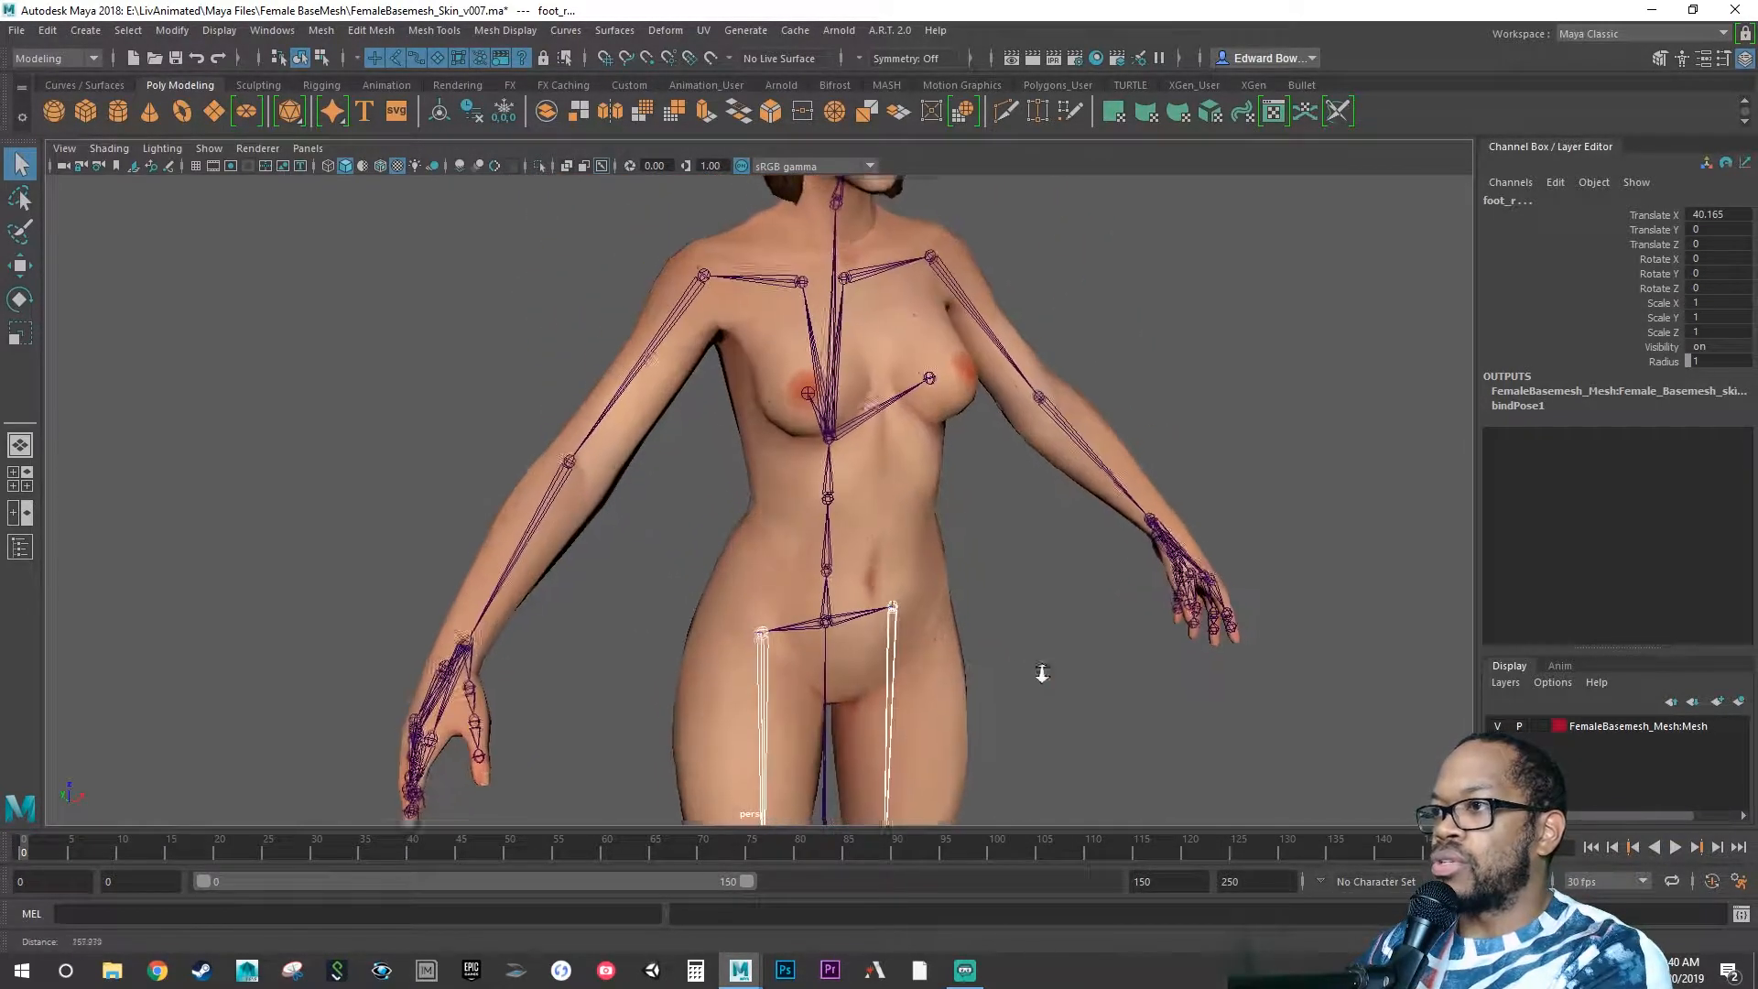
alt+drag(1040, 673, 1081, 669)
click(832, 581)
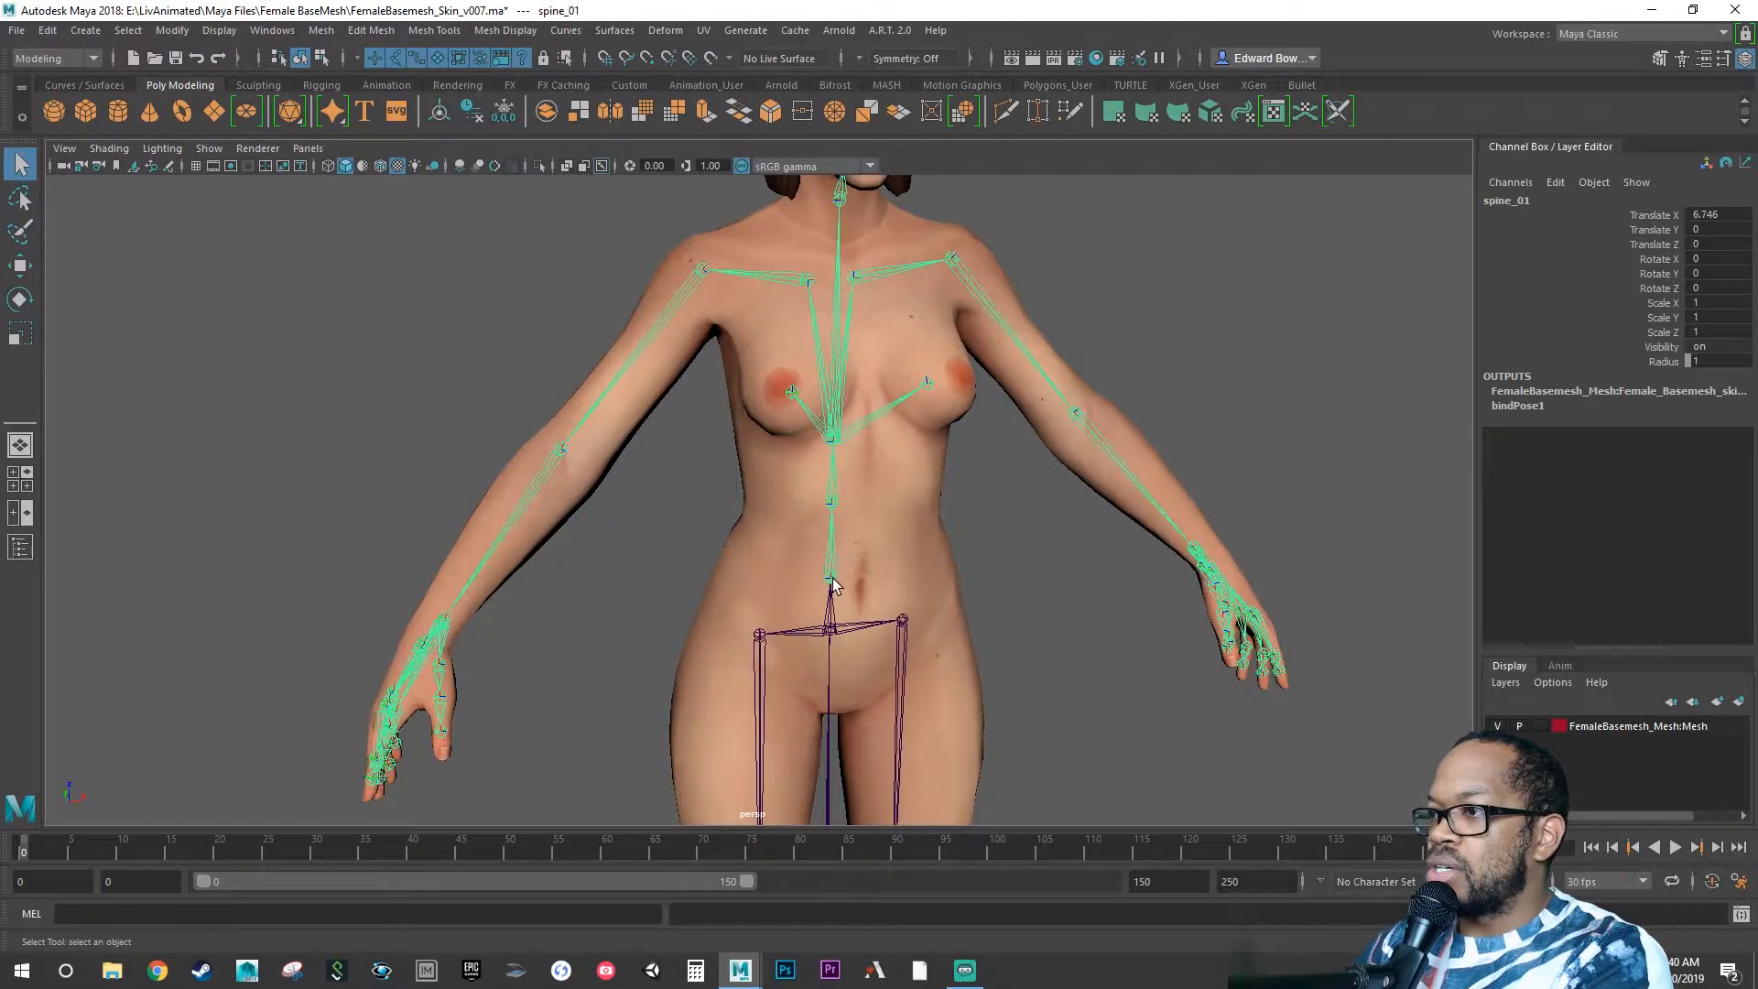
click(832, 505)
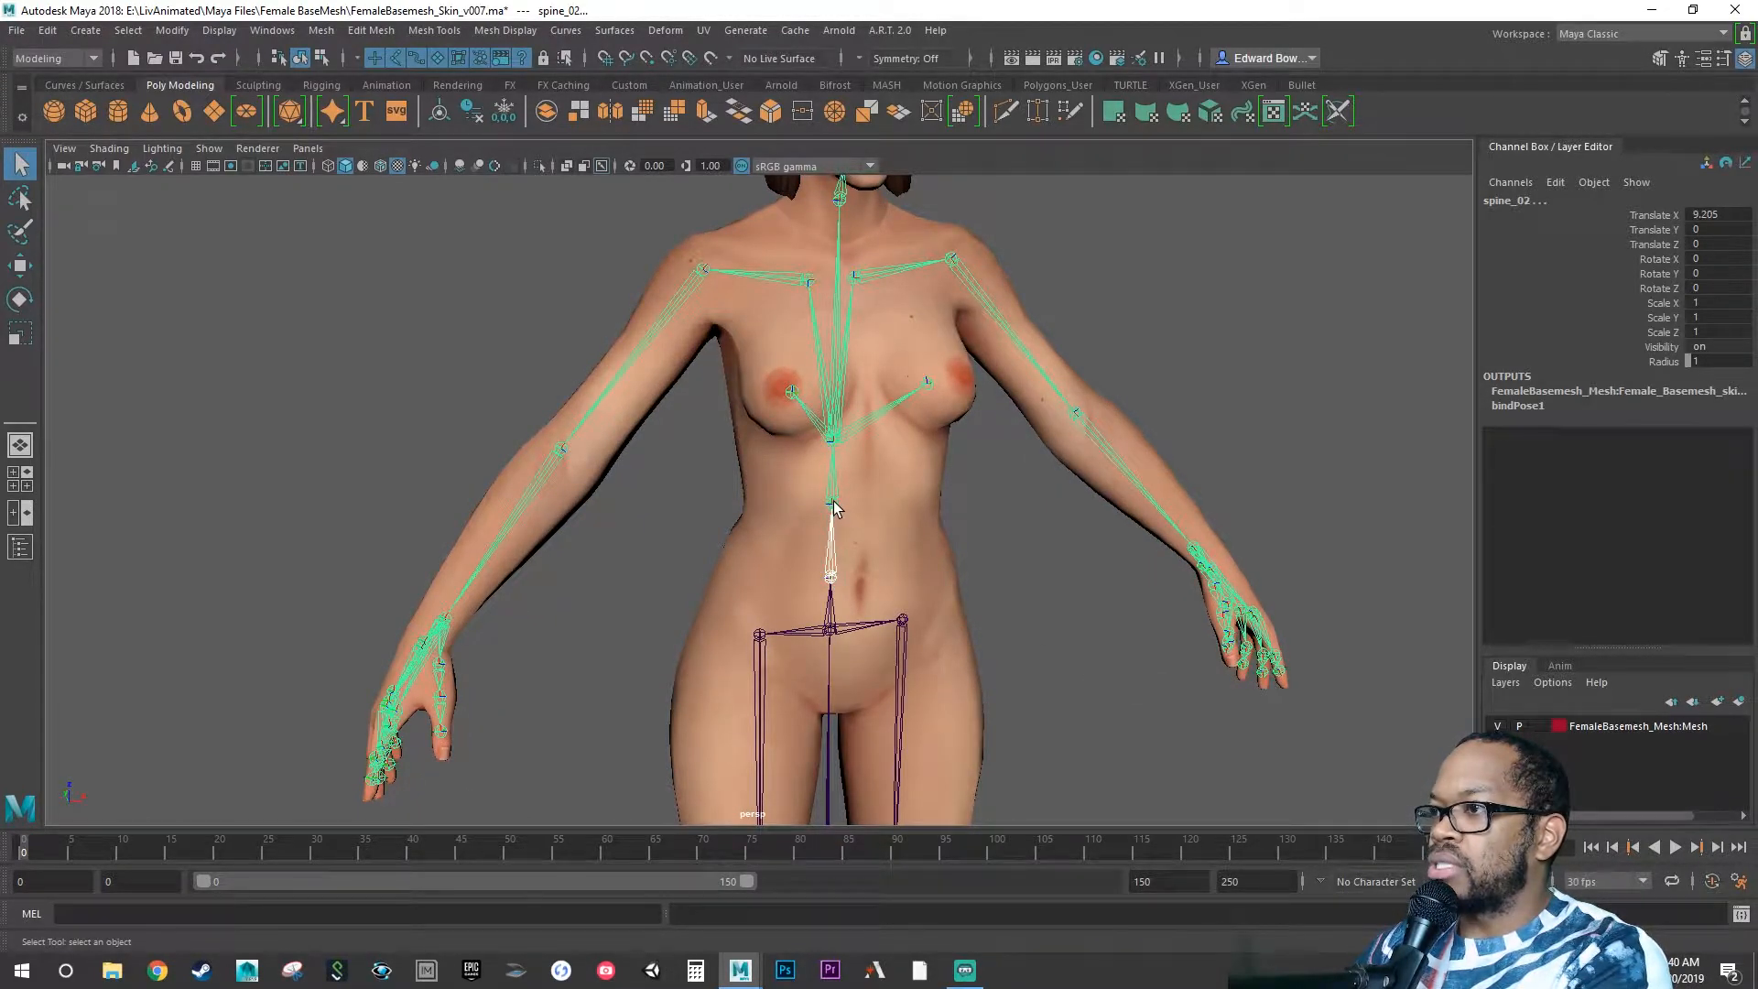
click(836, 337)
alt+drag(828, 398, 908, 437)
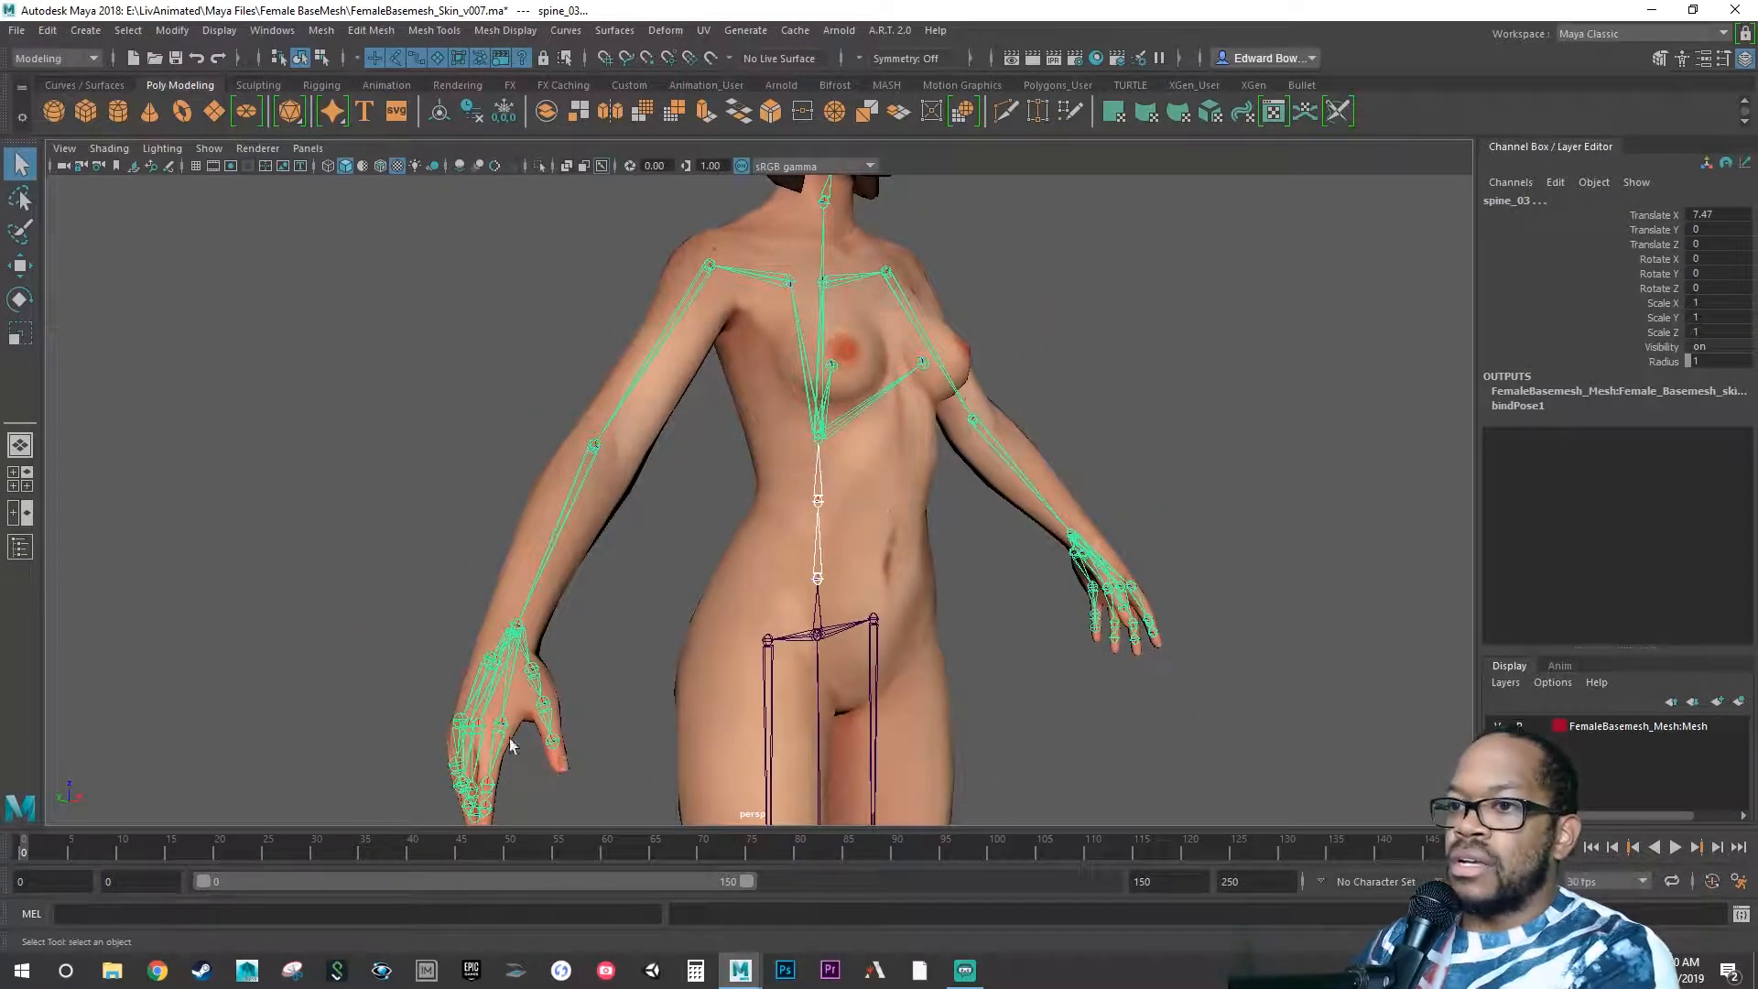
key(s)
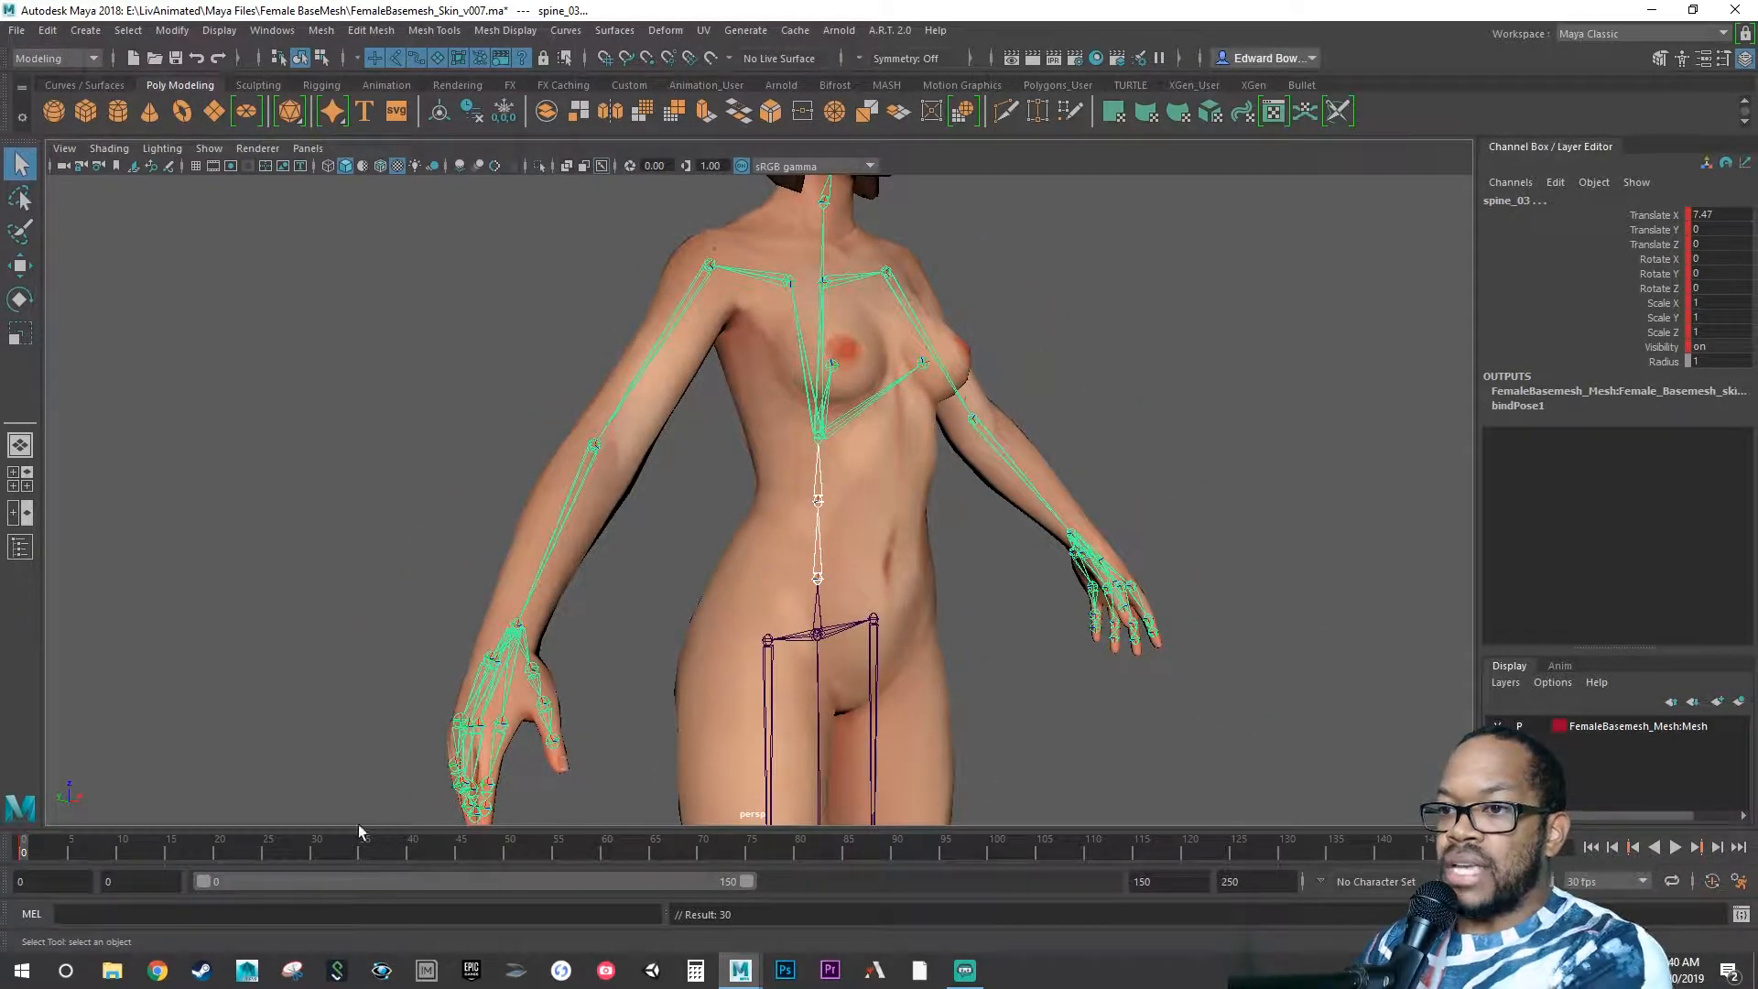
Rotate the three spine joints into a backward bend of about 53 degrees in Z and key it at frame 20.
drag(29, 854, 216, 864)
key(s)
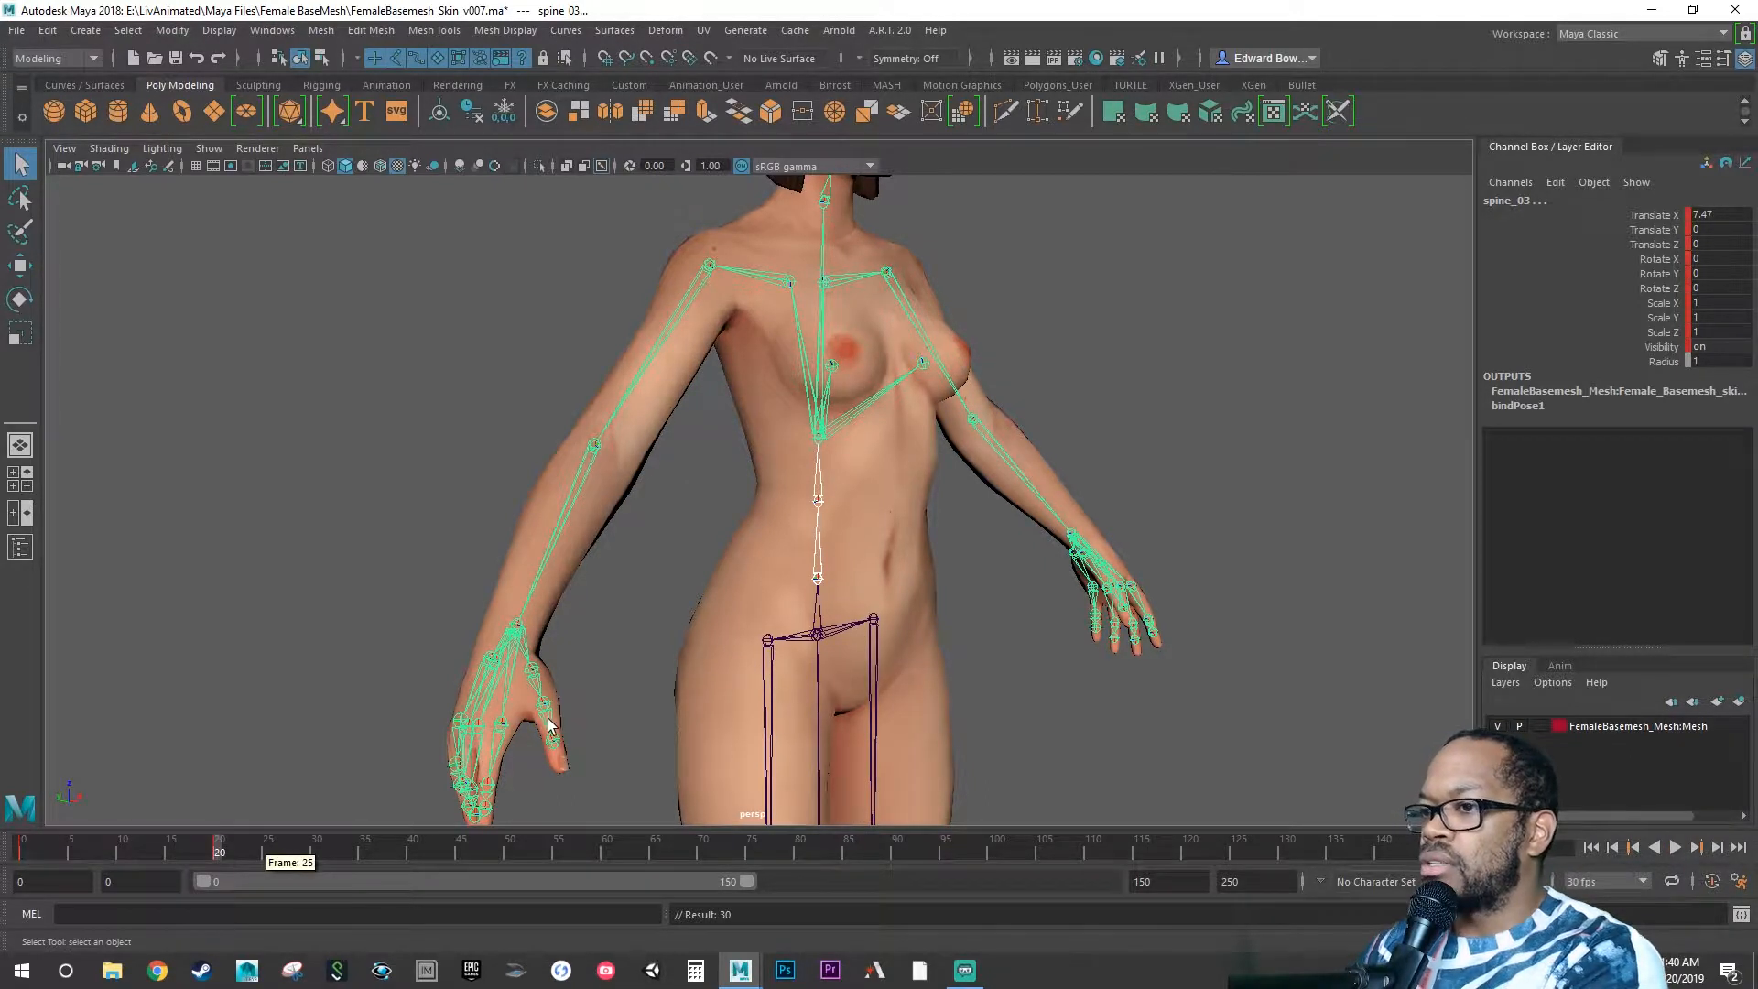
alt+drag(687, 685, 717, 681)
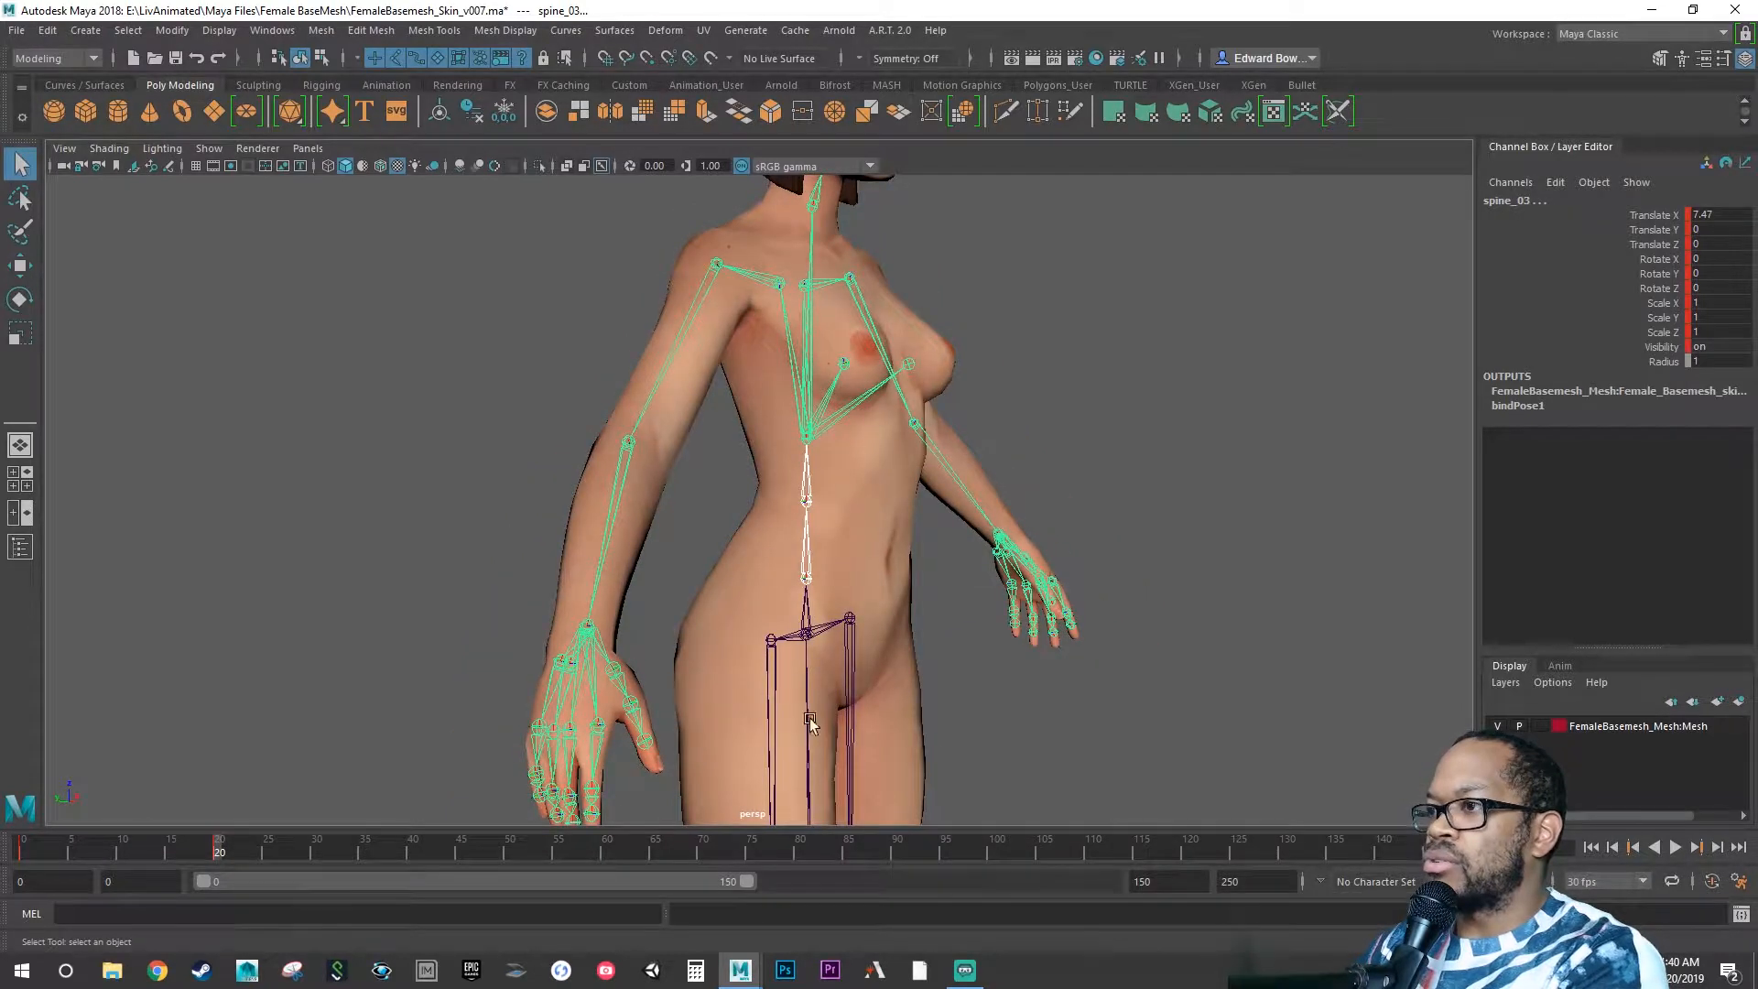
key(e)
alt+drag(849, 503, 862, 516)
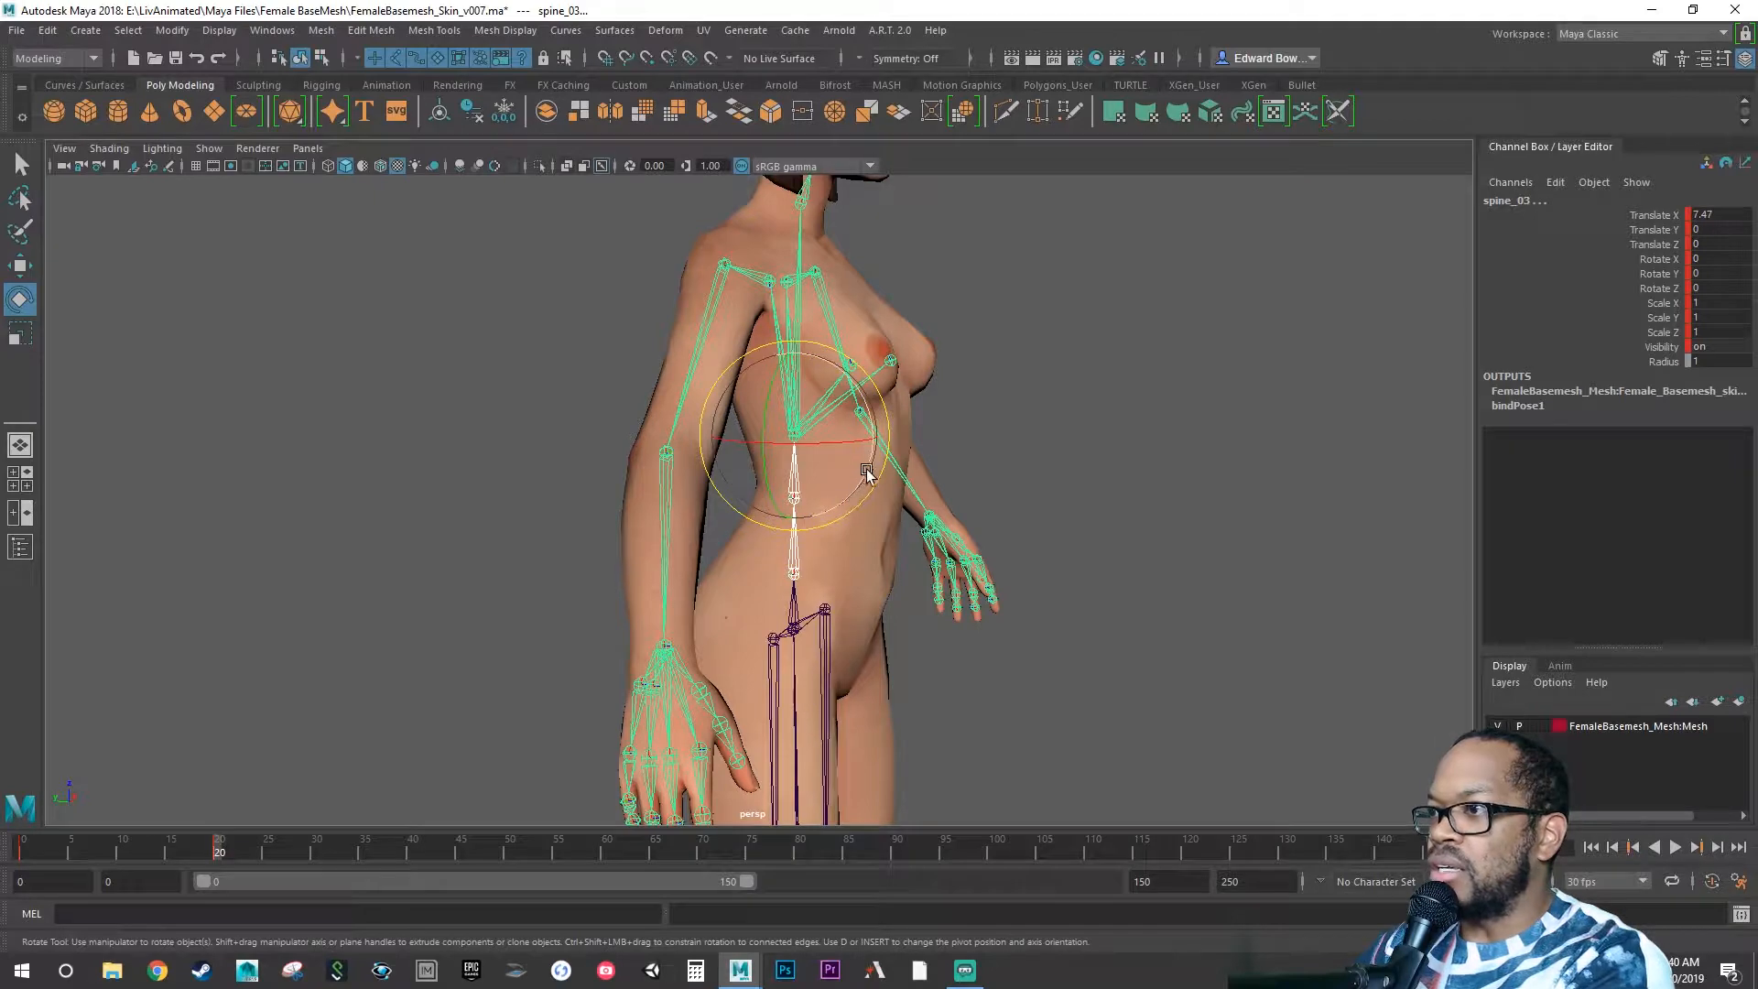
drag(870, 470, 854, 400)
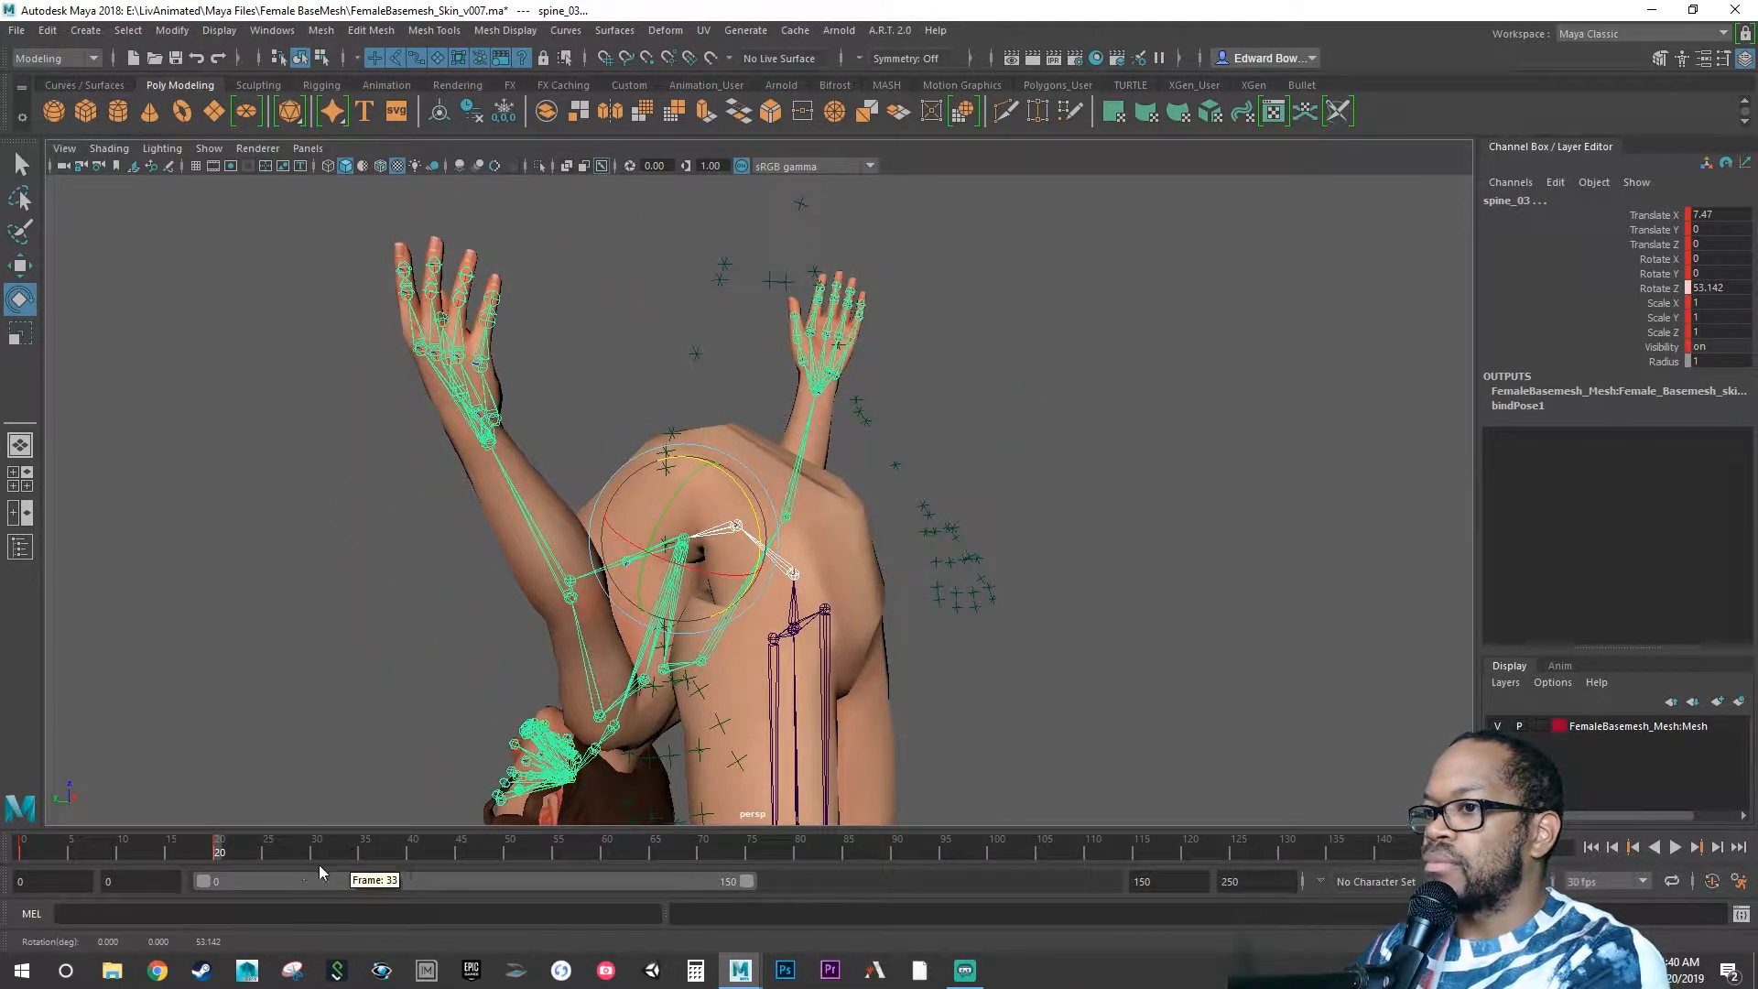
key(s)
Key a forward bend of about -46 degrees in Z on the three spine joints at frame 40 and review the motion.
click(412, 850)
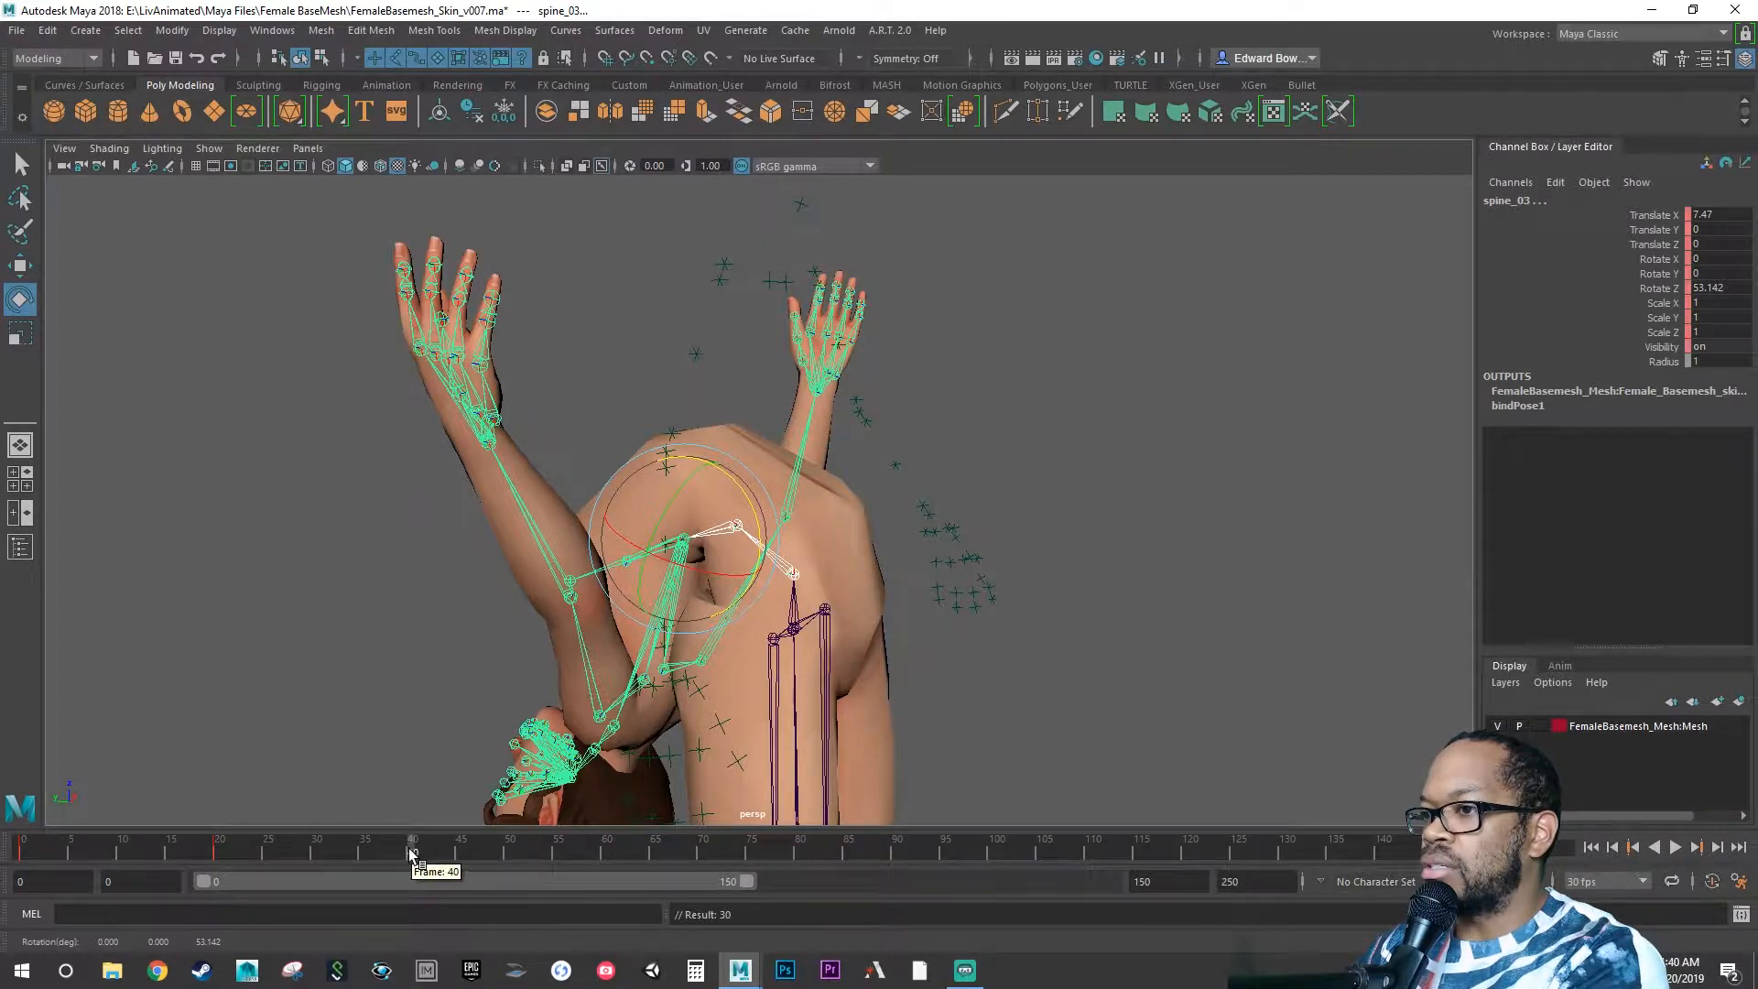
drag(742, 490, 623, 635)
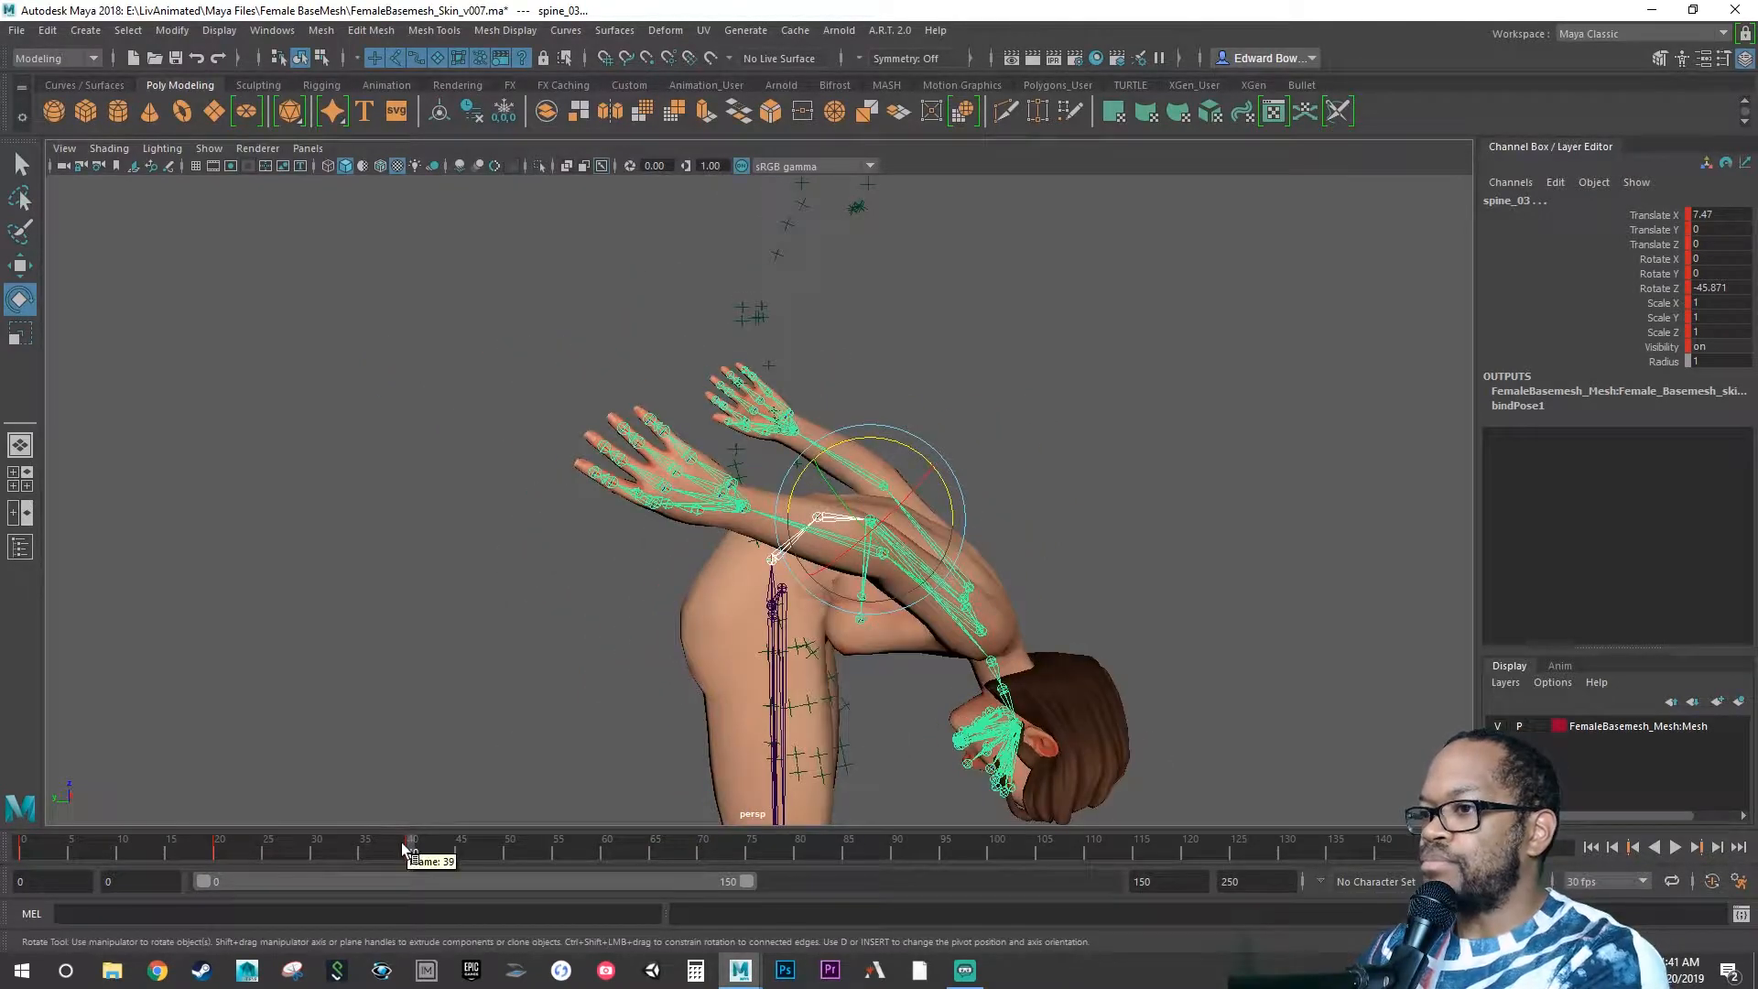
key(alt+v)
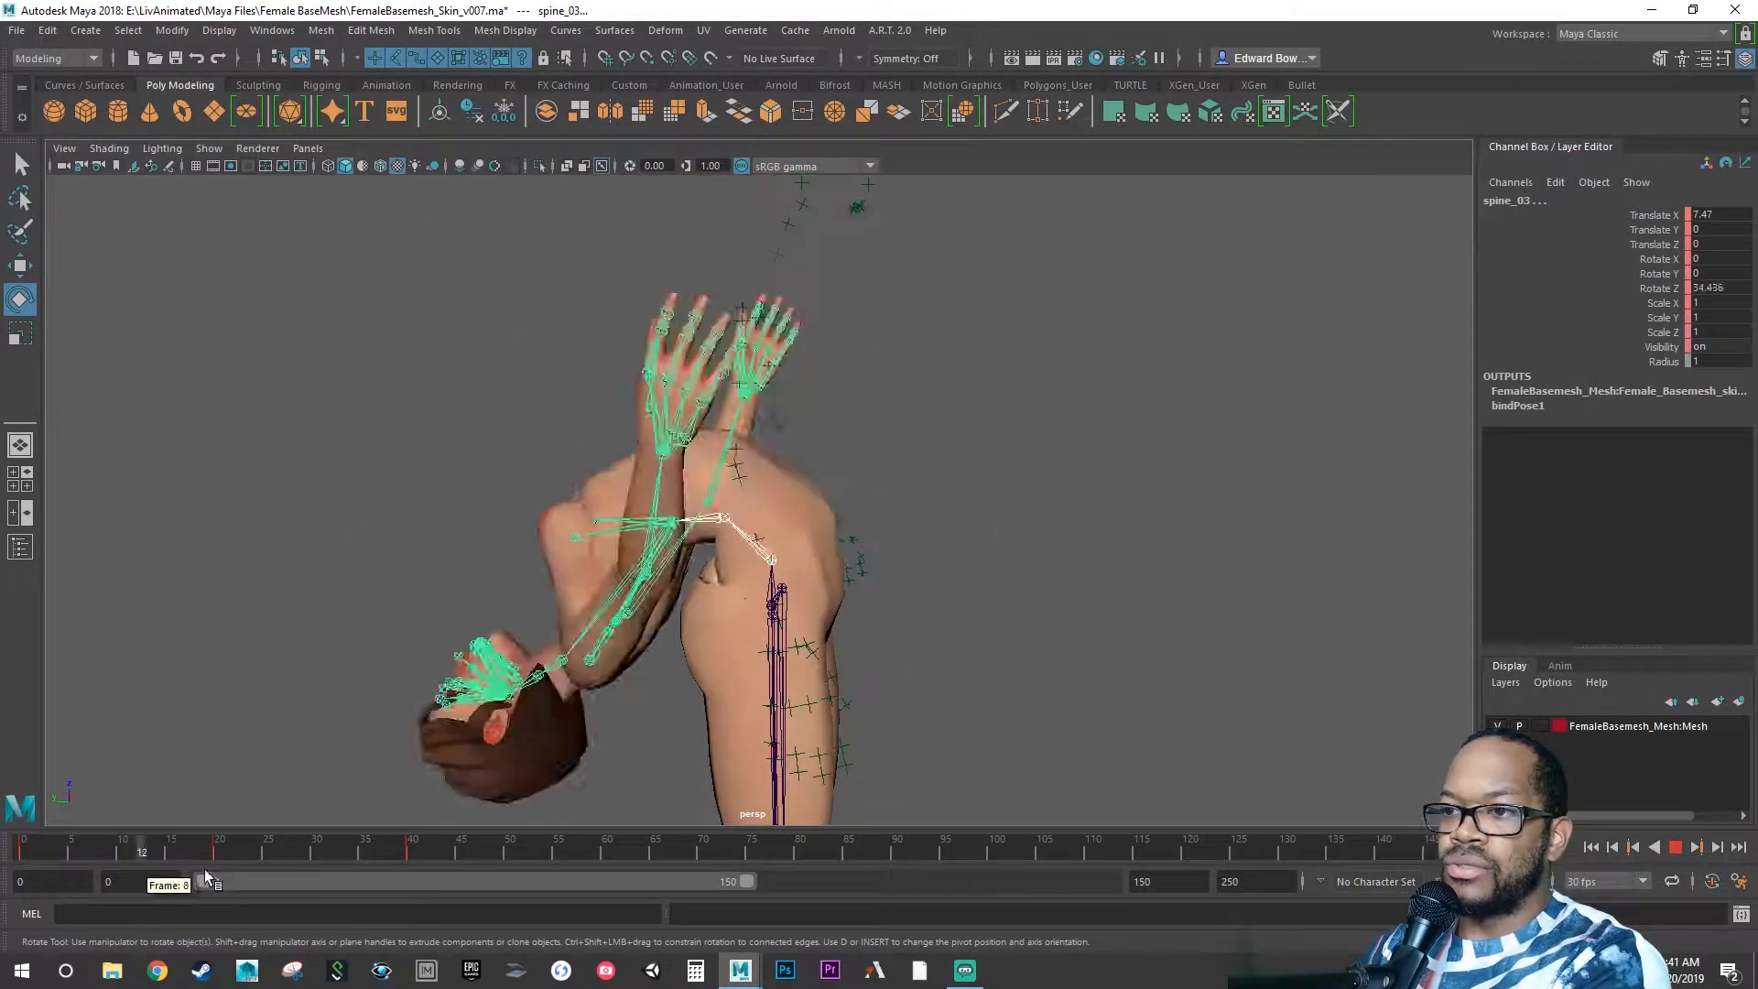
drag(406, 896, 21, 847)
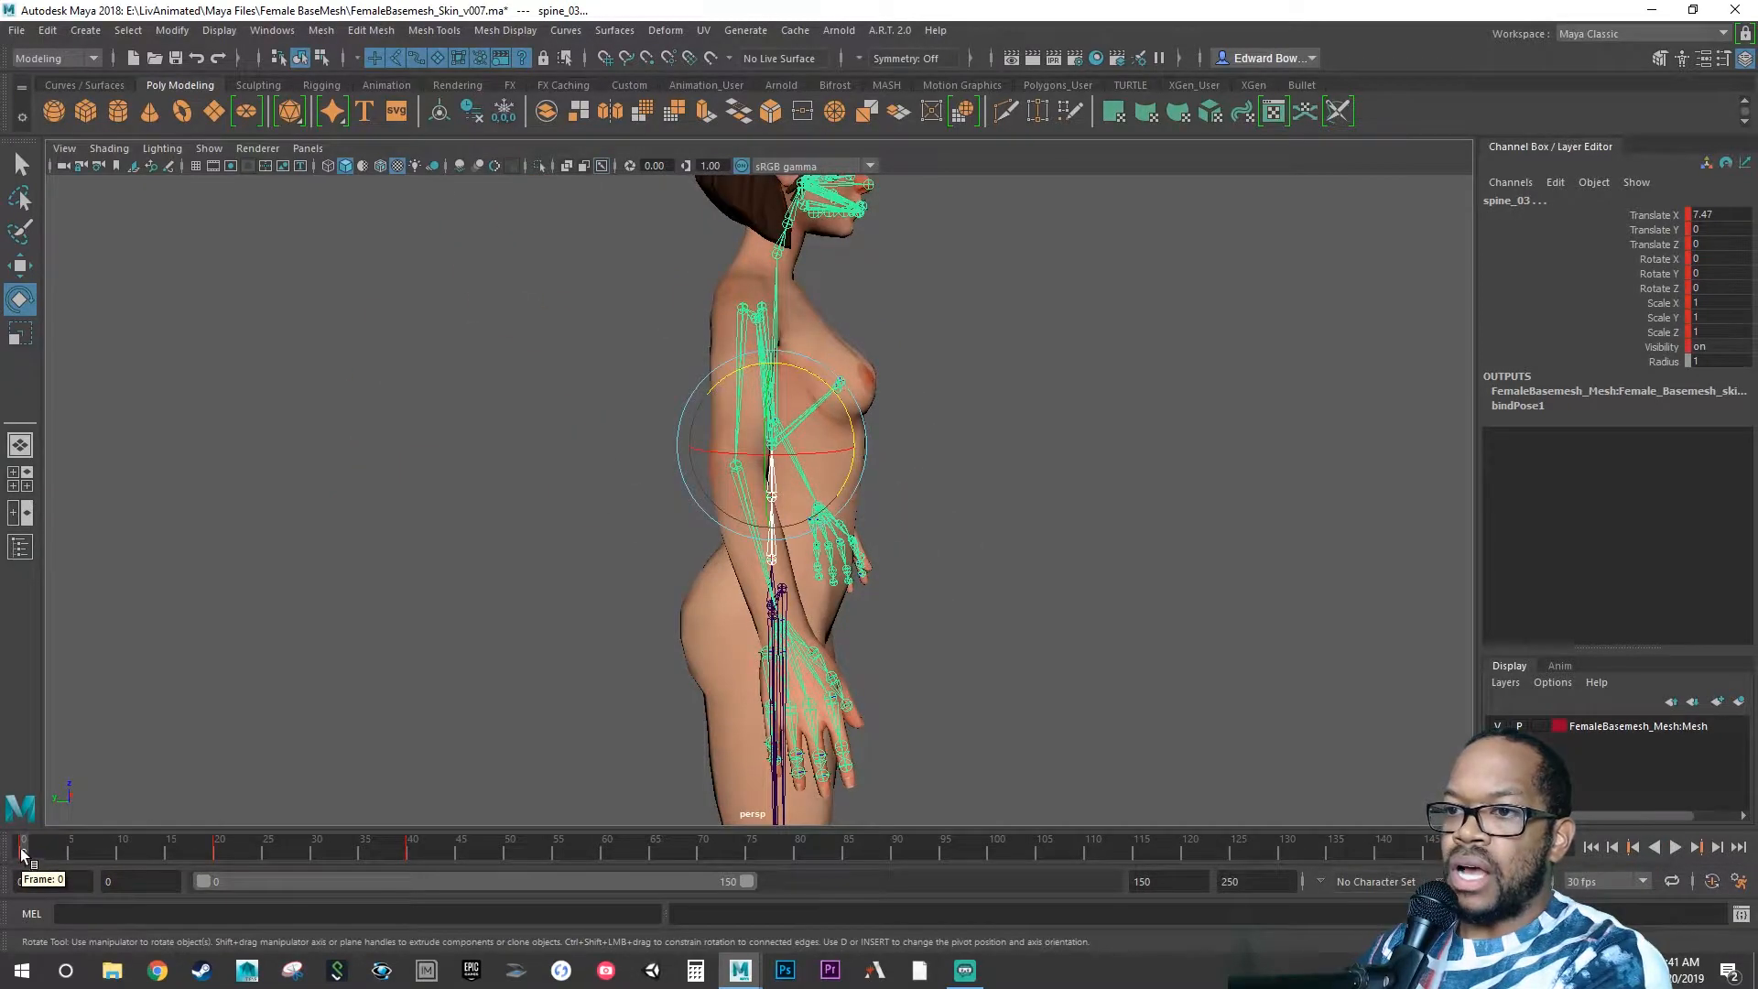
Copy the spine joints' rest pose key from frame 0 and paste it at frame 60.
right_click(22, 847)
click(75, 578)
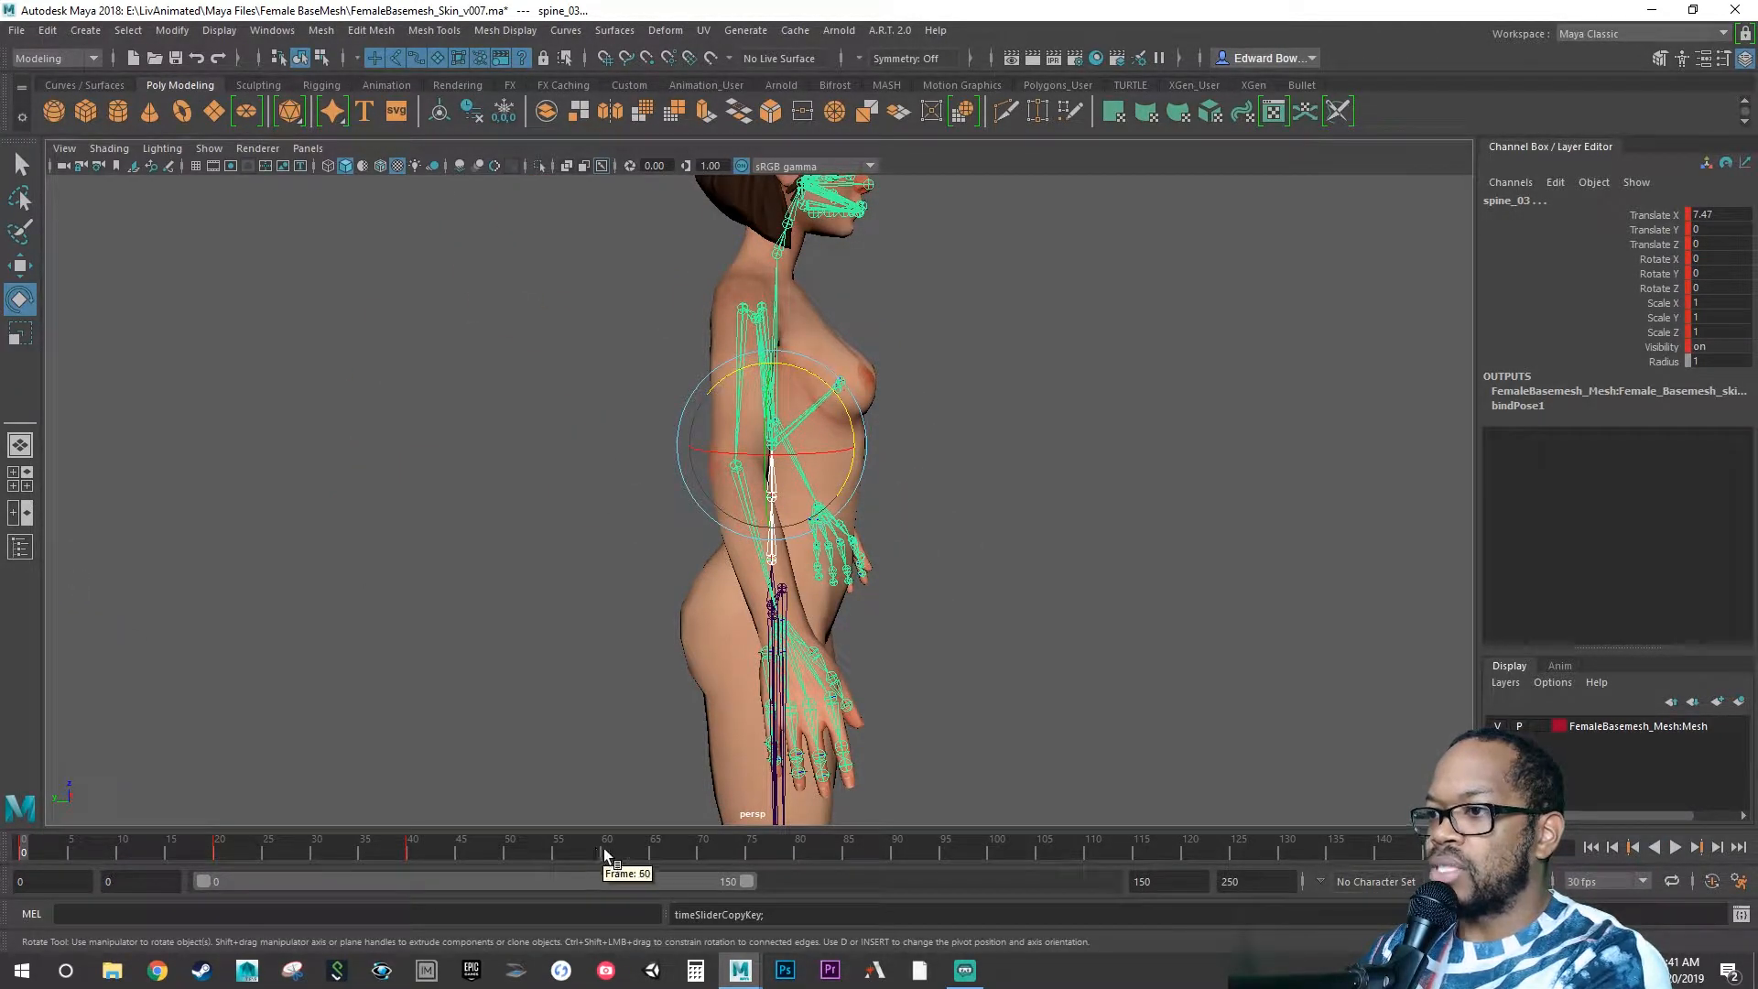
click(605, 847)
right_click(617, 847)
mouse_move(732, 593)
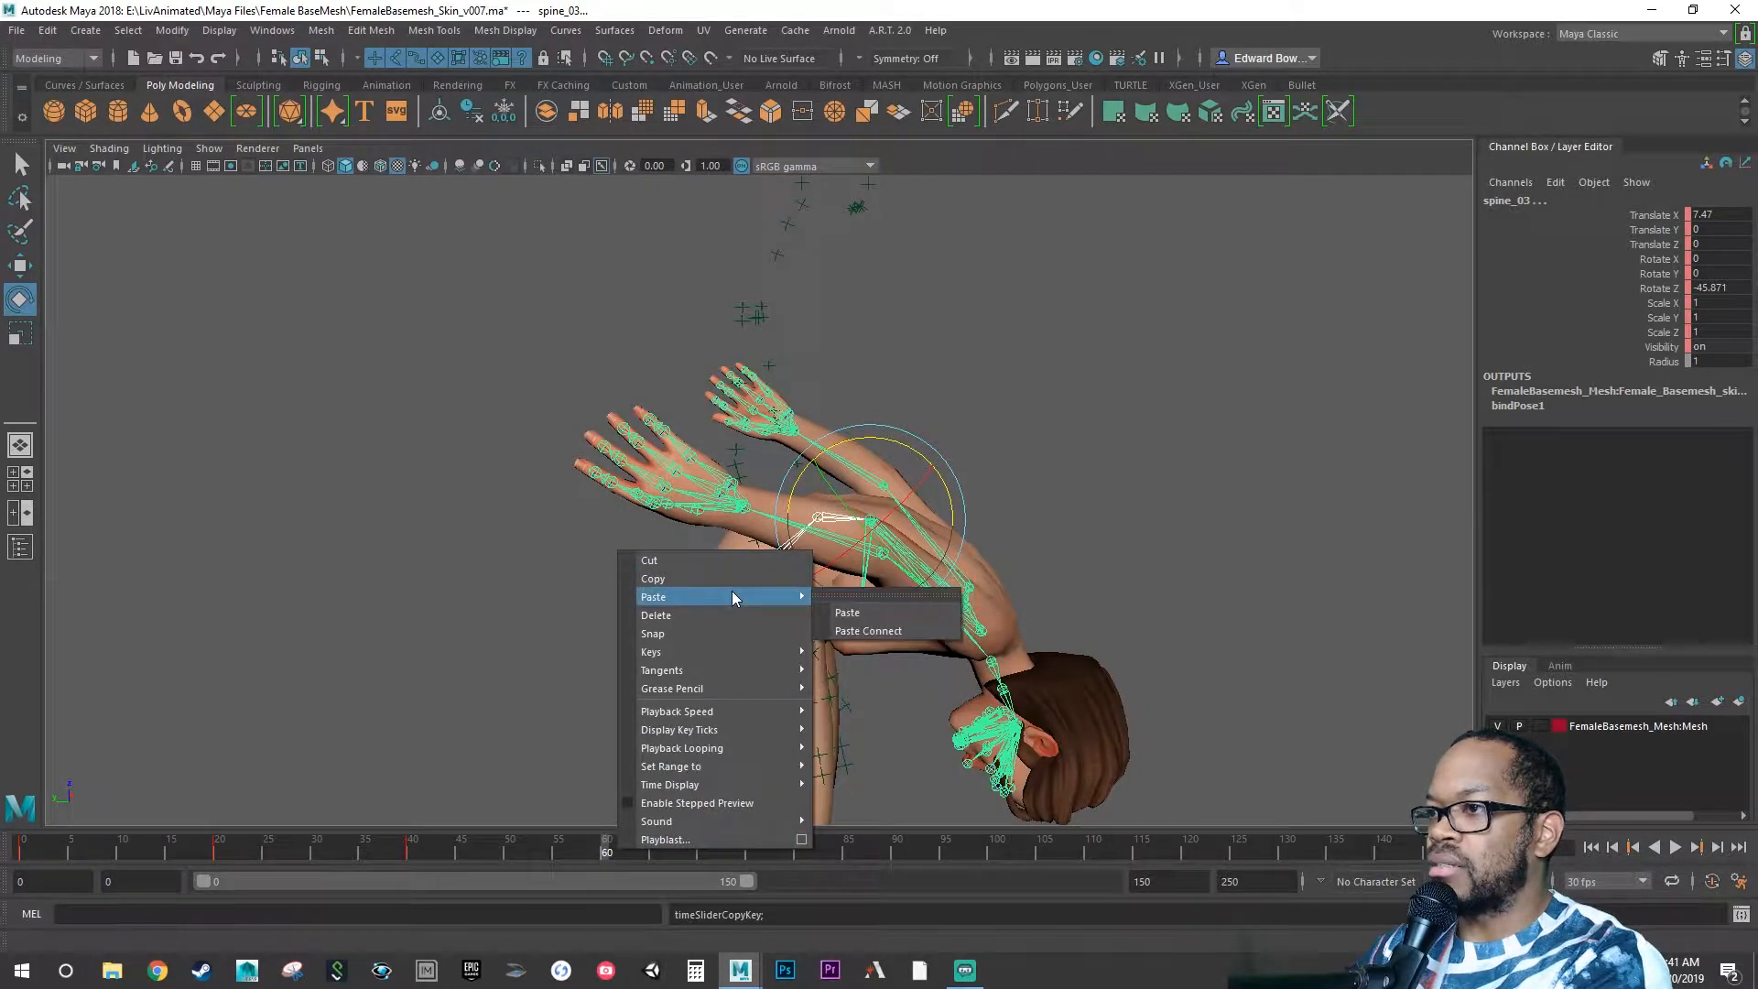
click(839, 615)
At frame 80, rotate the three spine joints into a side bend of about -30 degrees in Y and key it.
alt+drag(839, 620, 722, 608)
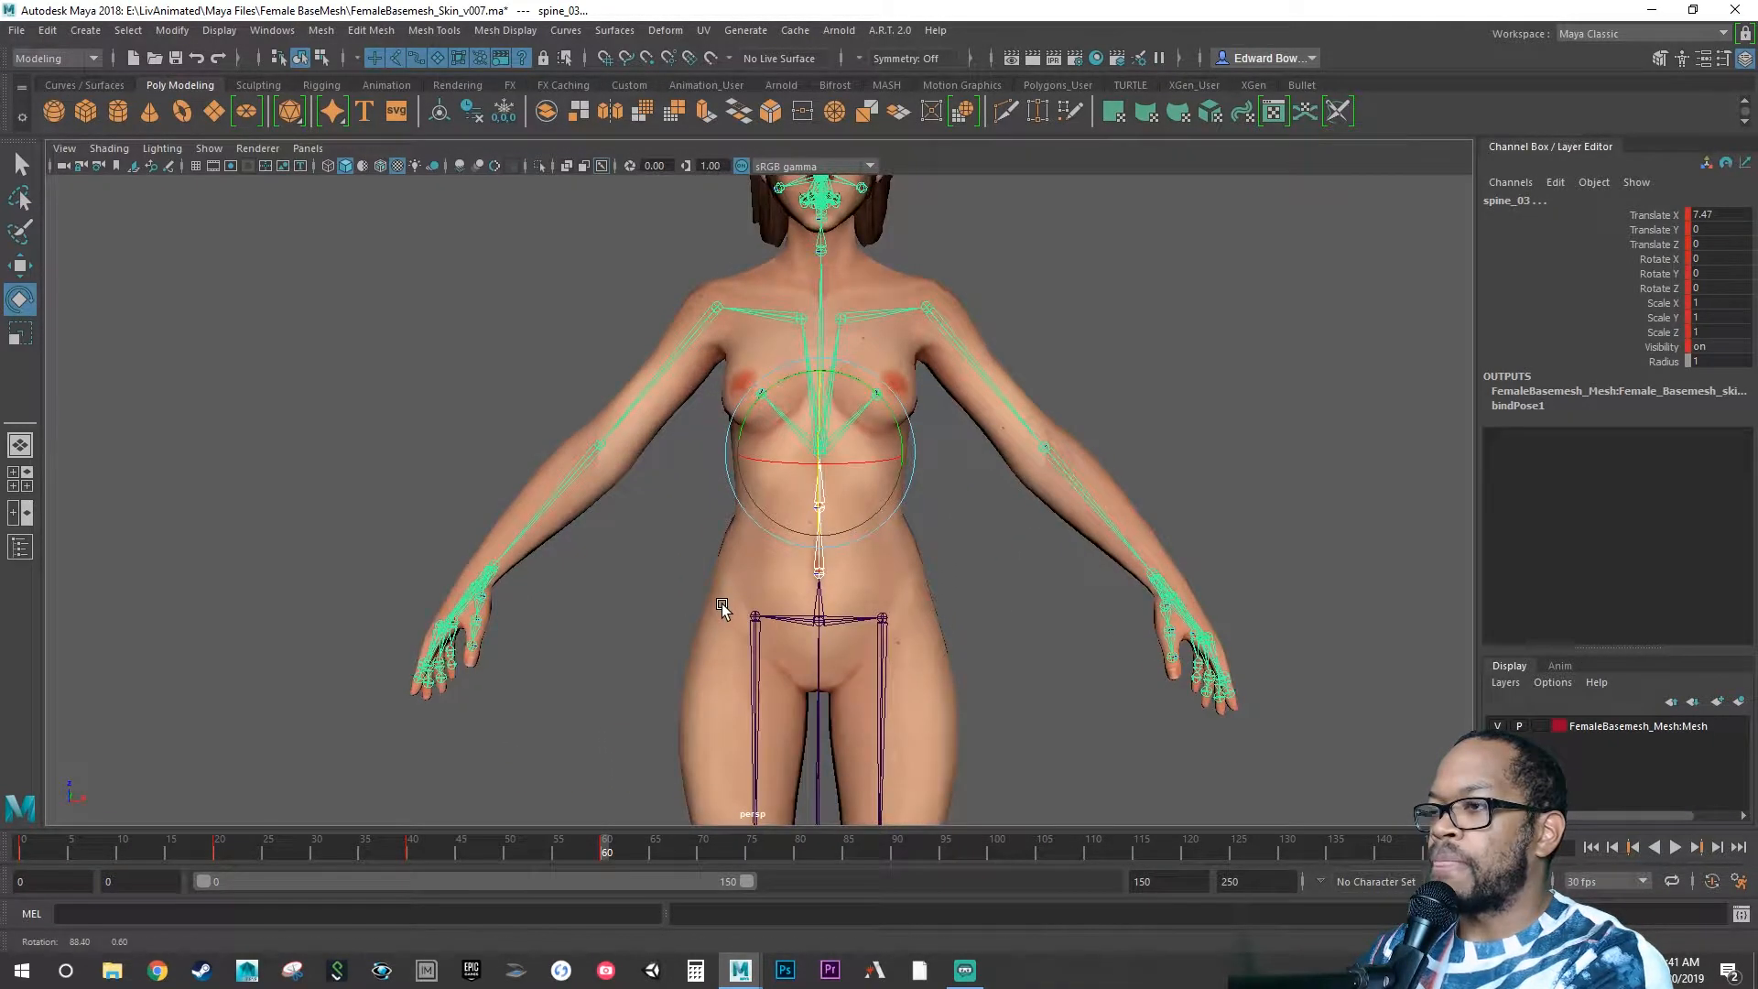
mouse_move(682, 850)
mouse_down()
mouse_move(836, 850)
mouse_move(799, 849)
mouse_up()
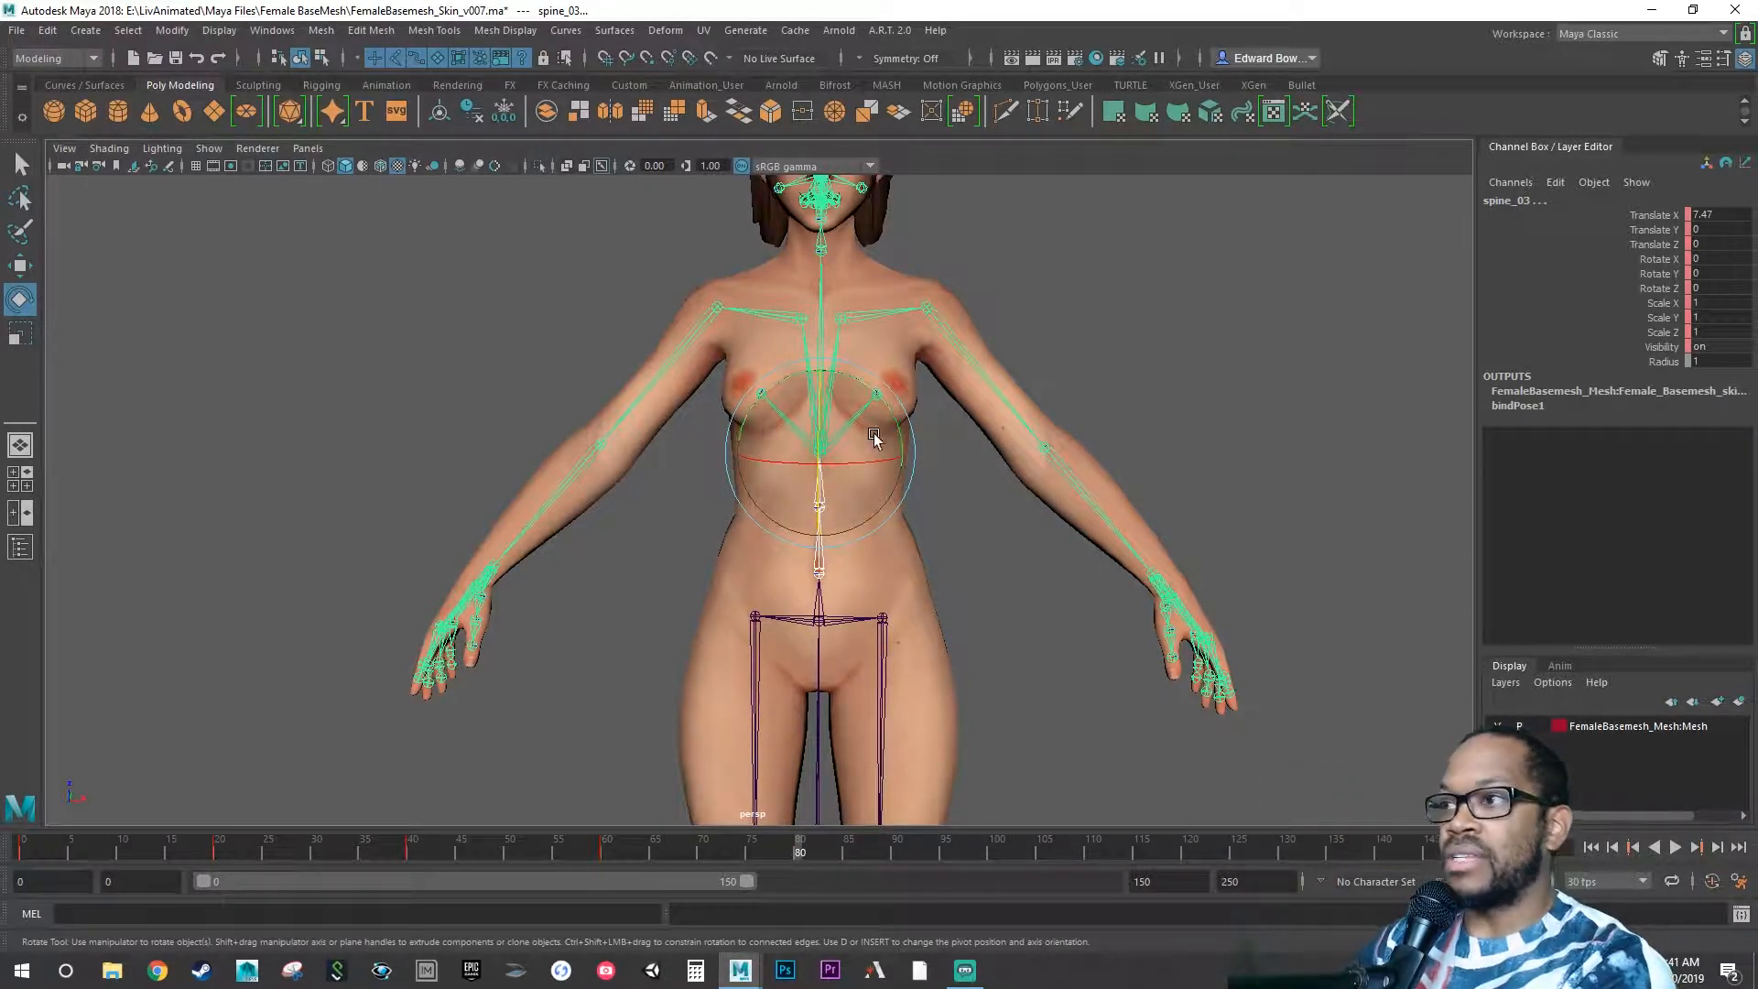
drag(877, 443, 874, 389)
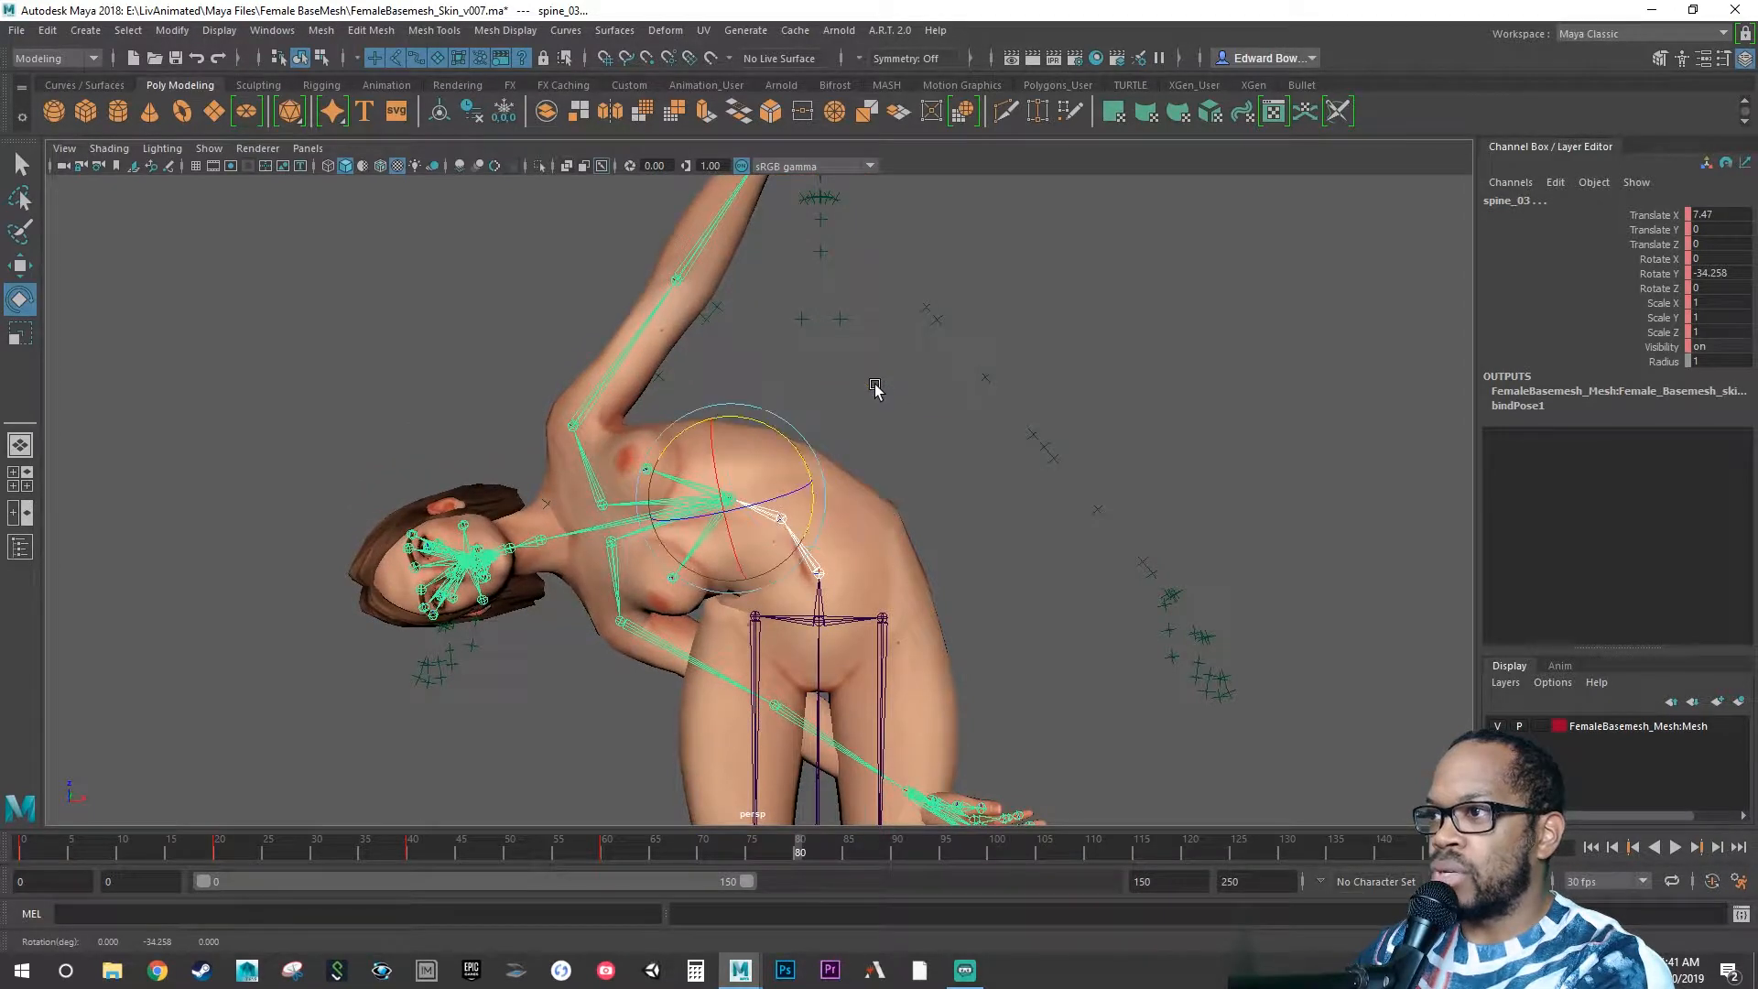
drag(794, 453, 802, 453)
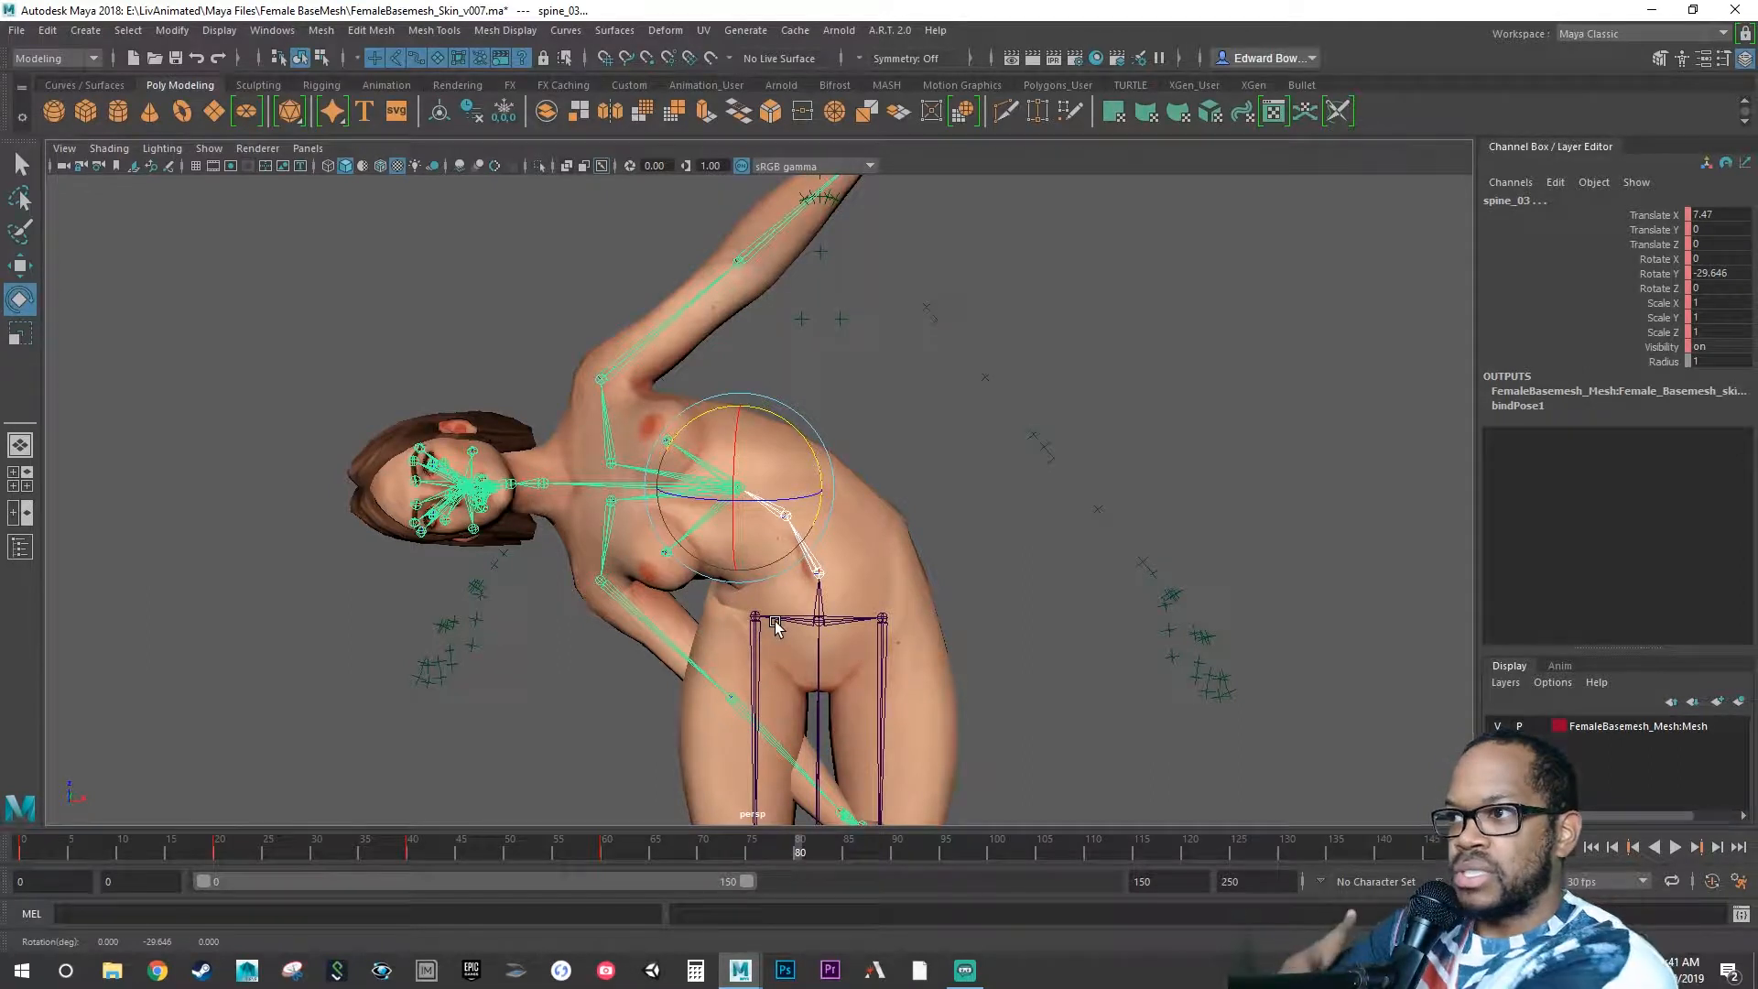
key(s)
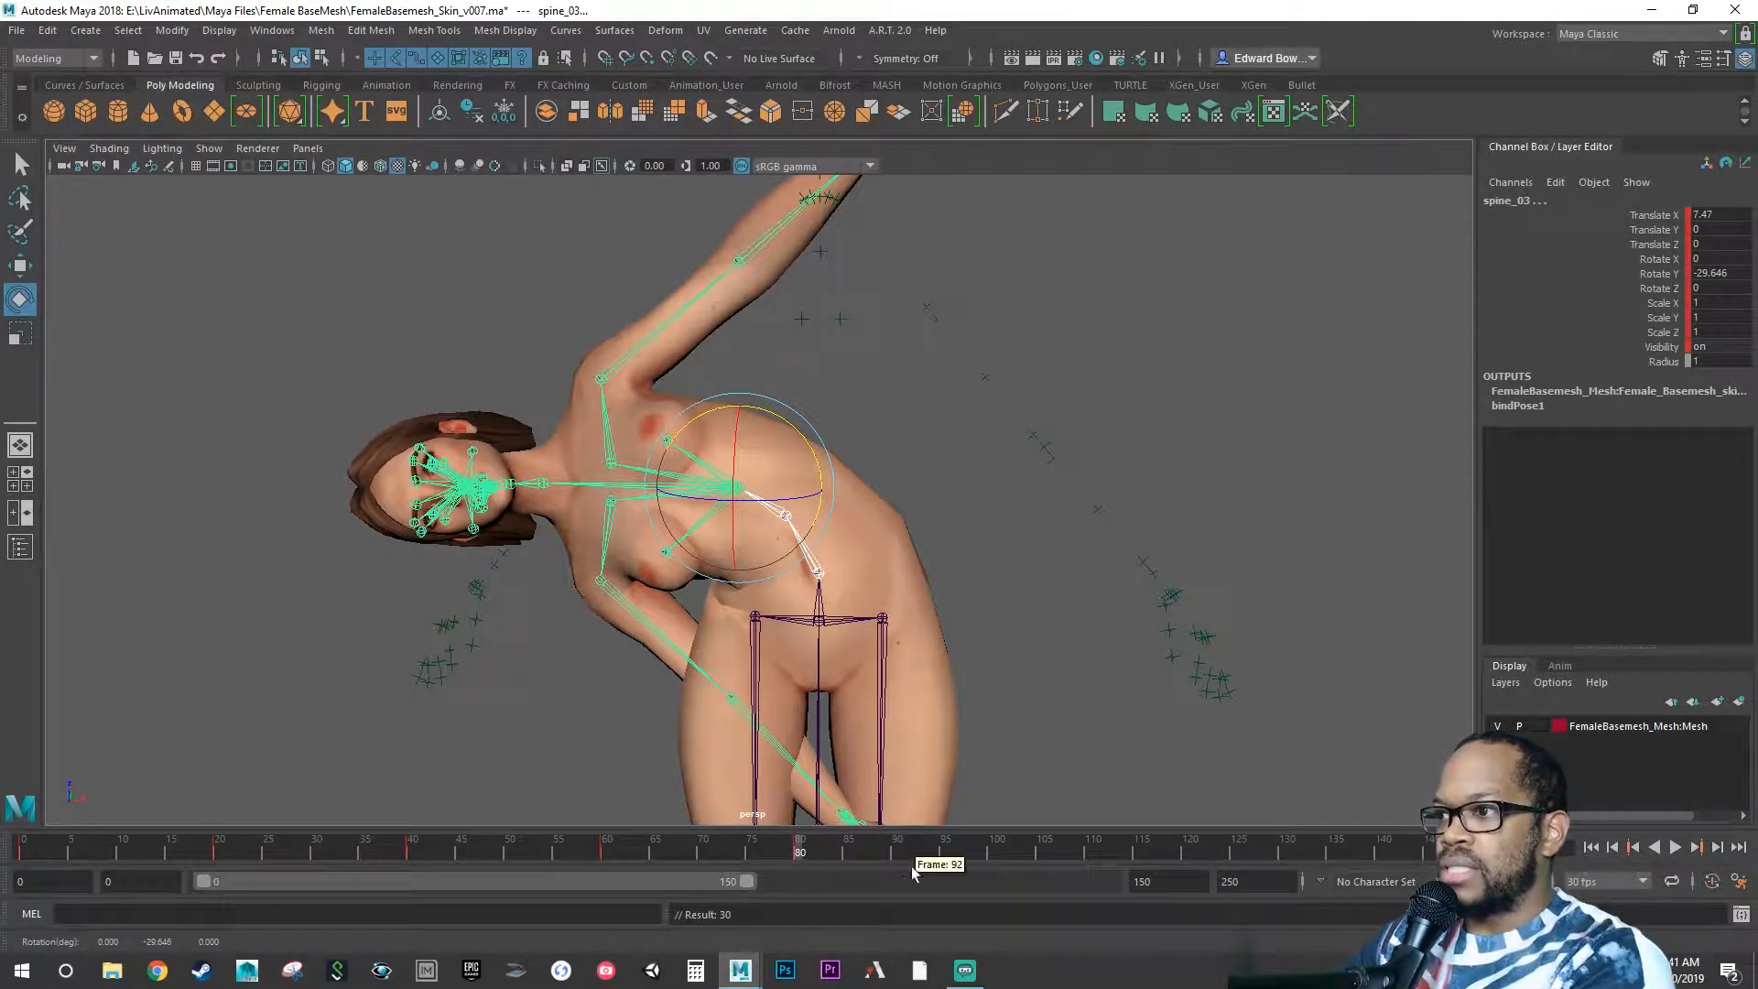
At frame 100, rotate the spine joints to the opposite side bend of about 30 degrees in Y.
click(996, 851)
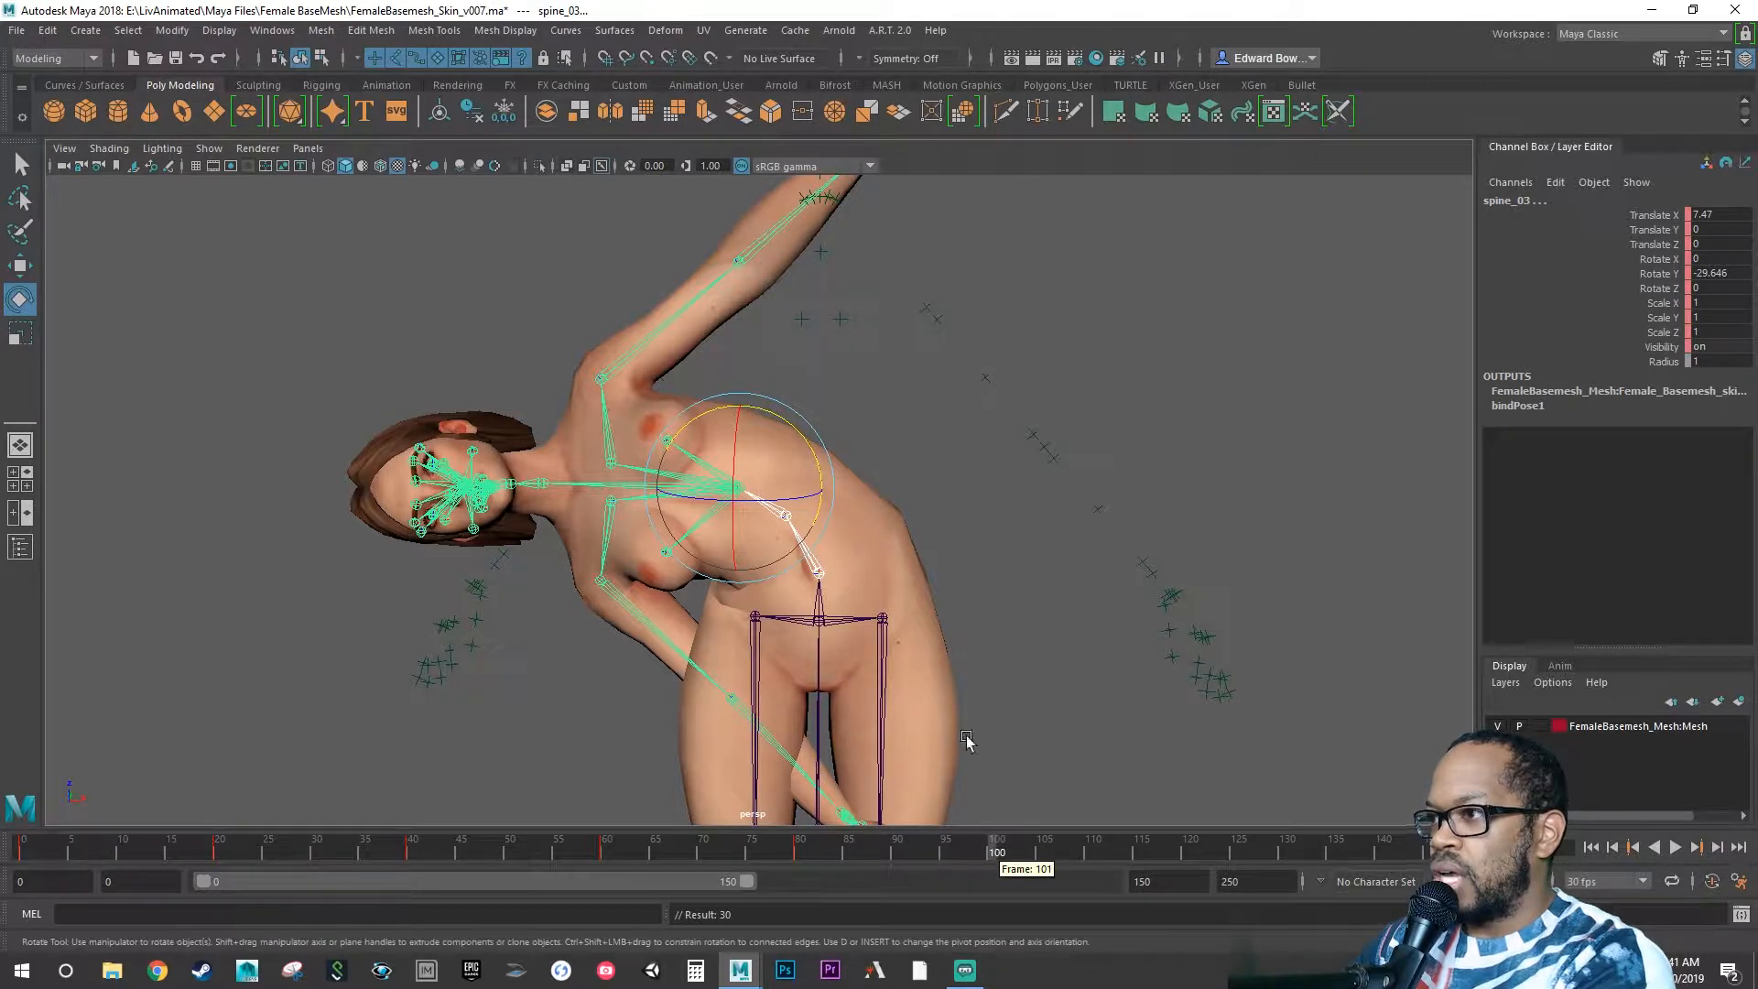
drag(804, 442, 833, 528)
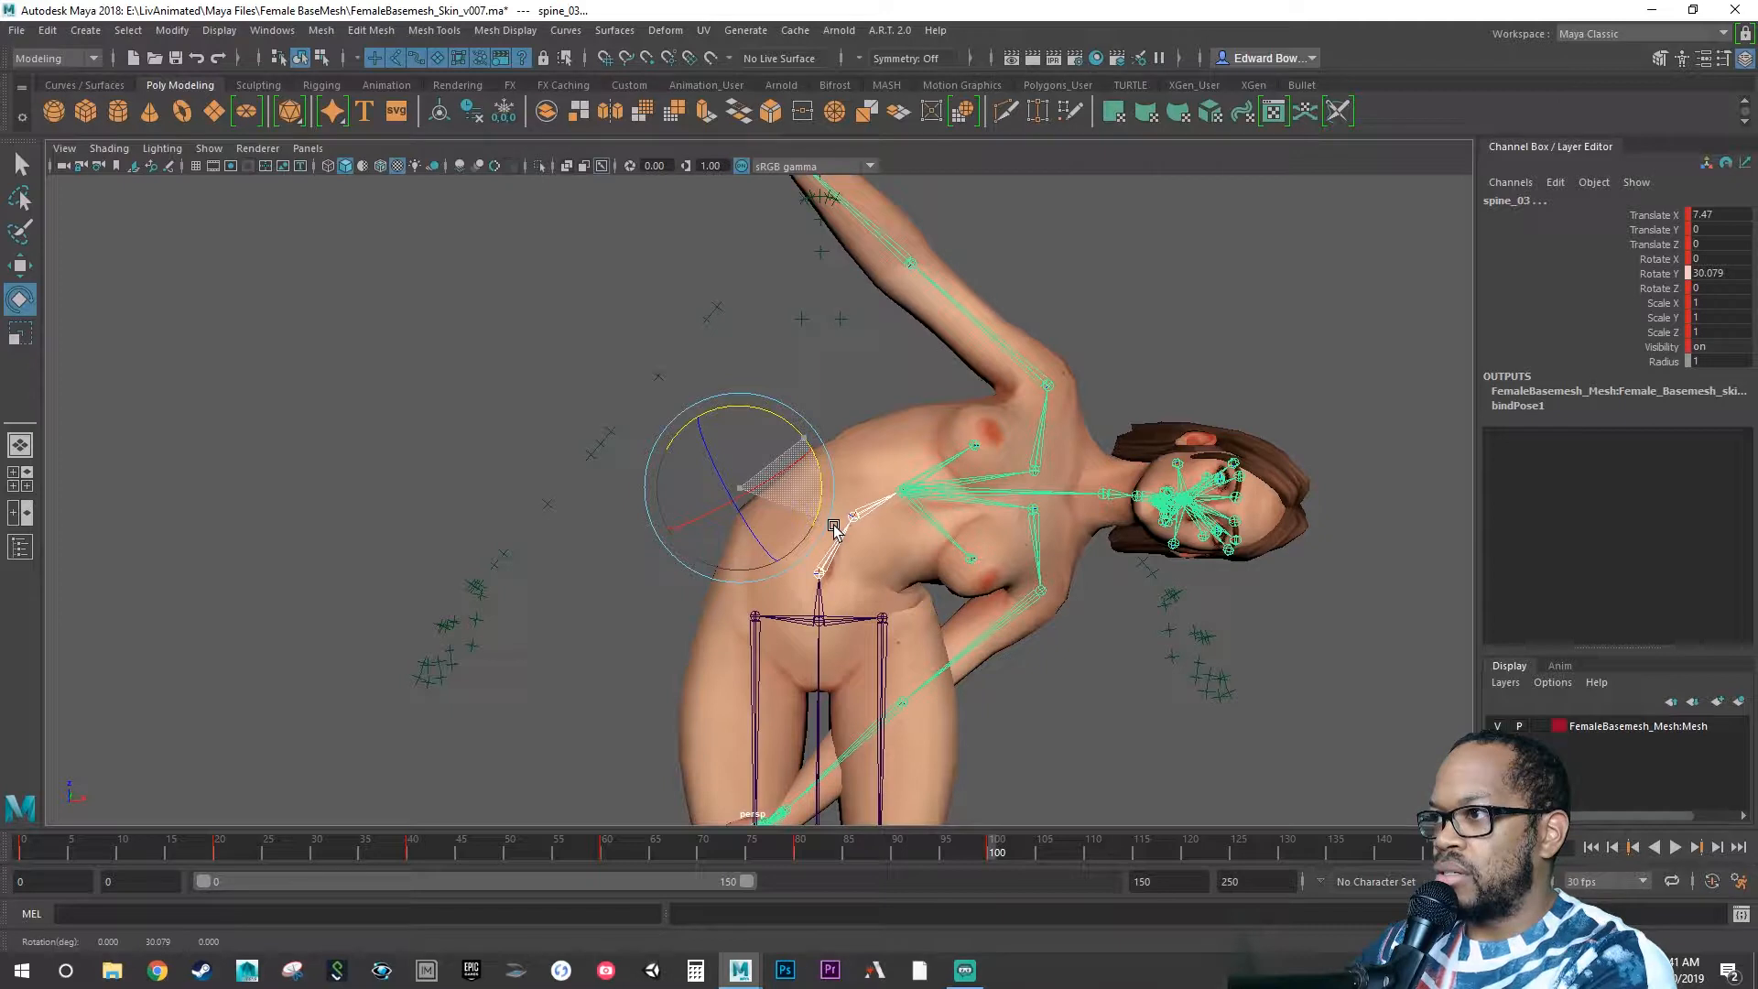
drag(833, 528, 833, 529)
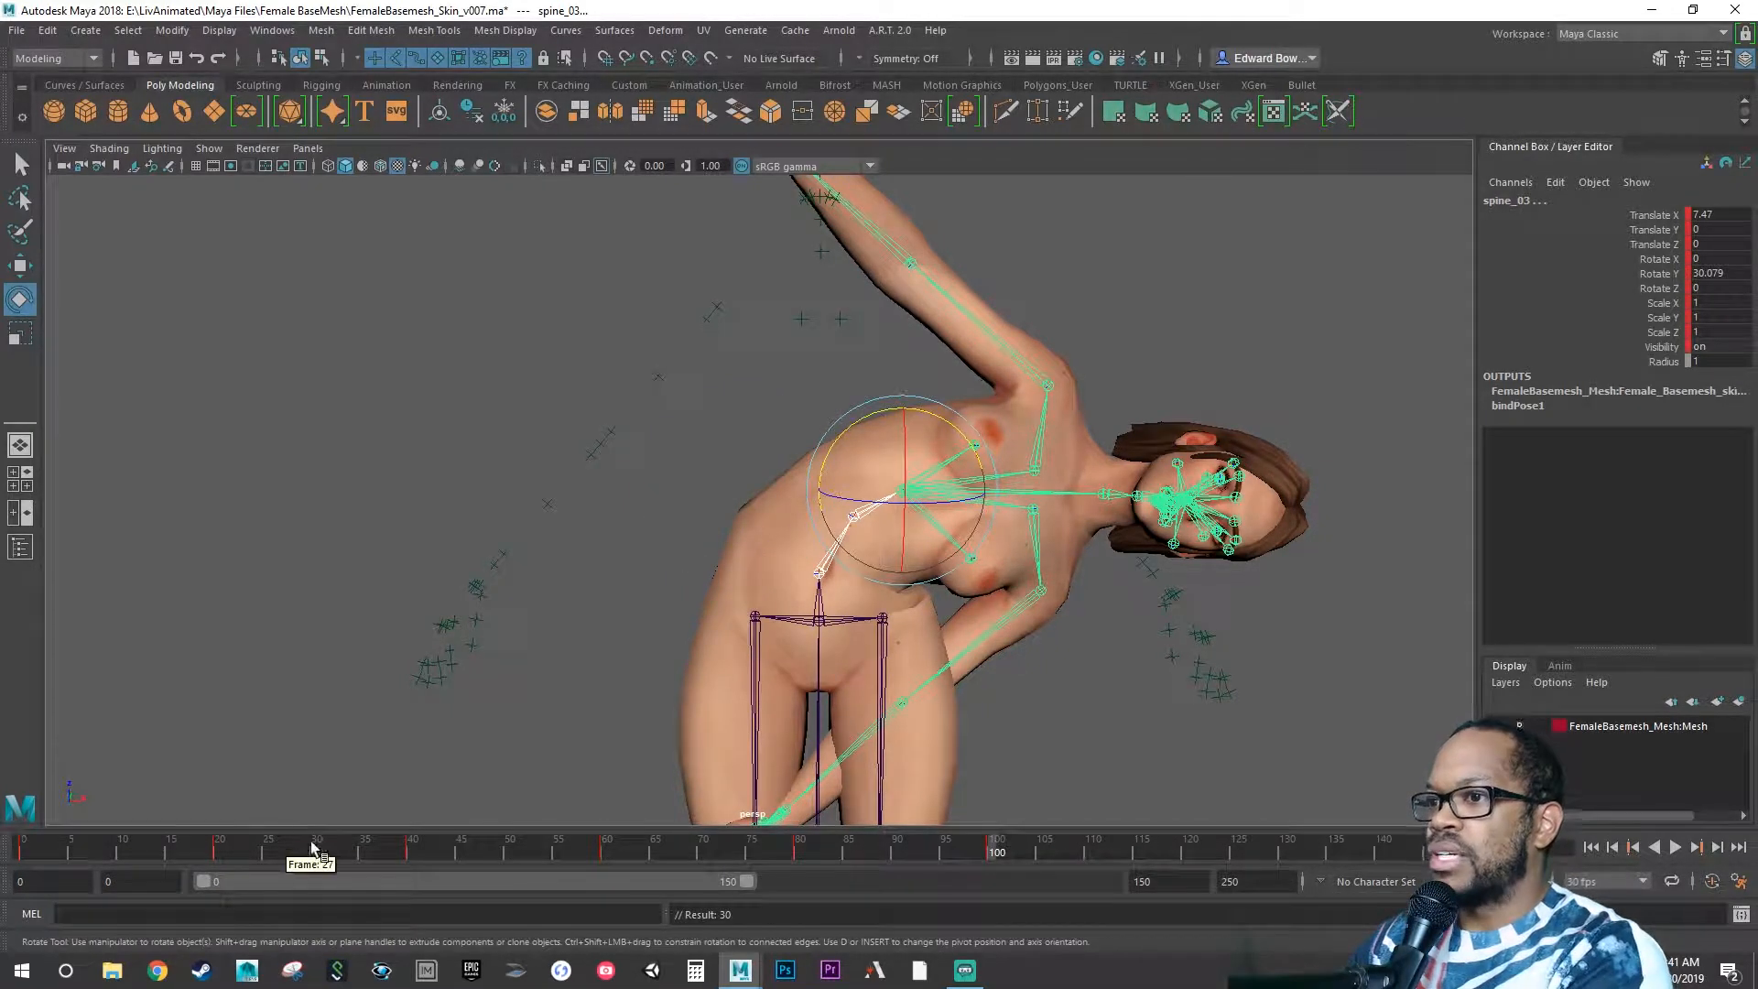
Copy the spine joints' rest pose key from frame 0 and paste it at frame 120.
click(22, 851)
right_click(23, 855)
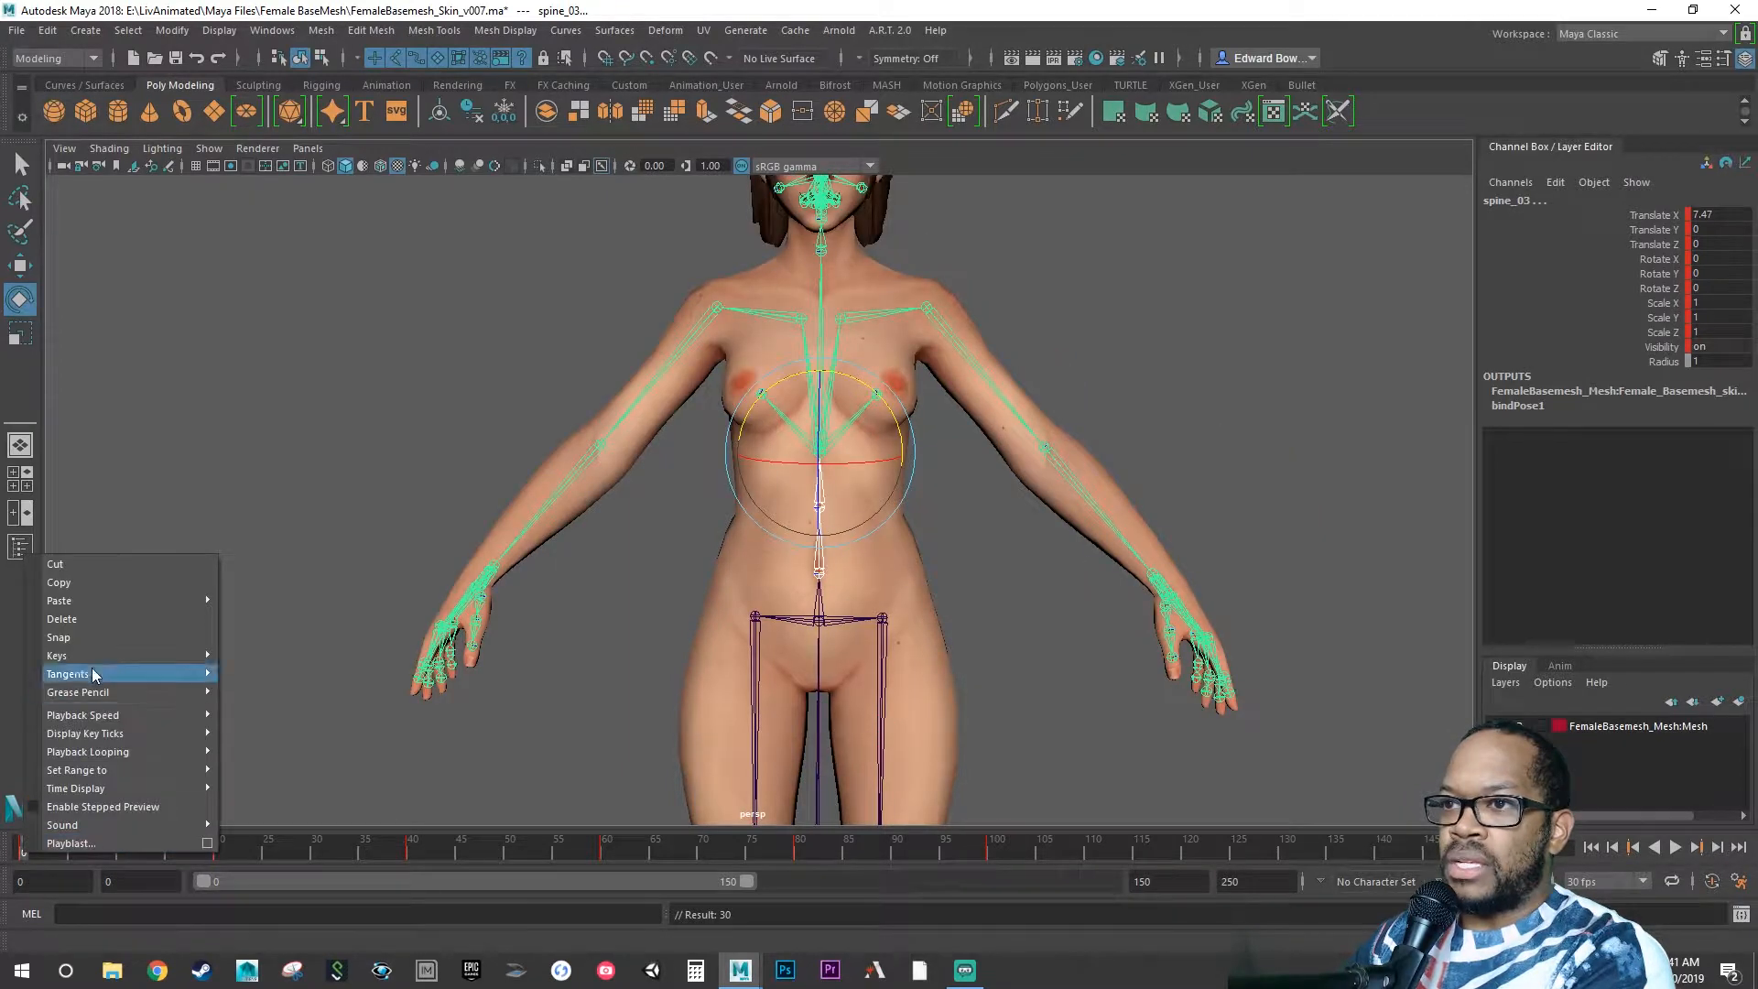
click(102, 584)
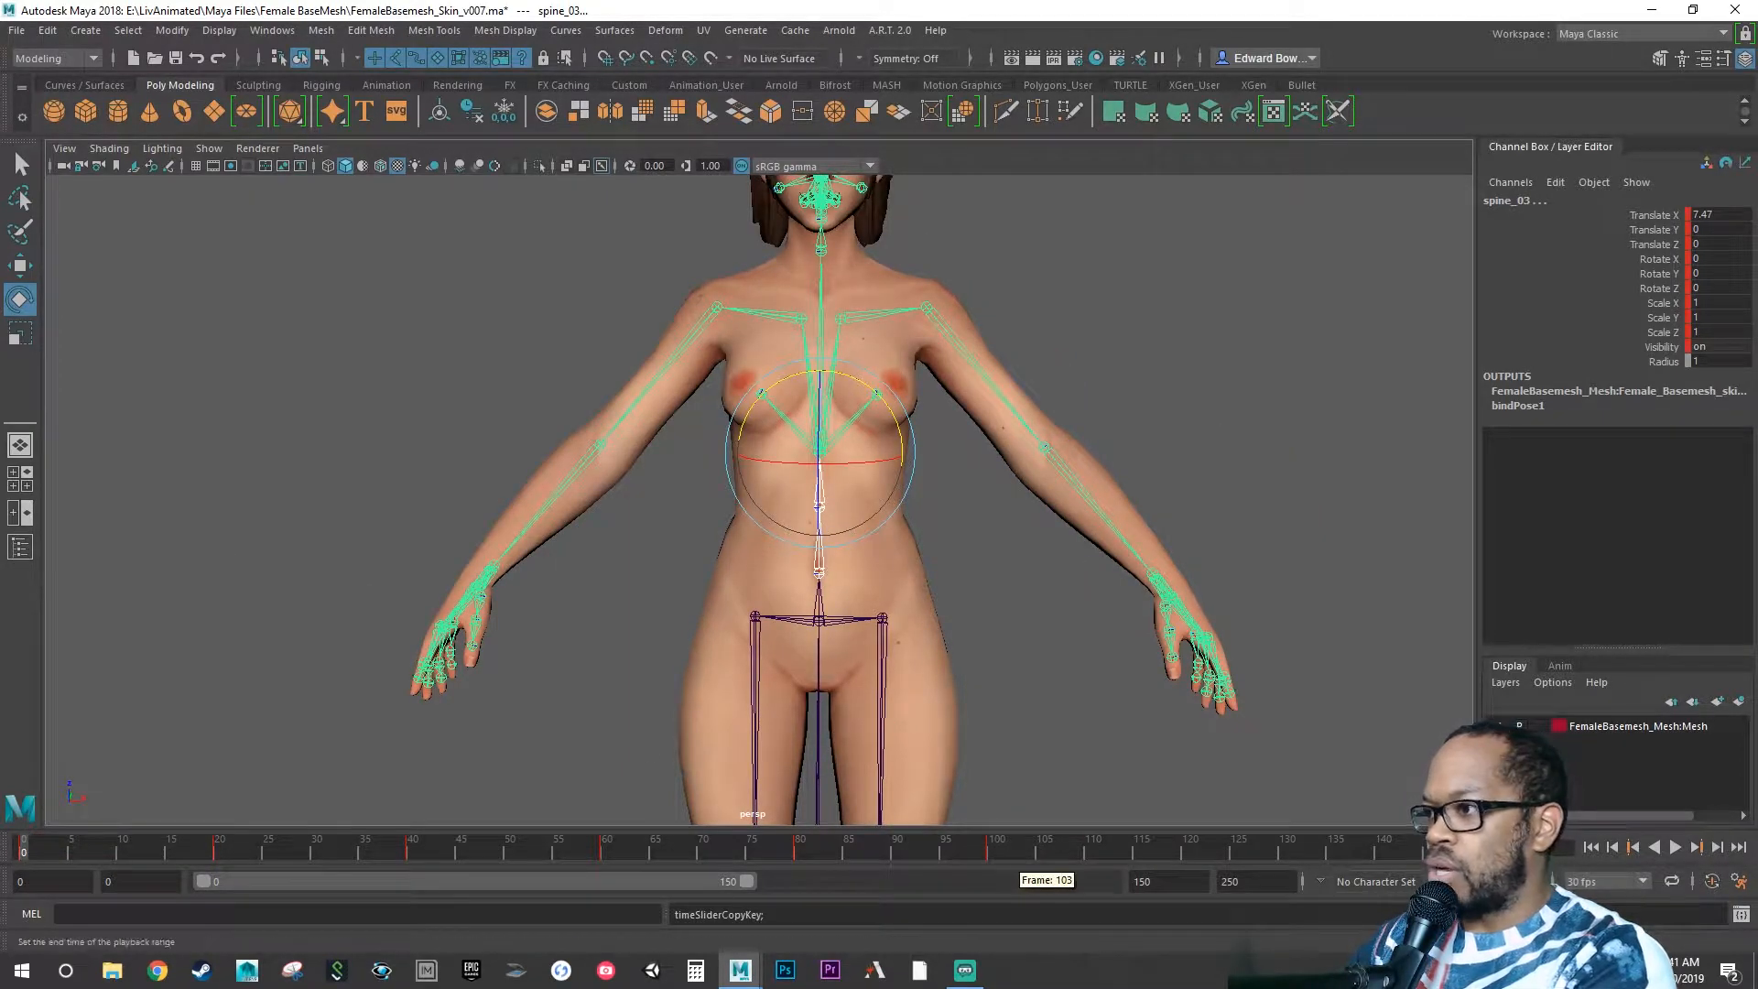
click(1186, 853)
right_click(1184, 849)
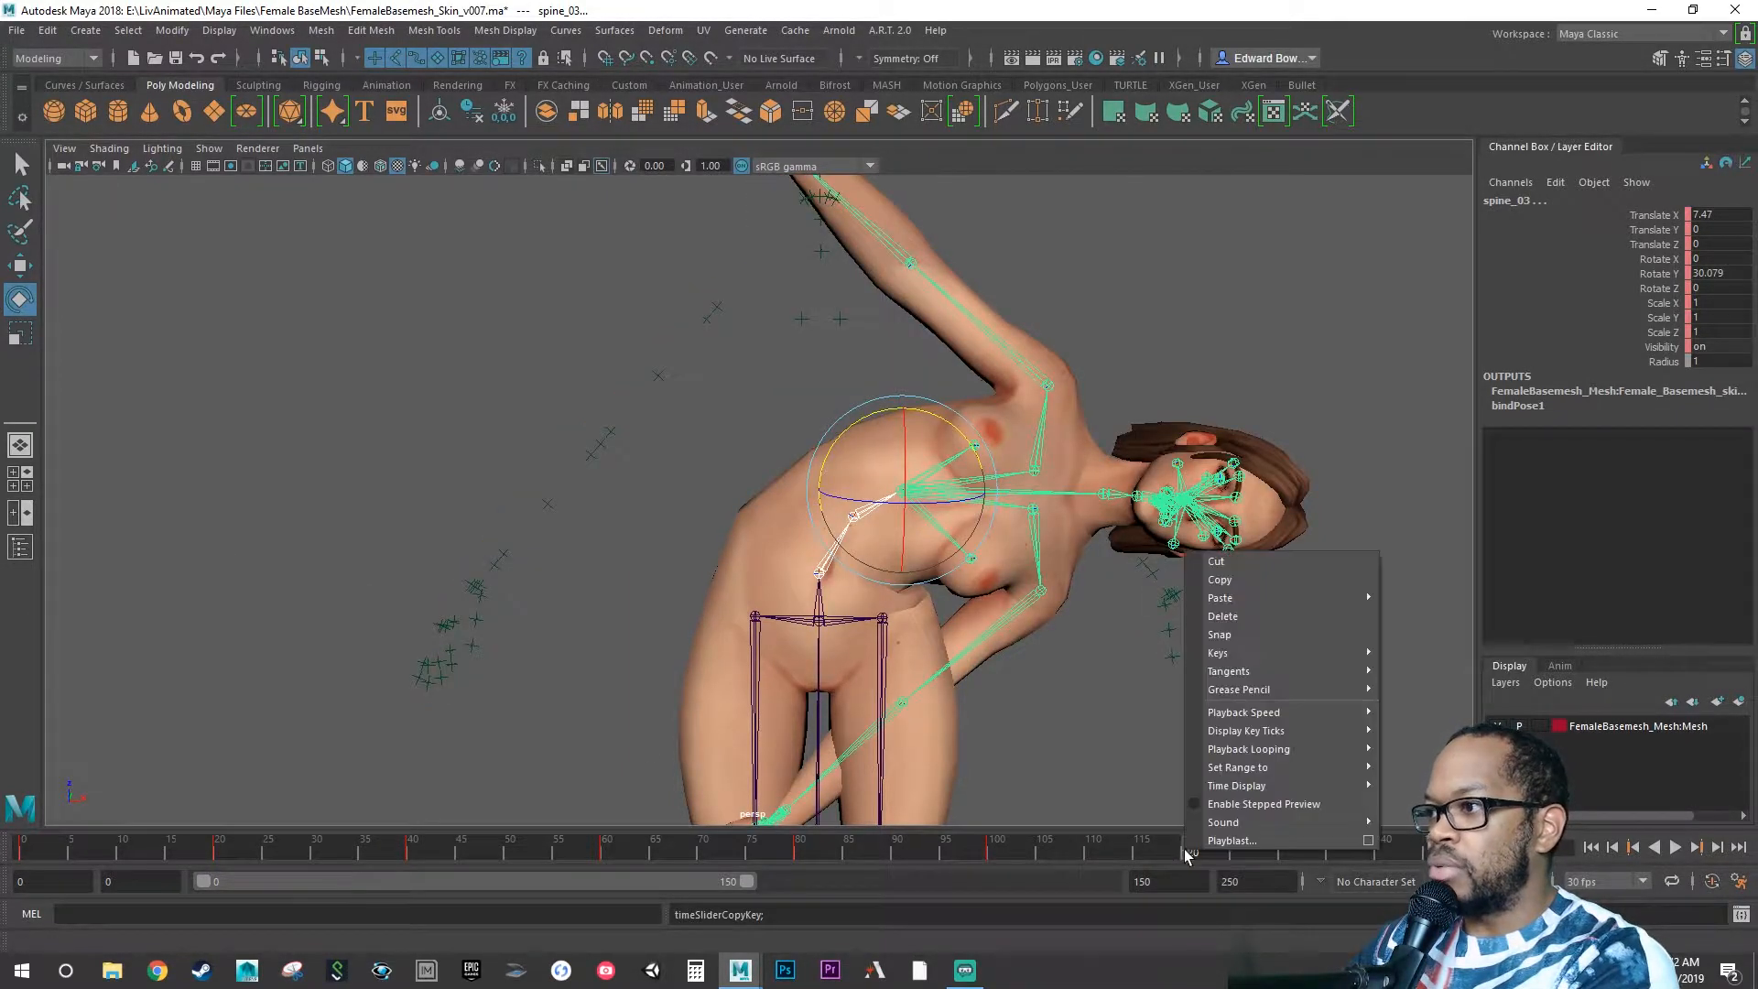
mouse_move(1276, 595)
click(1415, 614)
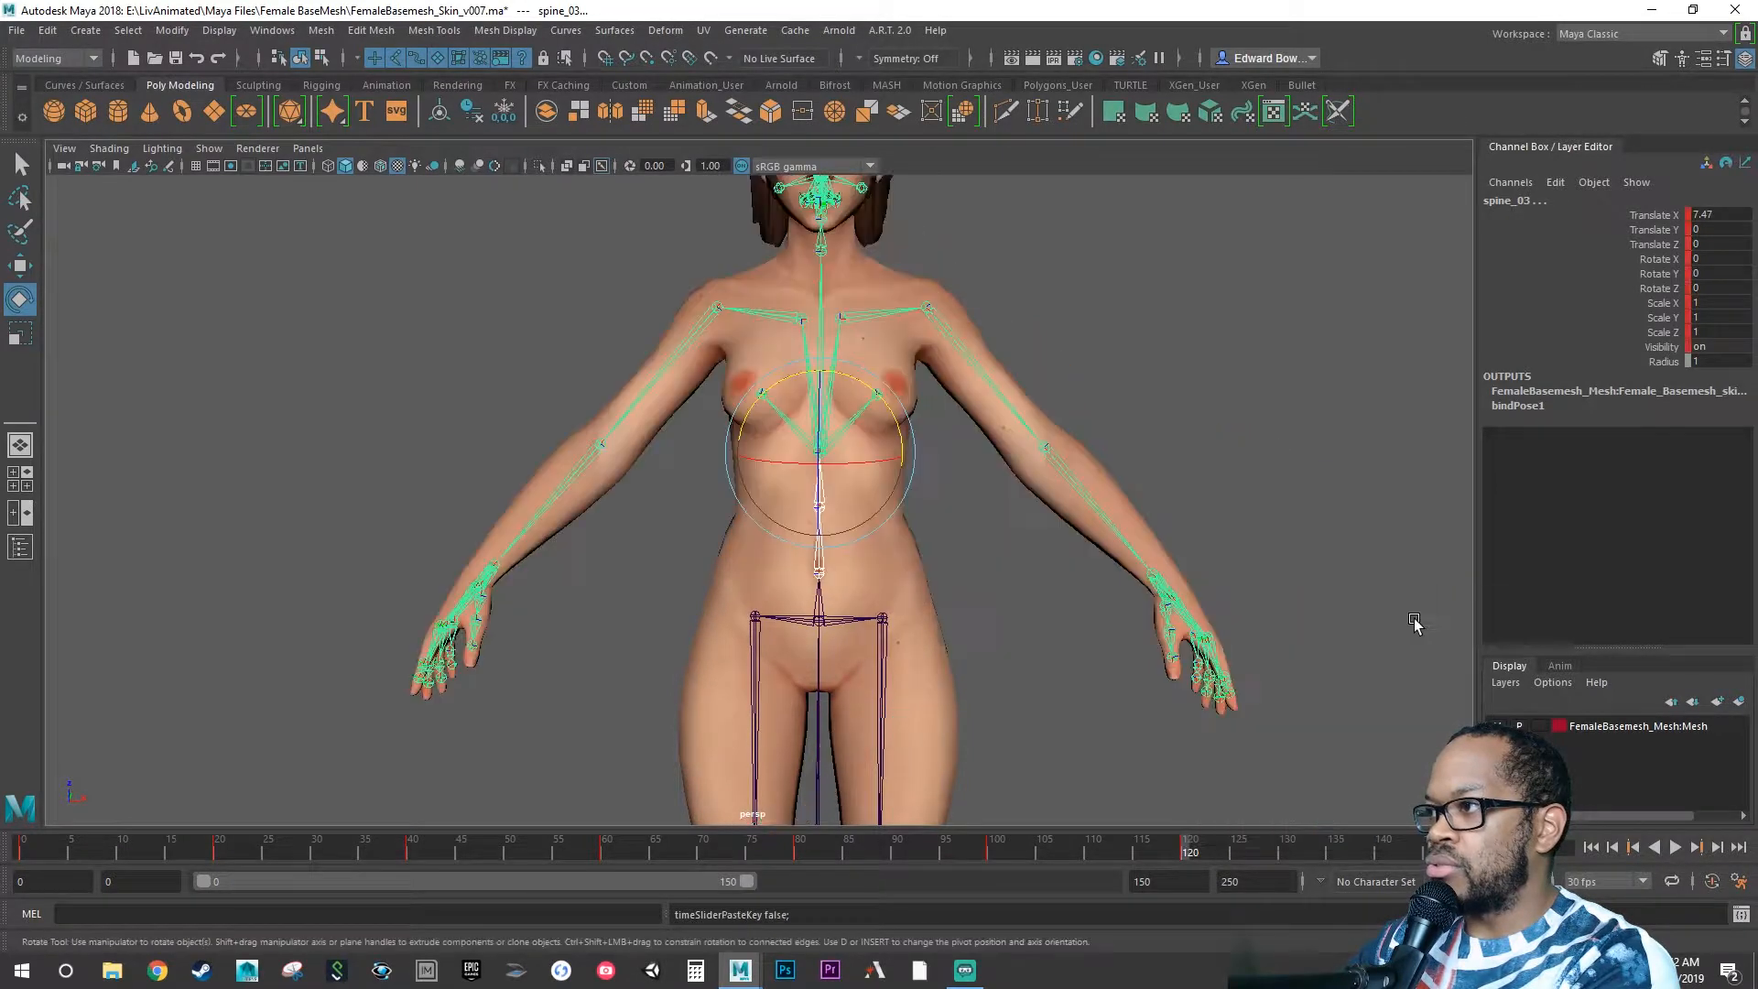
alt+drag(495, 659, 705, 666)
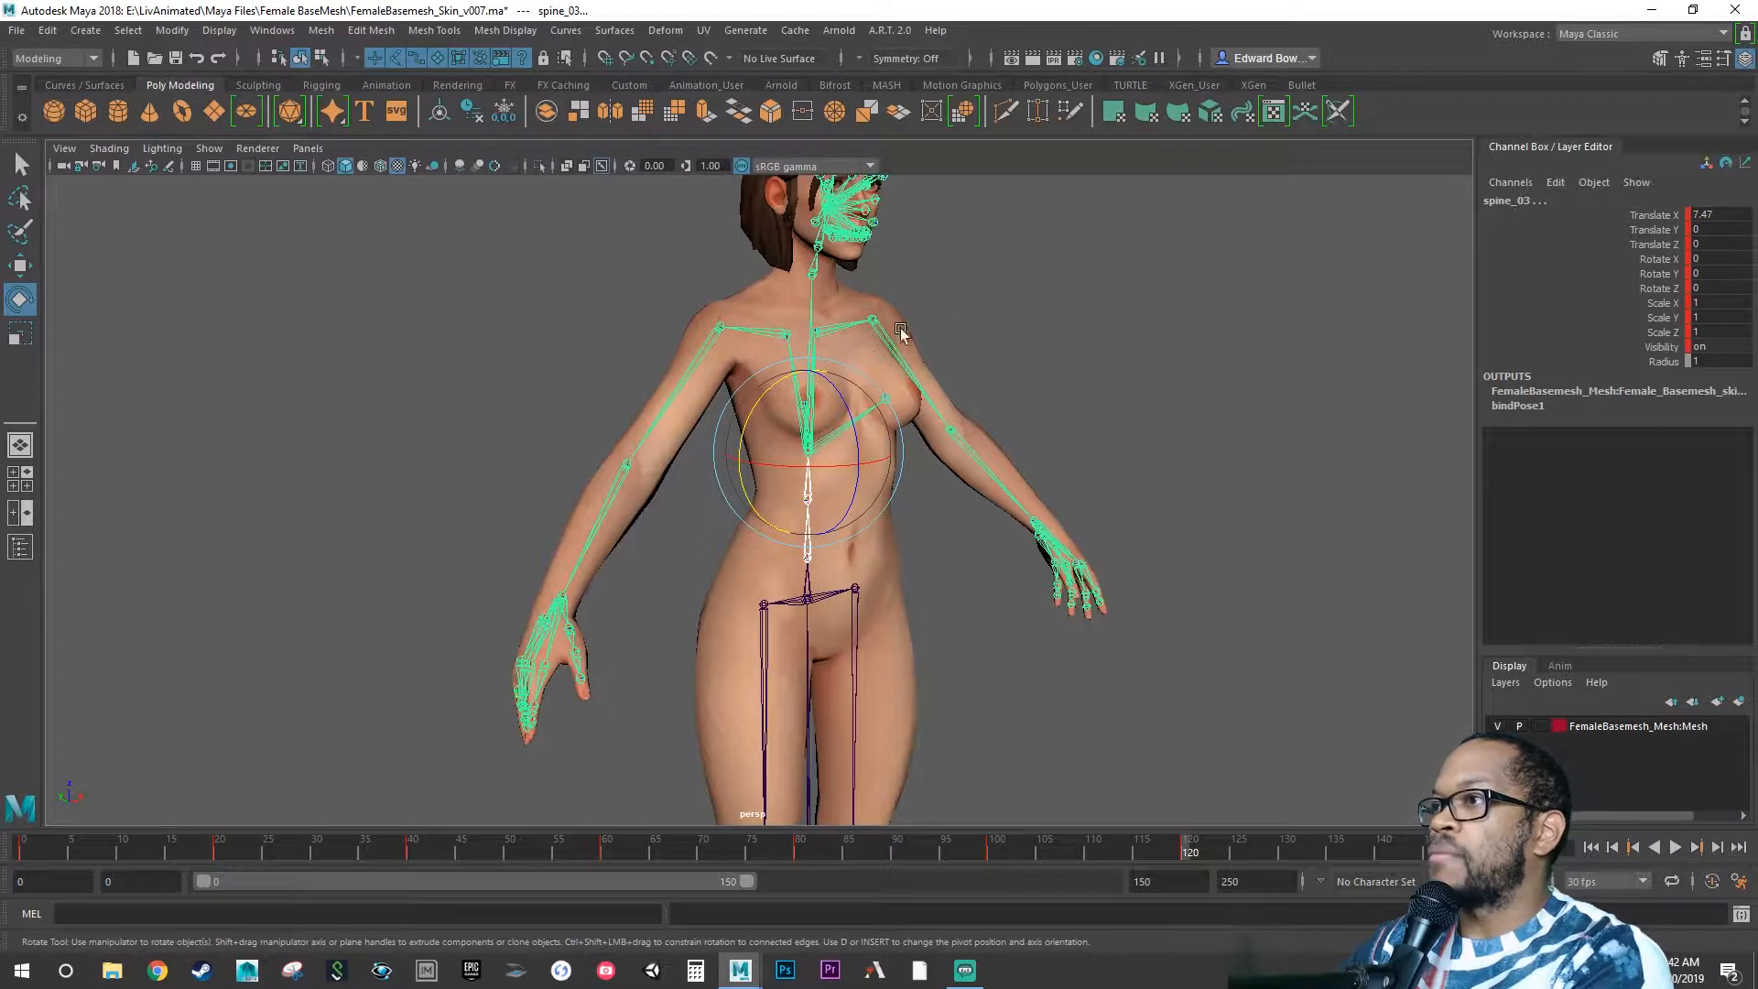
Clear the joint selection and open the A.R.T. 2.0 Rig Creator.
click(958, 238)
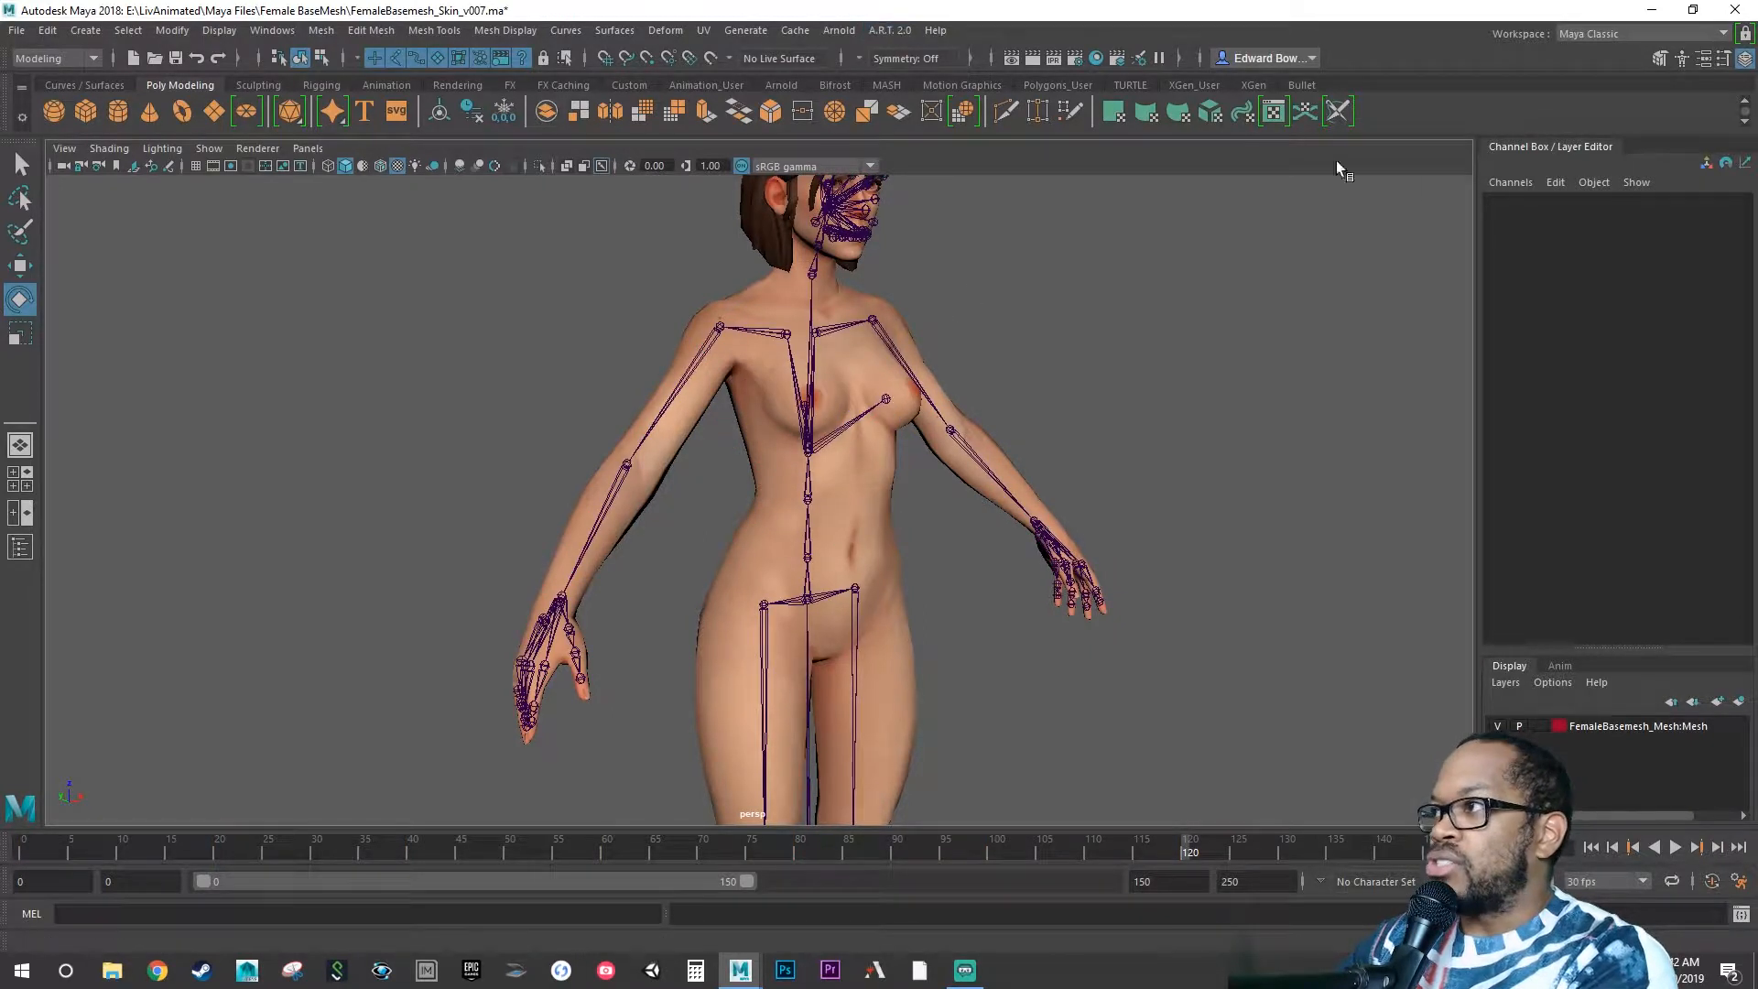
click(877, 29)
key(Escape)
key(Left)
key(Left)
key(Left)
key(Left)
key(Left)
key(Left)
key(Left)
key(Left)
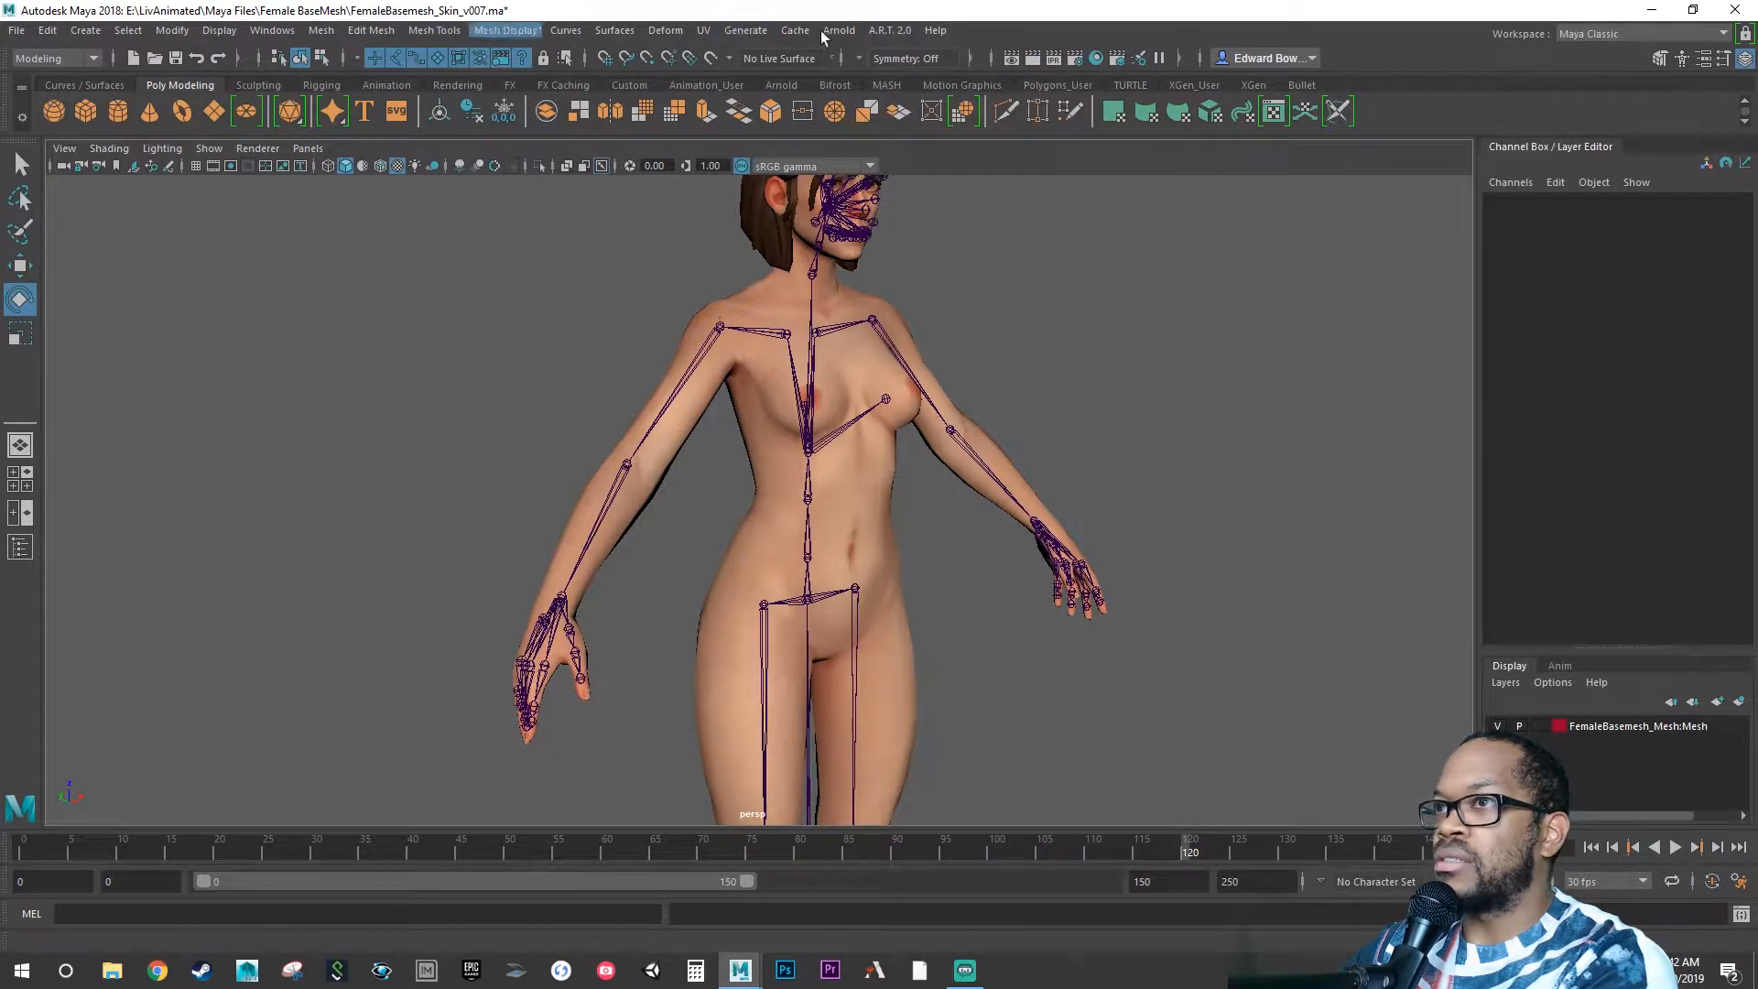
click(888, 31)
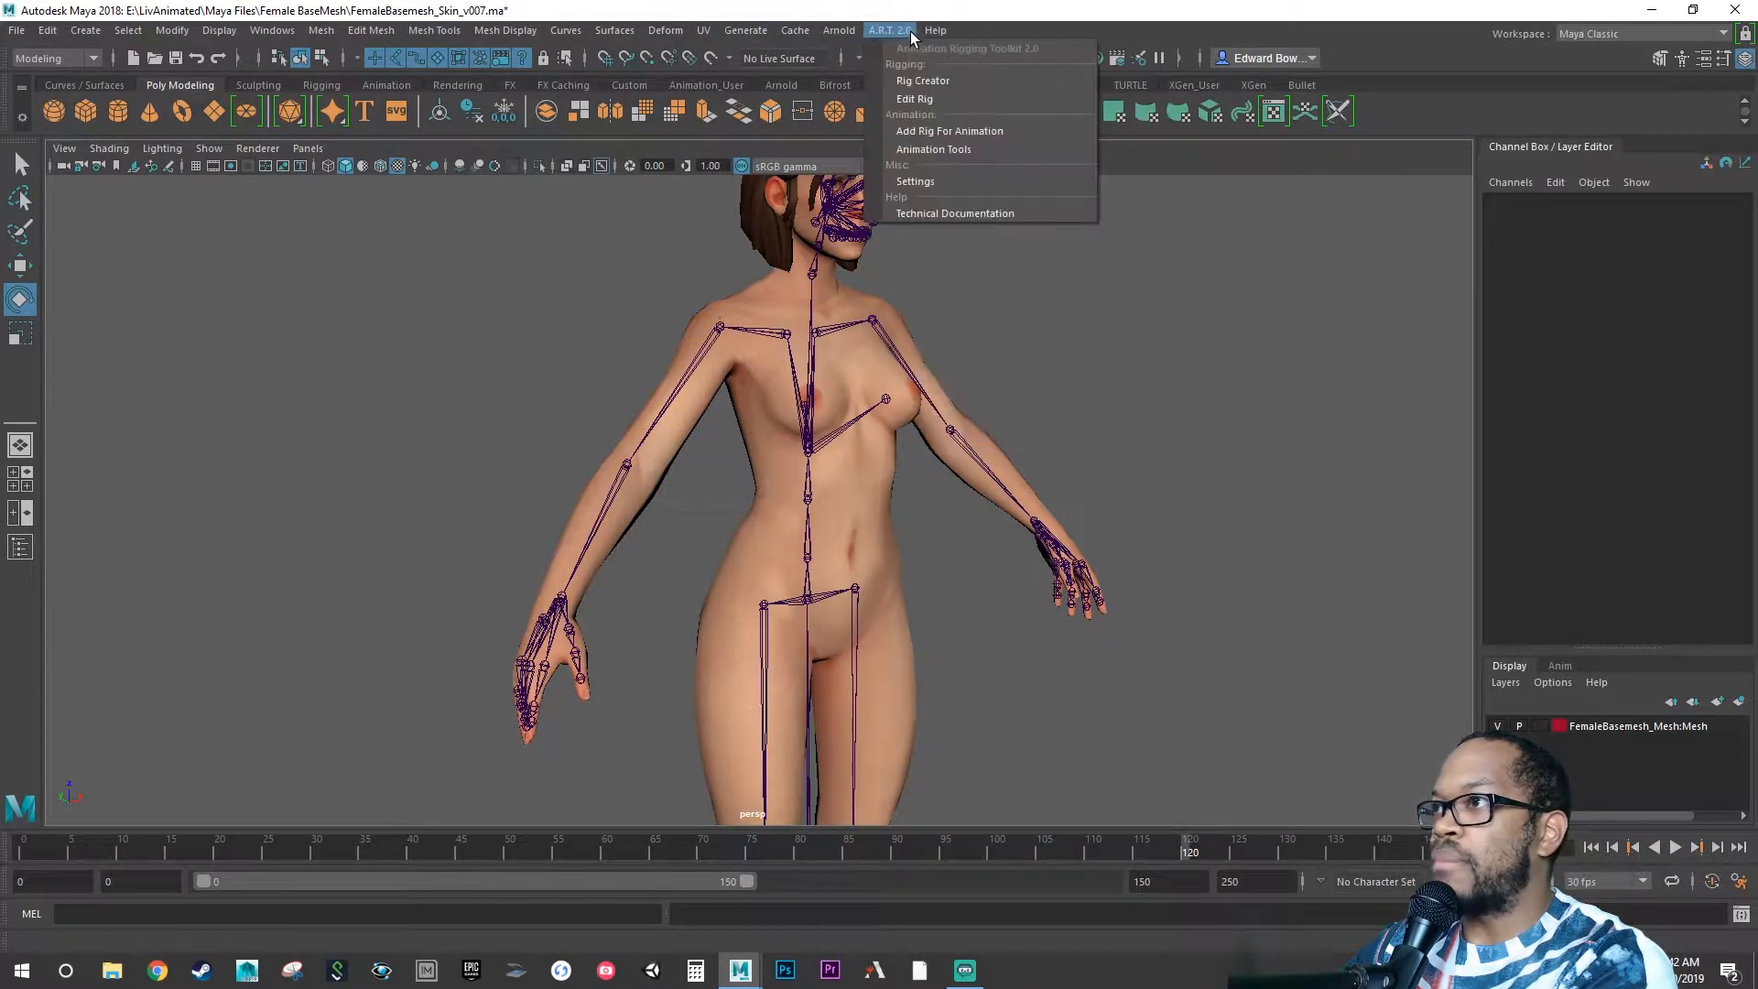
click(921, 81)
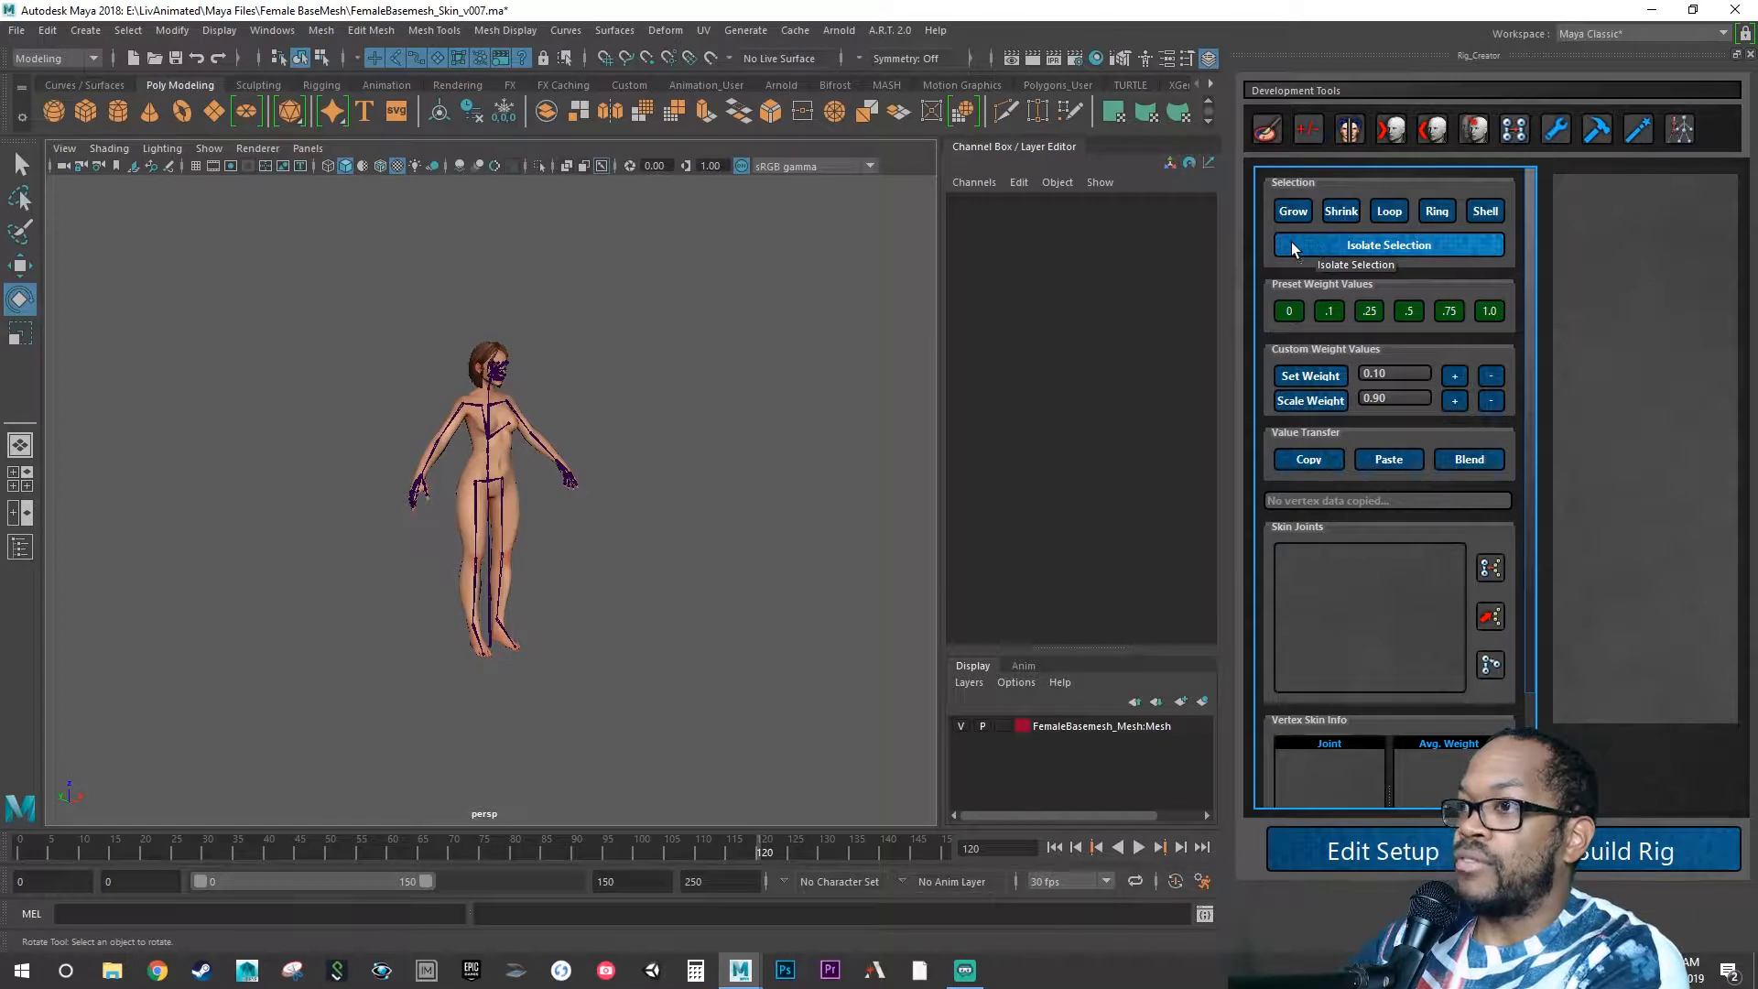
Select the female base mesh and look through its skin joints, including pelvis and the spine joints.
click(504, 450)
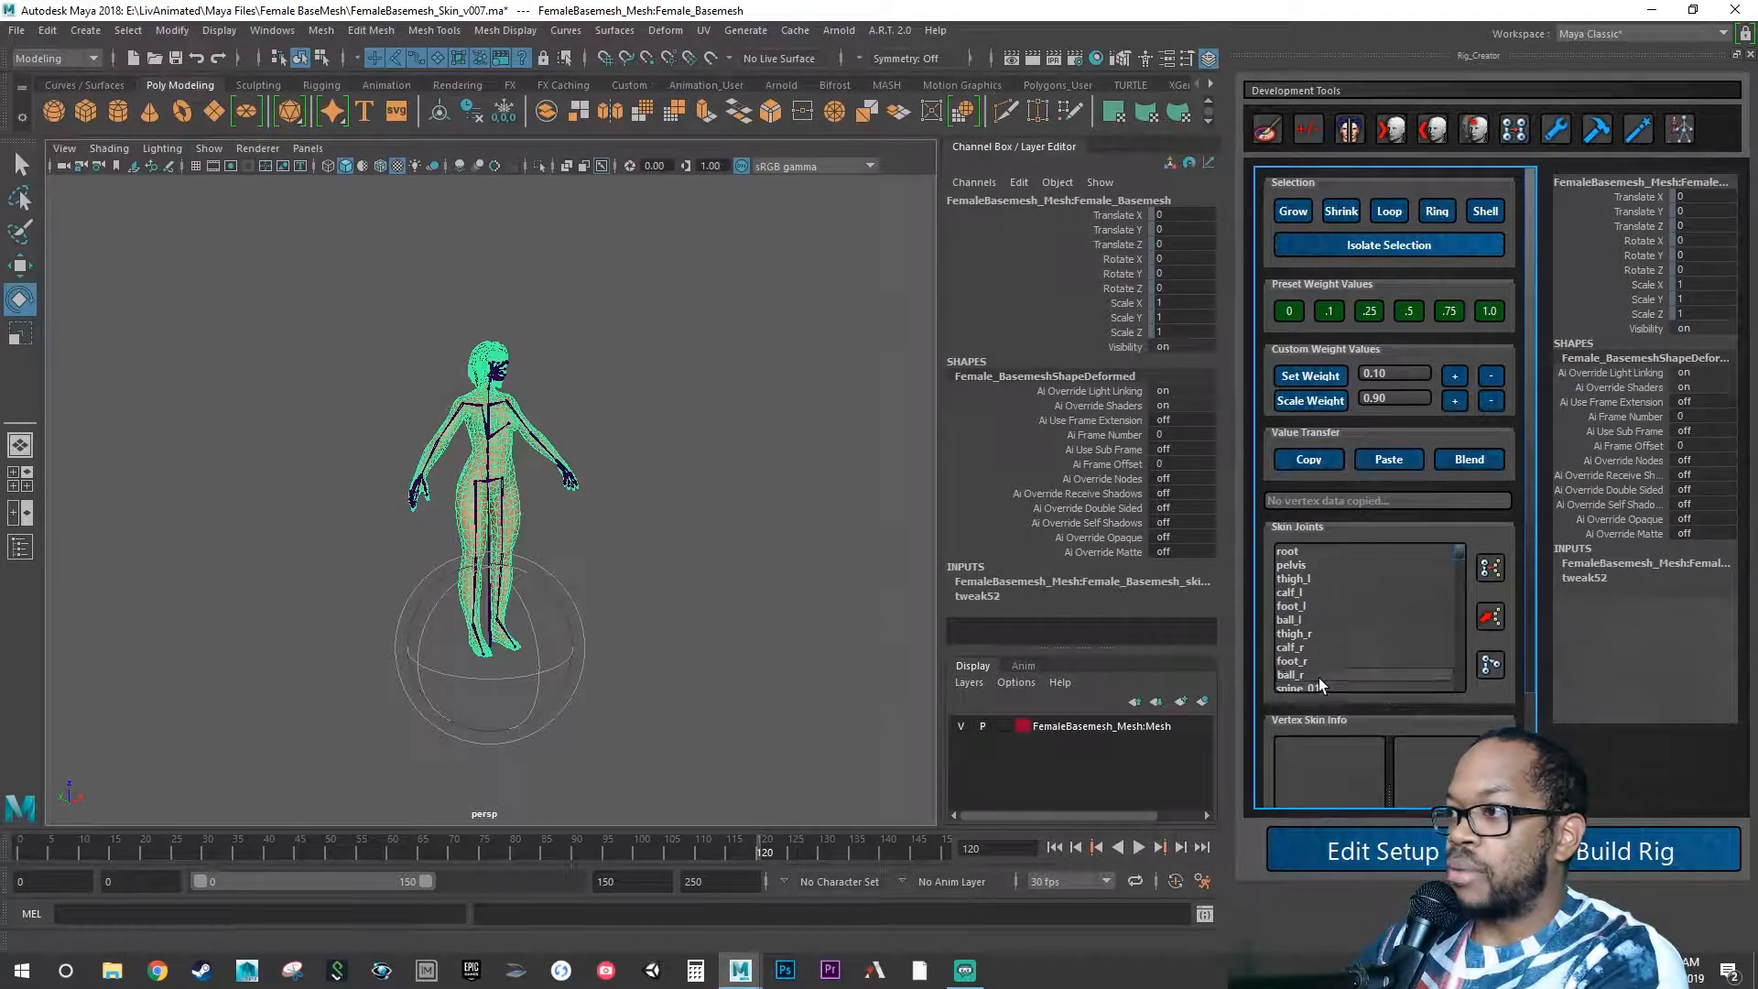
click(1302, 564)
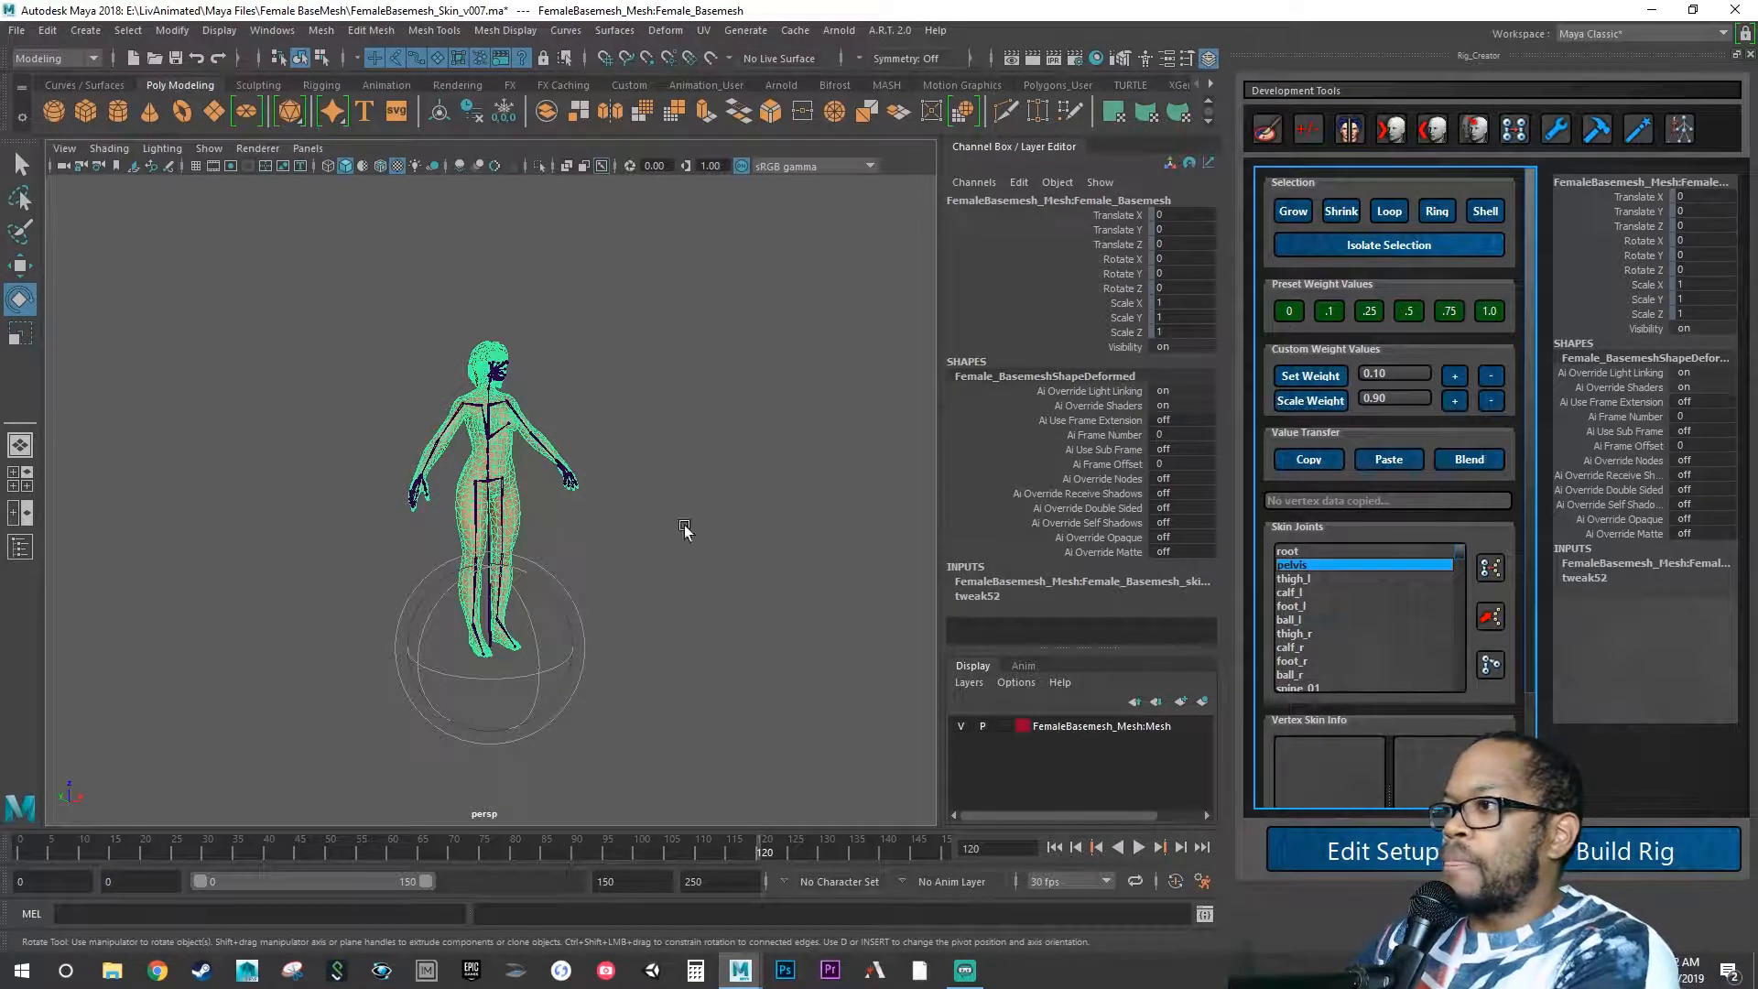
scroll(1363, 614, down, 3)
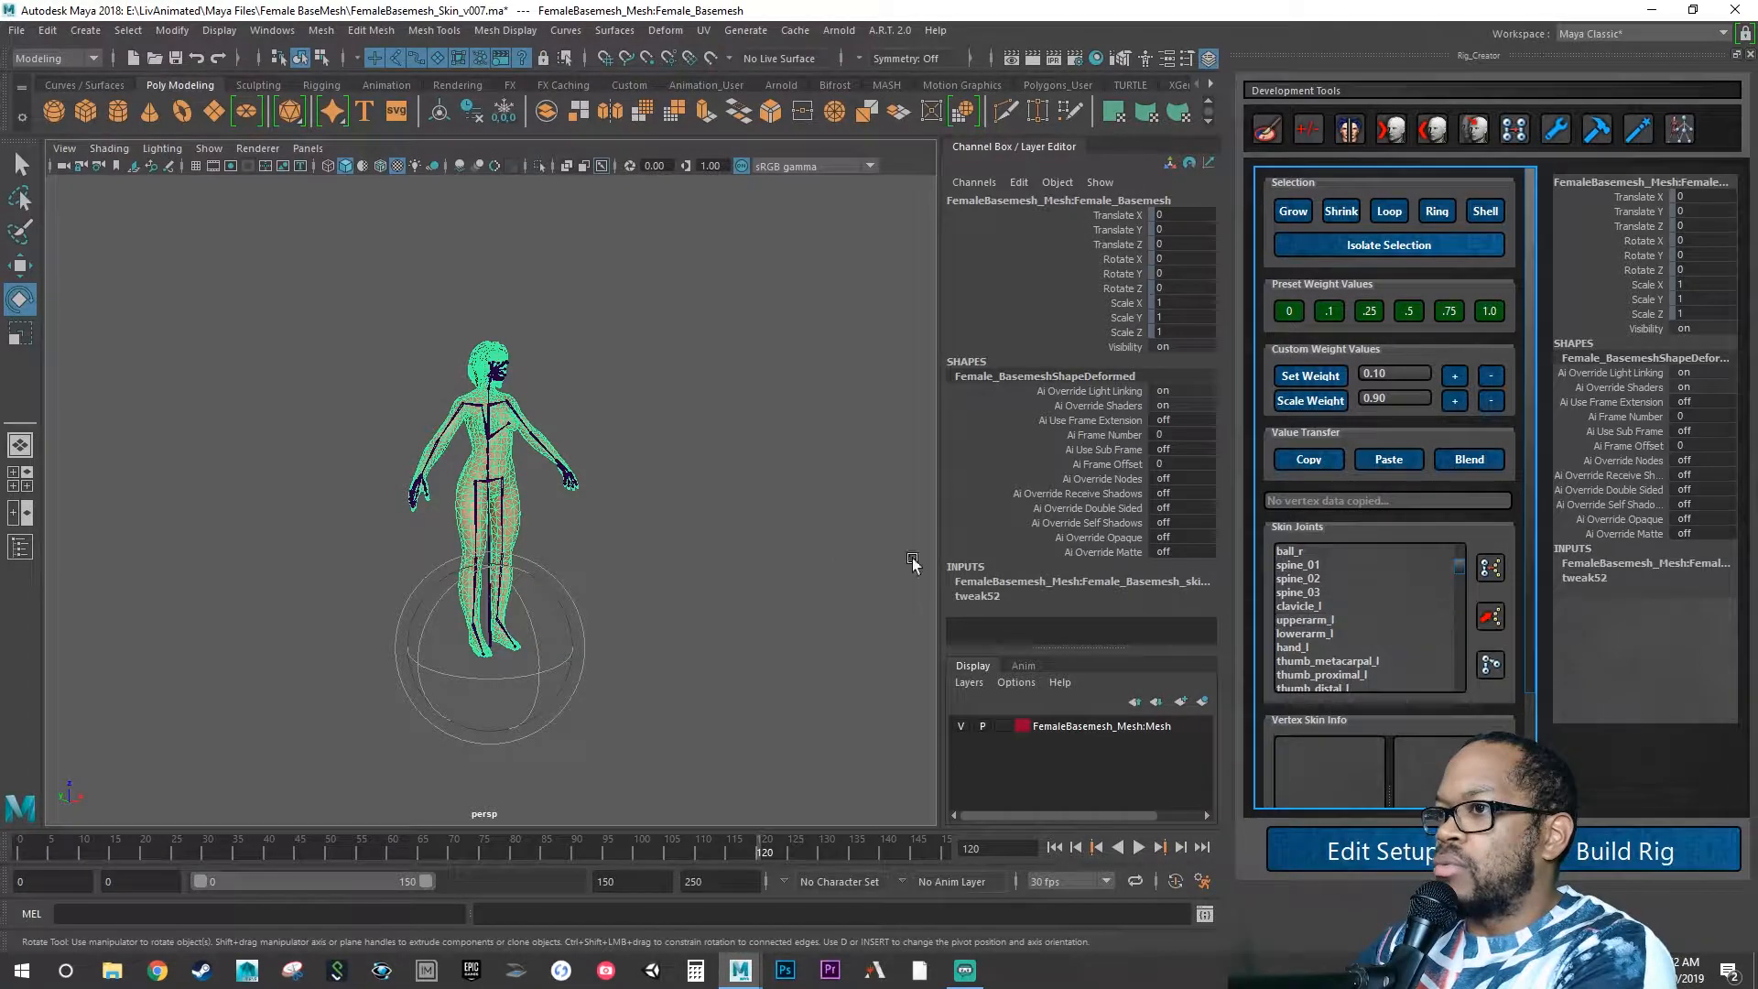
alt+drag(659, 513, 568, 489)
key(Down)
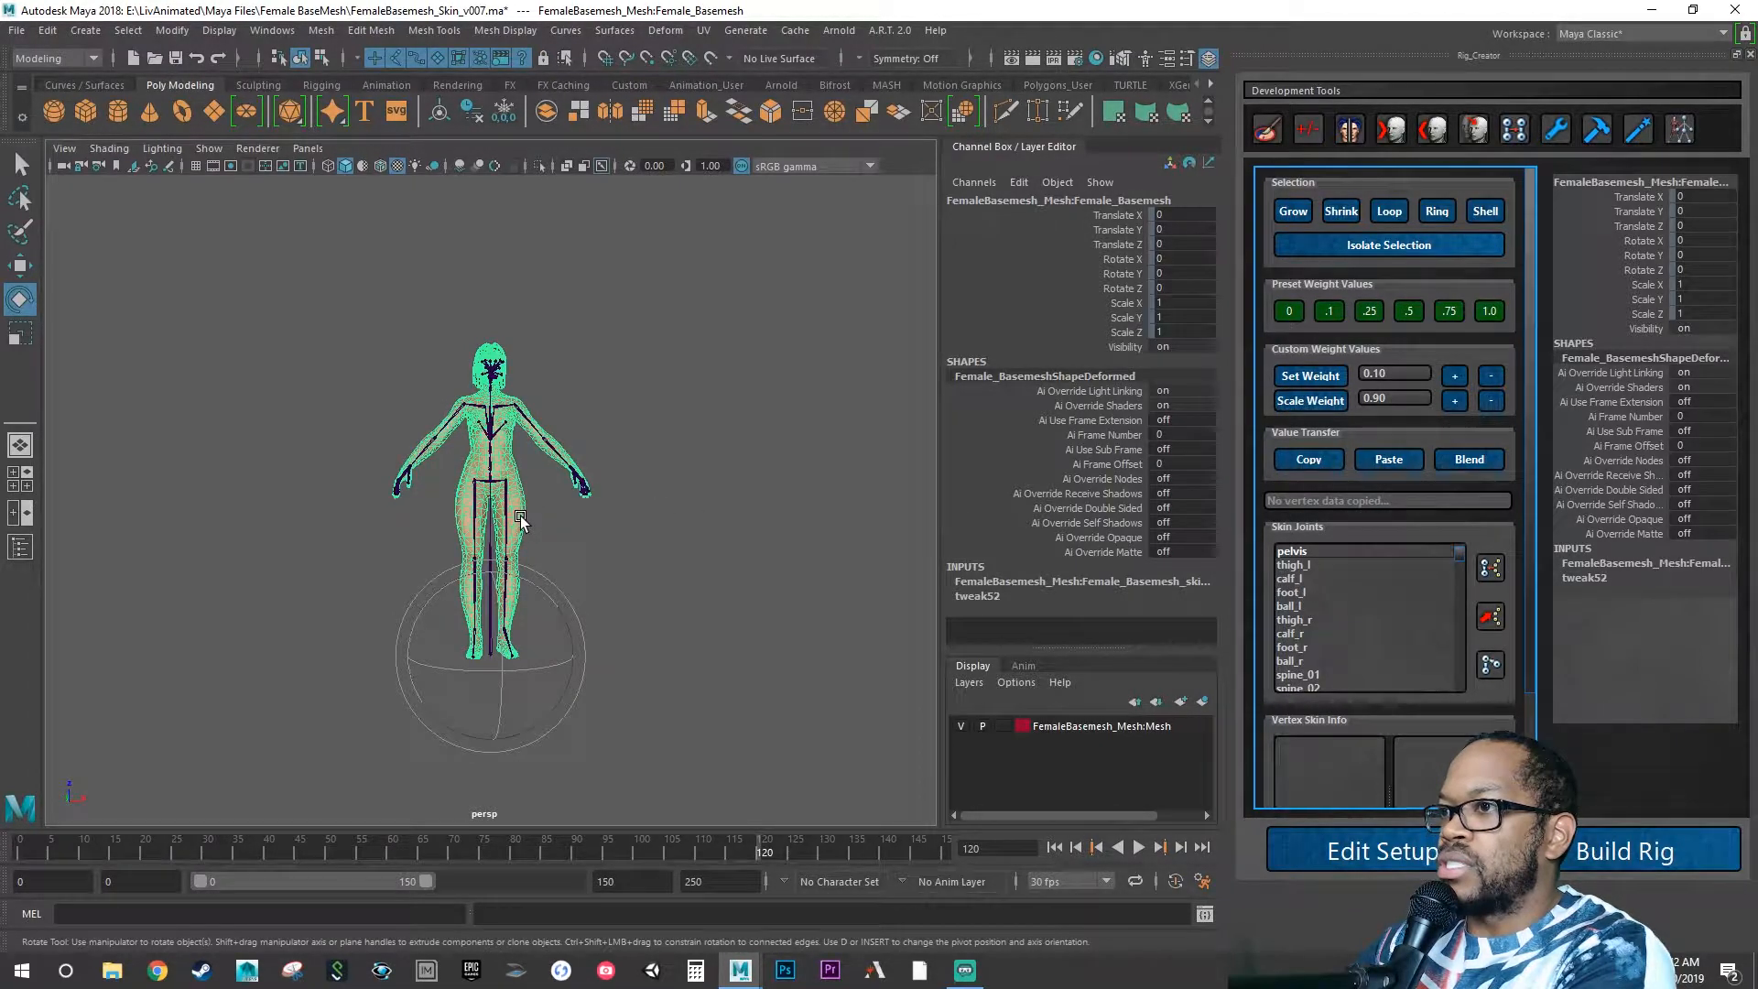
Inspect the skin weights of a vertex on the outer left thigh, and clear the selection.
key(F9)
right_drag(518, 520, 457, 455)
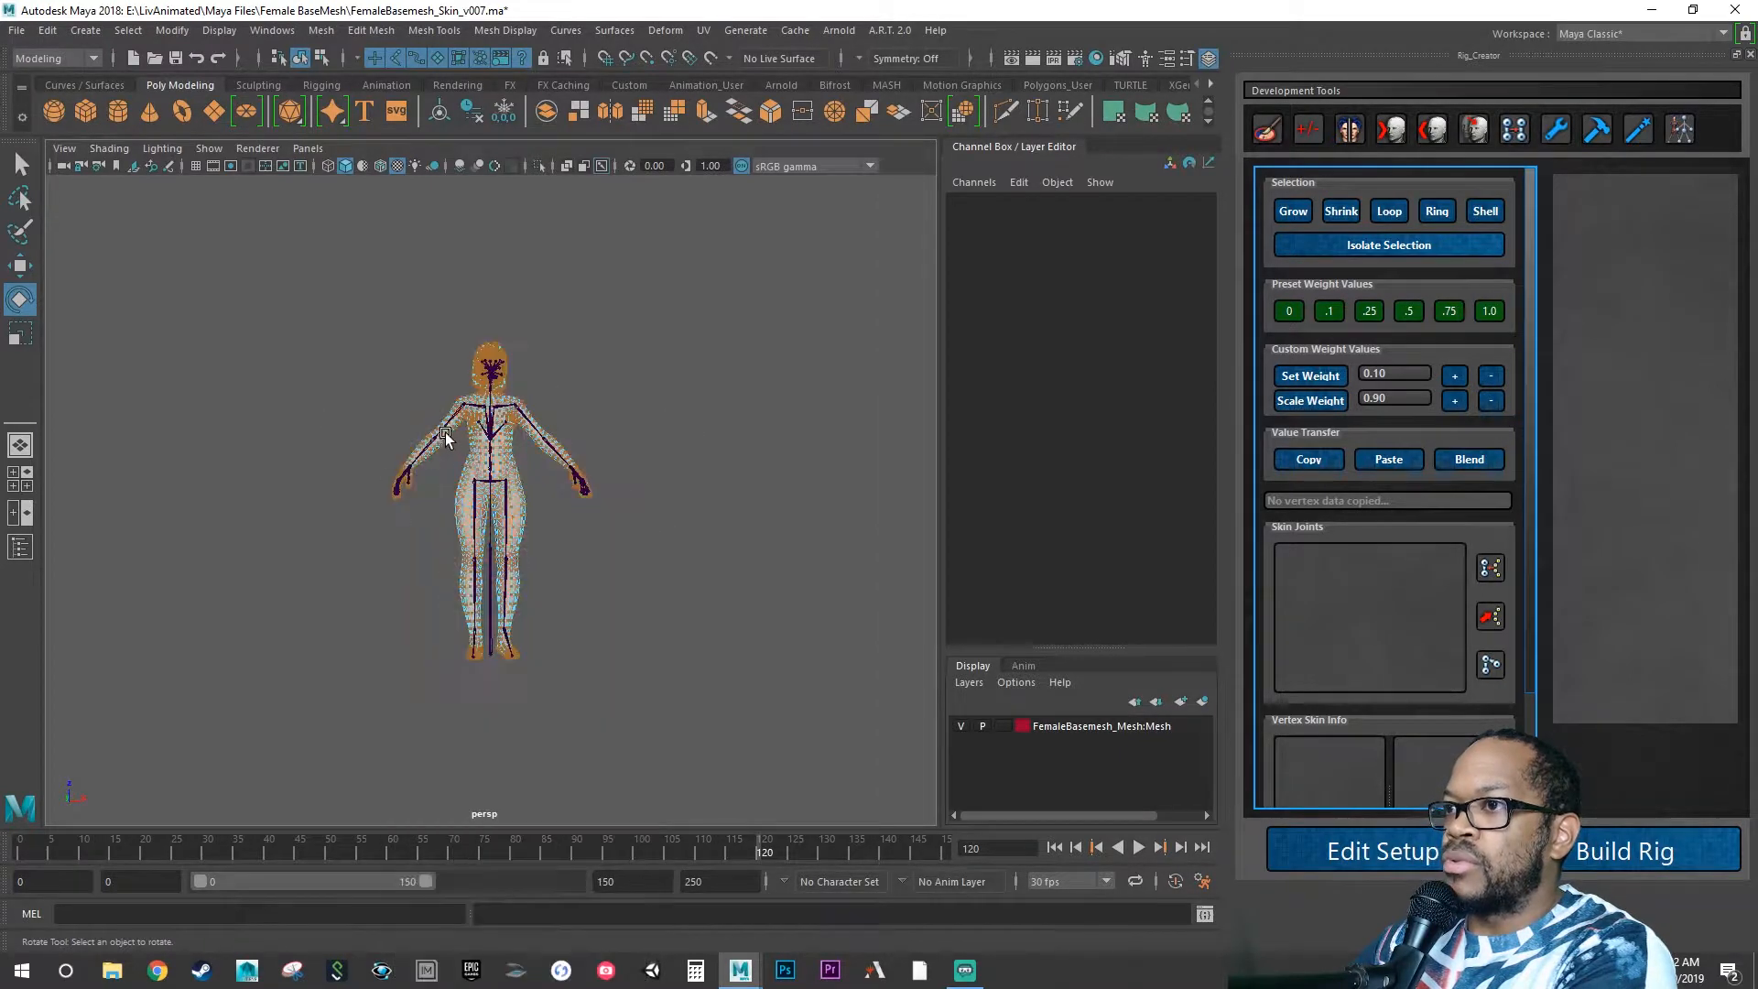
click(514, 525)
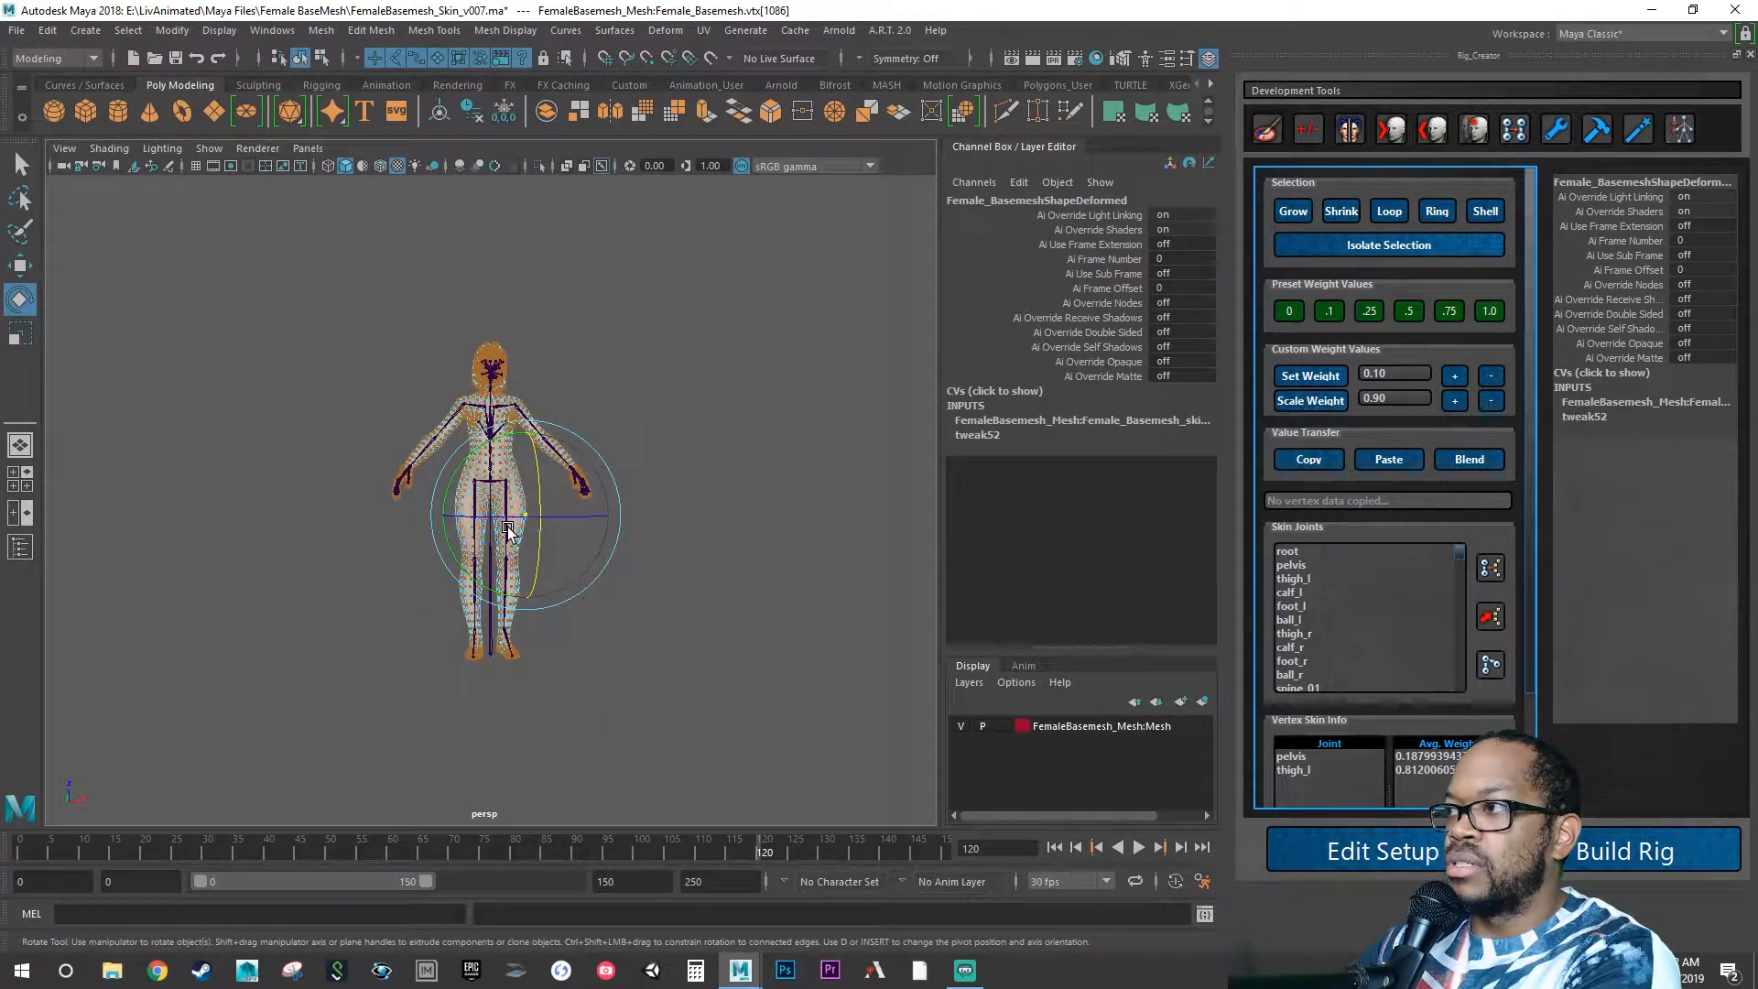
alt+right_drag(634, 587, 836, 590)
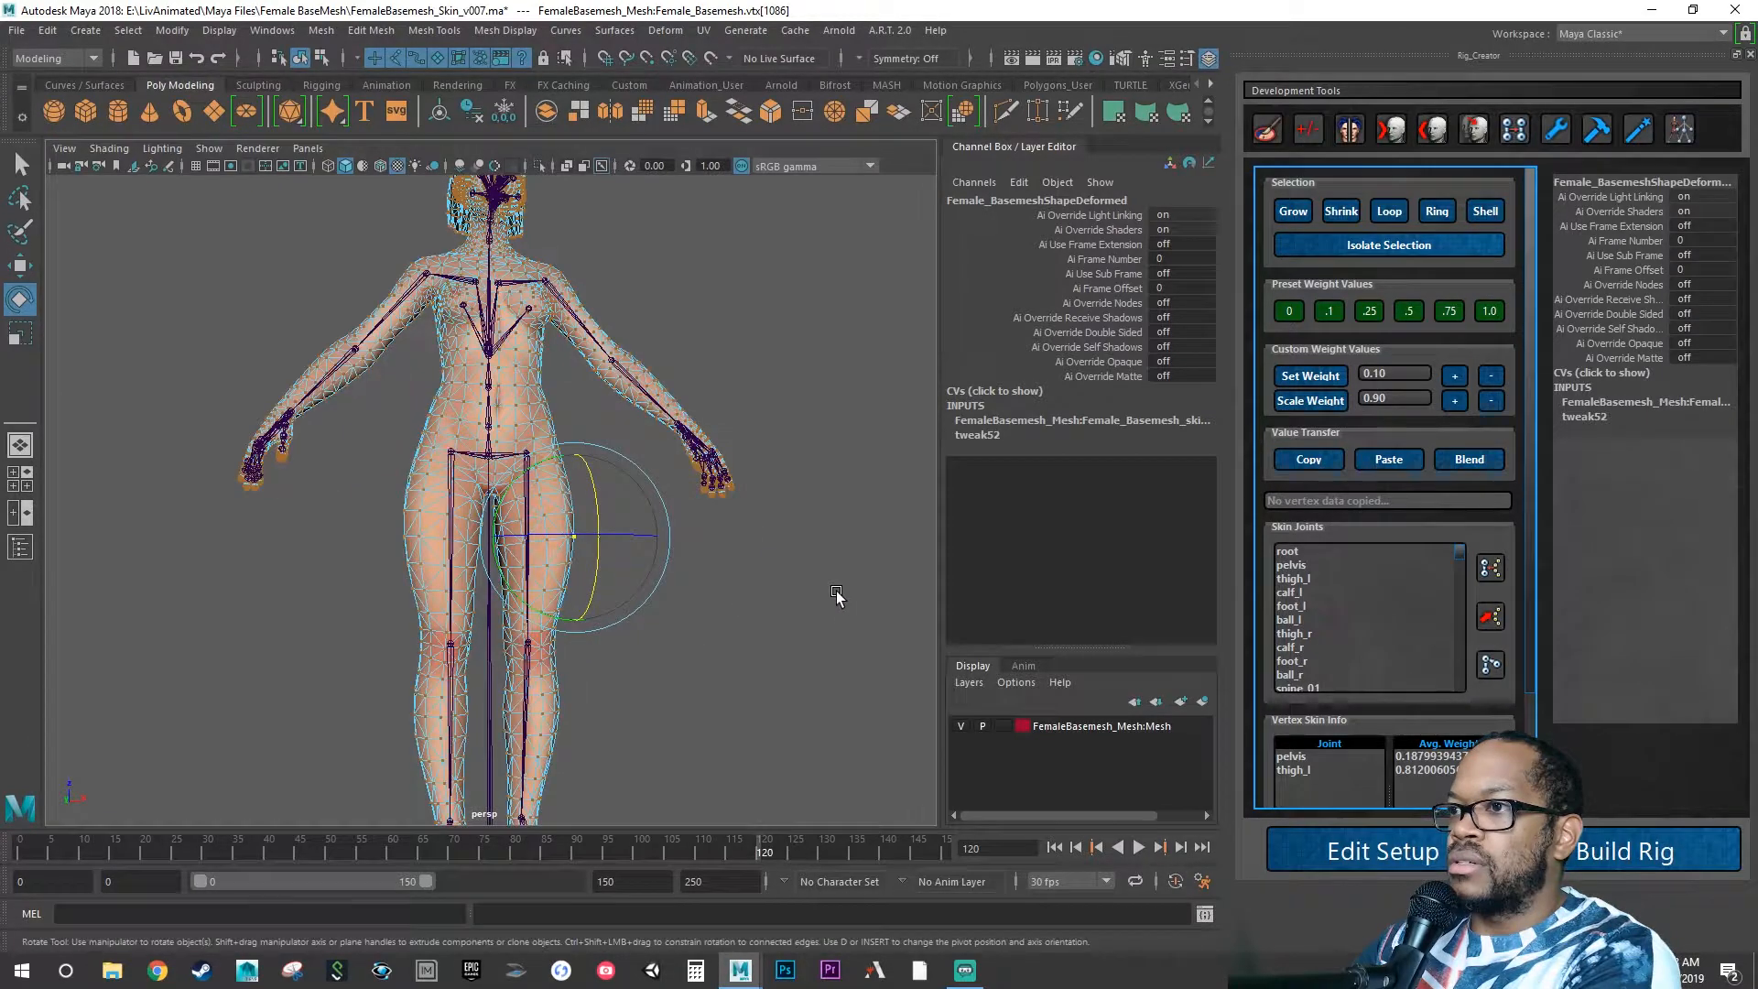
click(591, 497)
click(526, 586)
click(577, 562)
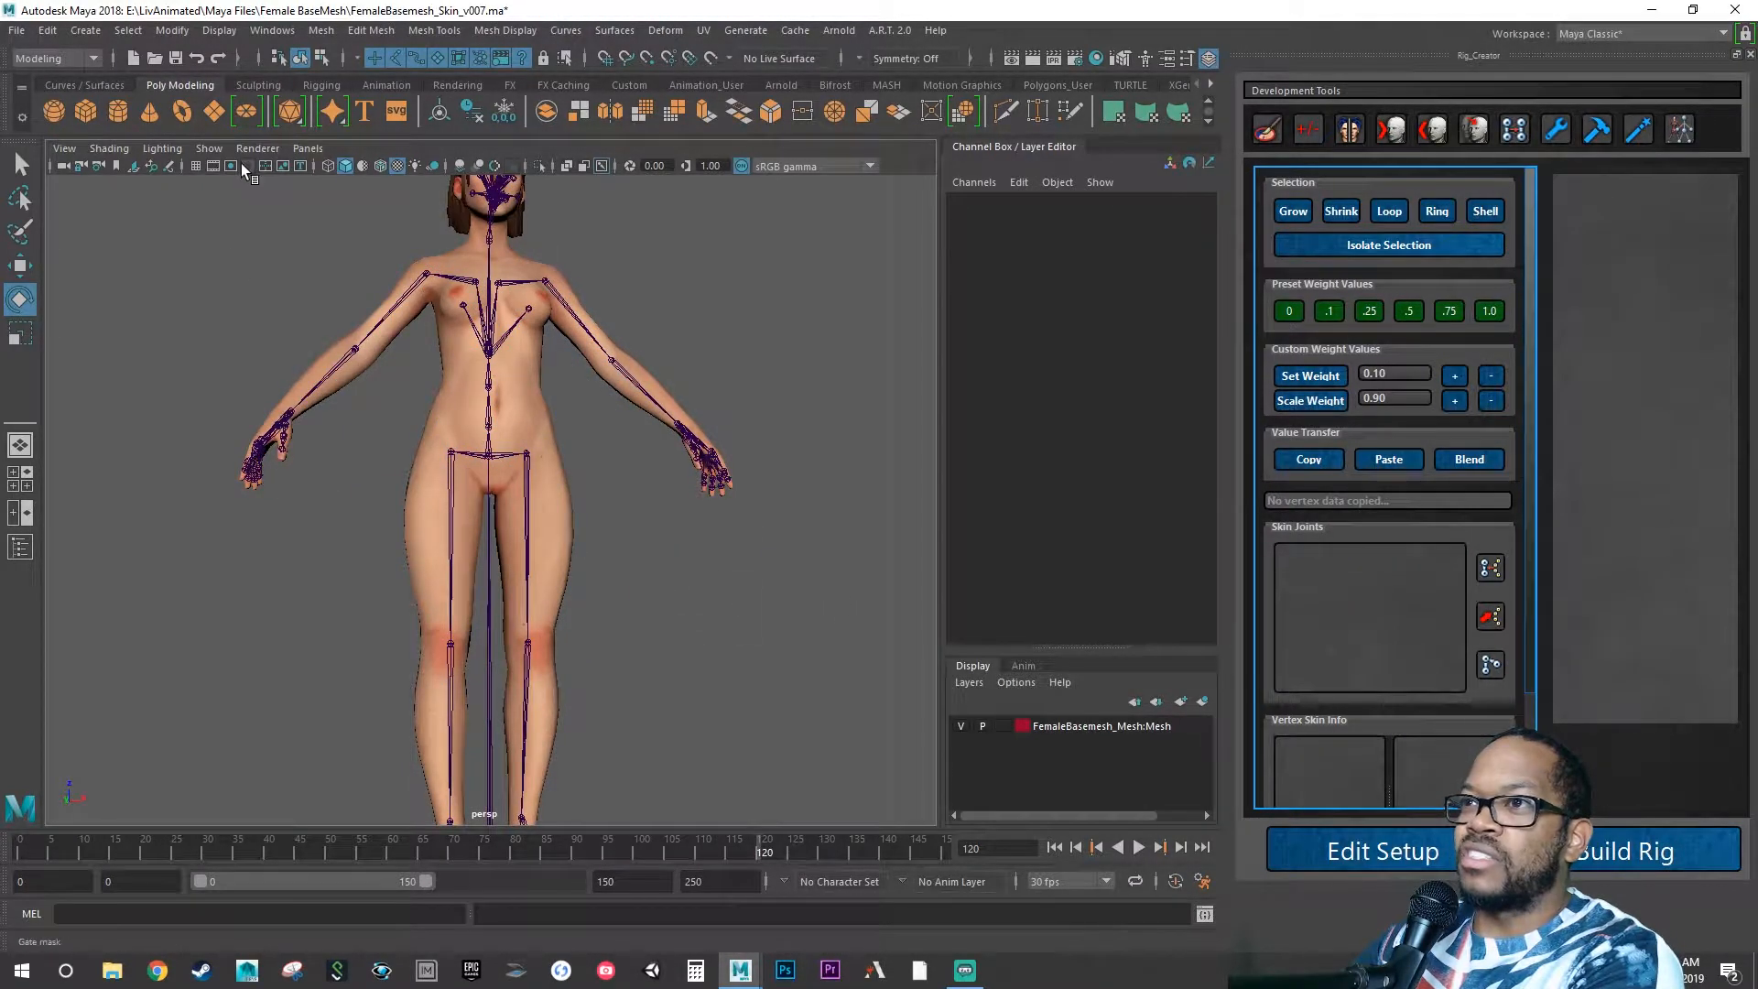
Hide the joints in the perspective viewport.
click(207, 149)
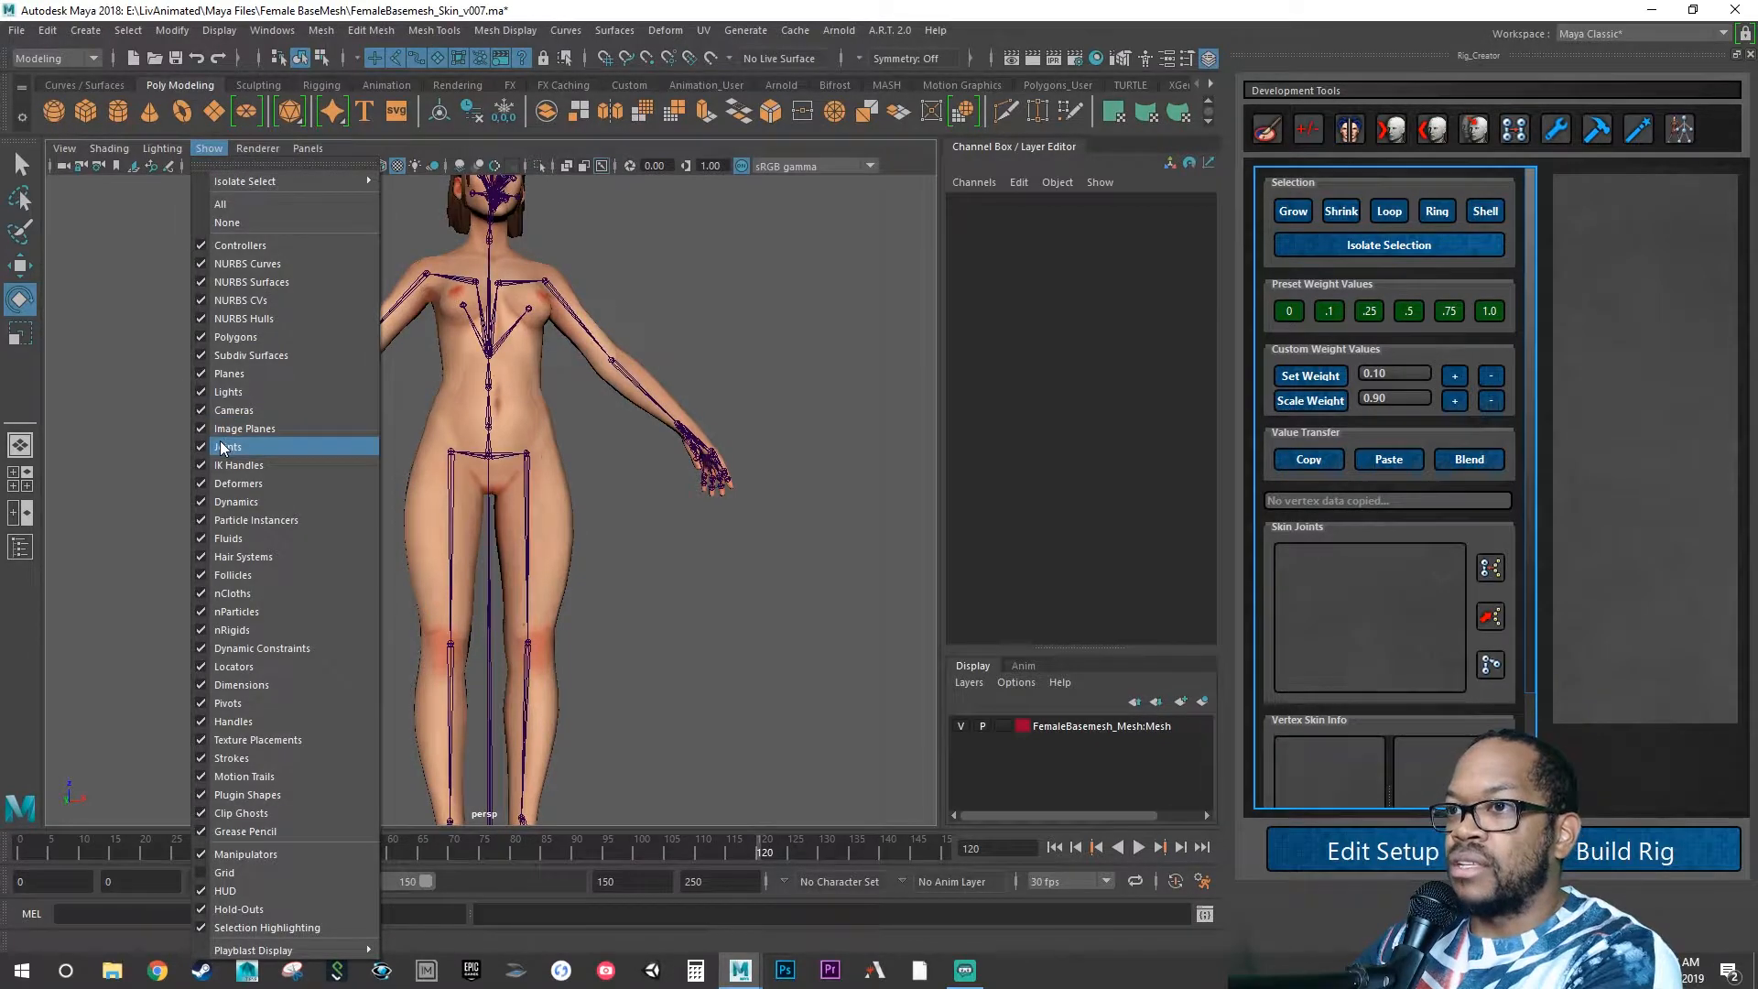
click(284, 450)
click(283, 465)
Select a patch of vertices on the mesh's right hip and choose thigh_l among the skin joints.
right_drag(424, 441, 348, 451)
drag(436, 462, 439, 469)
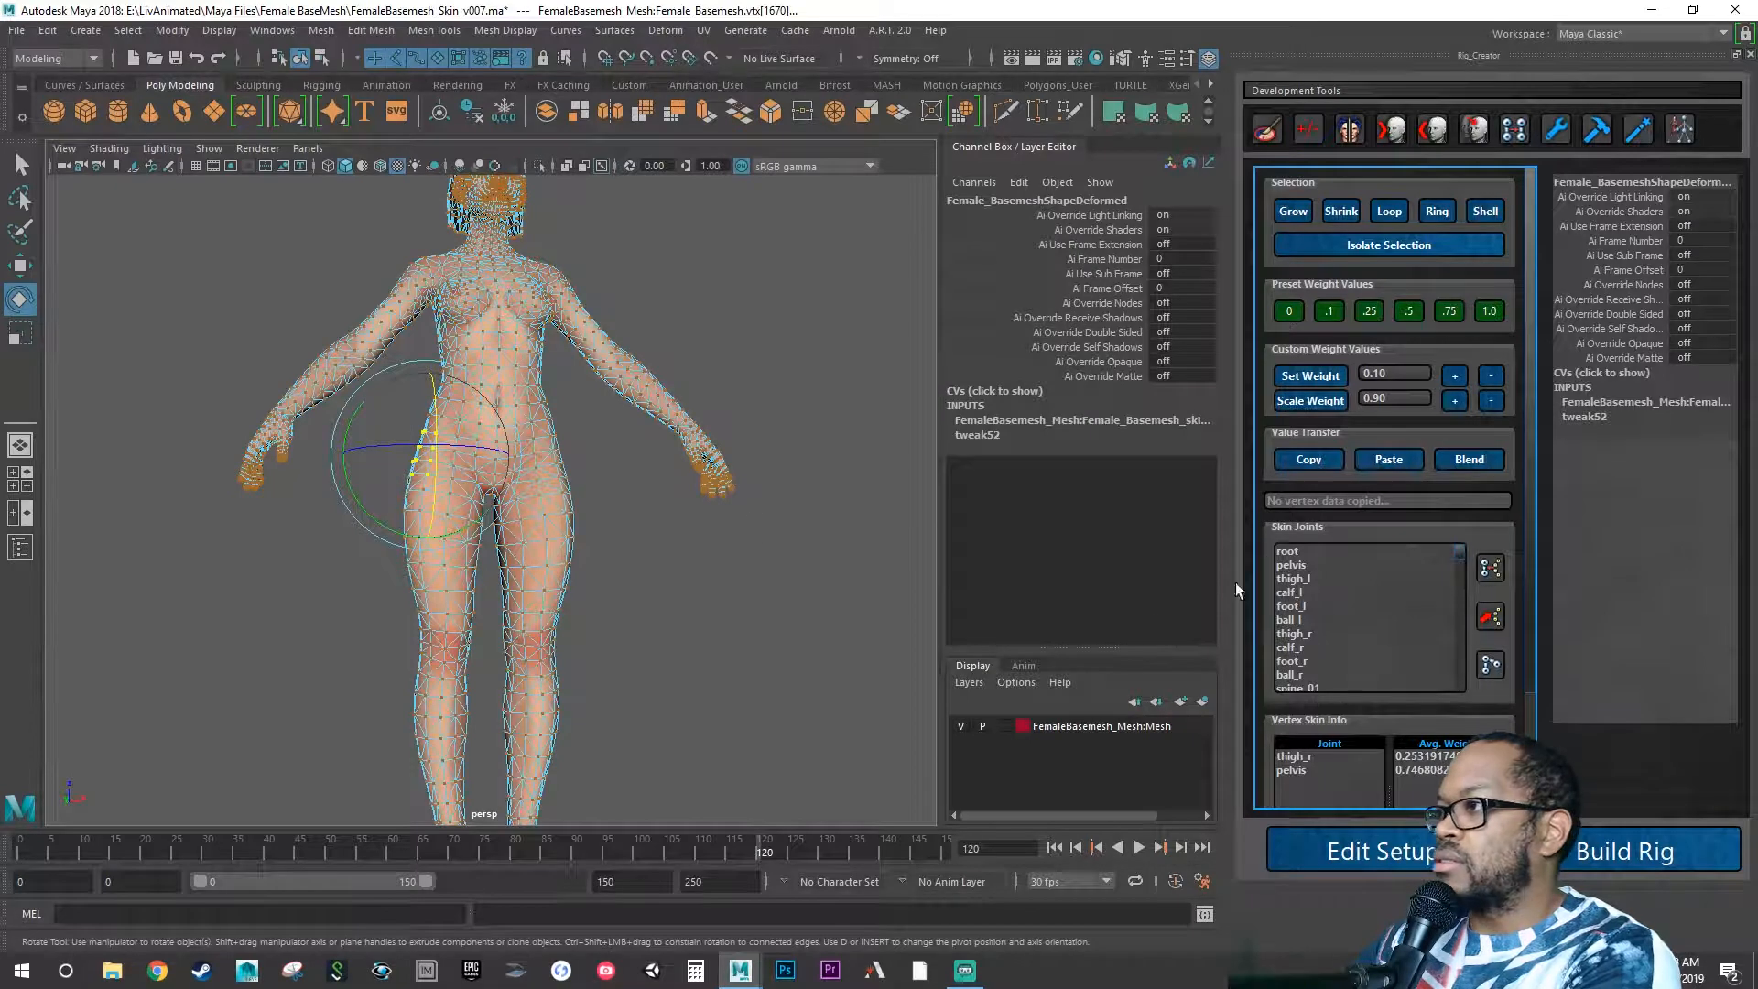
click(1314, 578)
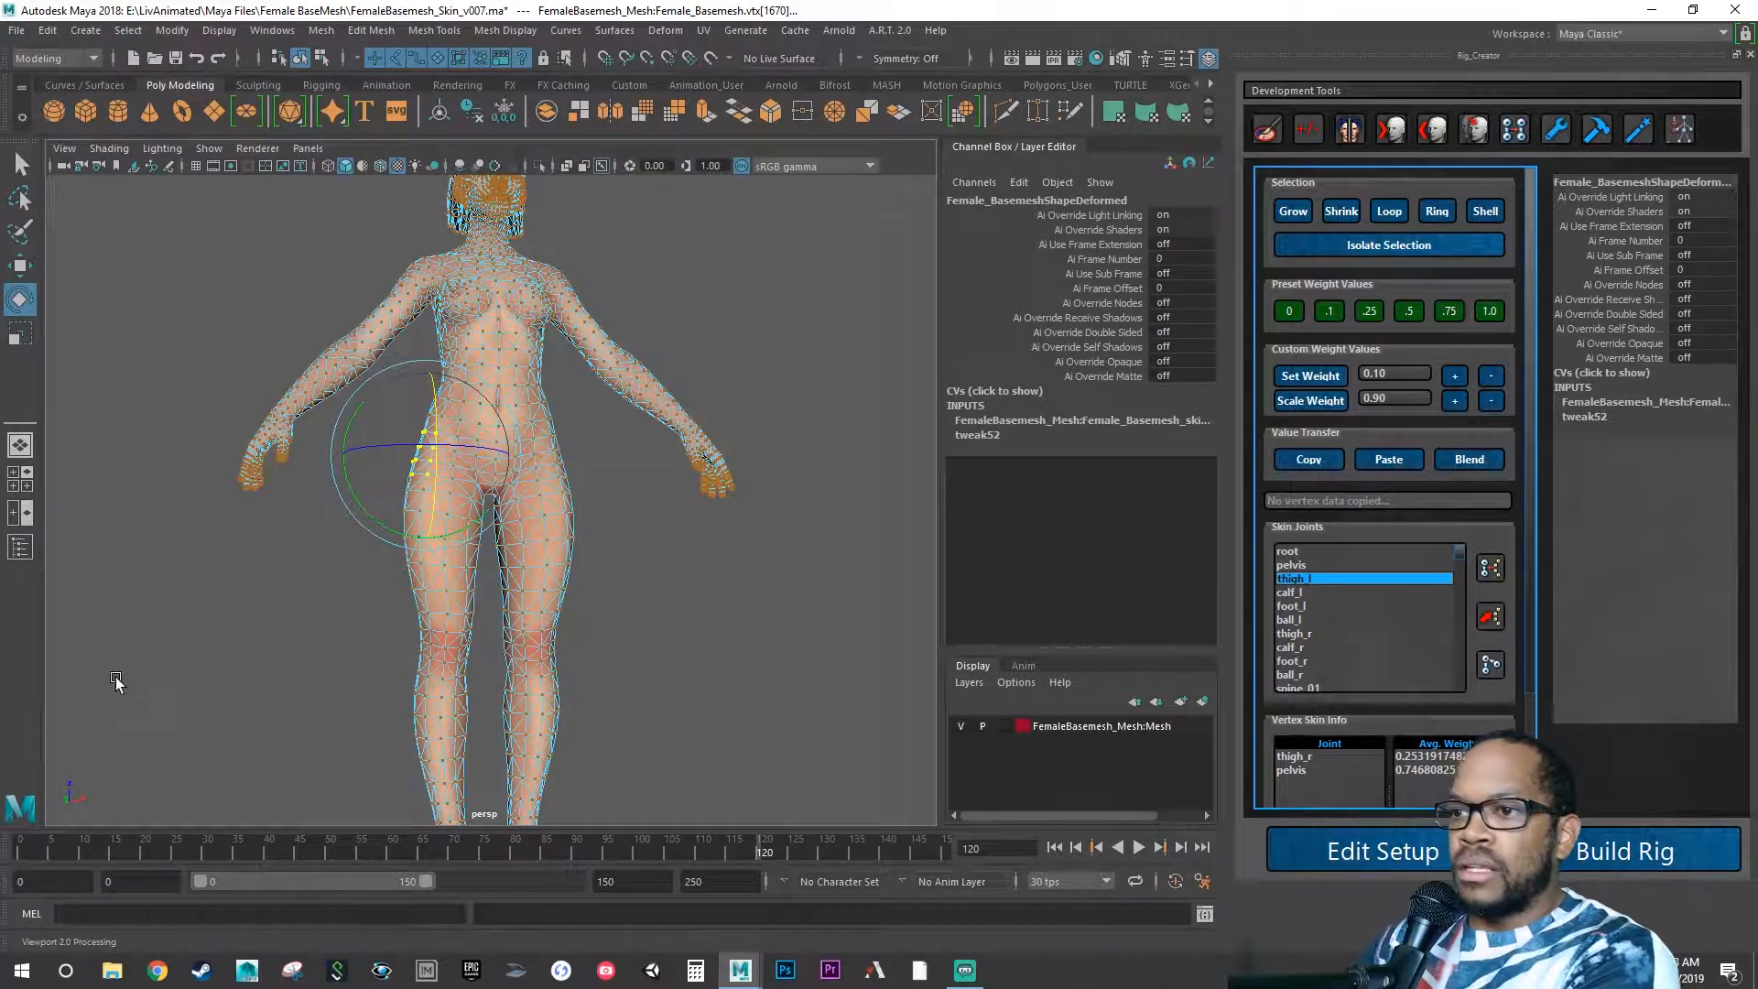
Go to frame 20 and examine how the waist, hips and belly deform in the backward bend from several angles.
drag(101, 851, 145, 859)
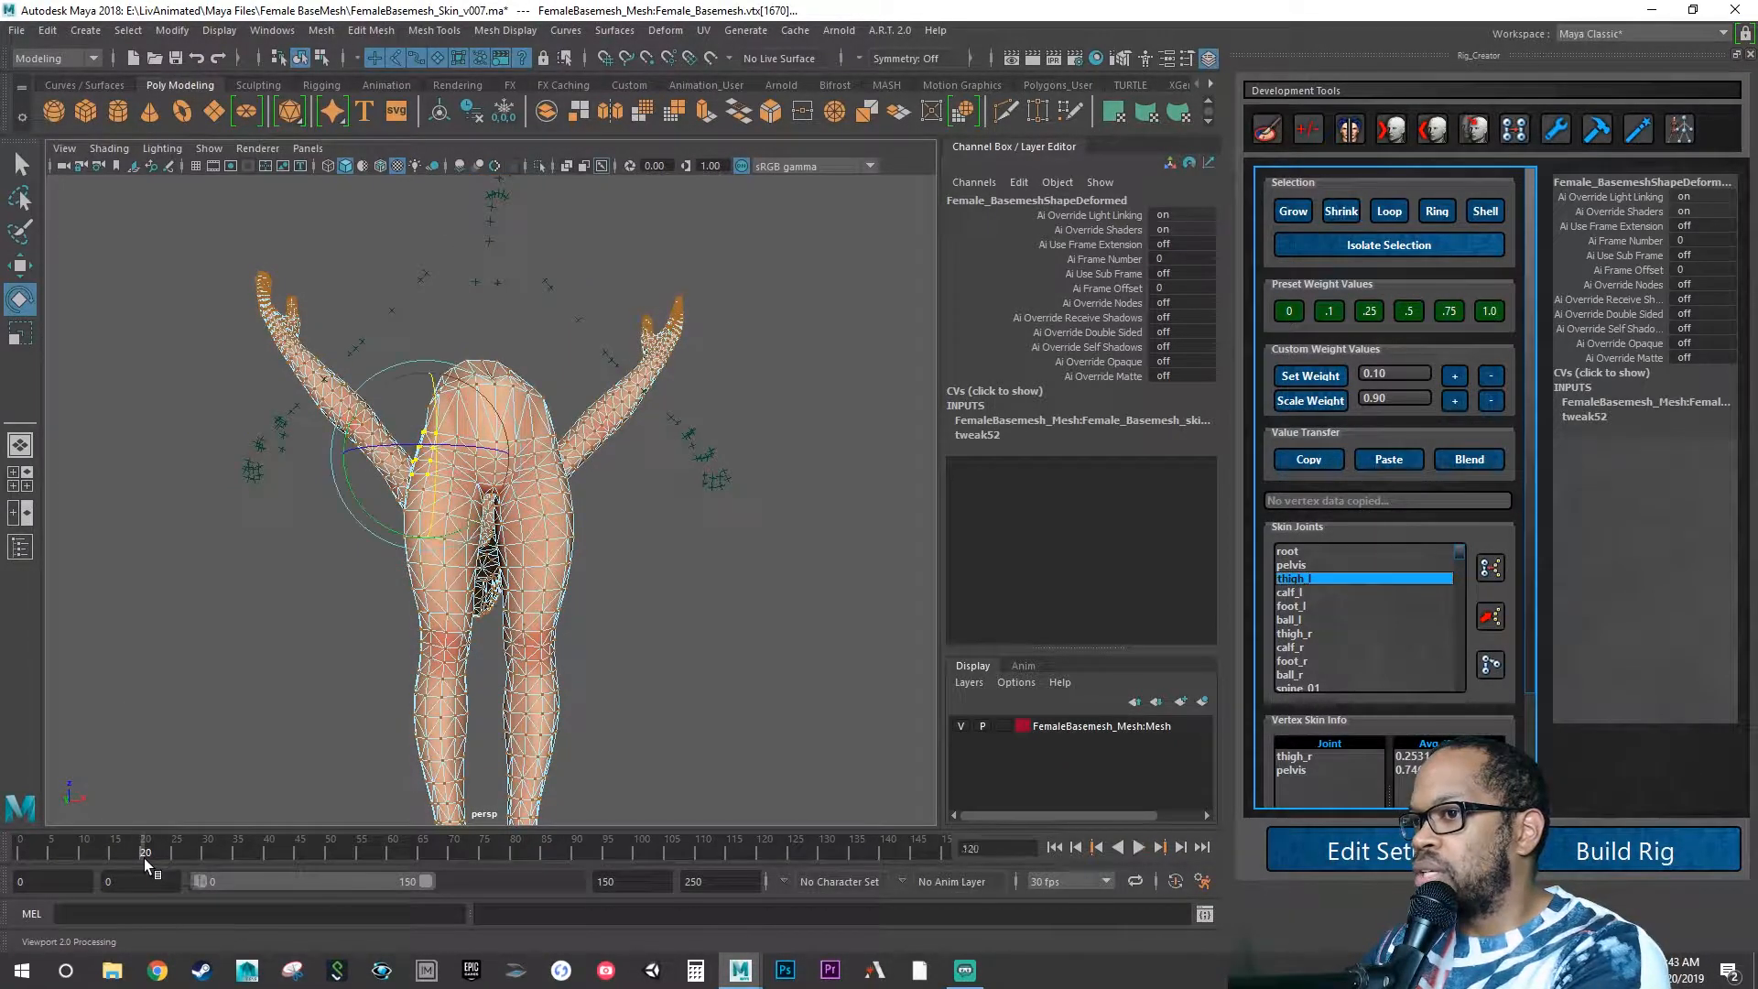
alt+drag(206, 705, 278, 607)
alt+right_drag(278, 608, 573, 568)
alt+drag(574, 568, 437, 657)
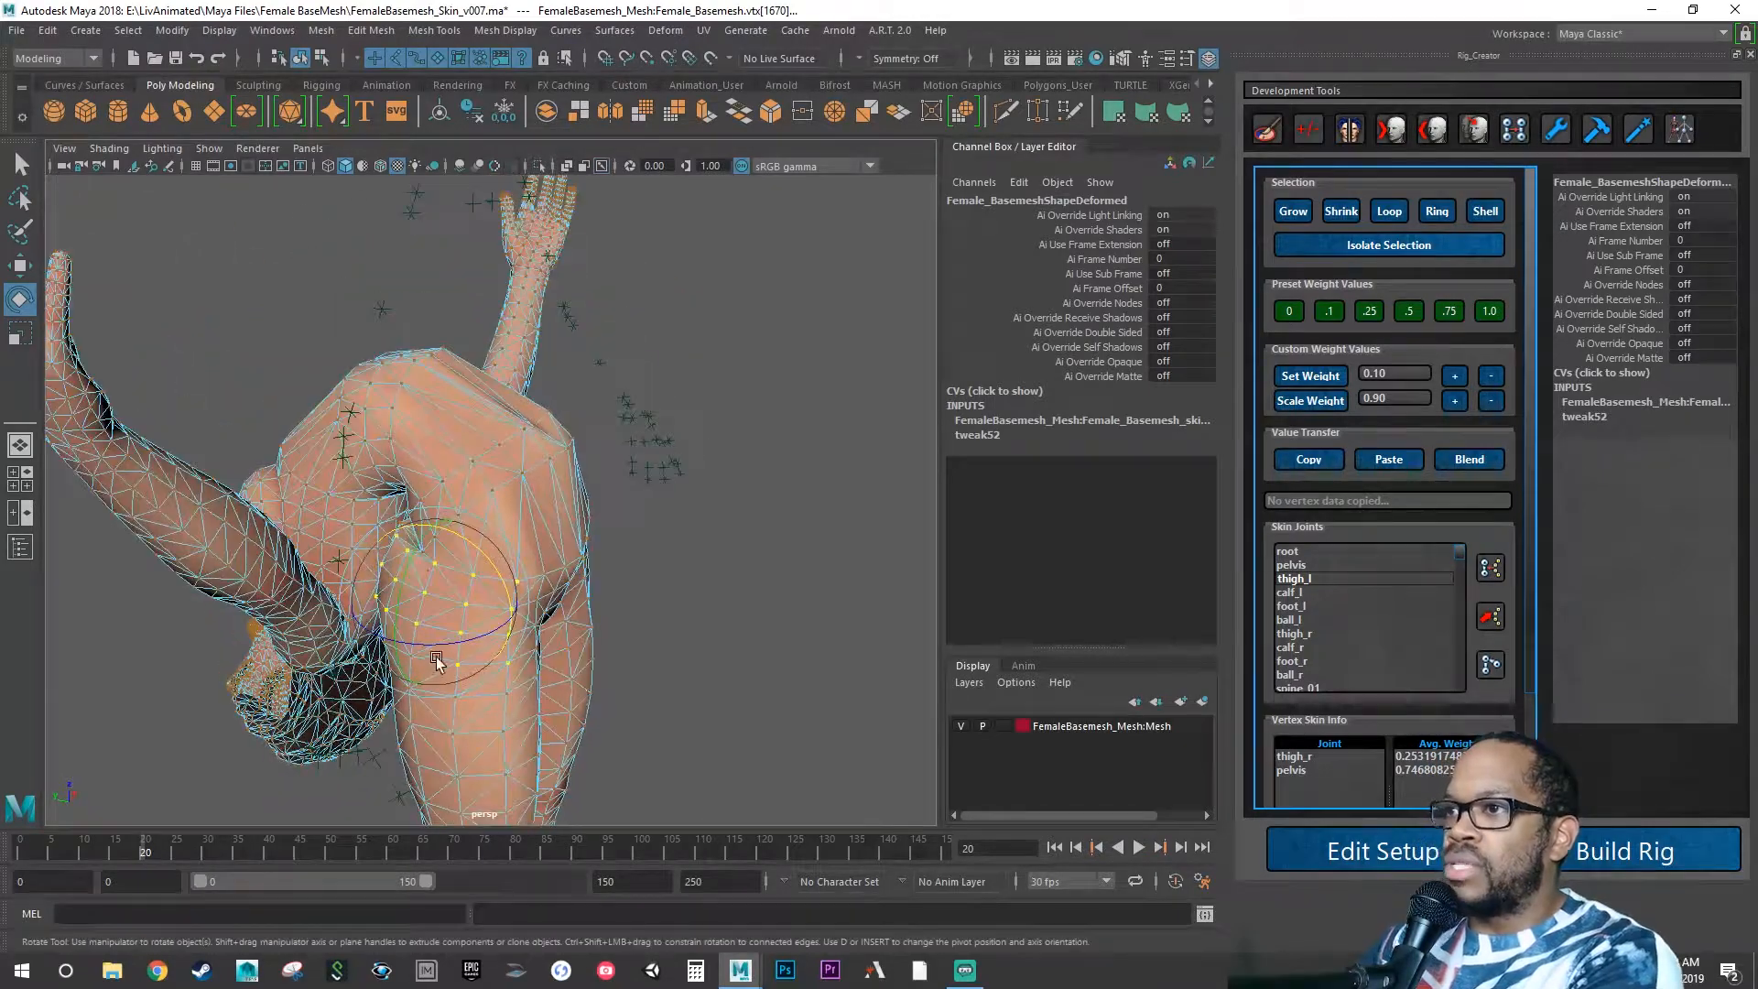
alt+right_drag(437, 657, 608, 612)
alt+drag(608, 613, 633, 562)
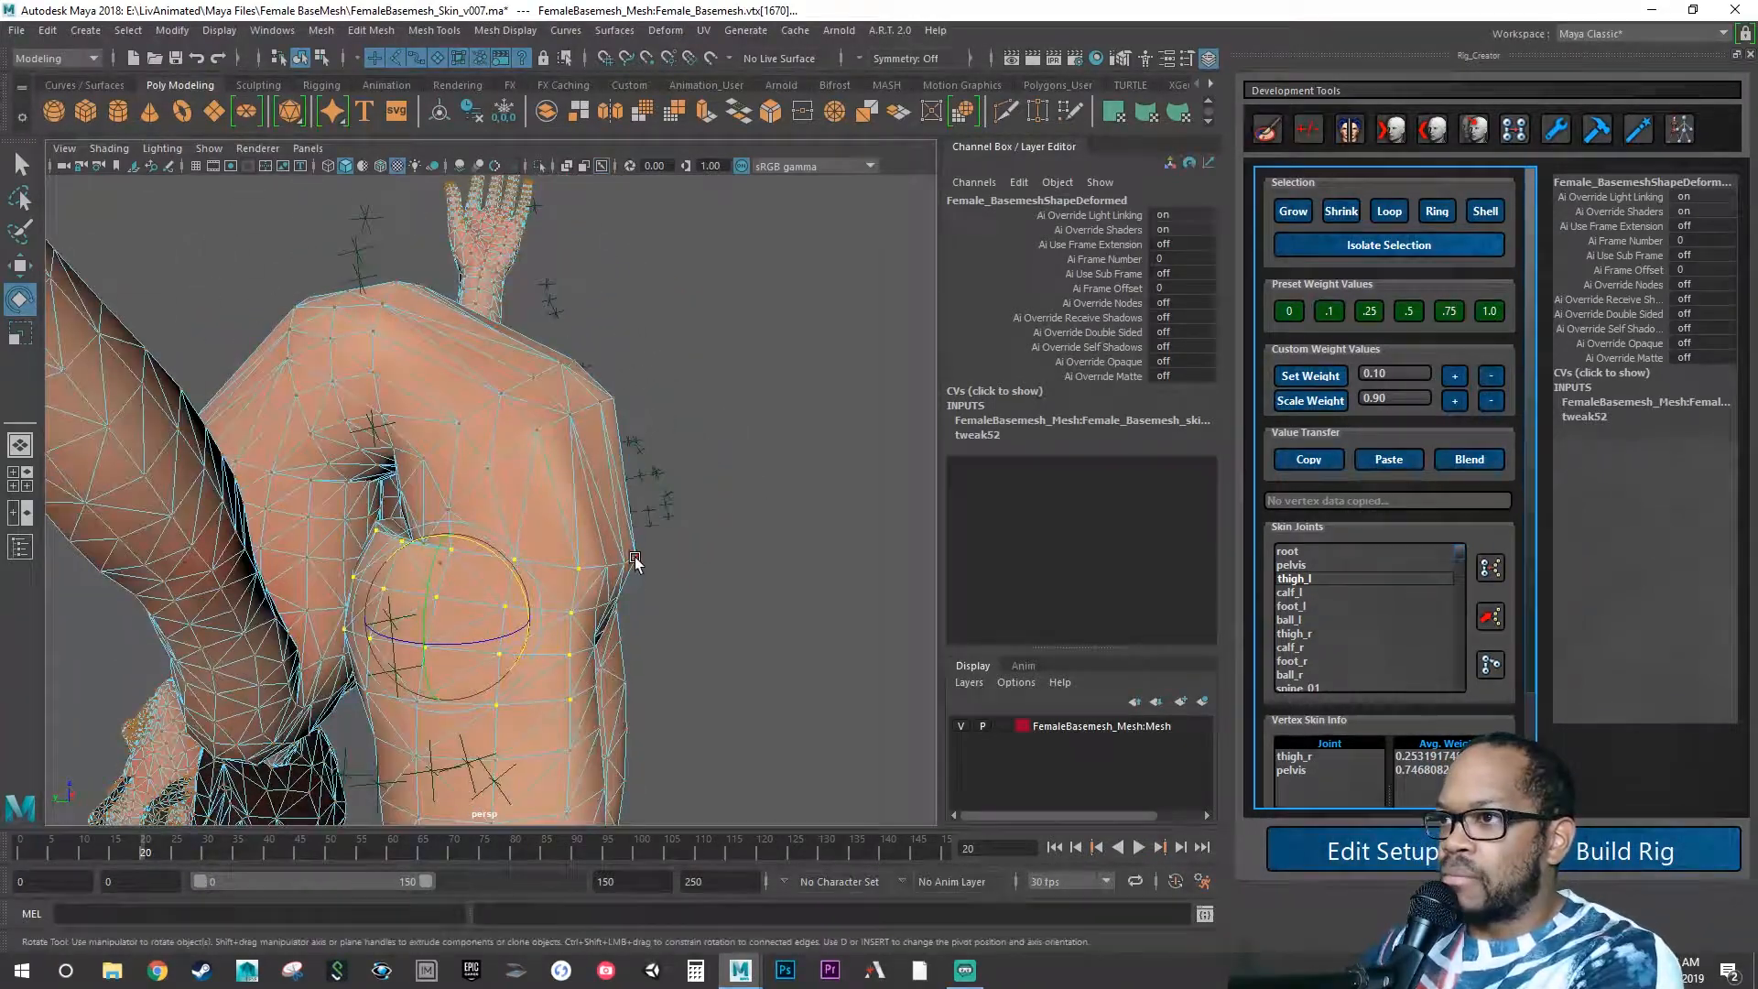
click(439, 474)
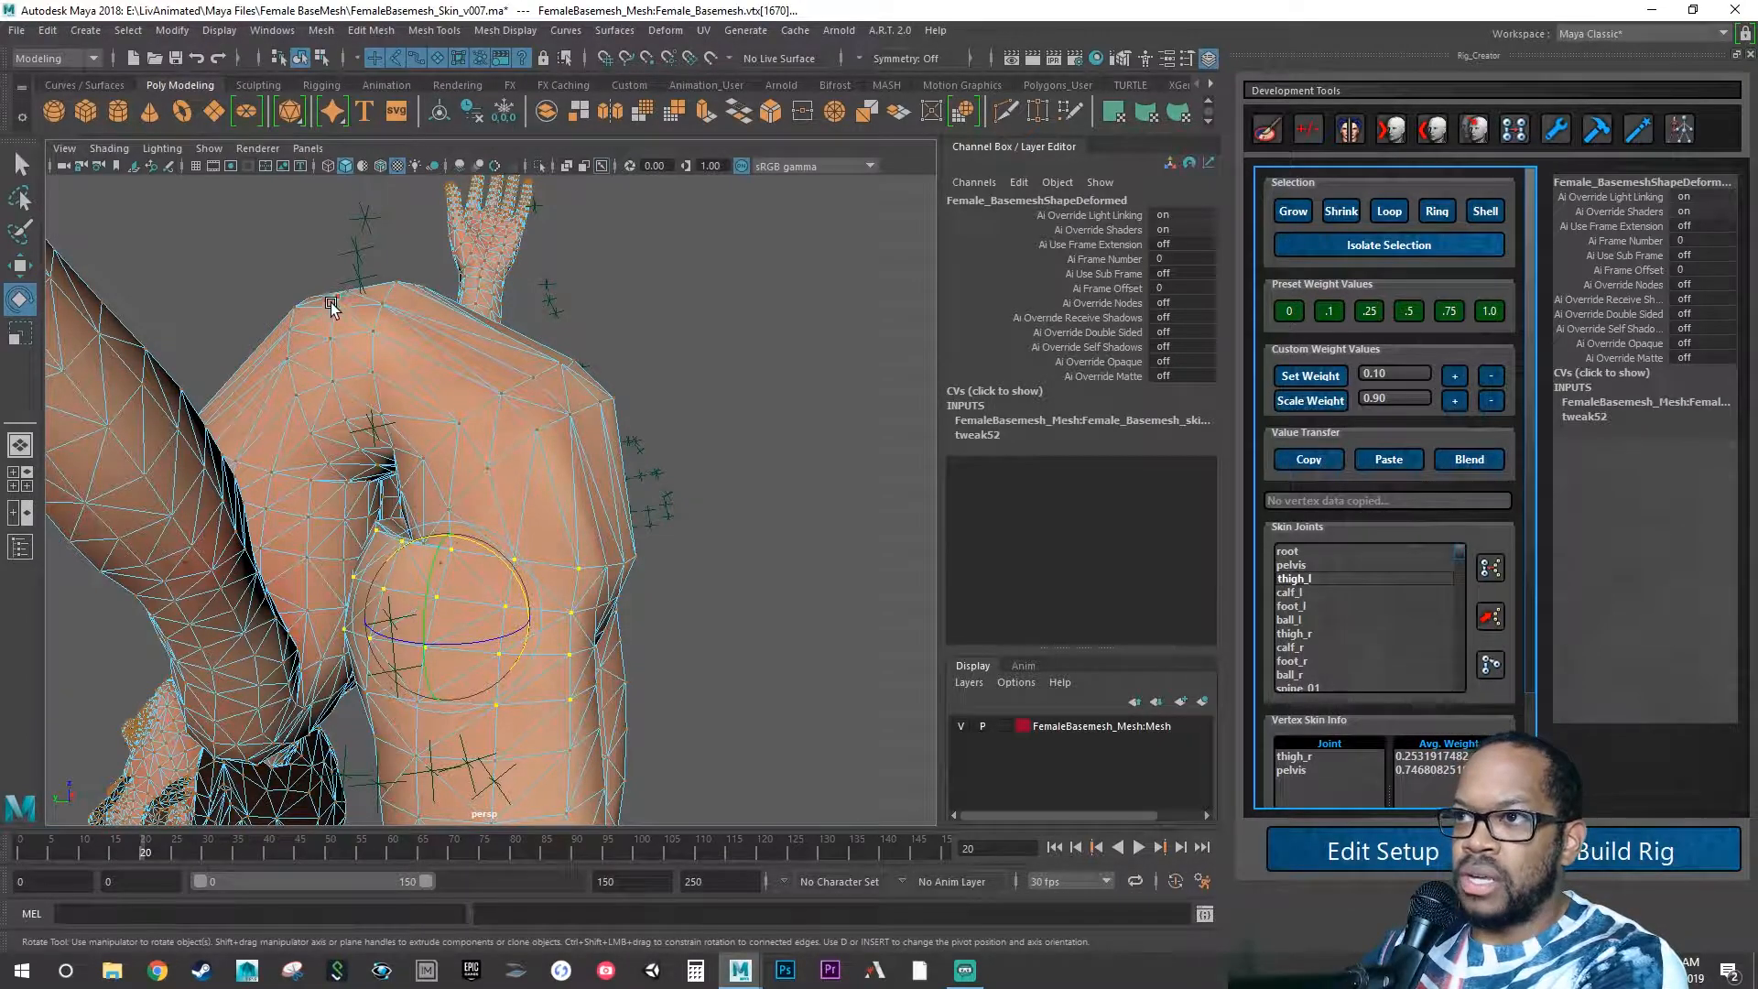
alt+drag(329, 408, 368, 538)
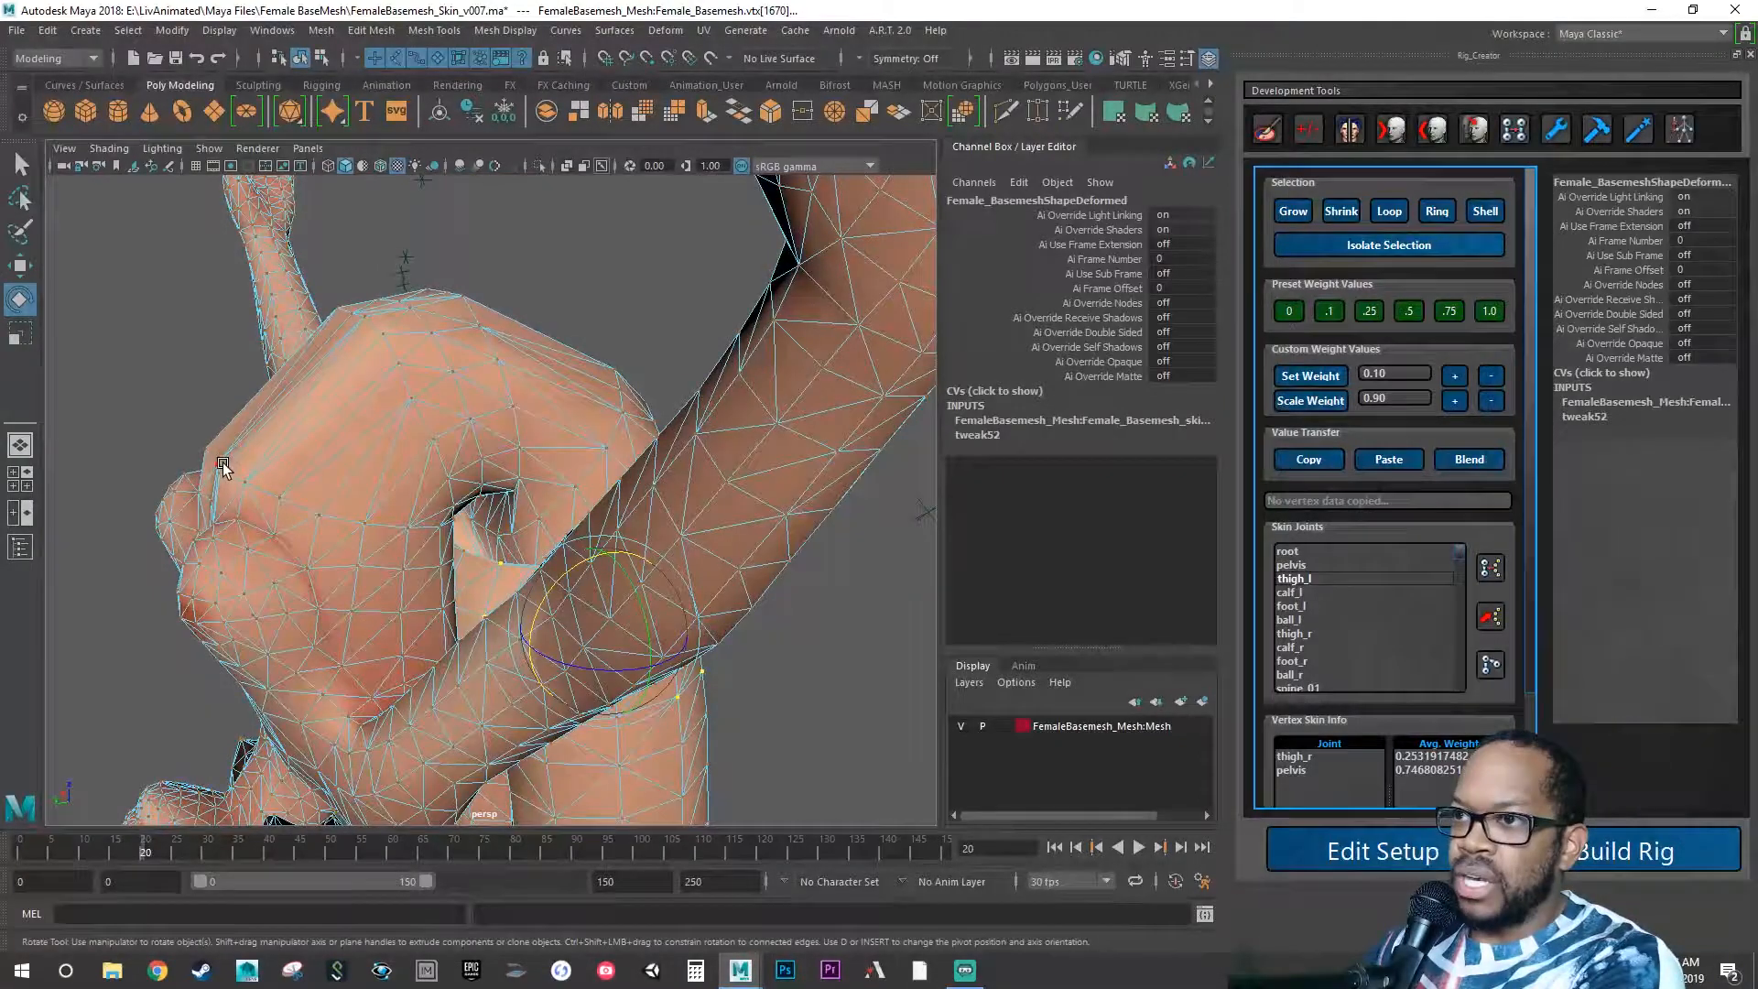
Select the three vertices running along the right side of the waist, just above the hip crease, in the frame 20 backbend.
alt+drag(279, 431, 443, 362)
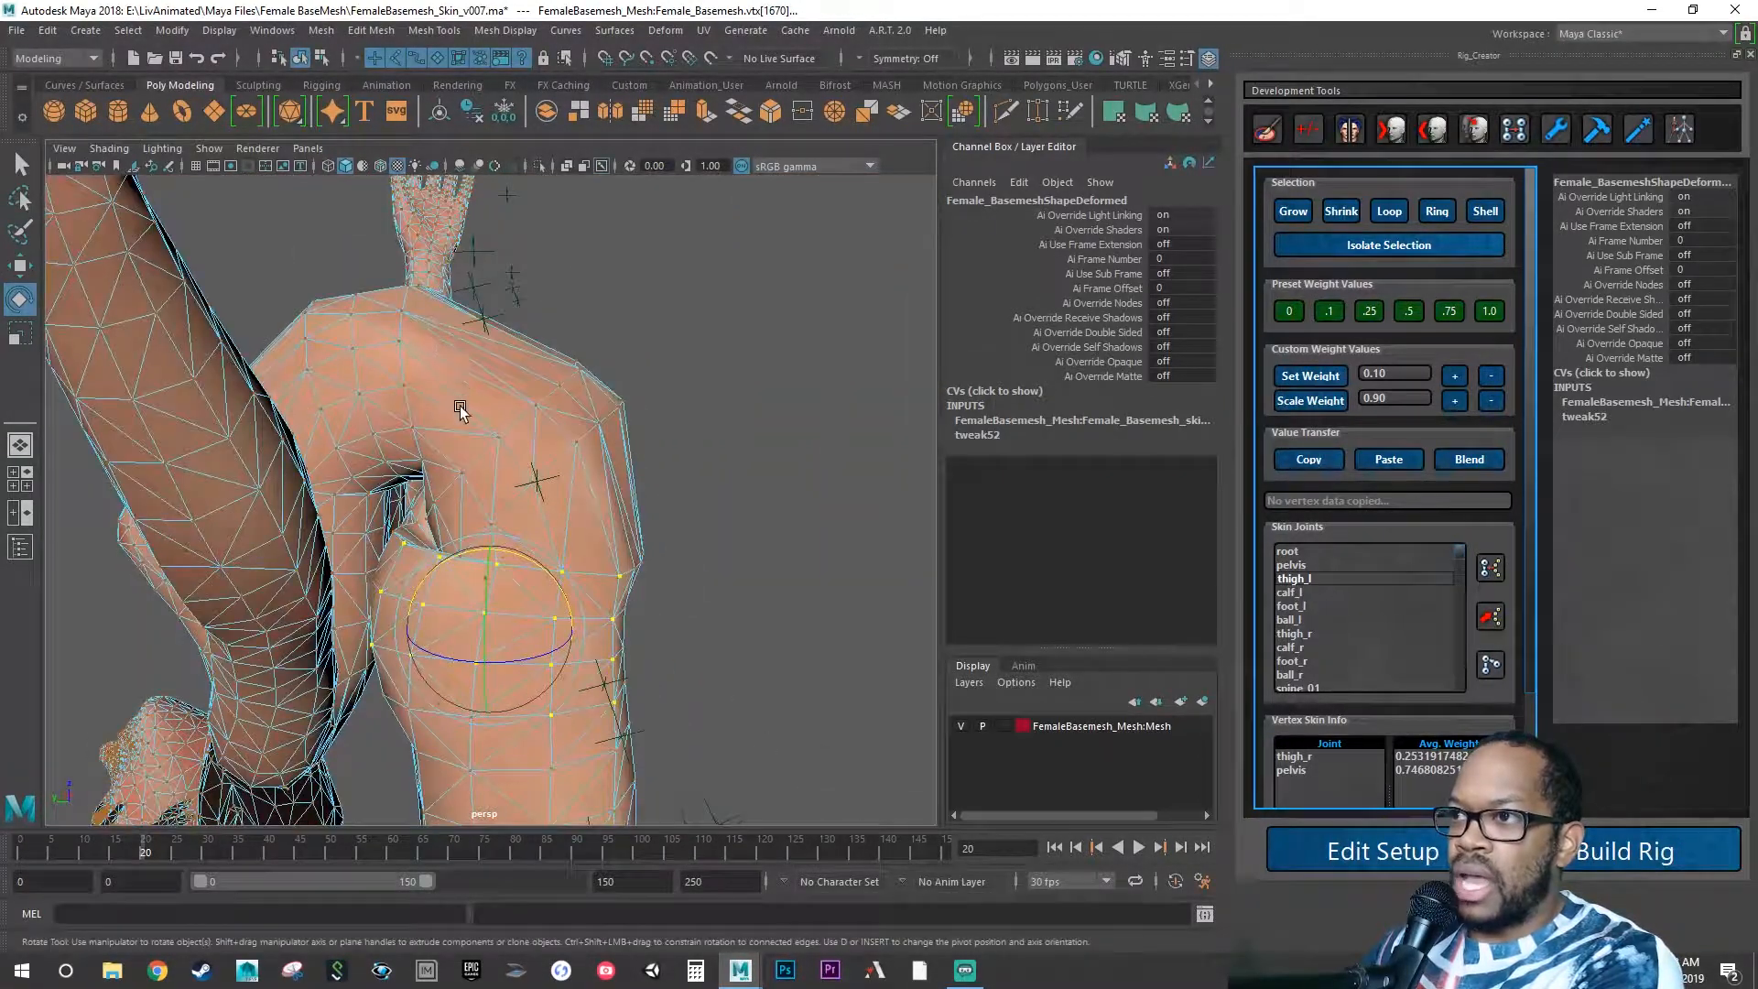
alt+drag(553, 491, 507, 470)
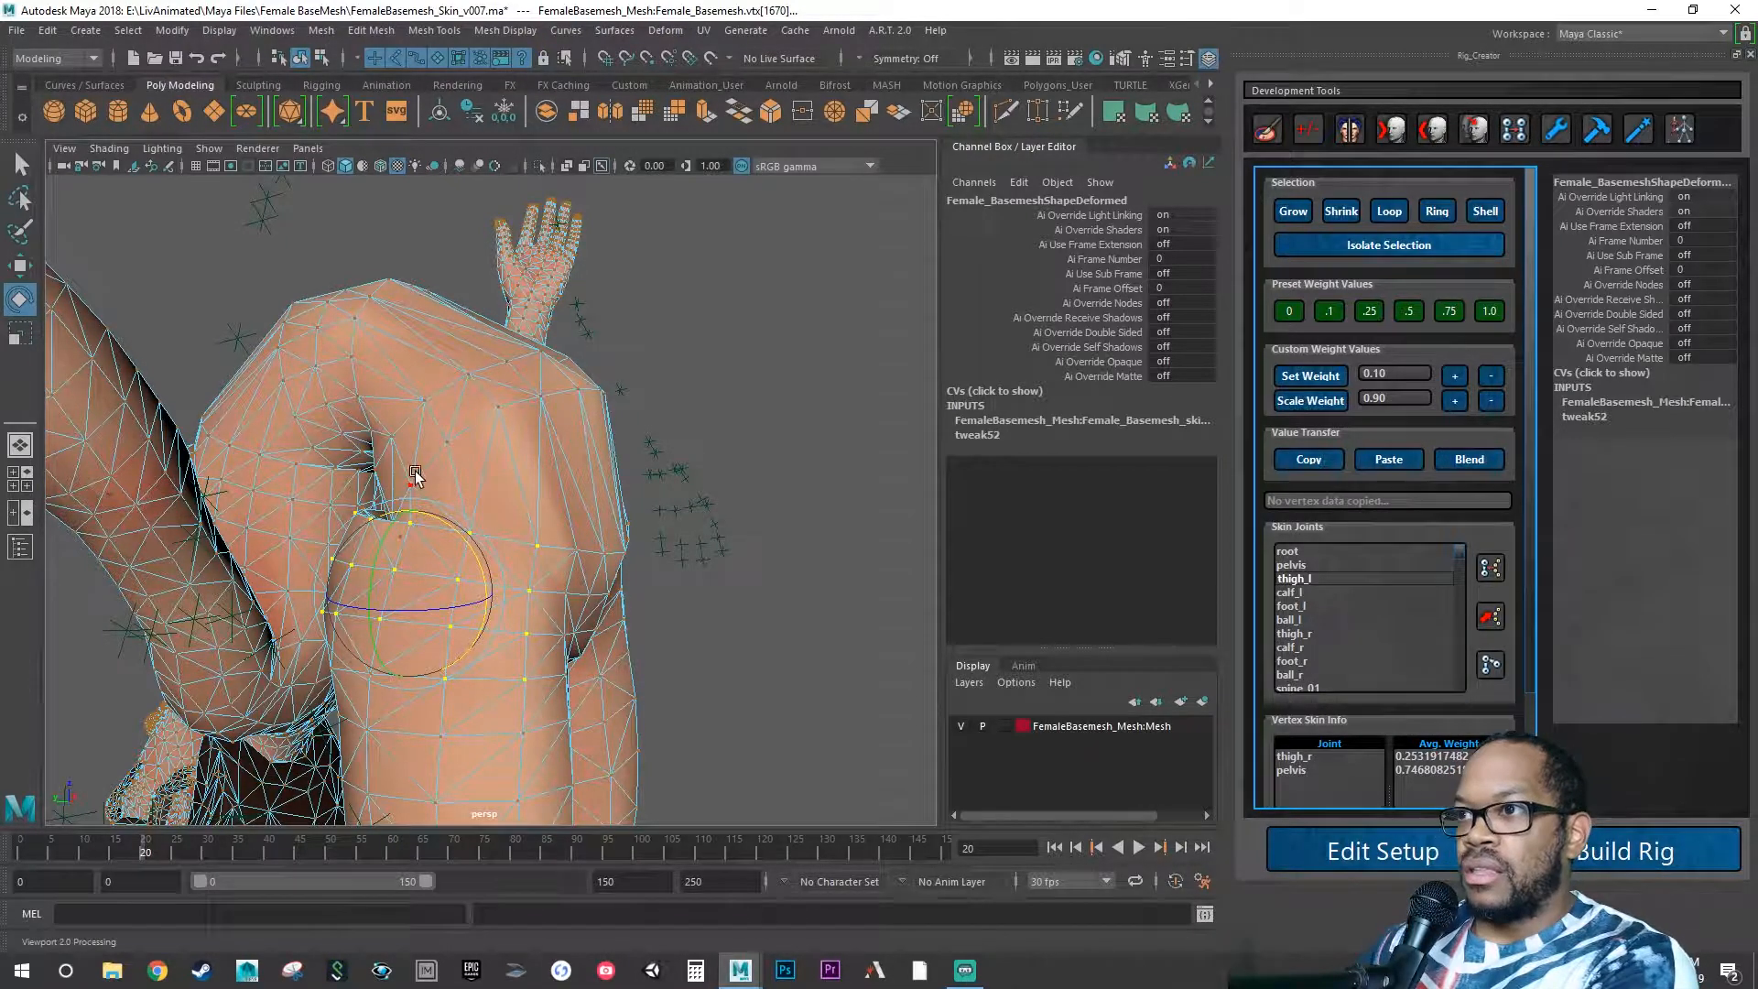
alt+drag(415, 492, 415, 464)
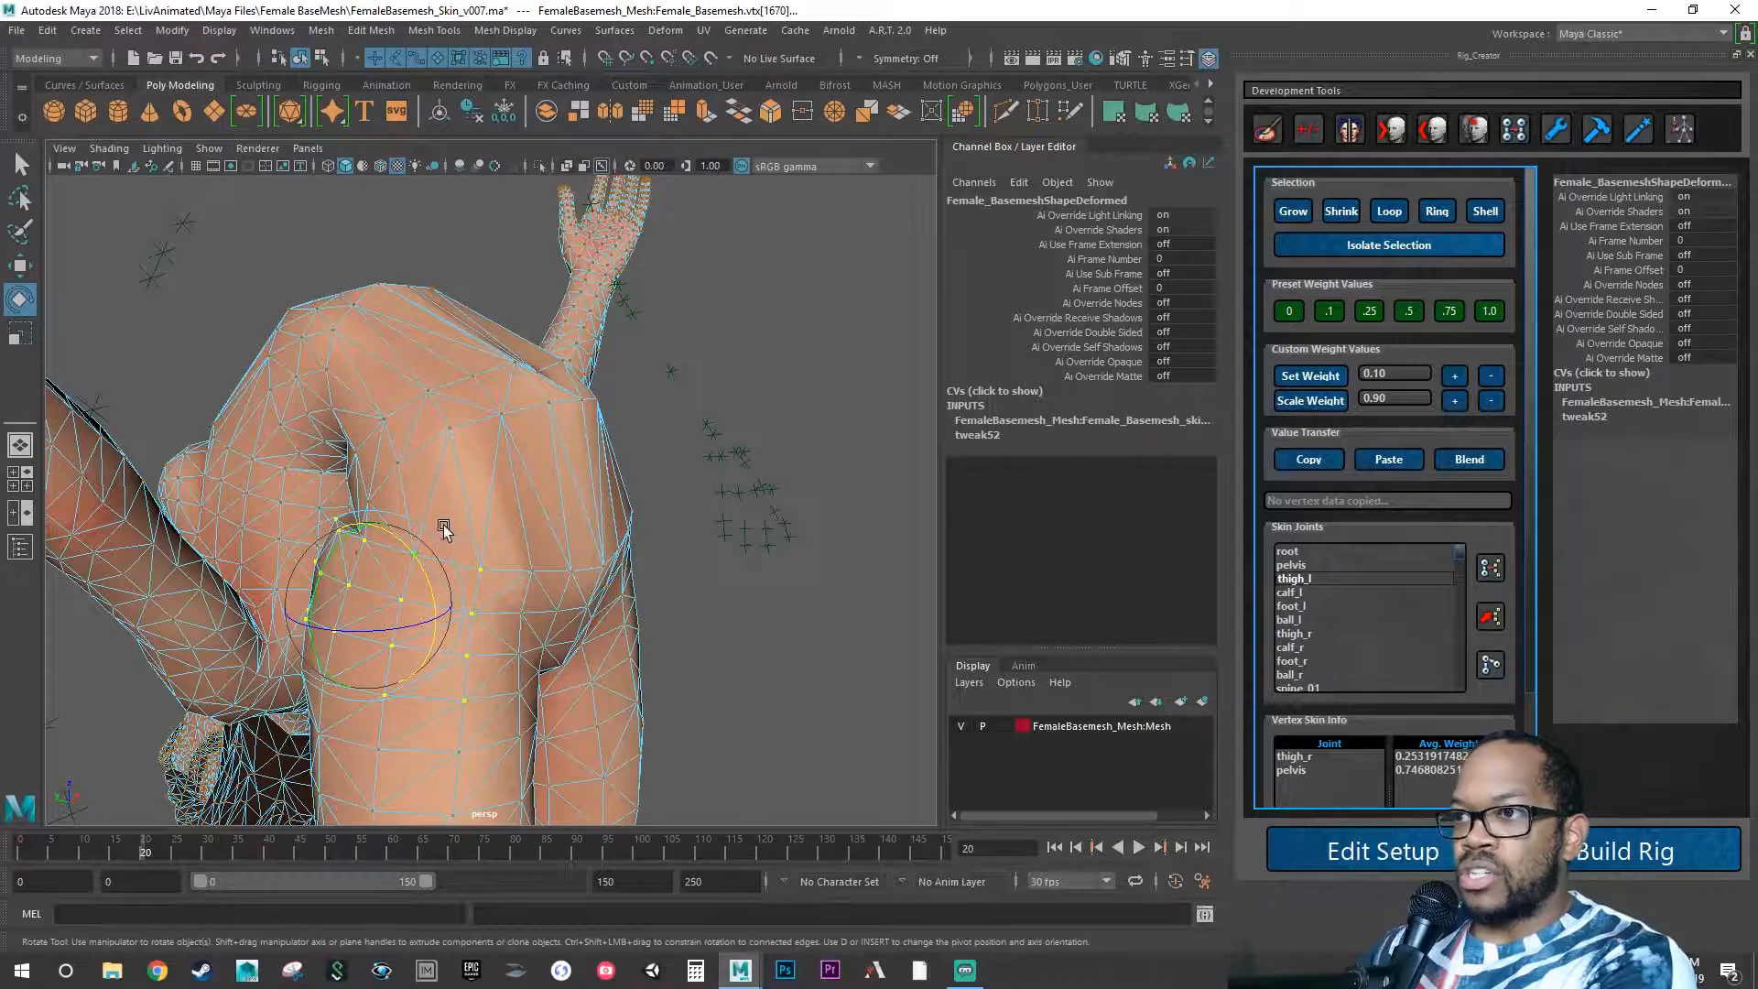
alt+drag(471, 549, 573, 562)
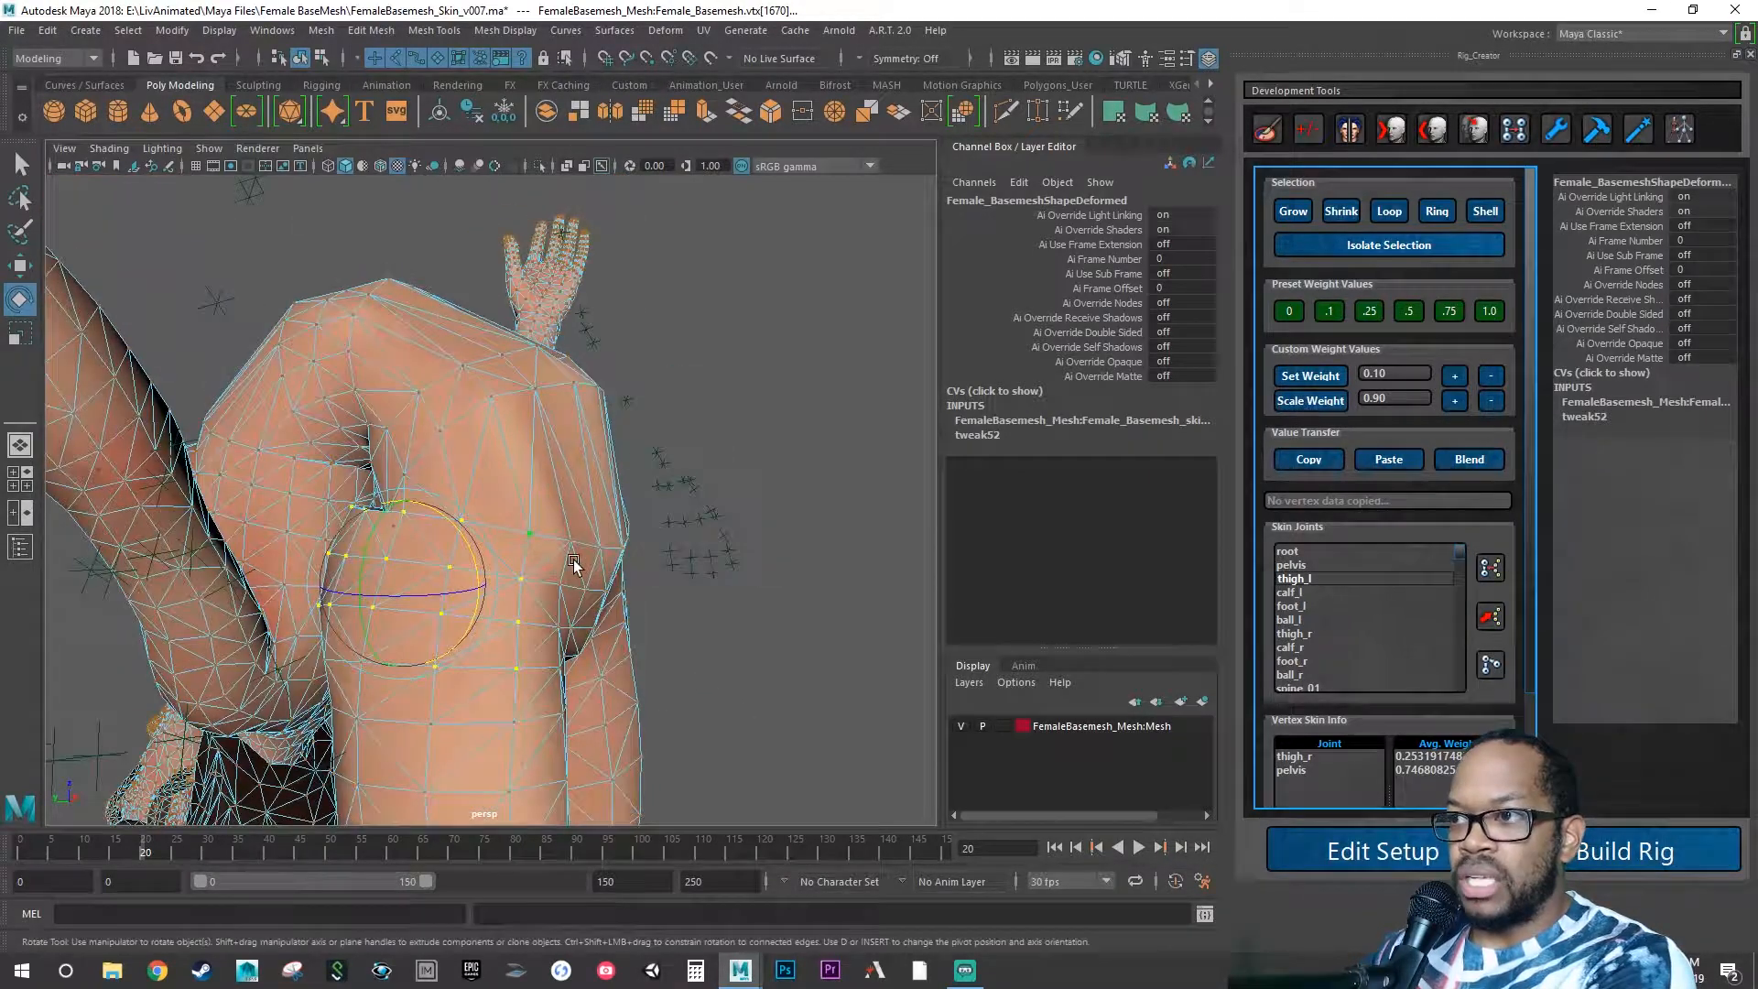
alt+right_drag(573, 562, 713, 578)
alt+drag(383, 561, 580, 594)
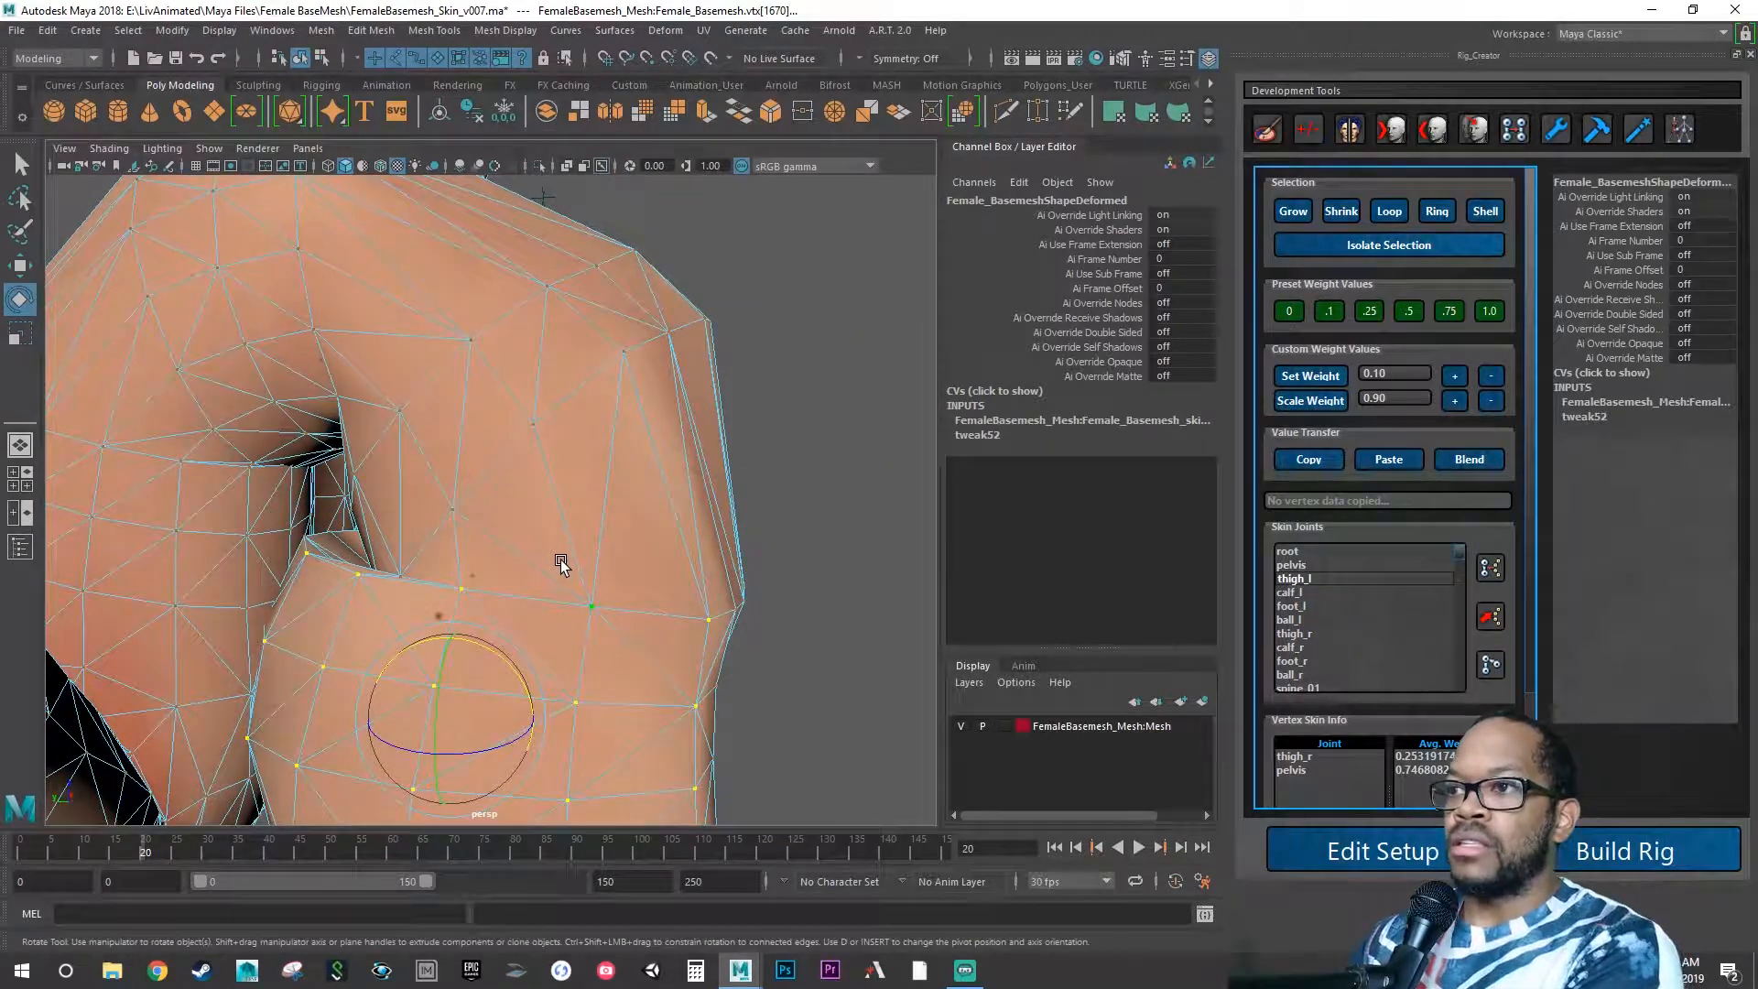
click(538, 423)
shift+click(624, 351)
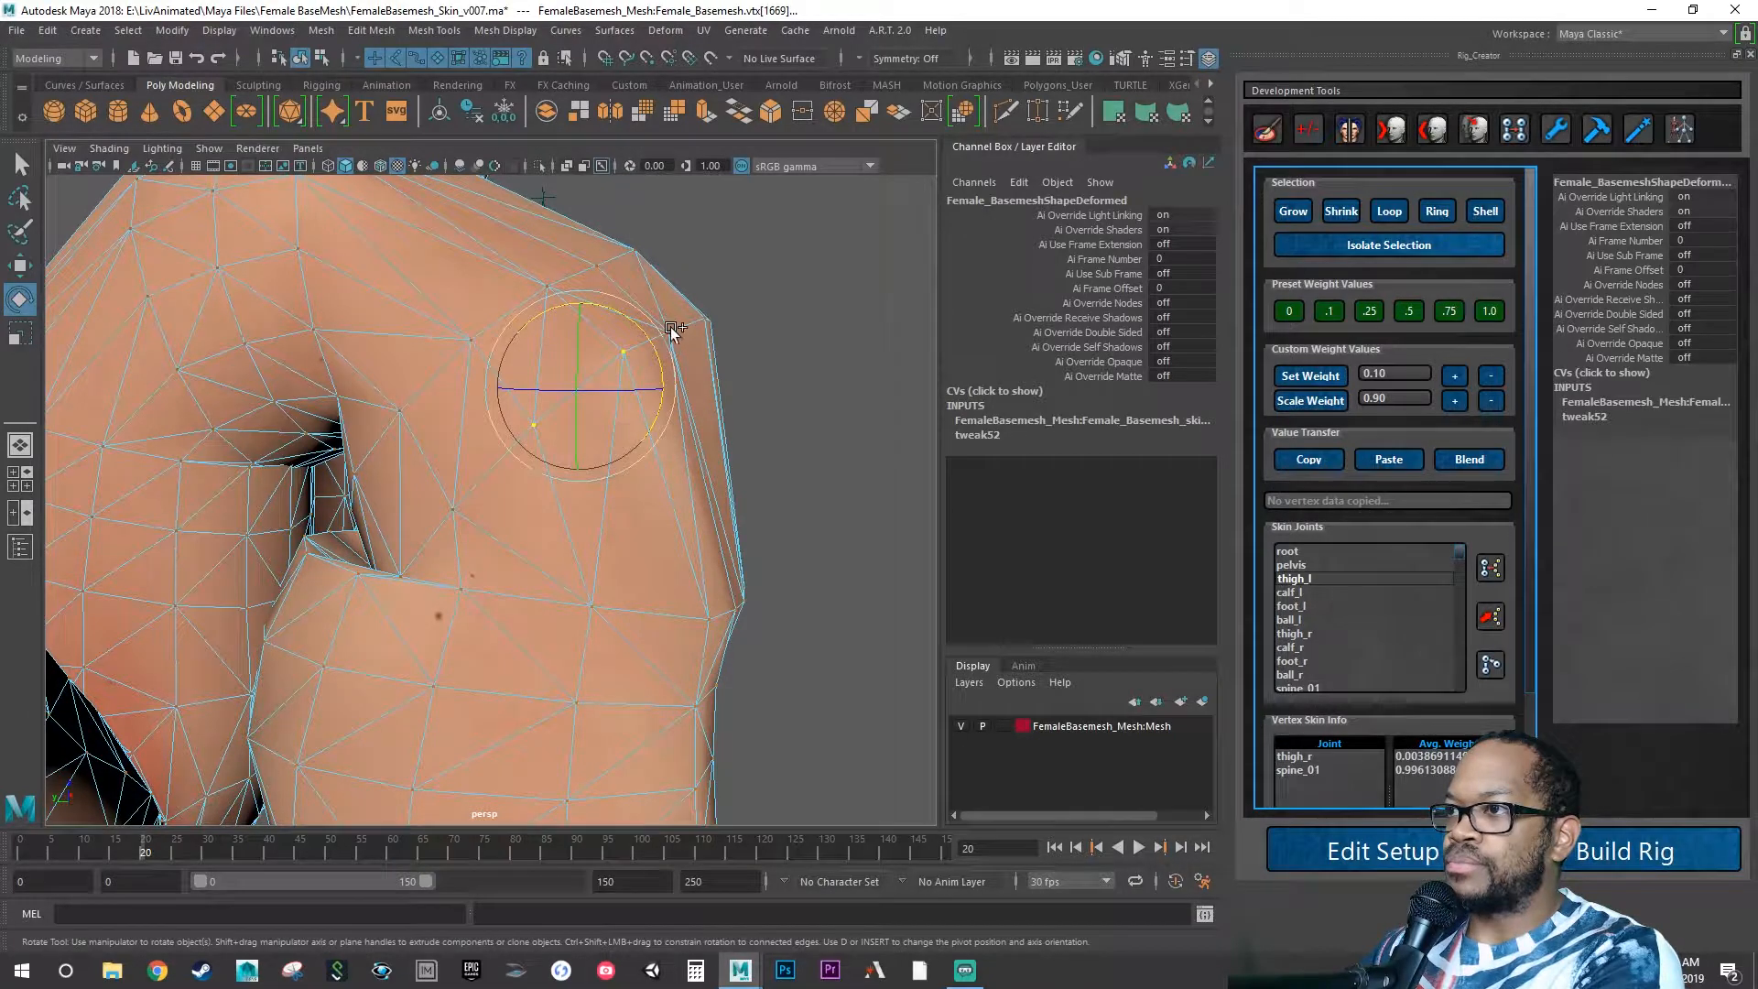
shift+click(457, 508)
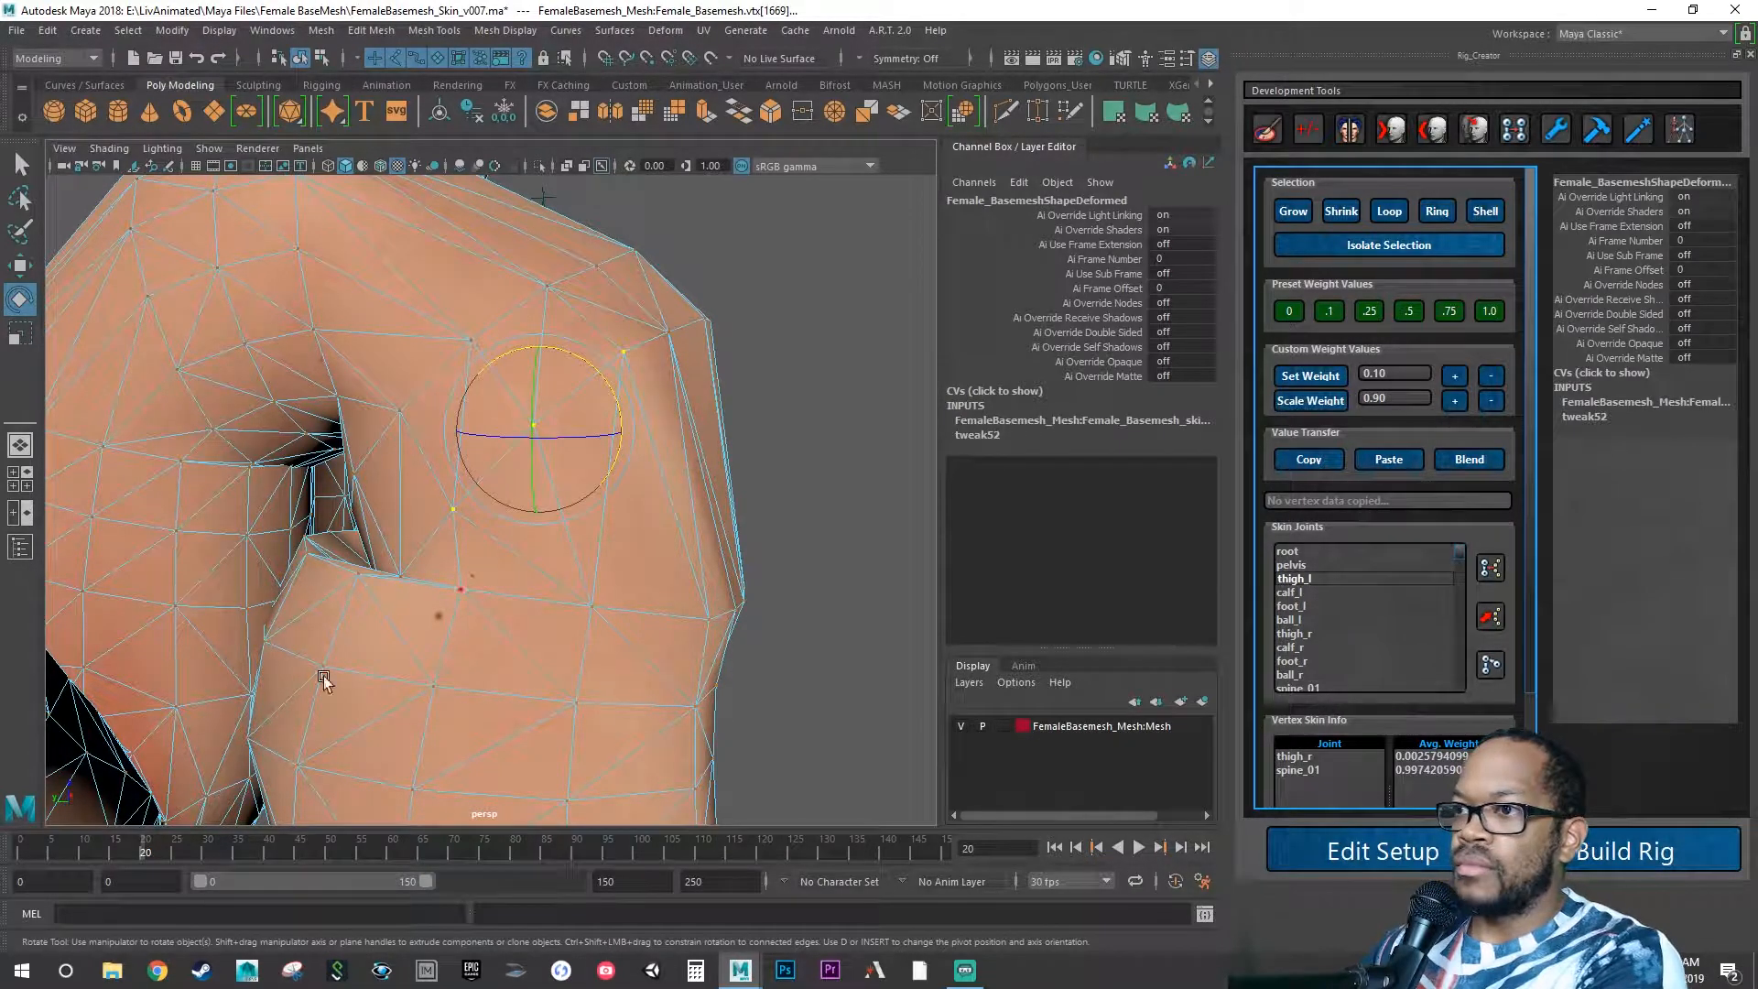
Return to frame 0 and extend the vertex row across the lower belly, just below the navel, to the left hip.
click(19, 847)
scroll(239, 659, down, 5)
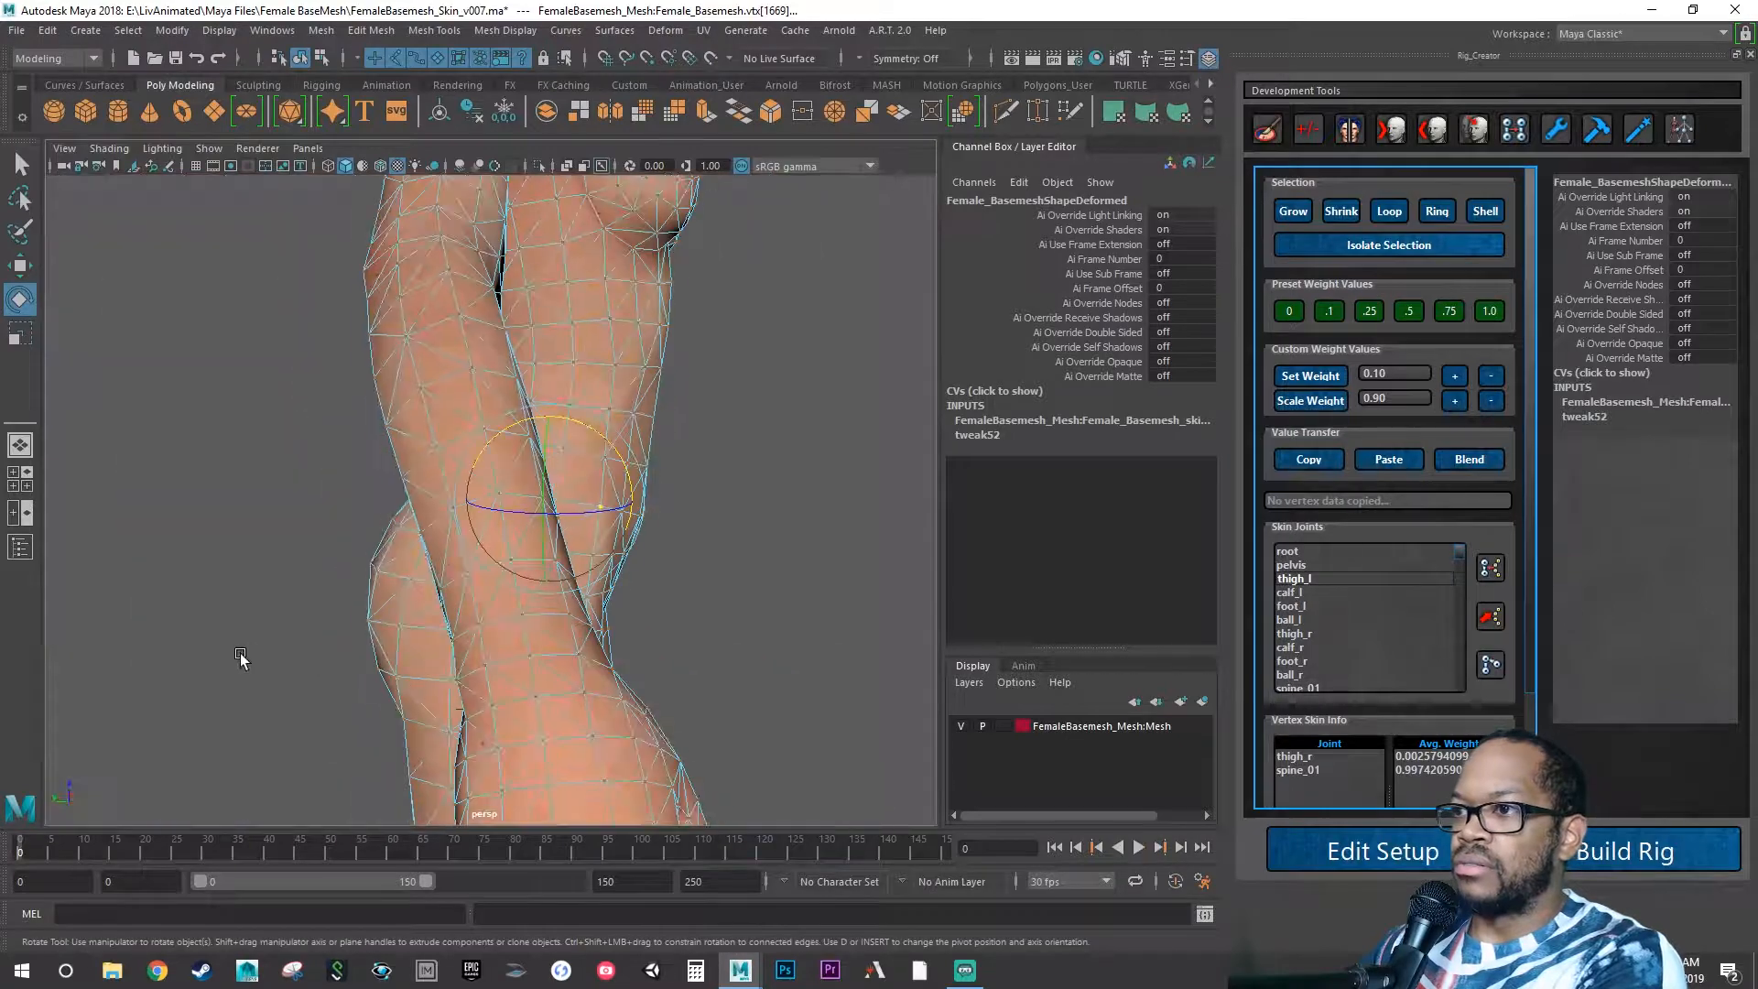
alt+drag(586, 600, 377, 575)
alt+right_drag(377, 575, 555, 495)
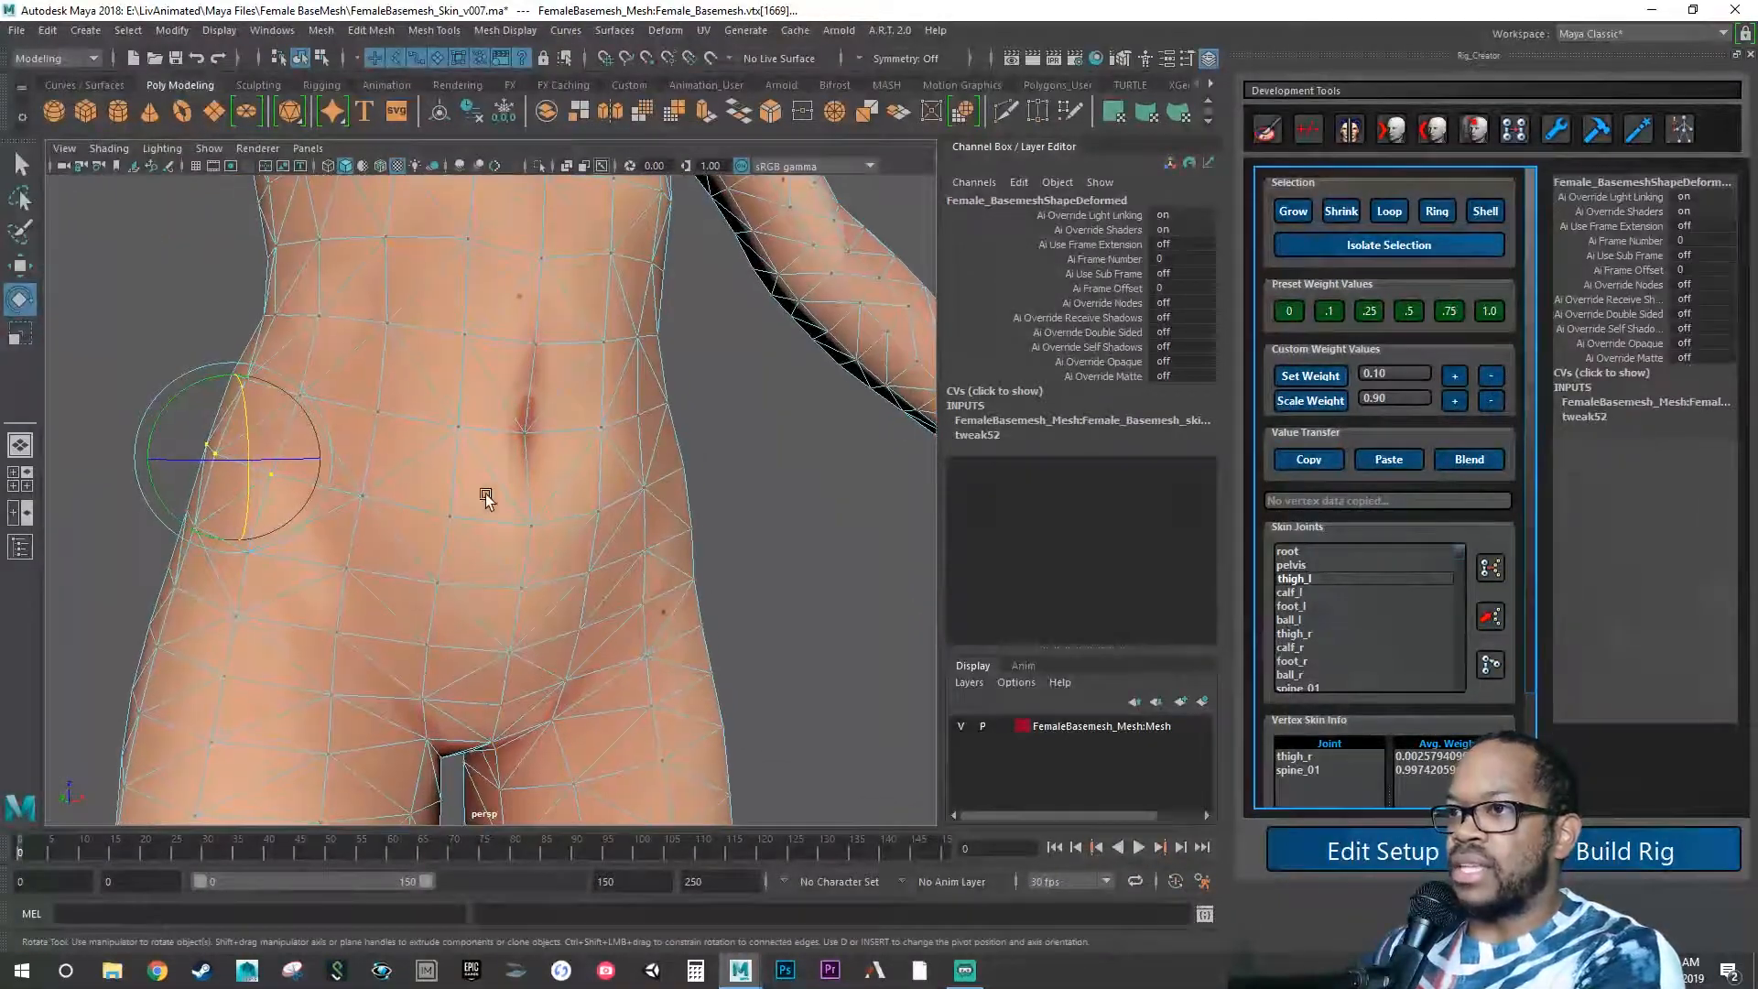
shift+click(364, 496)
shift+click(450, 522)
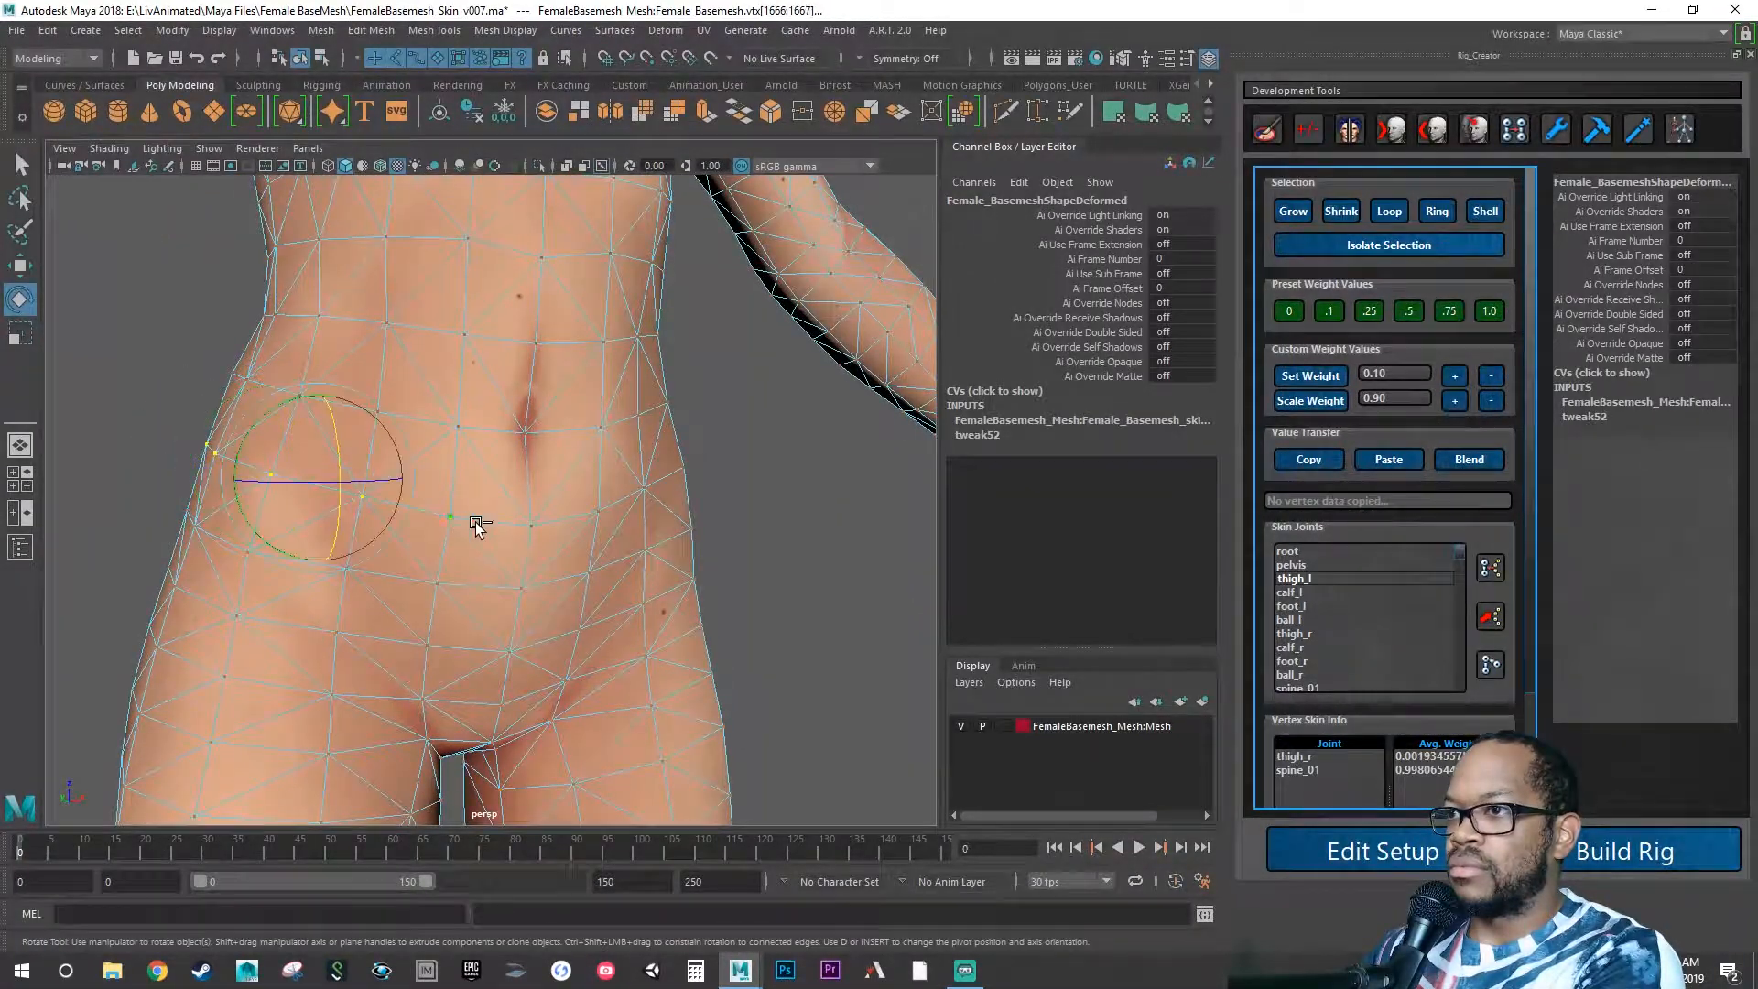
shift+click(531, 527)
shift+click(598, 512)
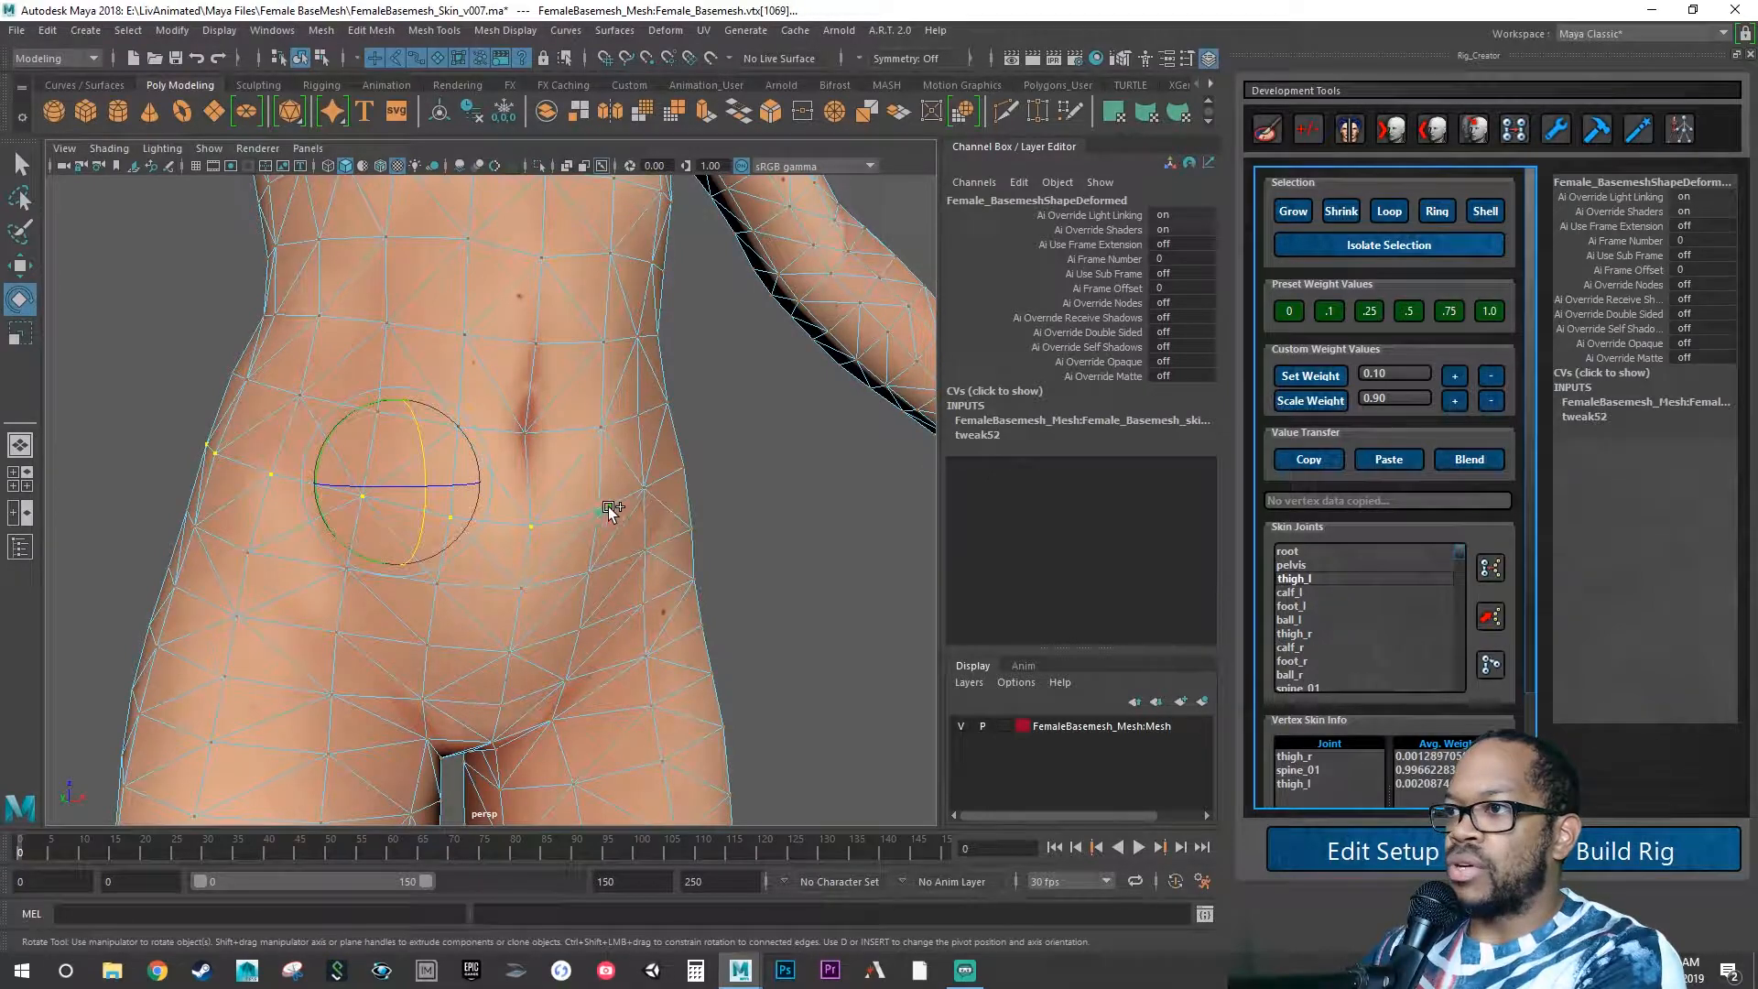
shift+click(644, 486)
shift+click(686, 465)
Continue the vertex row around the left hip and across the lower back to complete the ring around the hips.
alt+drag(711, 495, 636, 486)
shift+click(580, 486)
alt+drag(491, 471, 563, 471)
shift+click(537, 465)
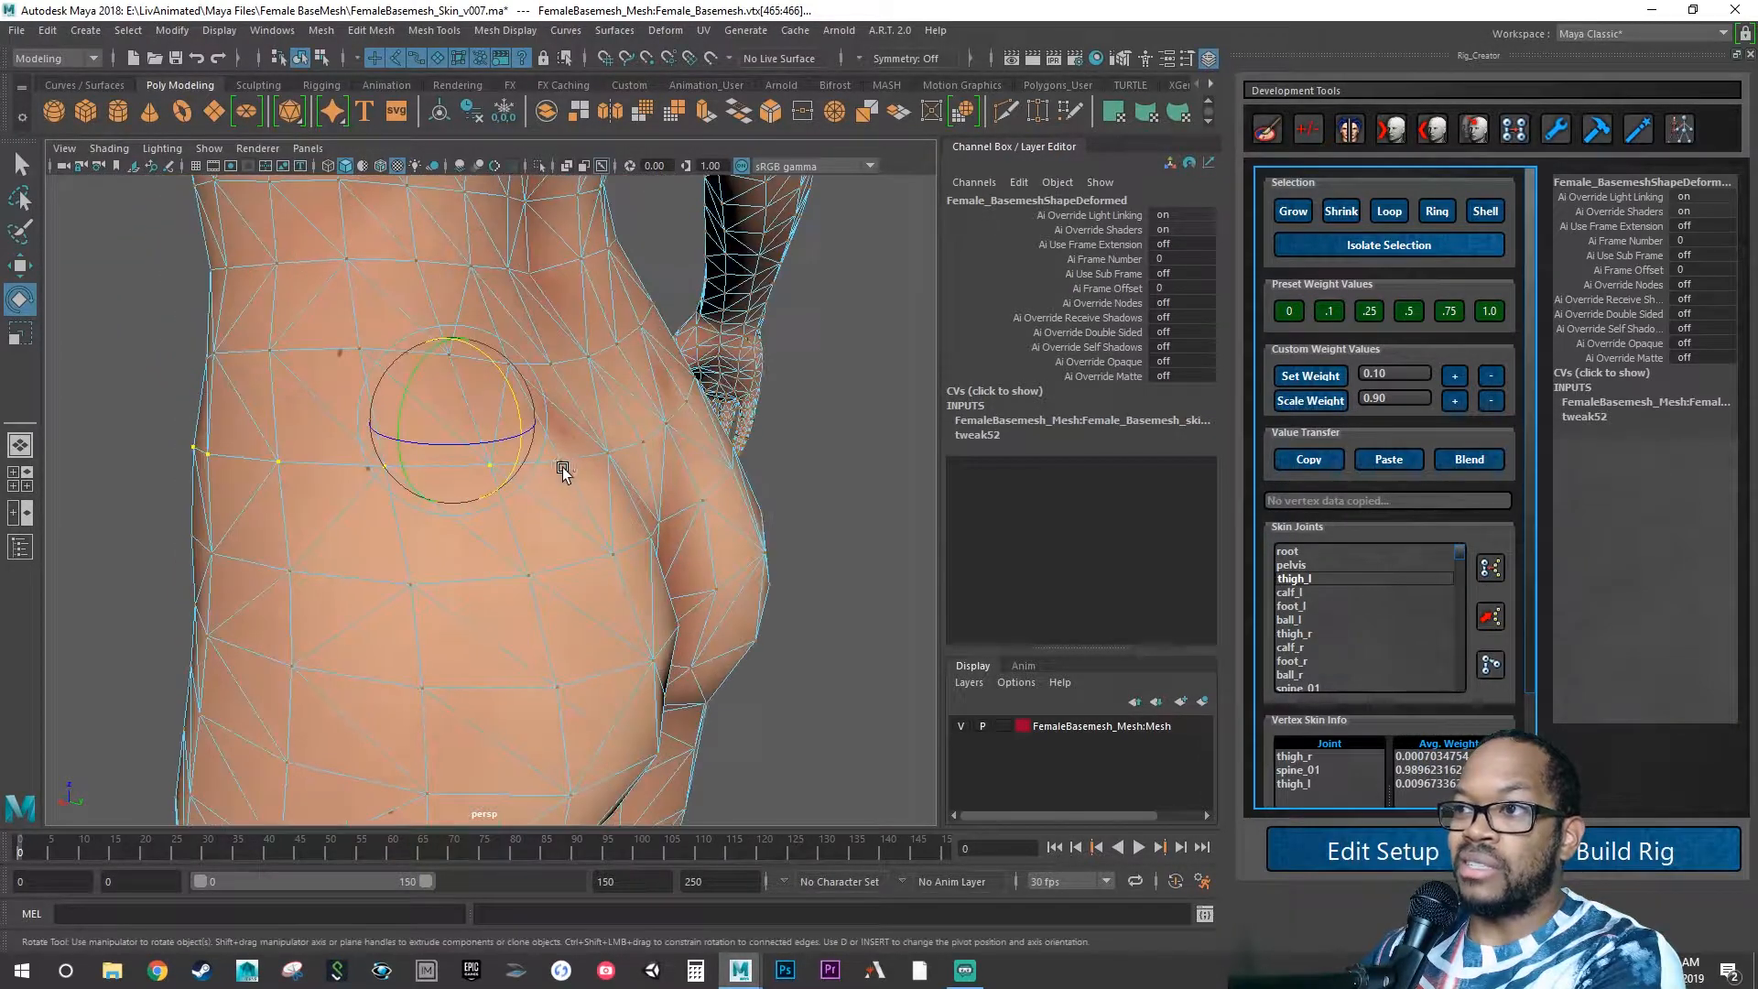
shift+click(561, 460)
shift+click(610, 453)
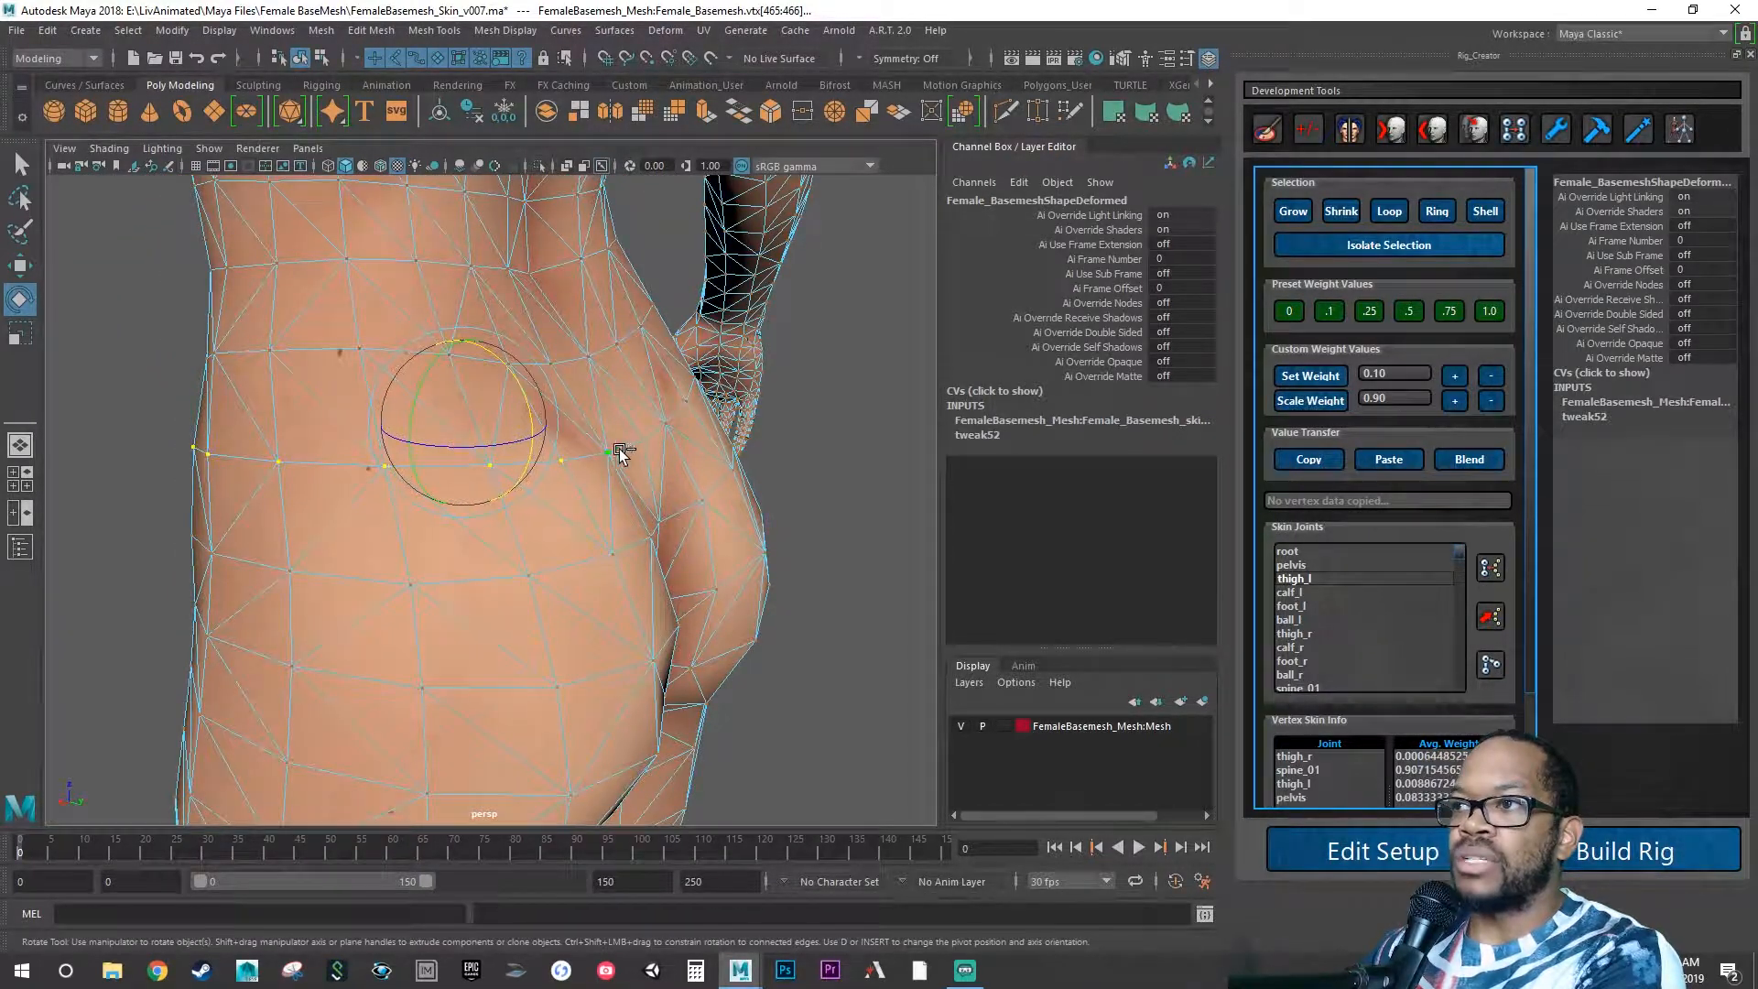
shift+click(643, 442)
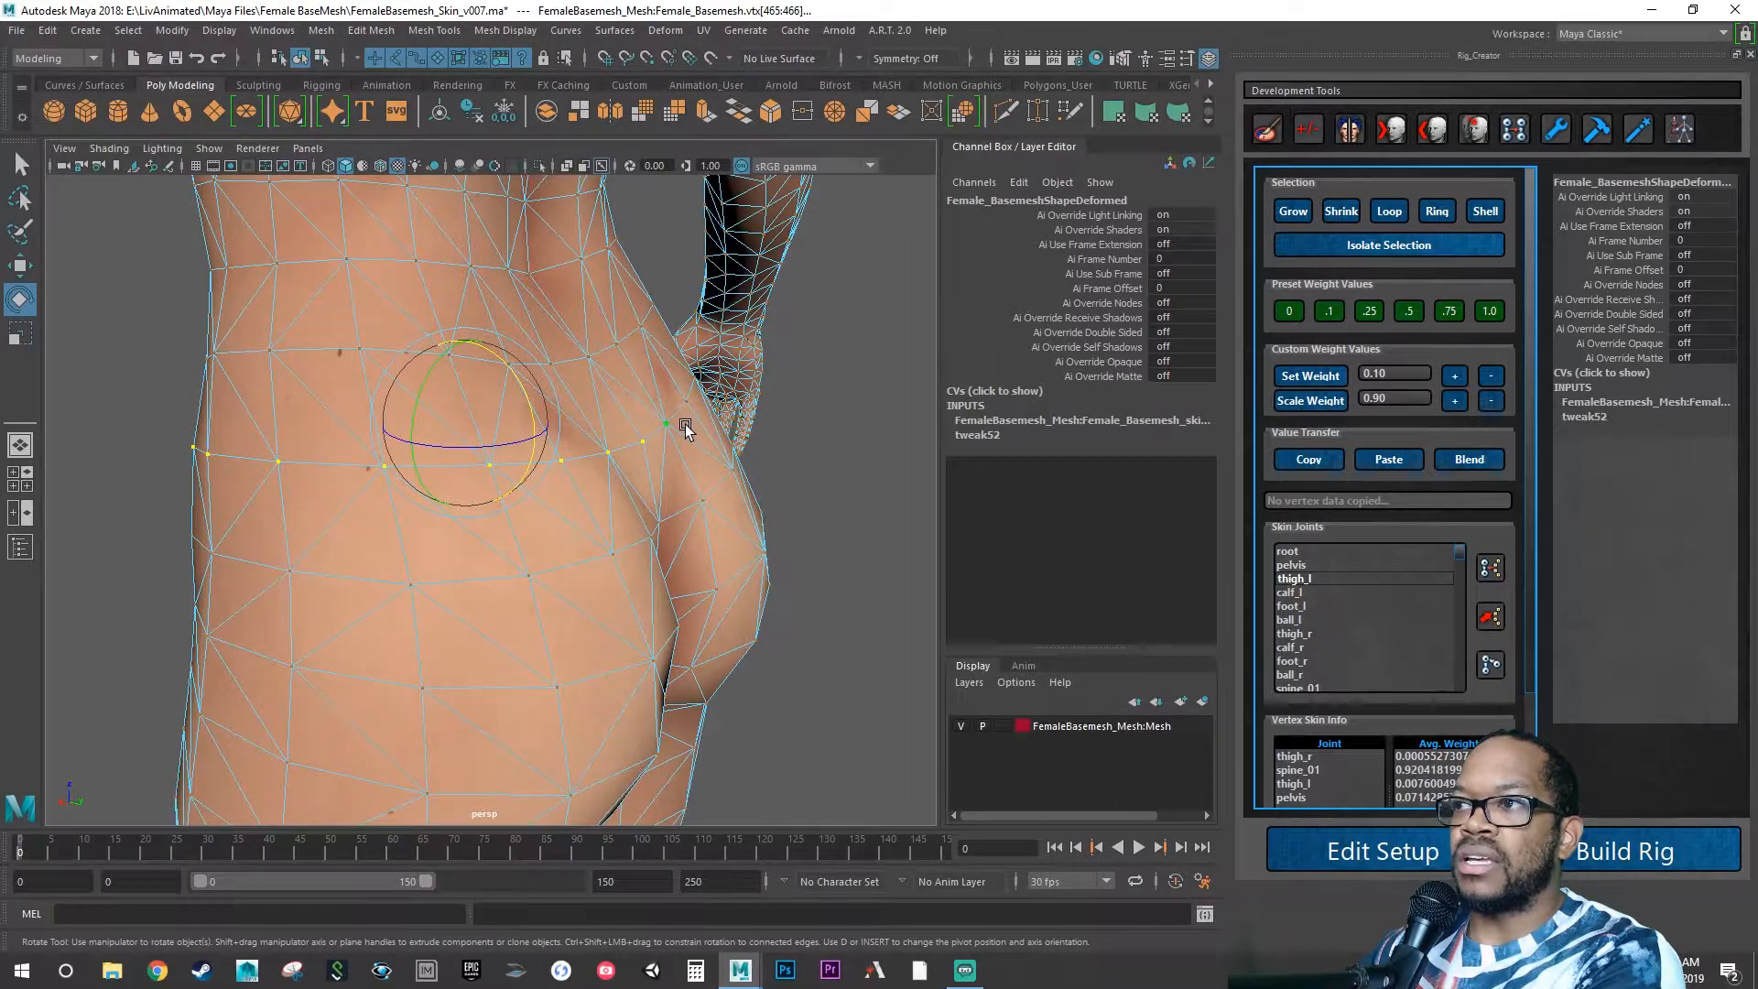
alt+drag(684, 427, 608, 431)
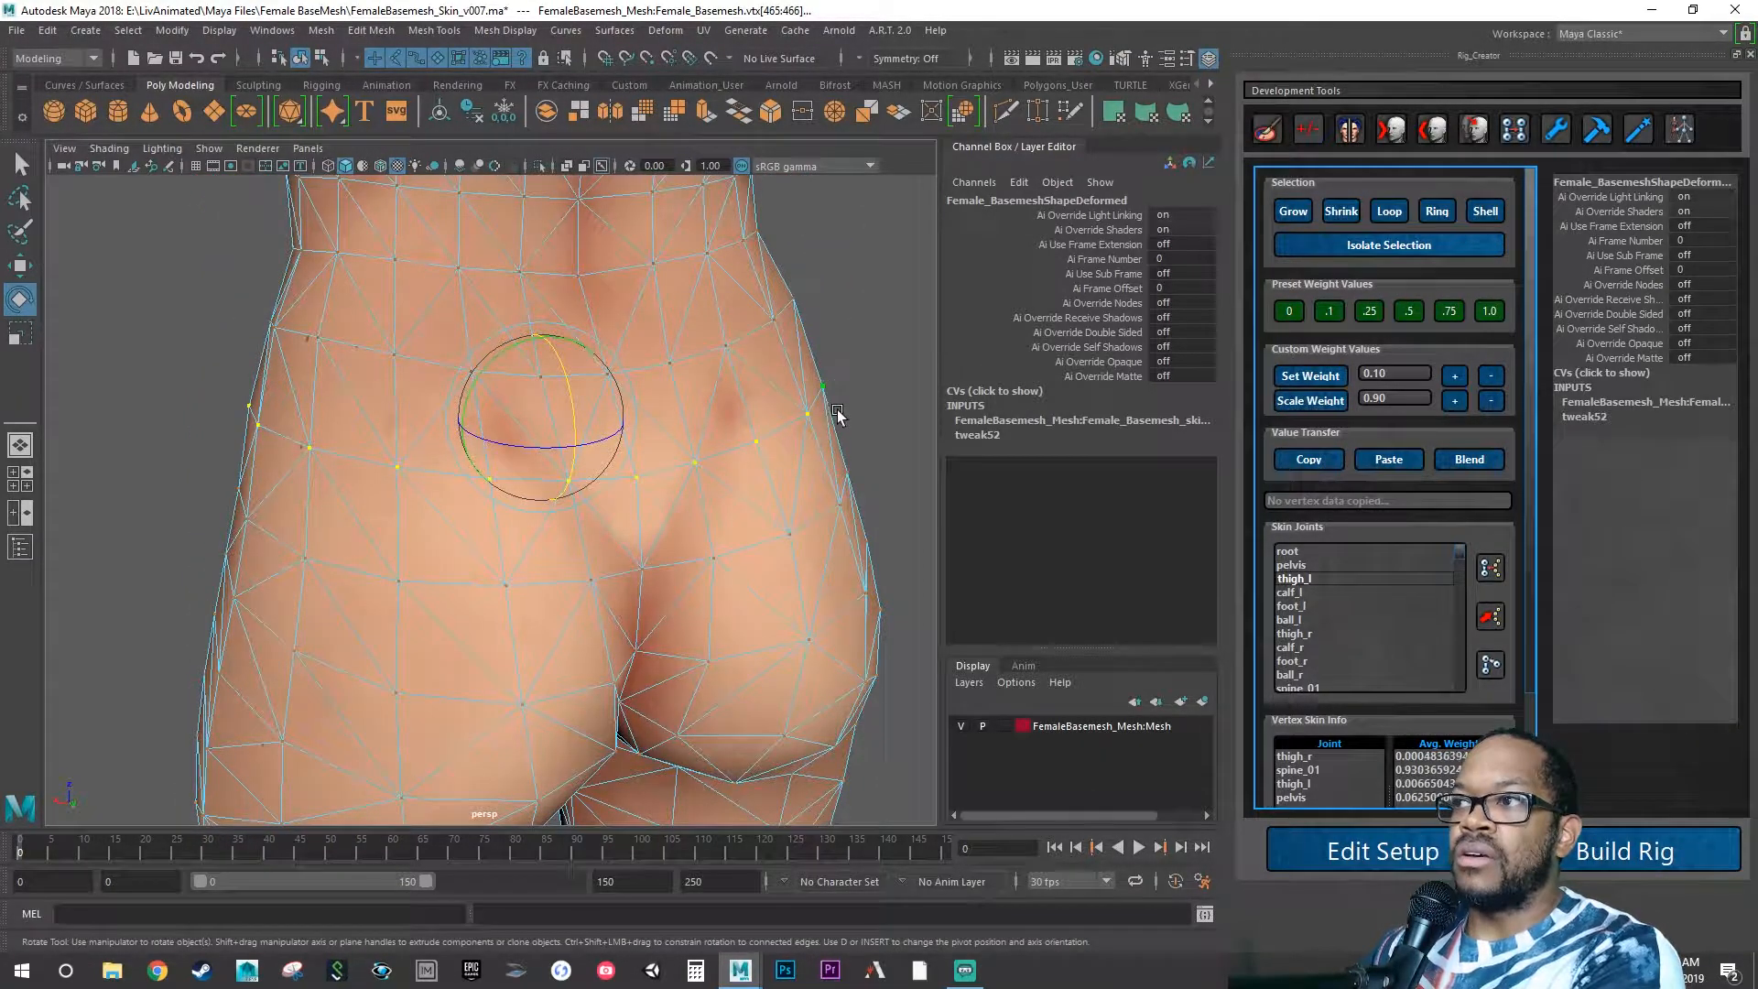
alt+drag(828, 381, 761, 444)
alt+right_drag(761, 445, 576, 480)
alt+drag(576, 480, 490, 481)
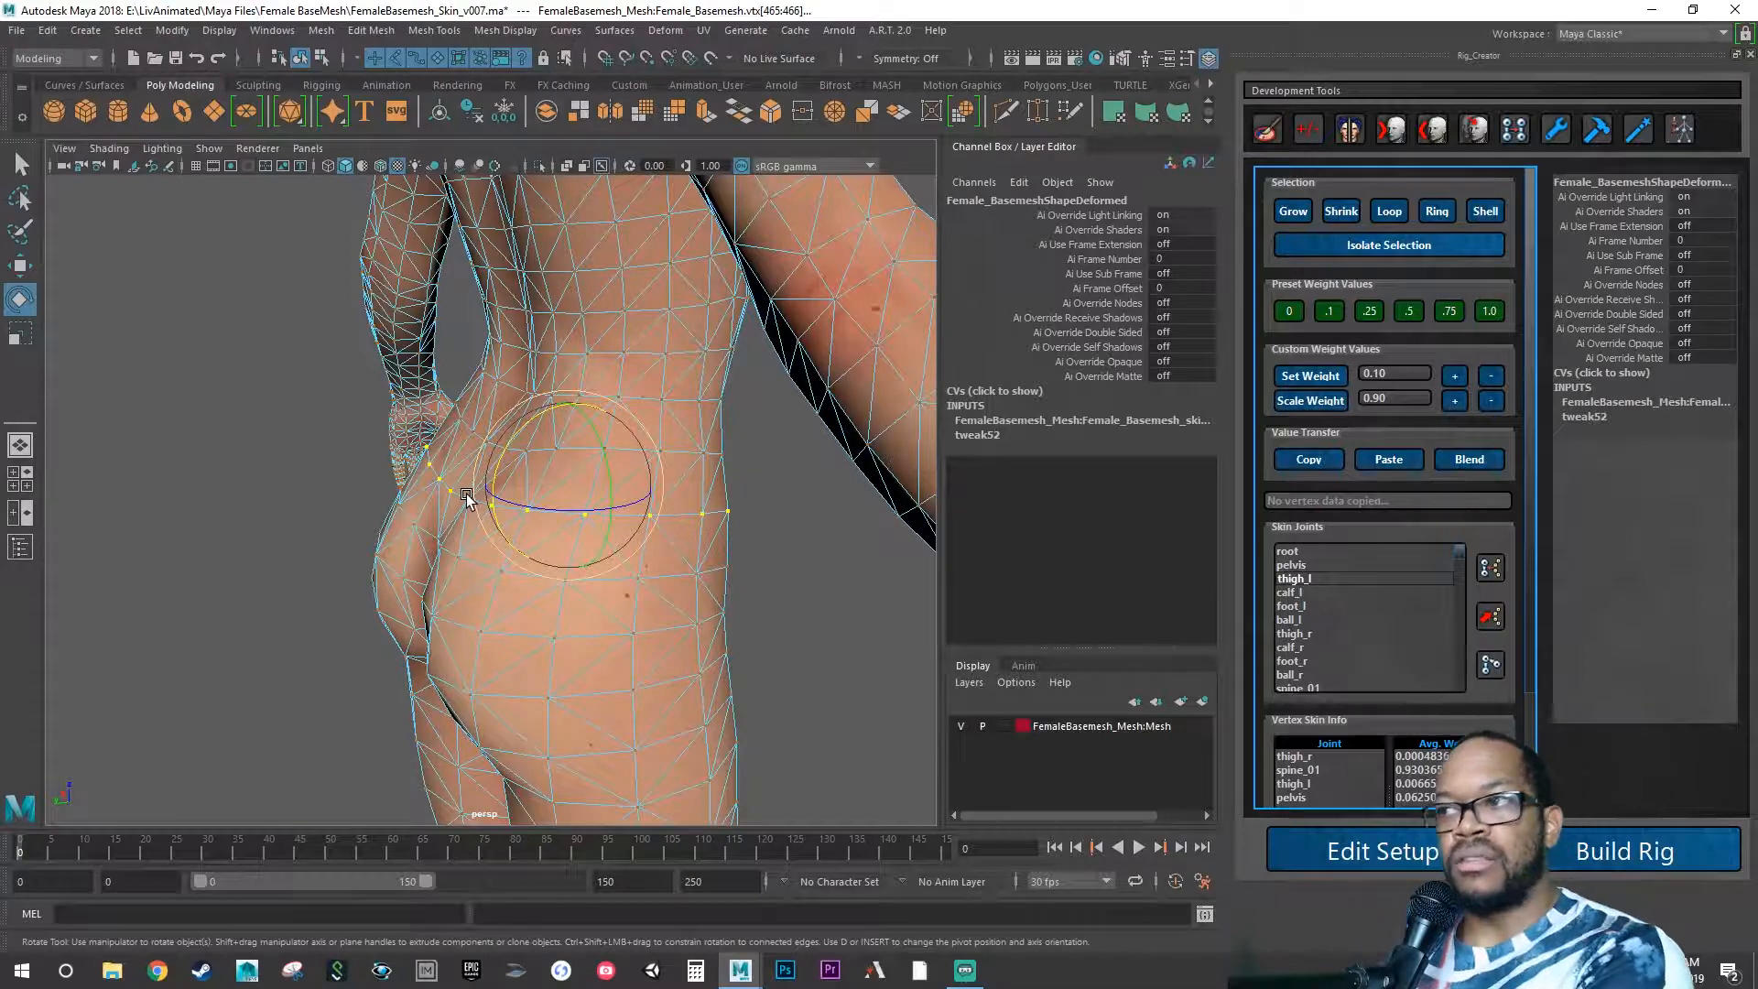
alt+drag(465, 493, 632, 549)
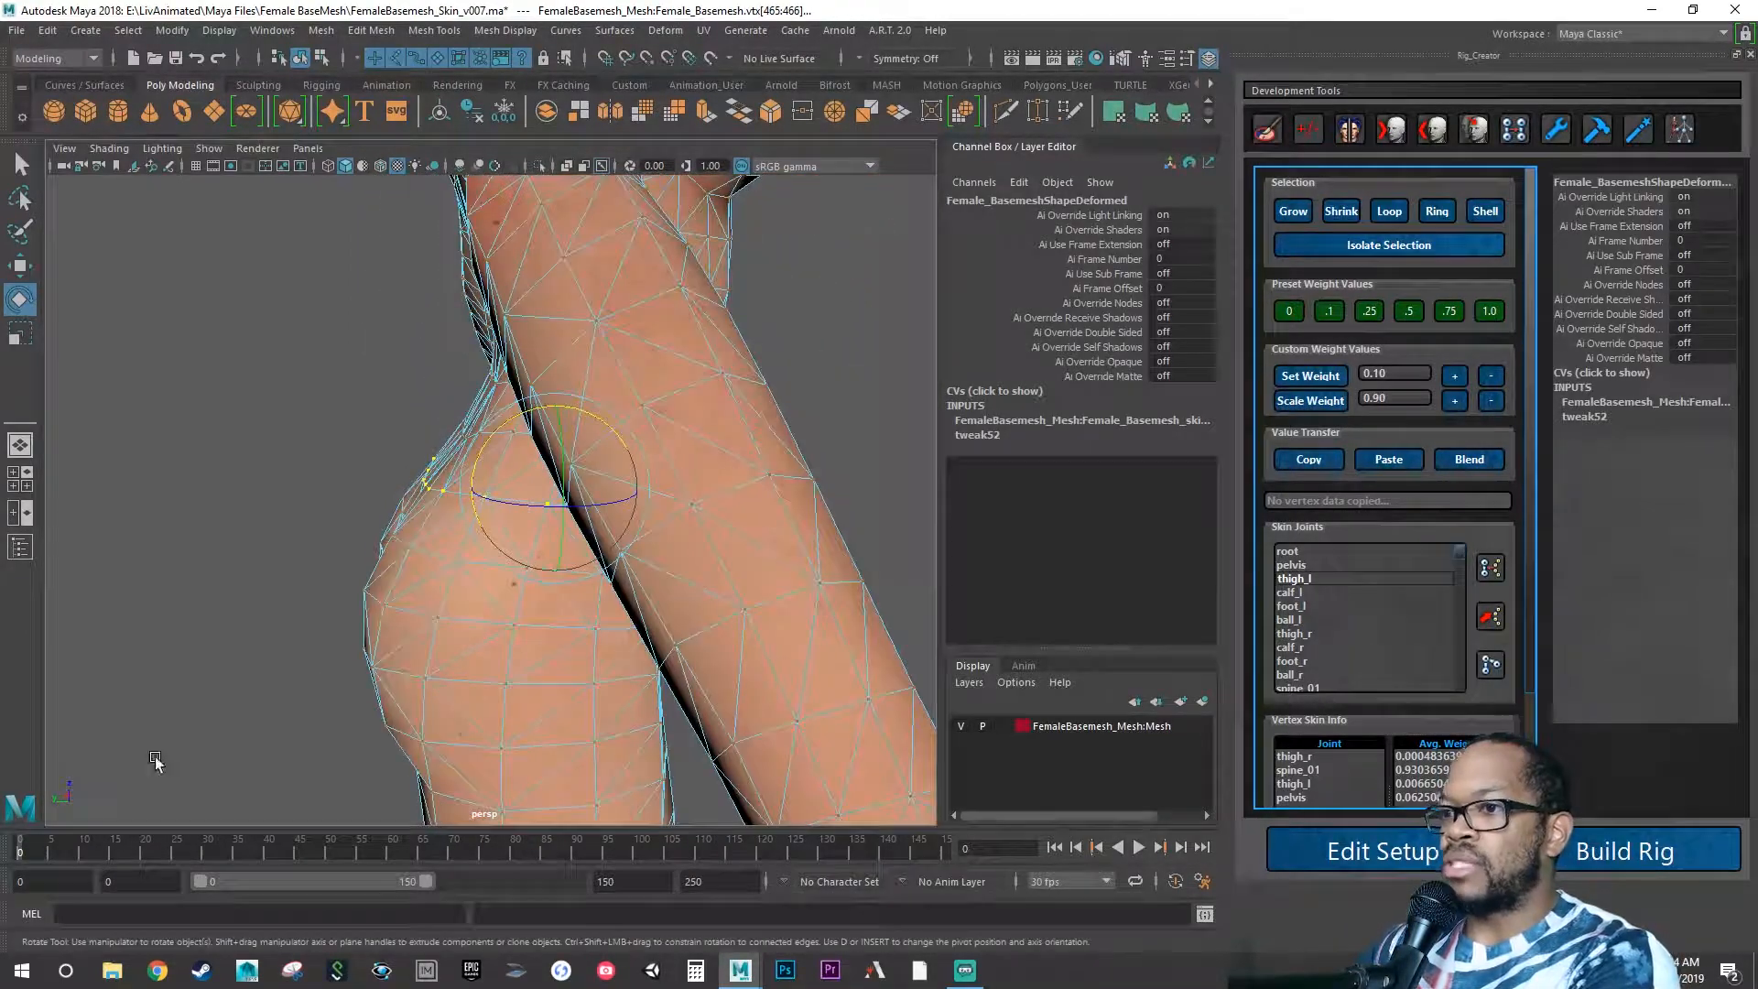
At frame 20, choose pelvis among the skin joints and set the custom Set Weight value to 0.05.
drag(181, 852, 143, 852)
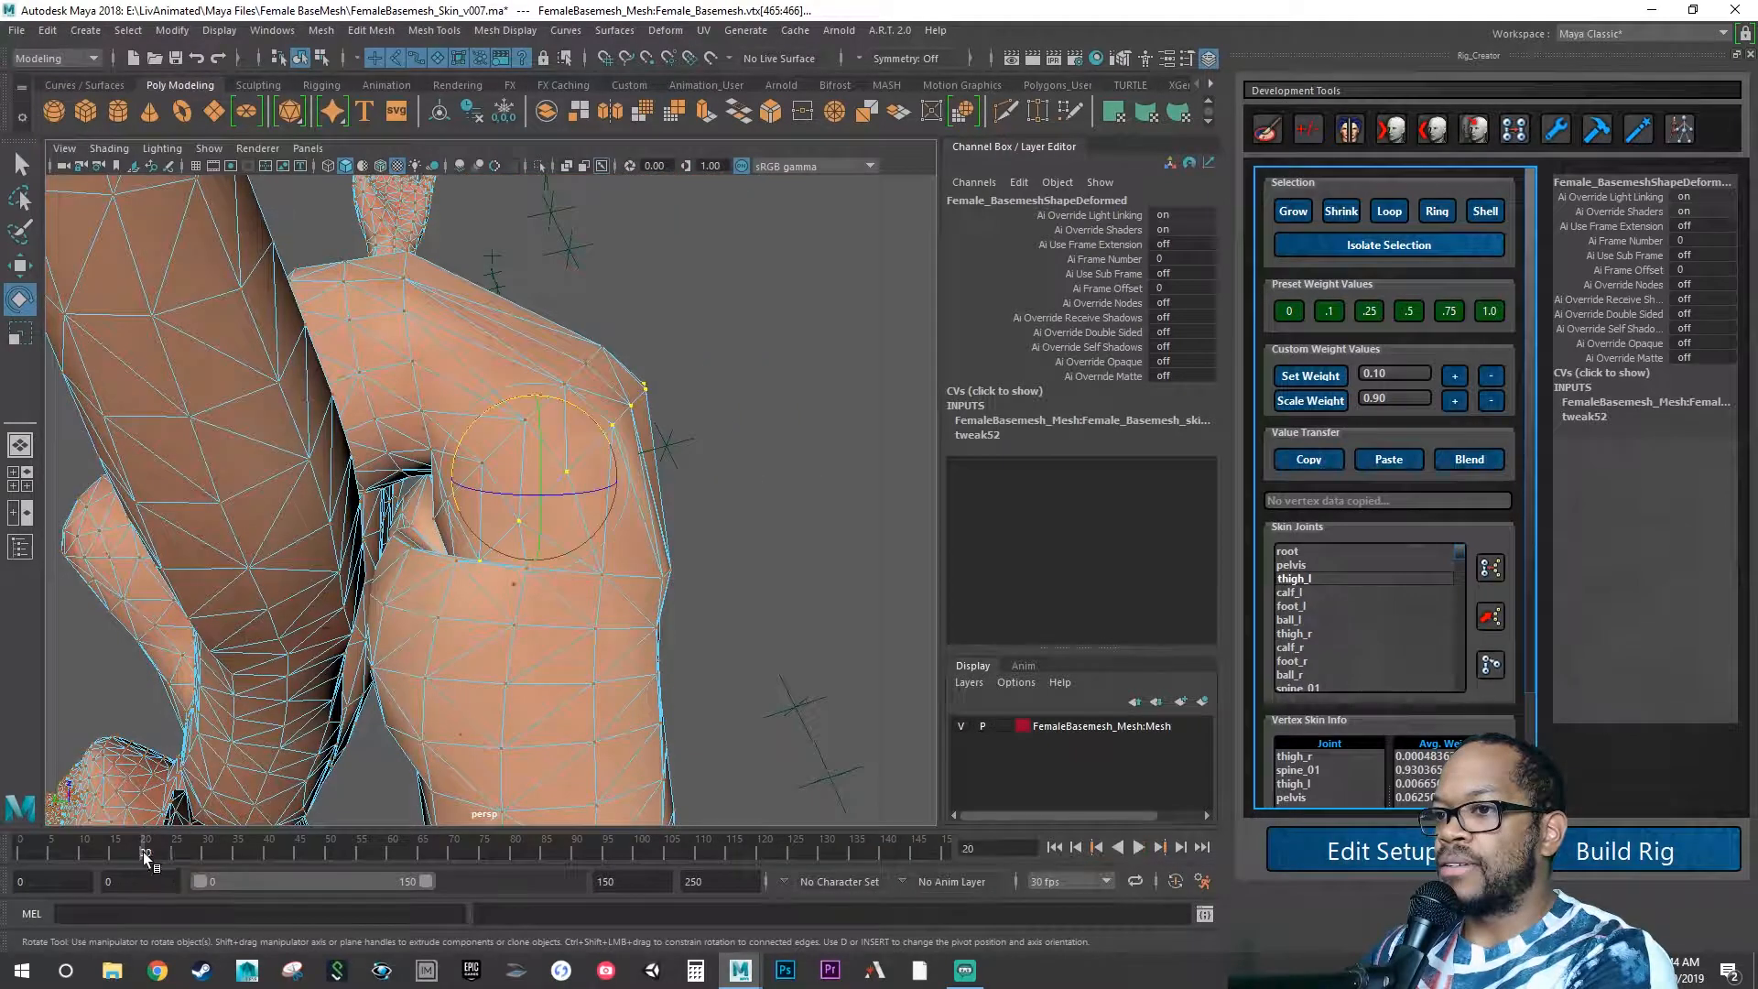
alt+drag(444, 631, 441, 629)
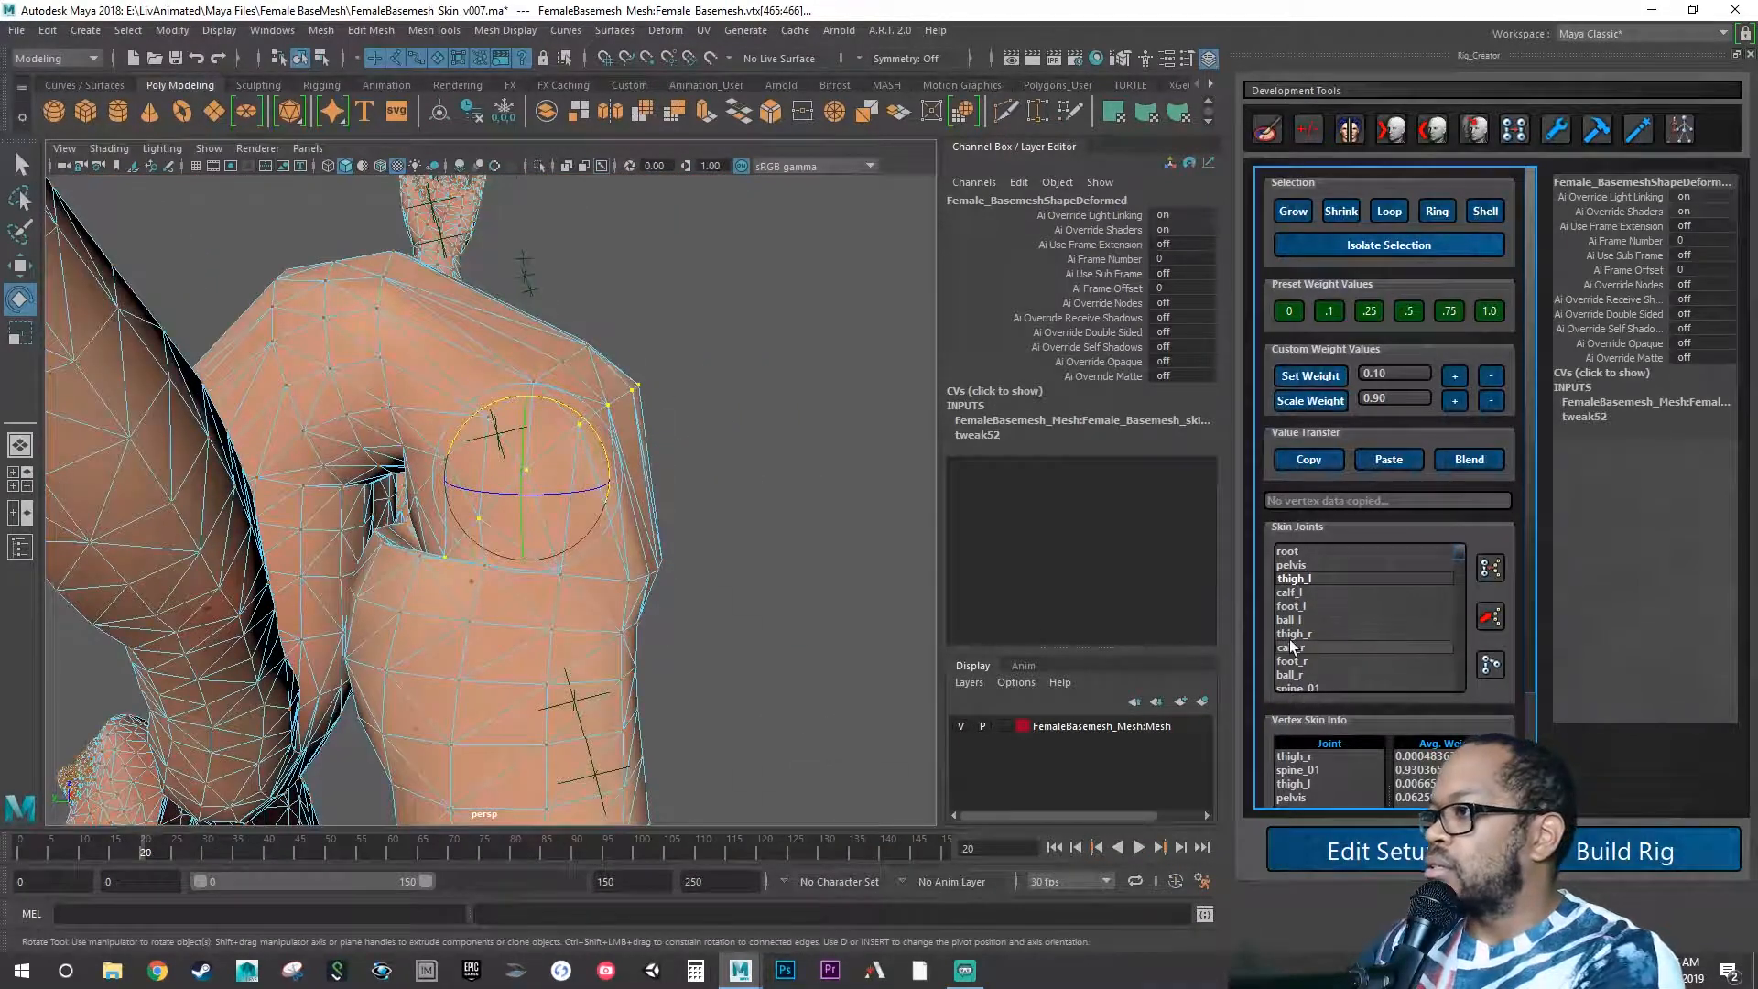
scroll(1432, 706, down, 3)
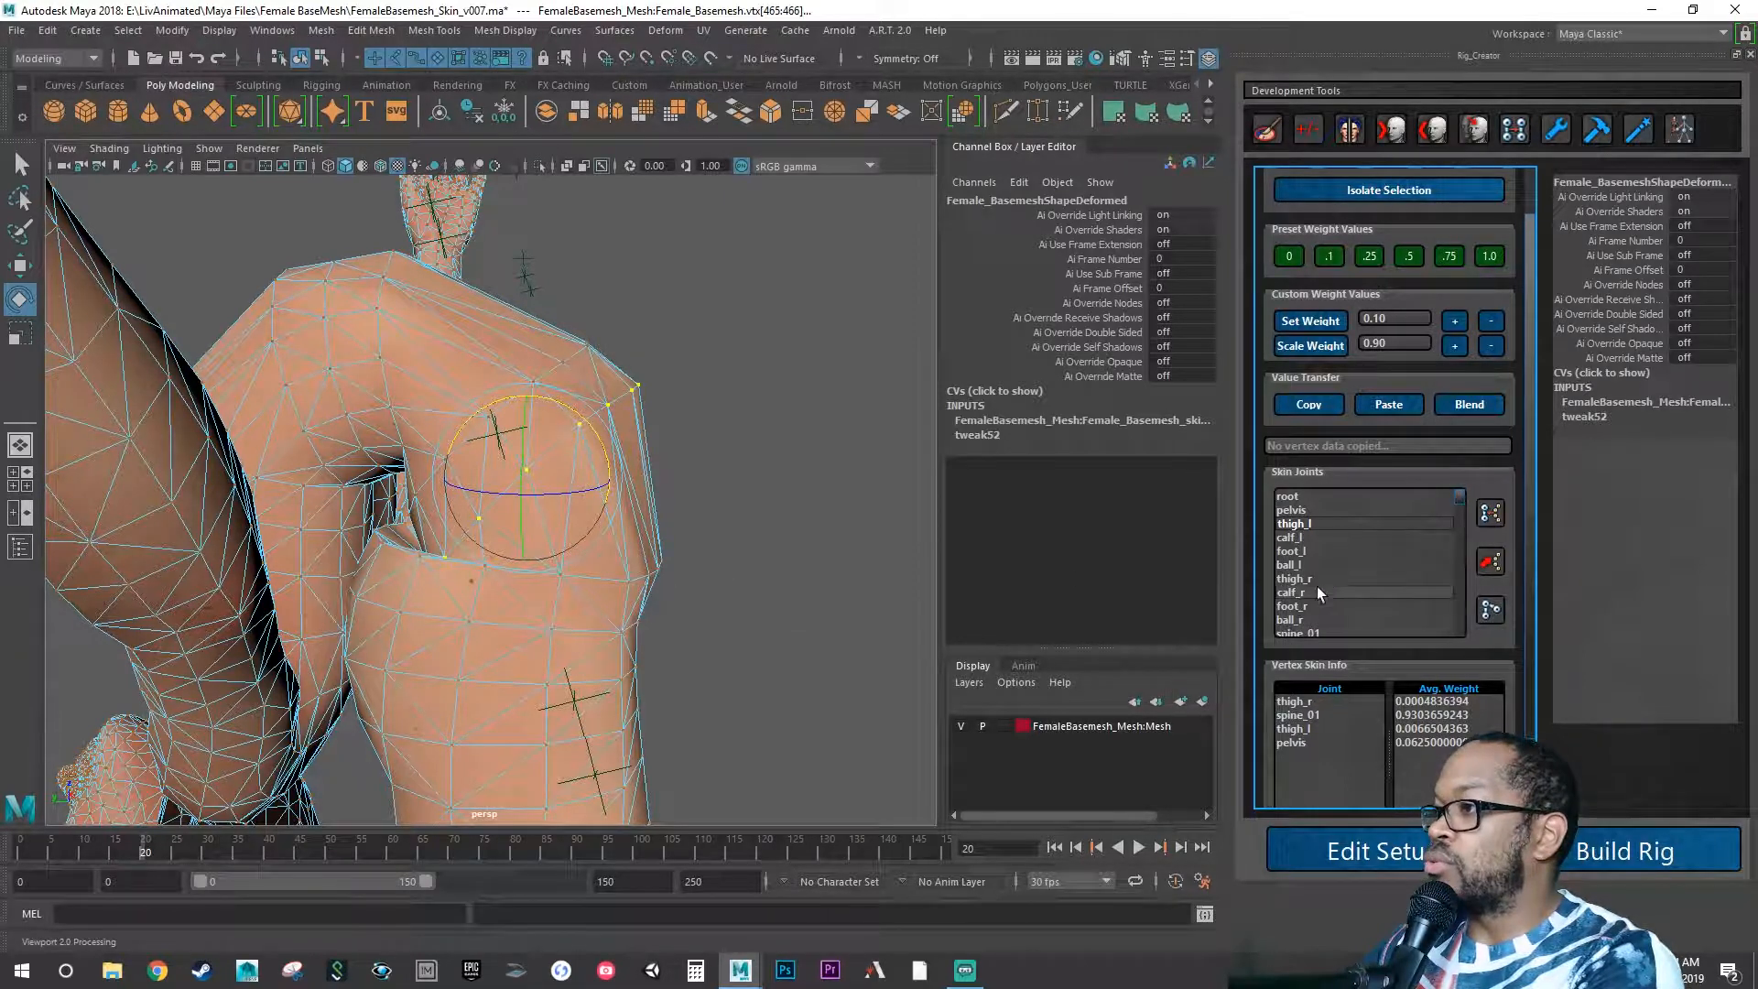
click(1295, 510)
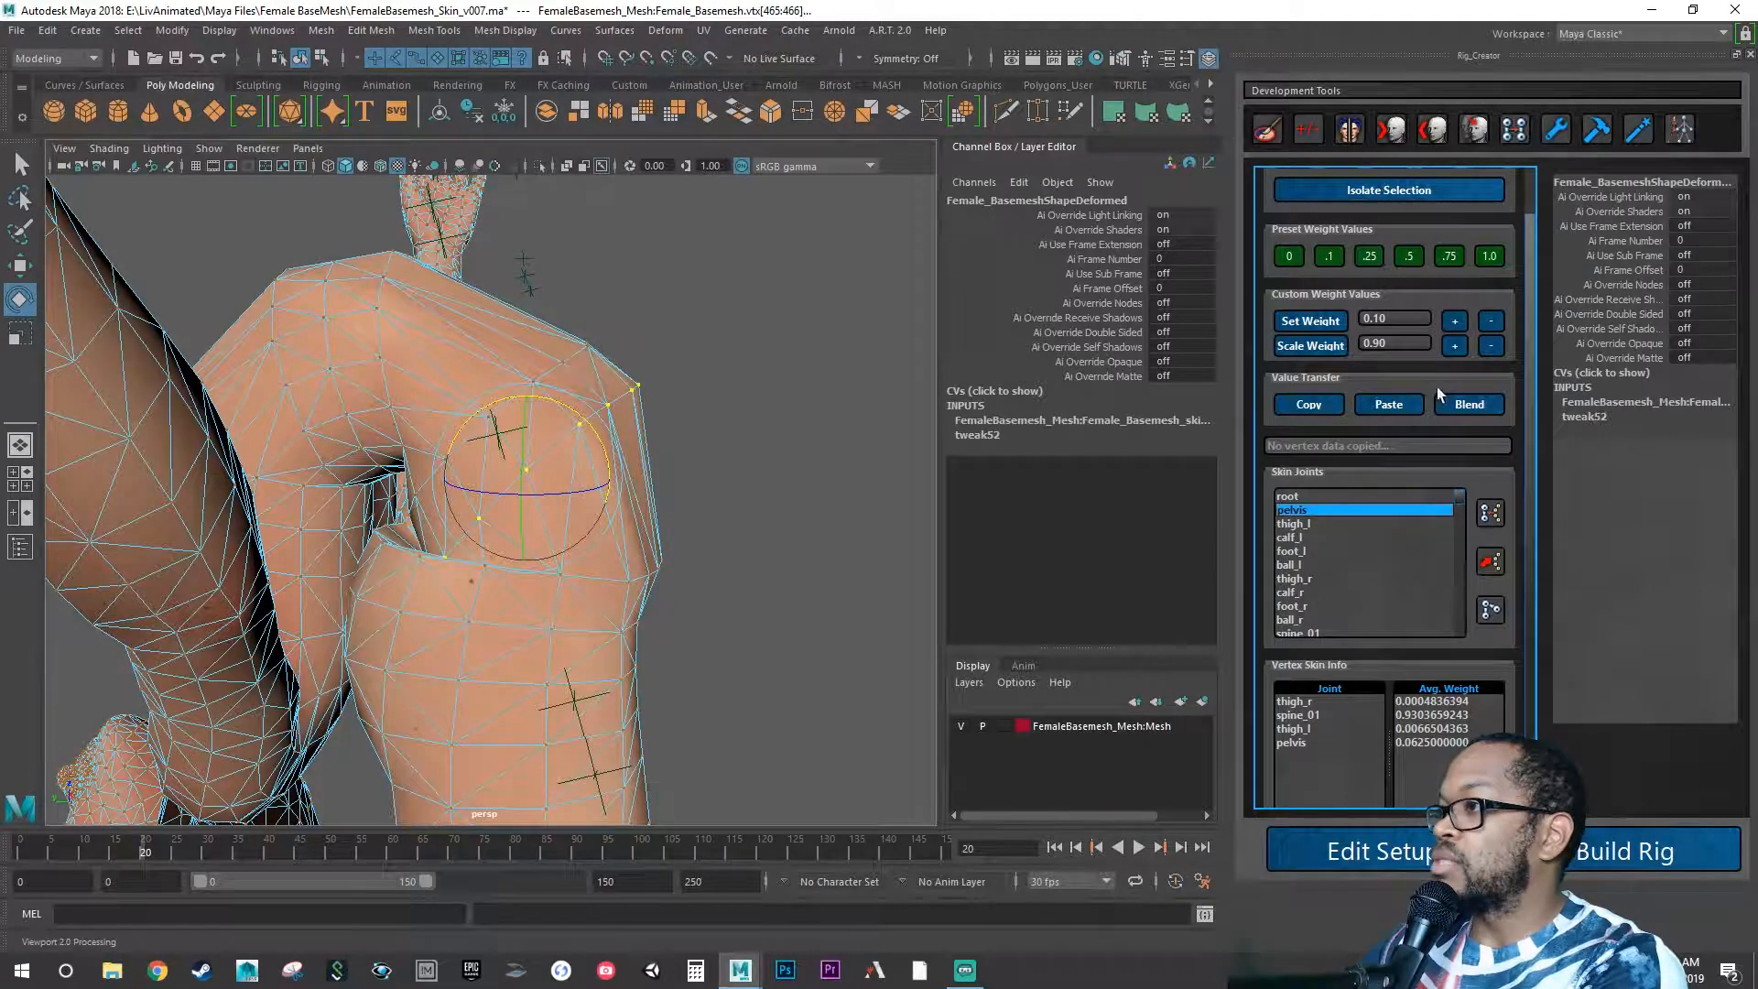
drag(1417, 321, 1351, 321)
text(.5)
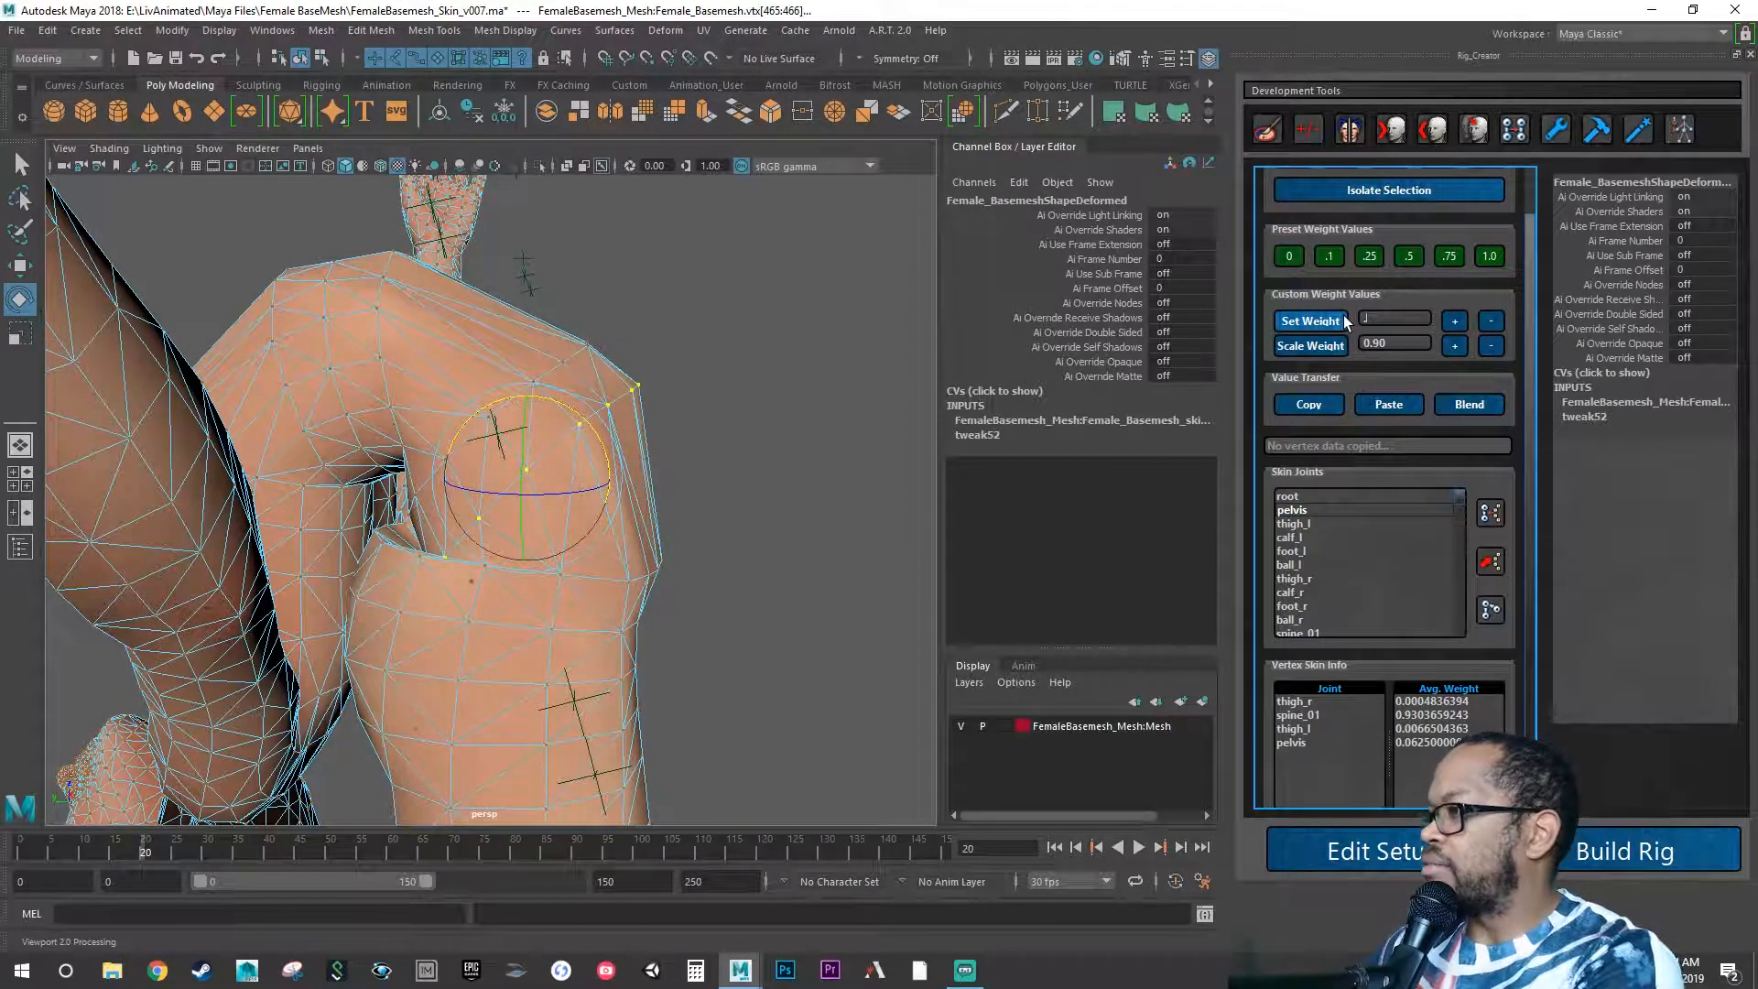
key(Return)
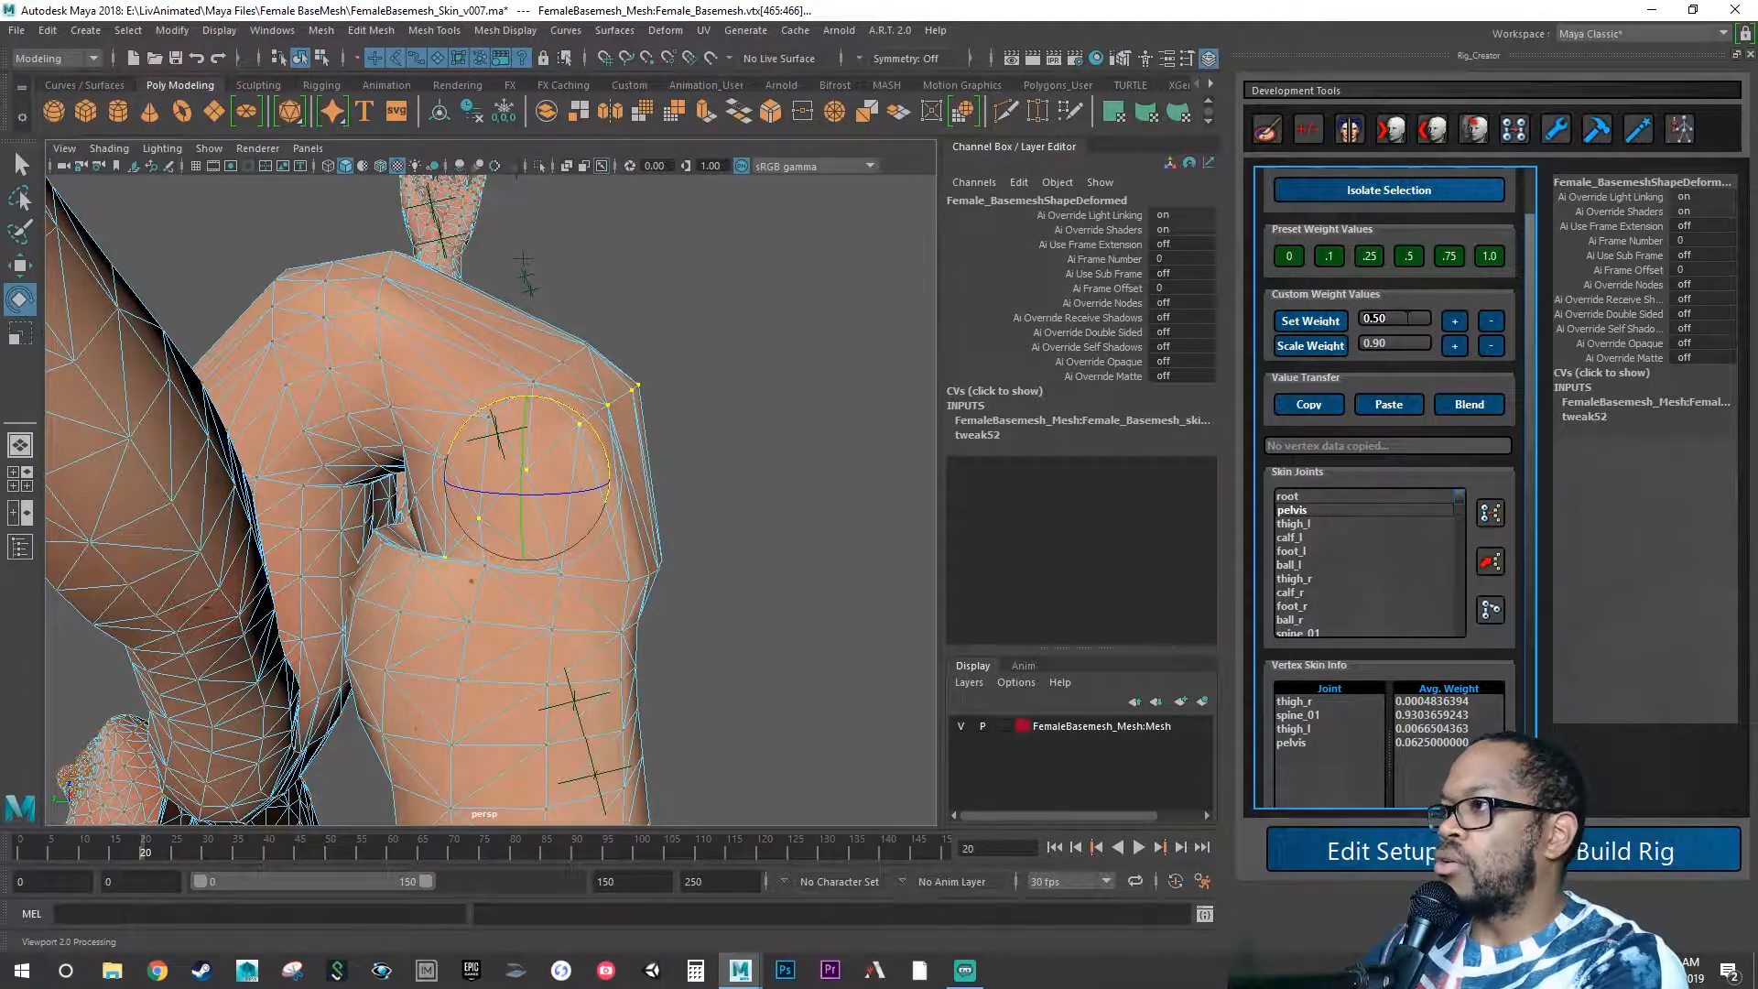
text(.05)
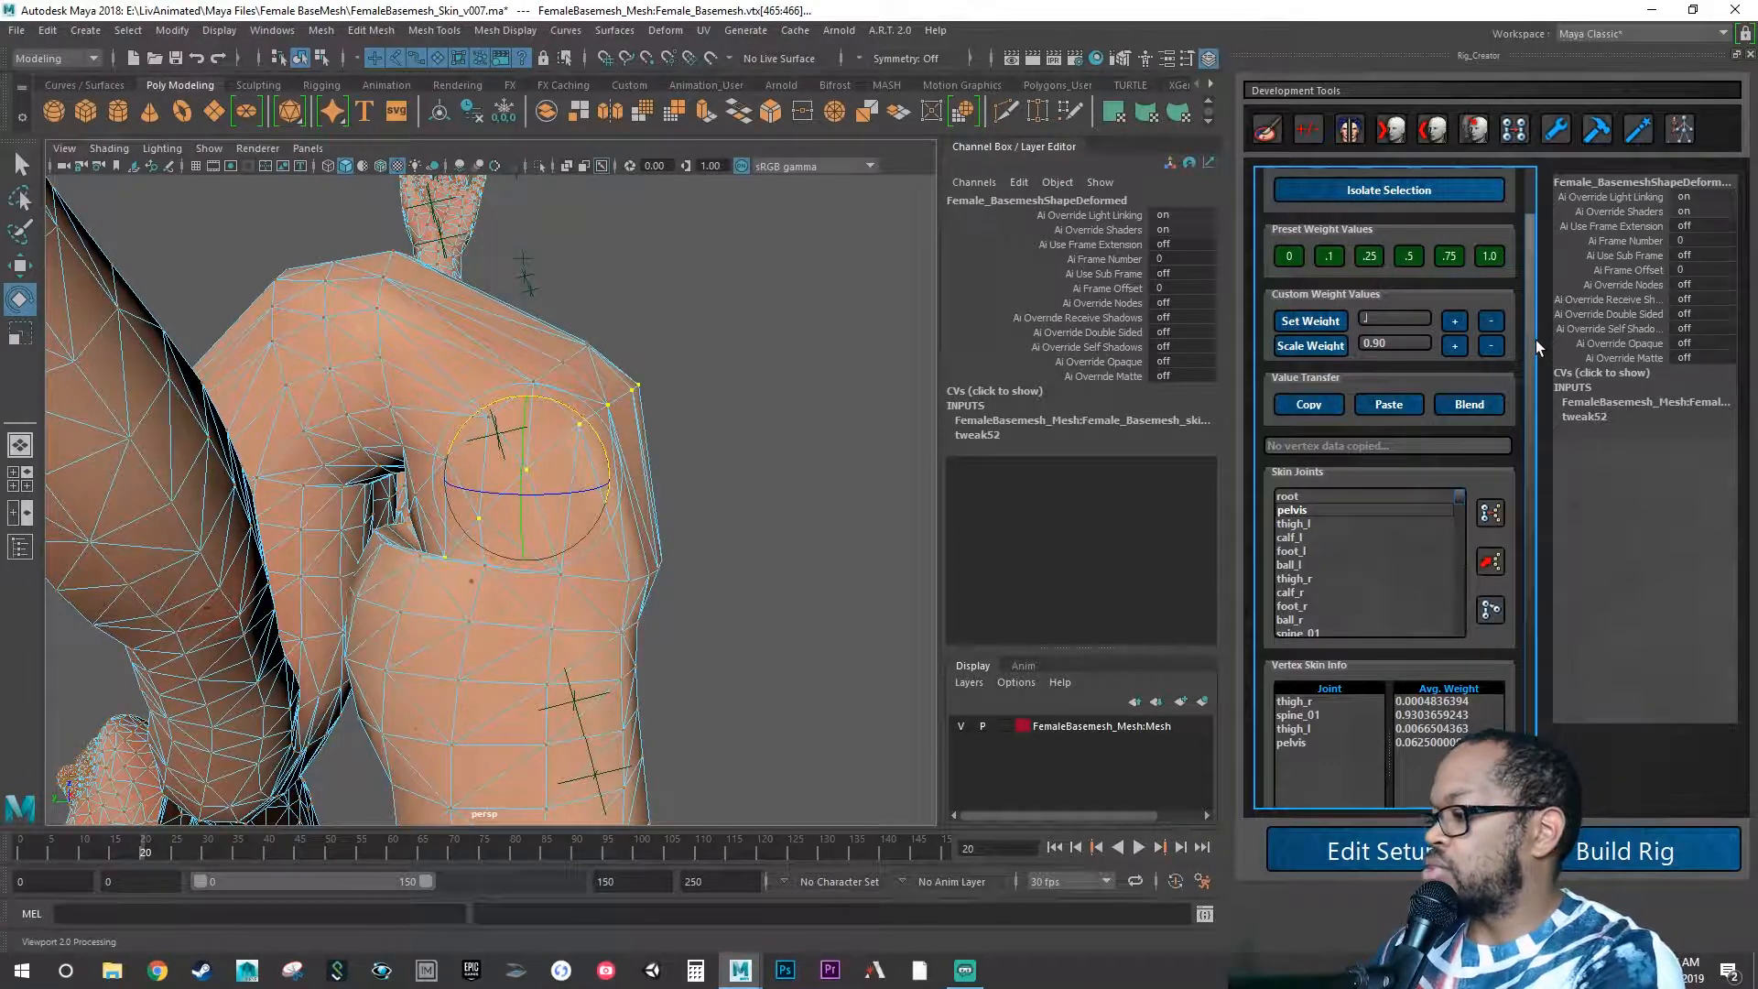
key(Return)
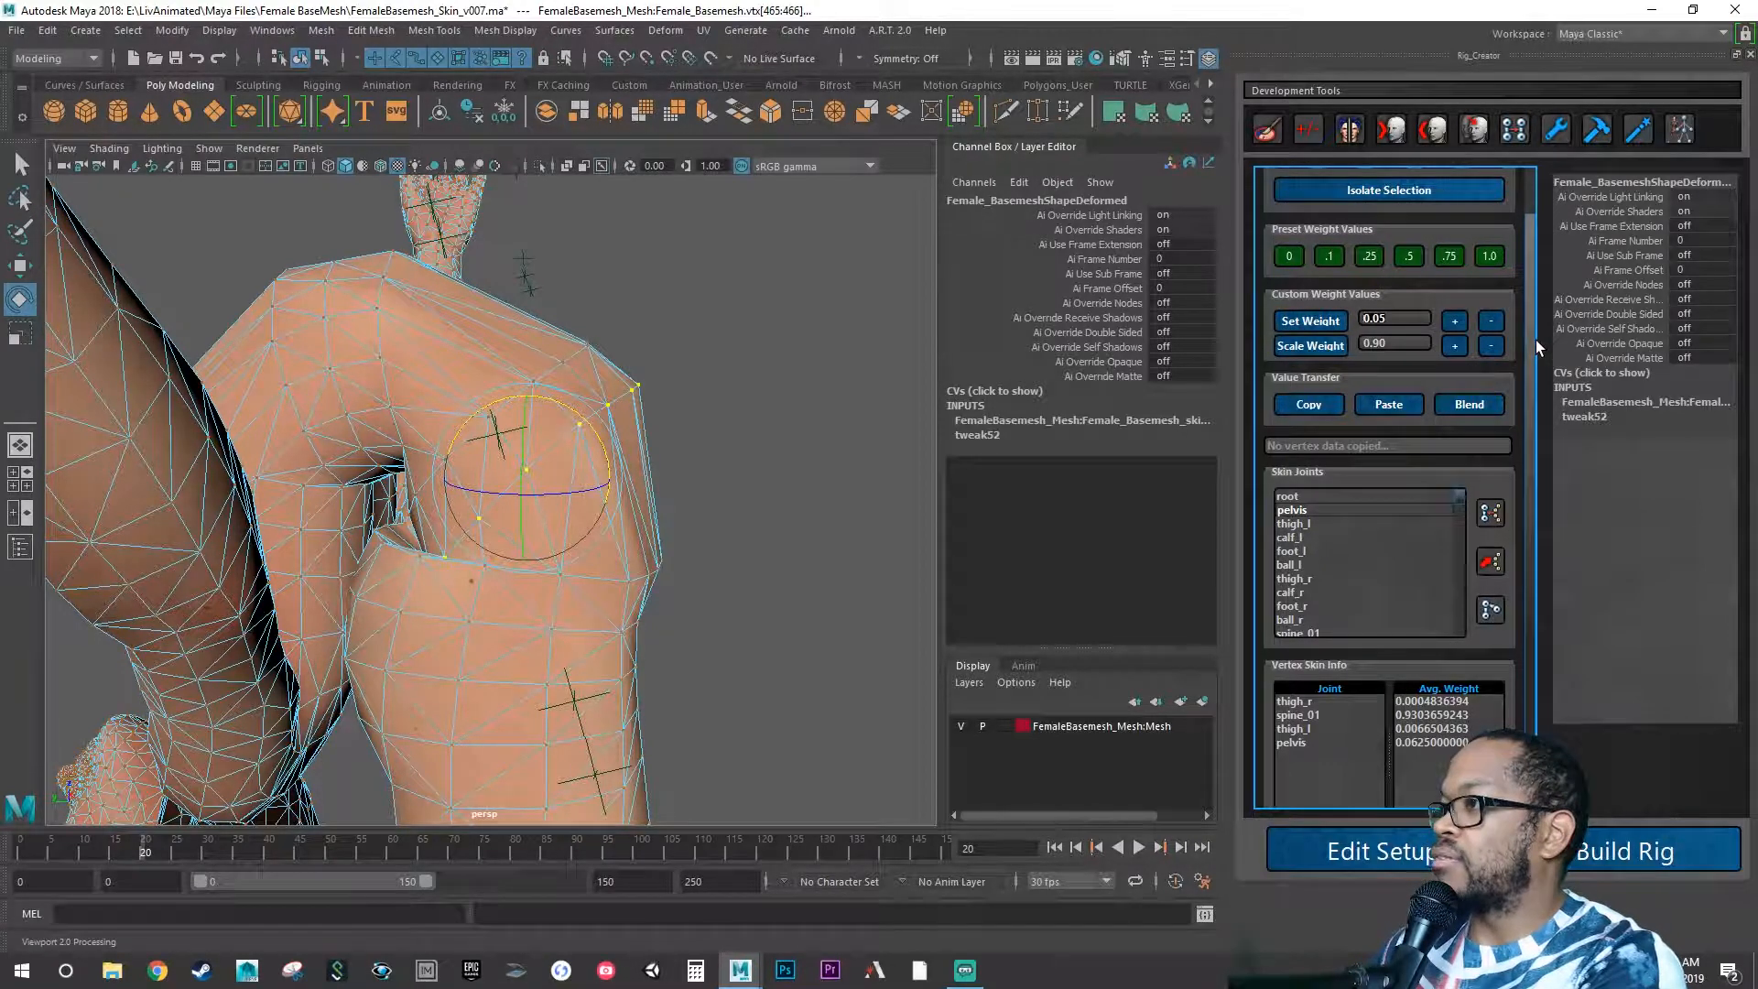
Raise the hip ring's pelvis weight in repeated 0.05 increments to an average of about 0.86.
click(1455, 322)
click(1455, 323)
click(1455, 322)
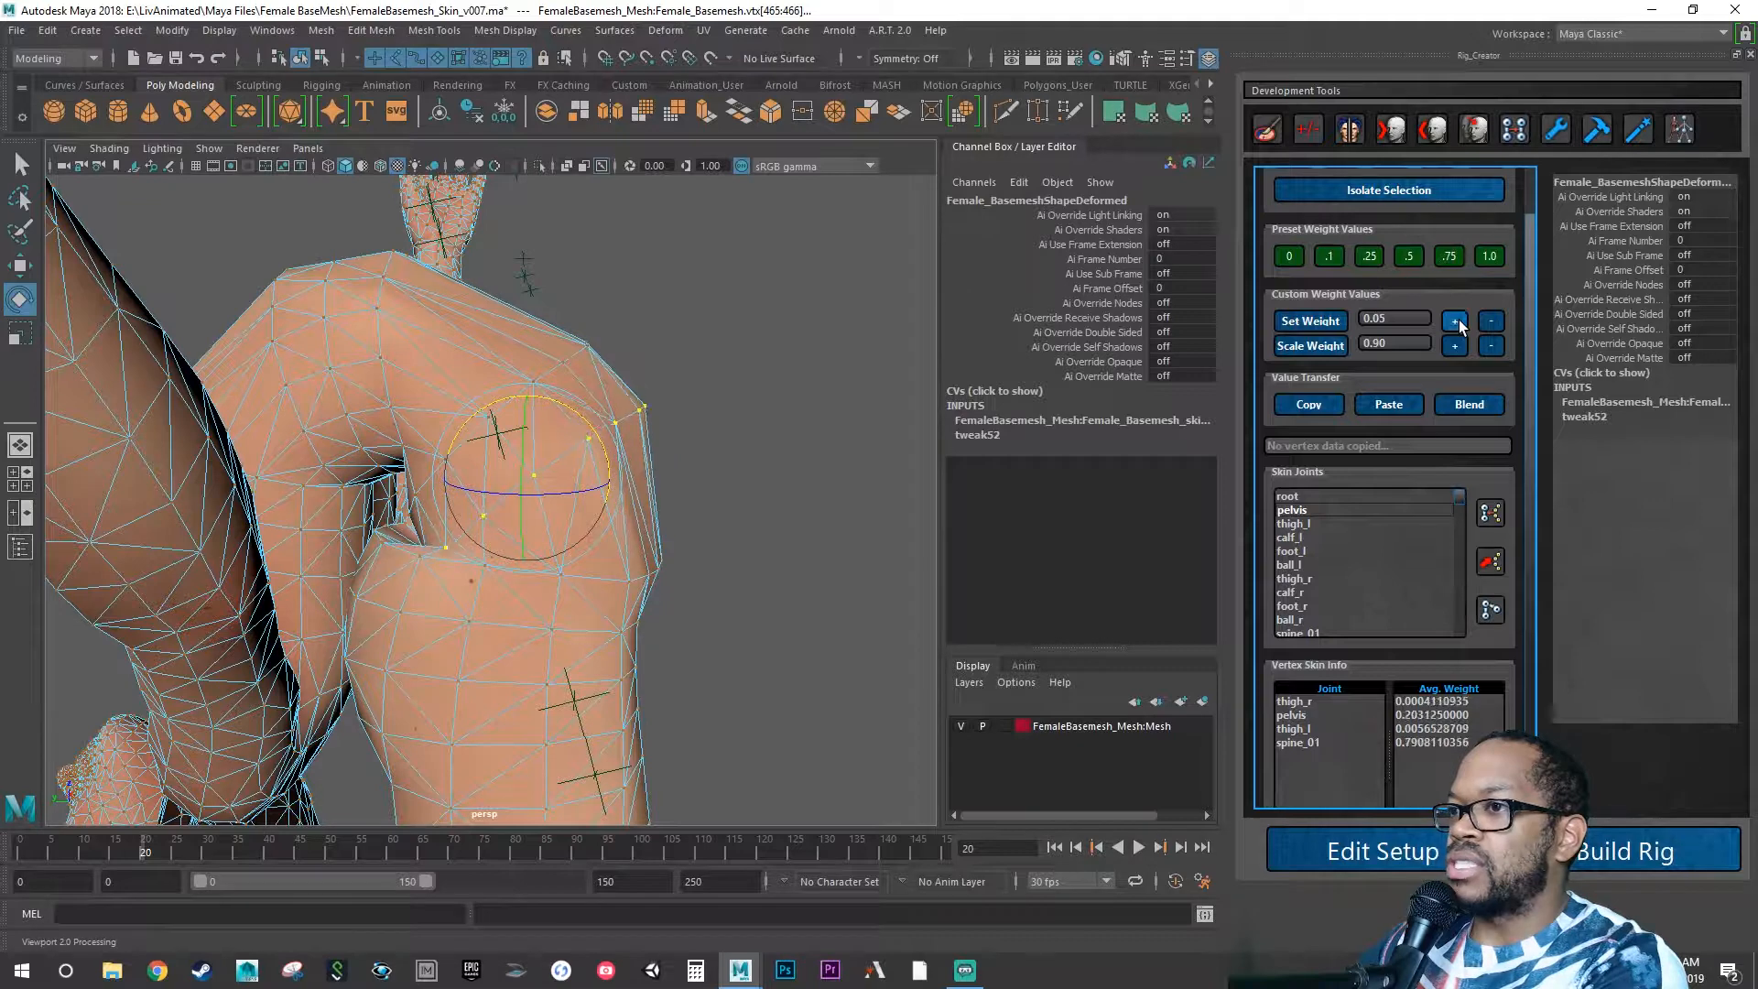
click(1454, 322)
click(1454, 322)
click(1455, 322)
click(1454, 322)
click(1454, 323)
click(1454, 323)
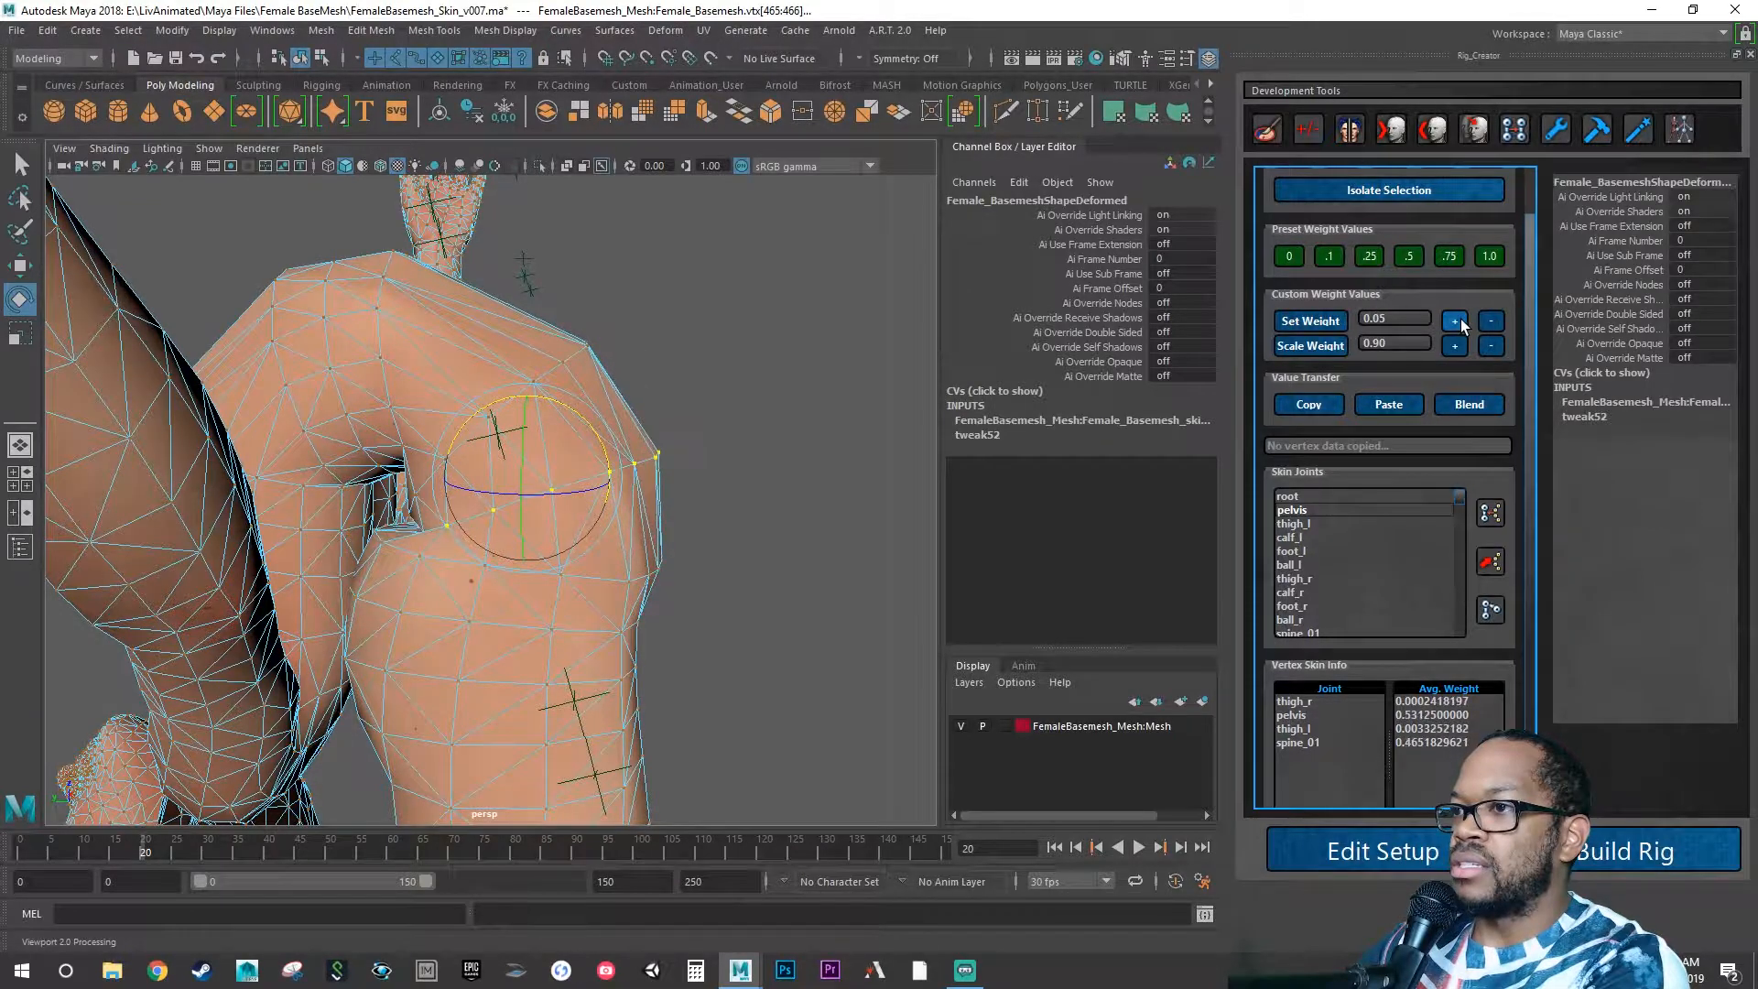
click(1454, 322)
click(1454, 322)
click(1454, 322)
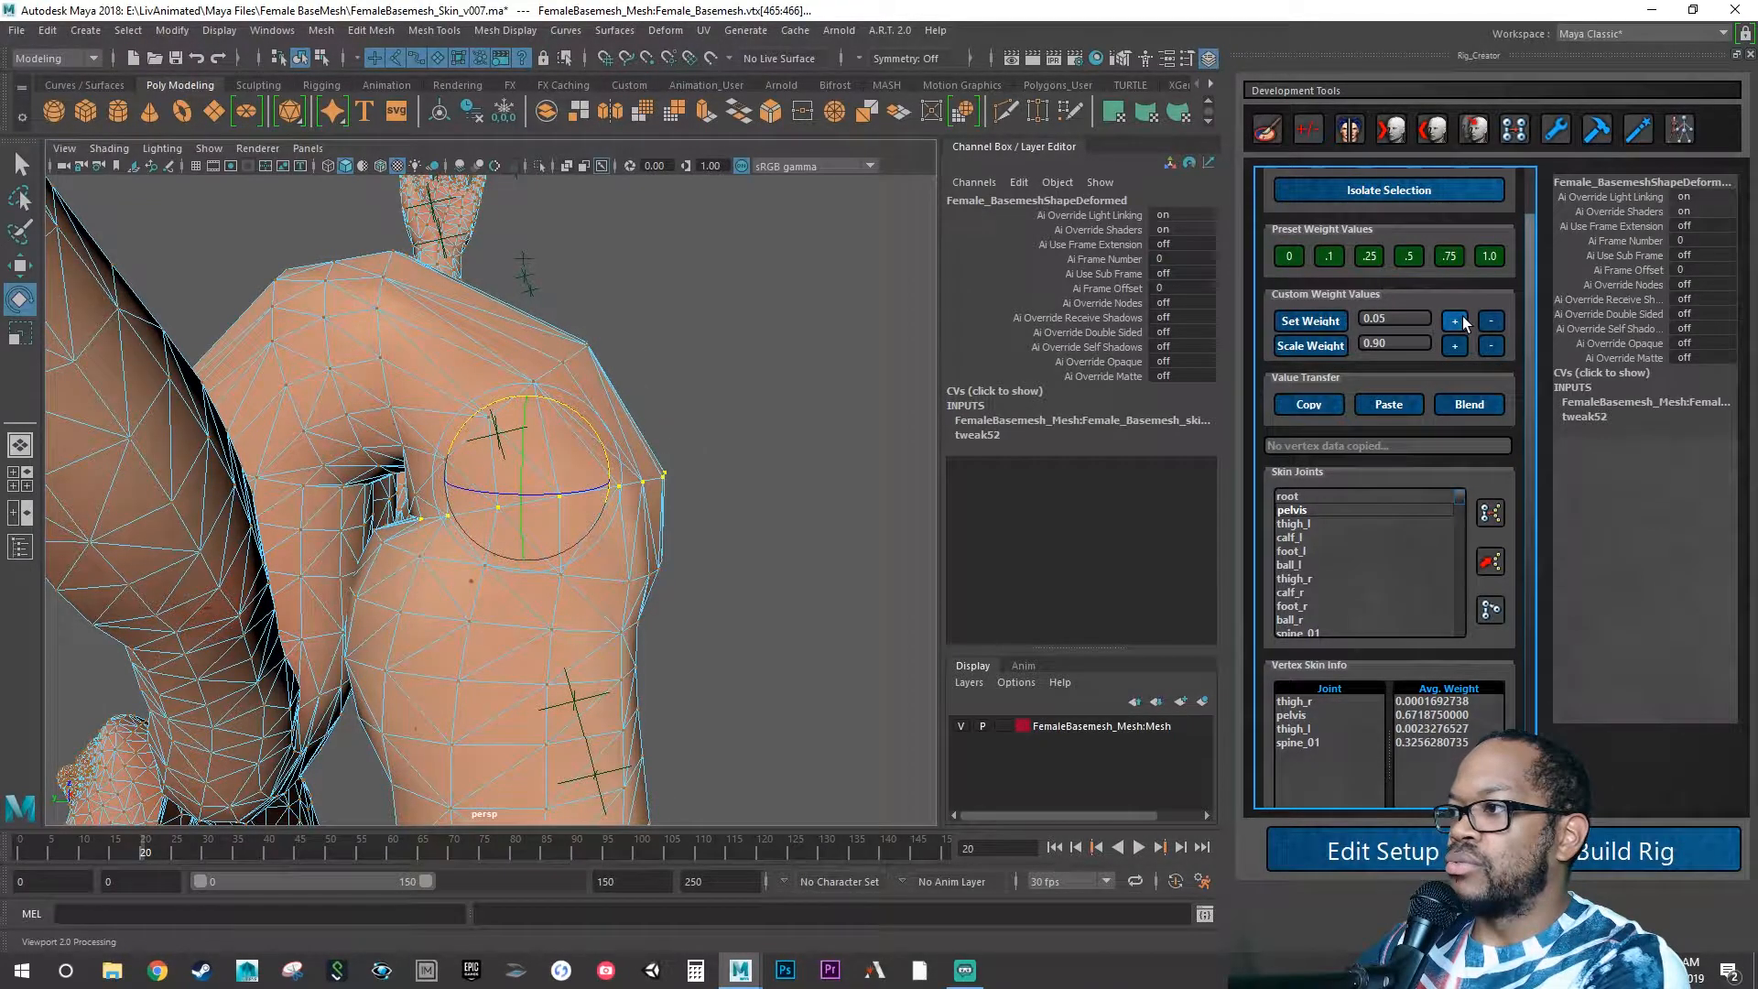
click(1462, 319)
click(1462, 319)
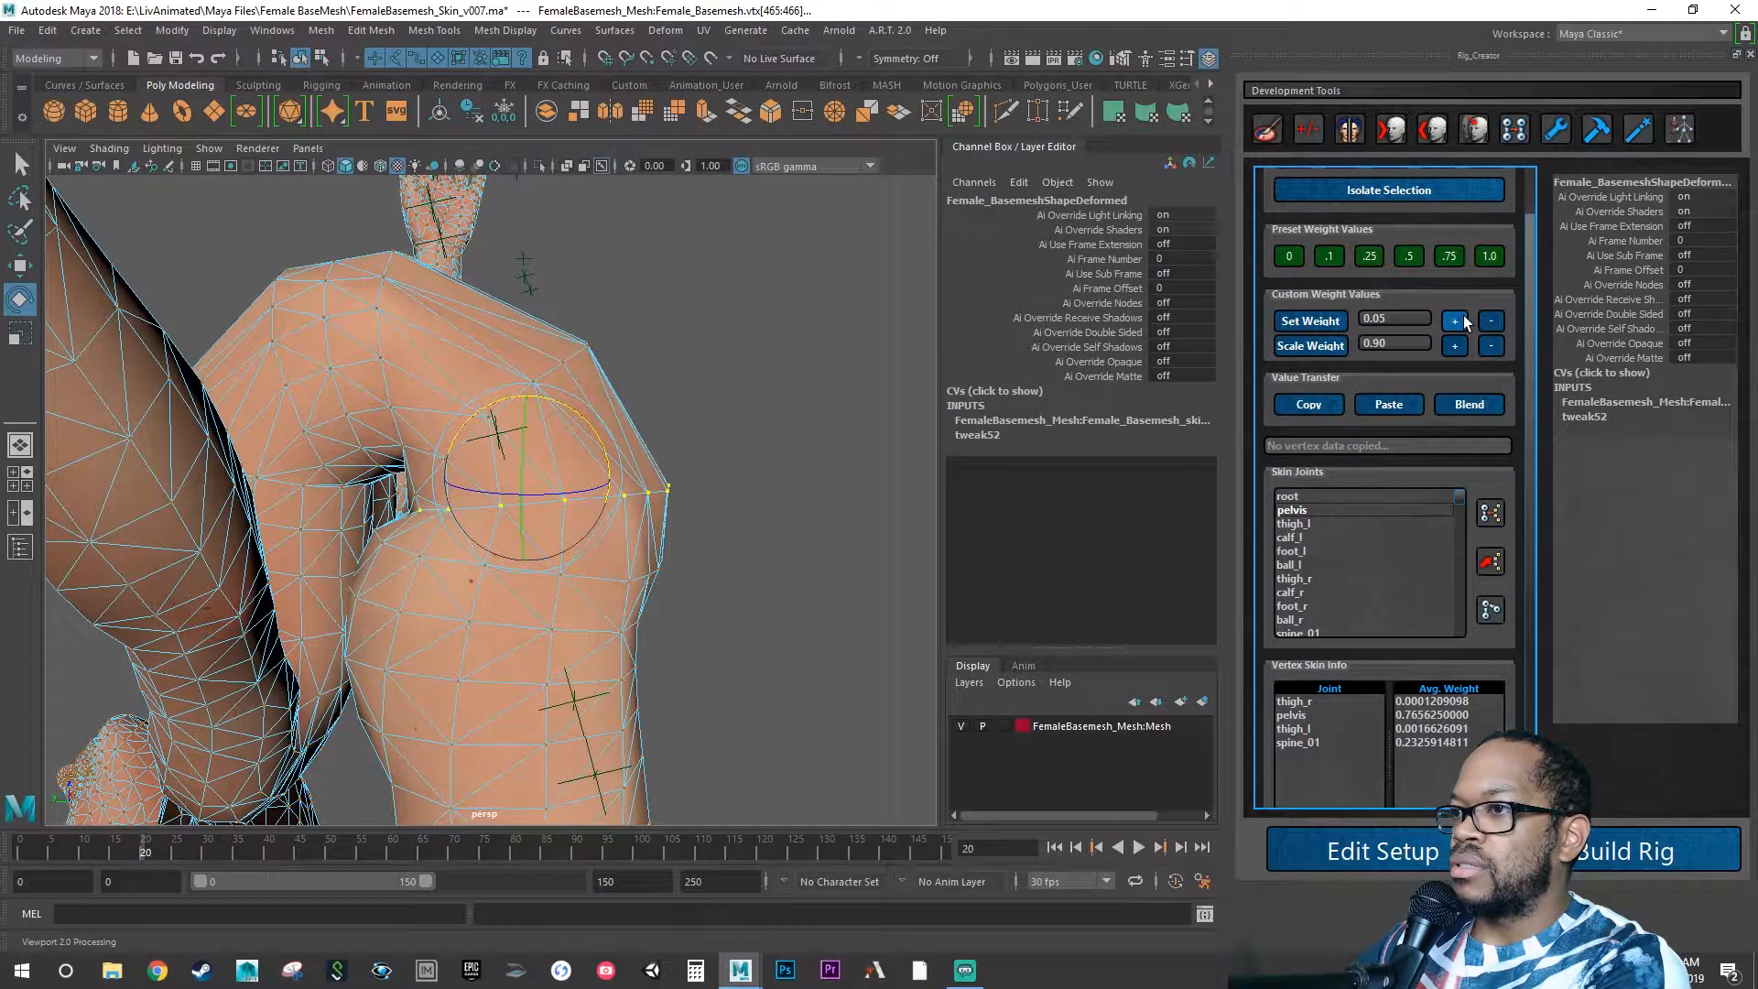
click(1462, 320)
click(1462, 321)
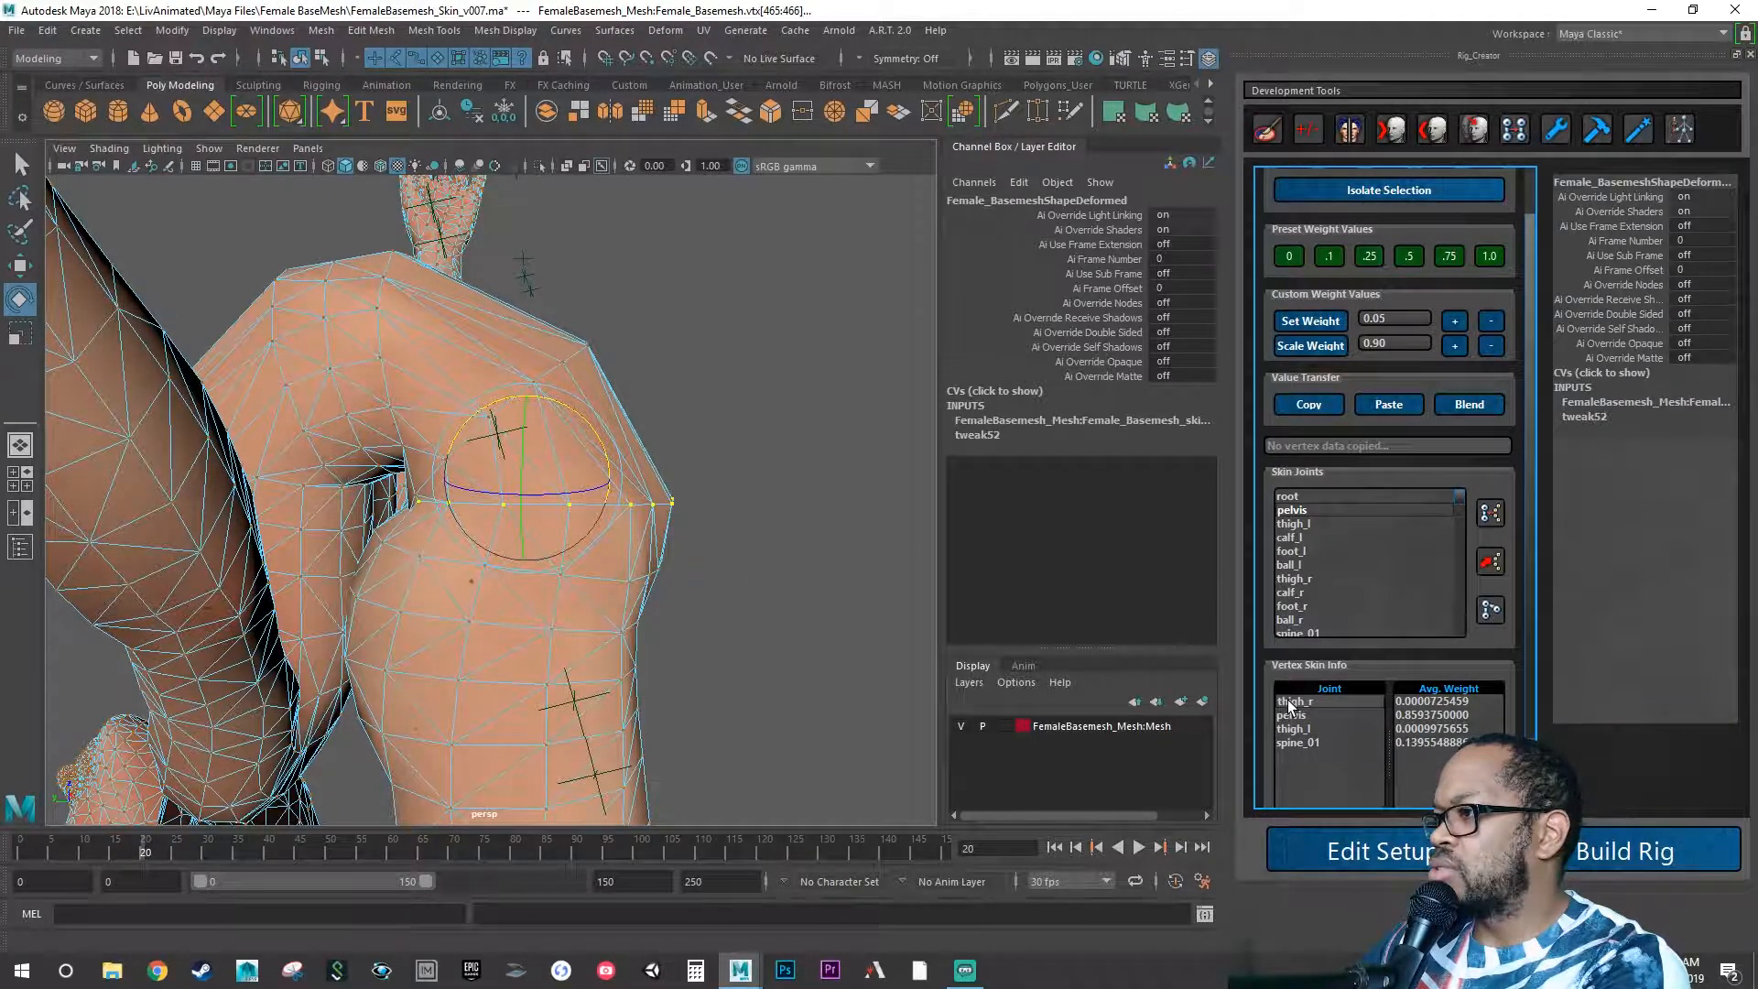
Set the thigh_r and thigh_l weights of the hip ring's vertices to 0.
click(1307, 580)
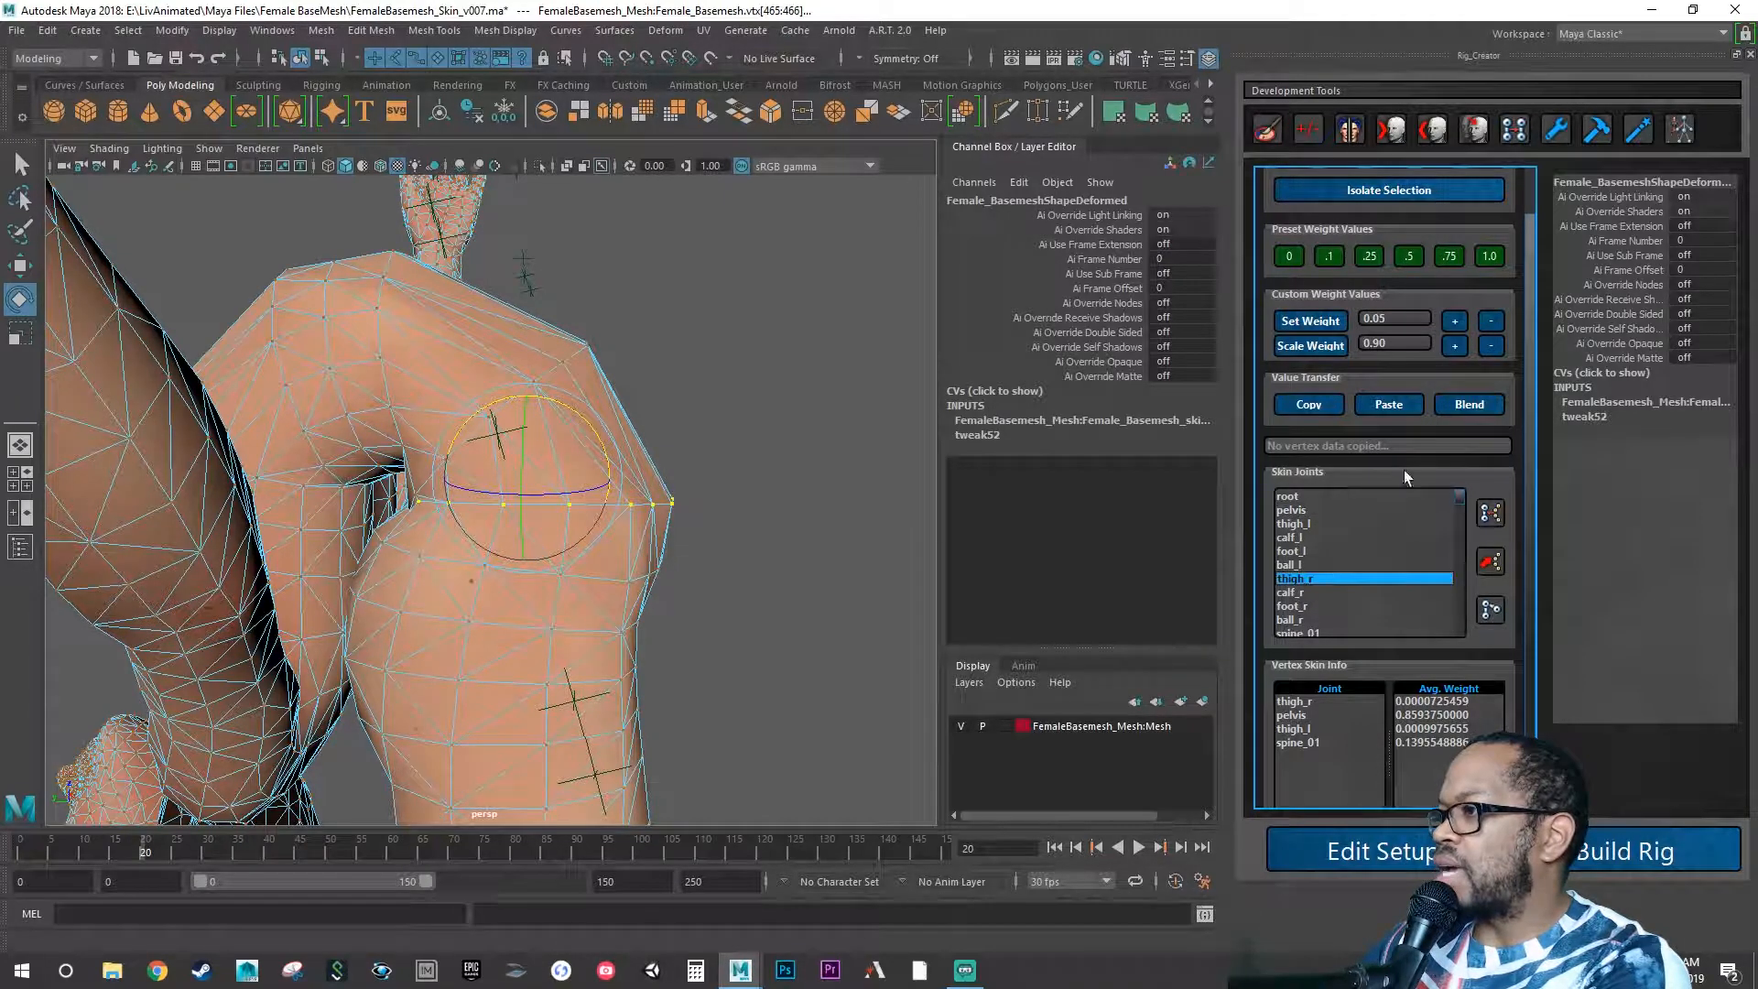
click(1290, 256)
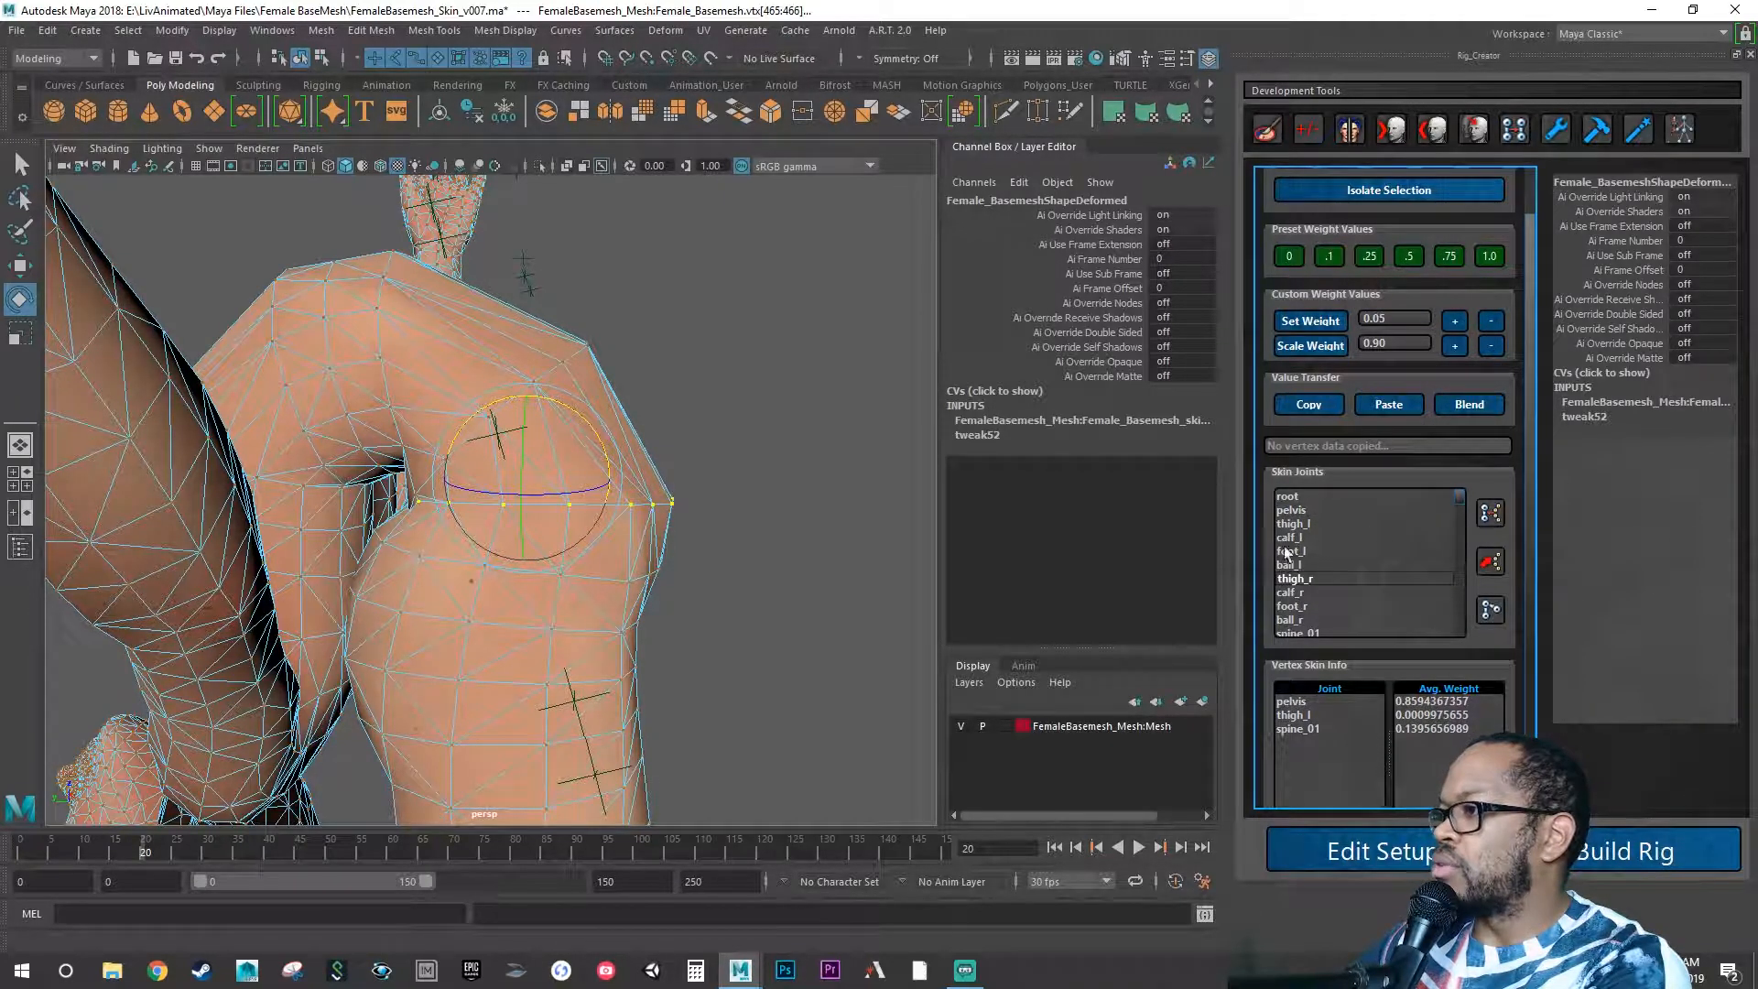
click(1305, 523)
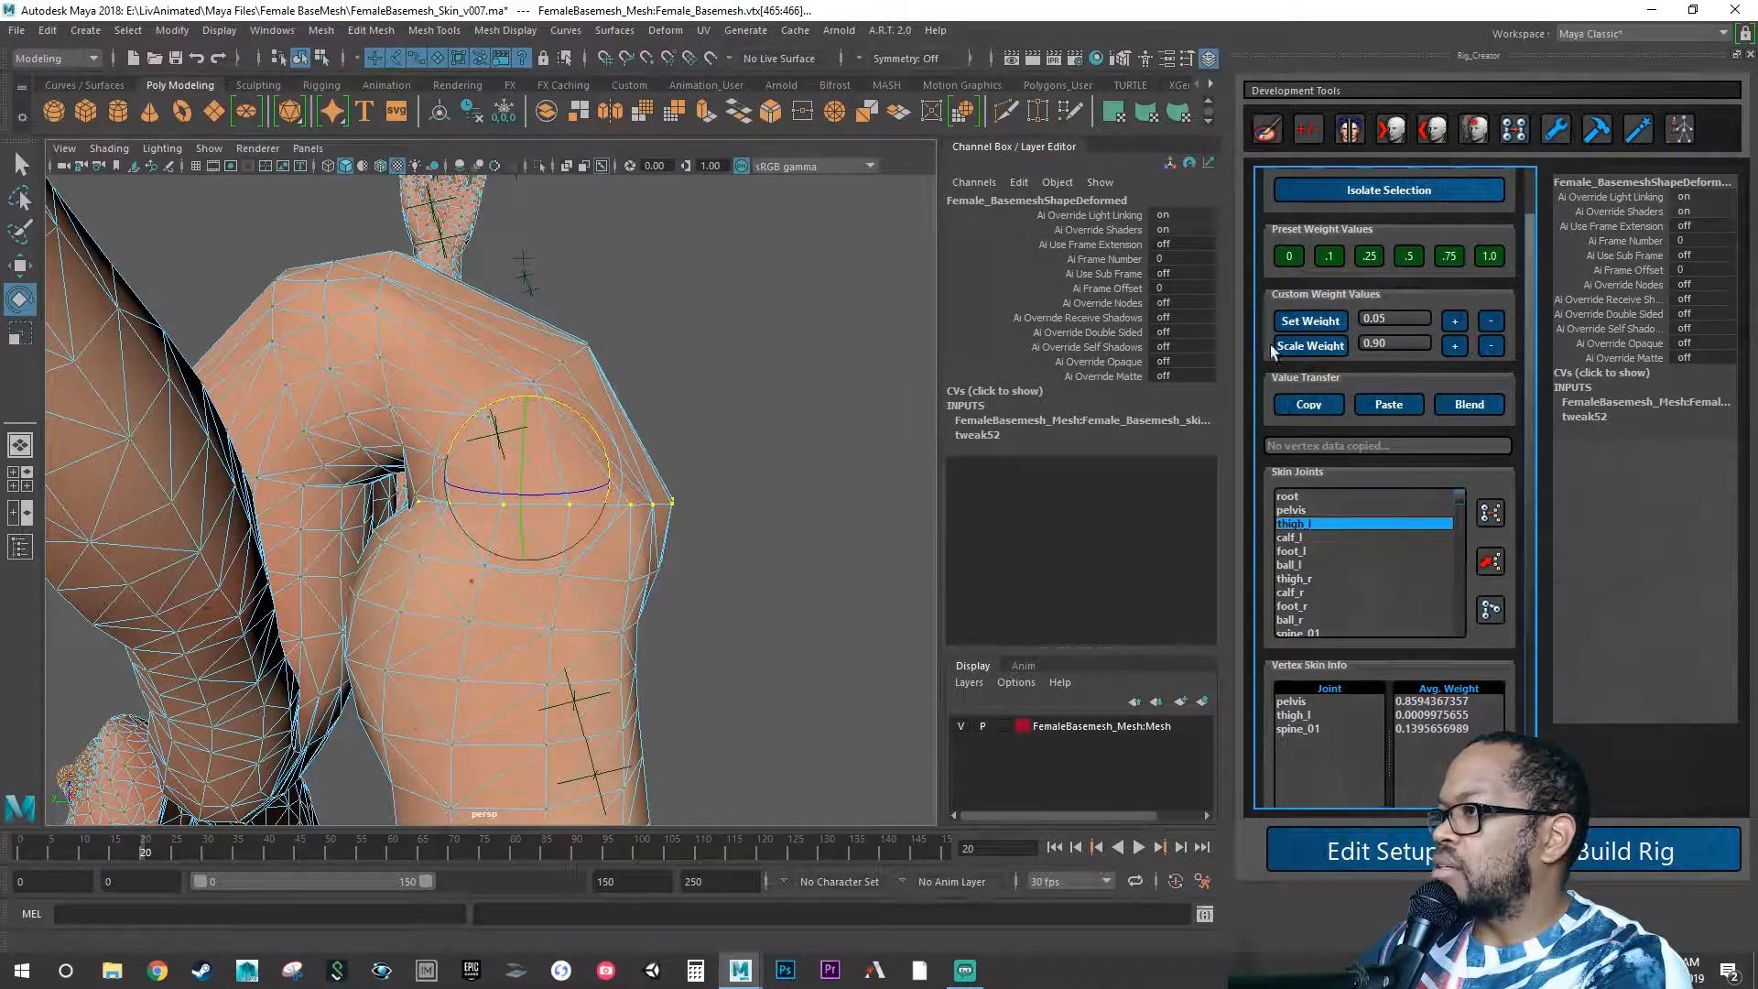
click(1290, 257)
Scrub the timeline from frame 20 back to frame 0 to check how the hip ring deforms.
alt+drag(911, 475, 673, 524)
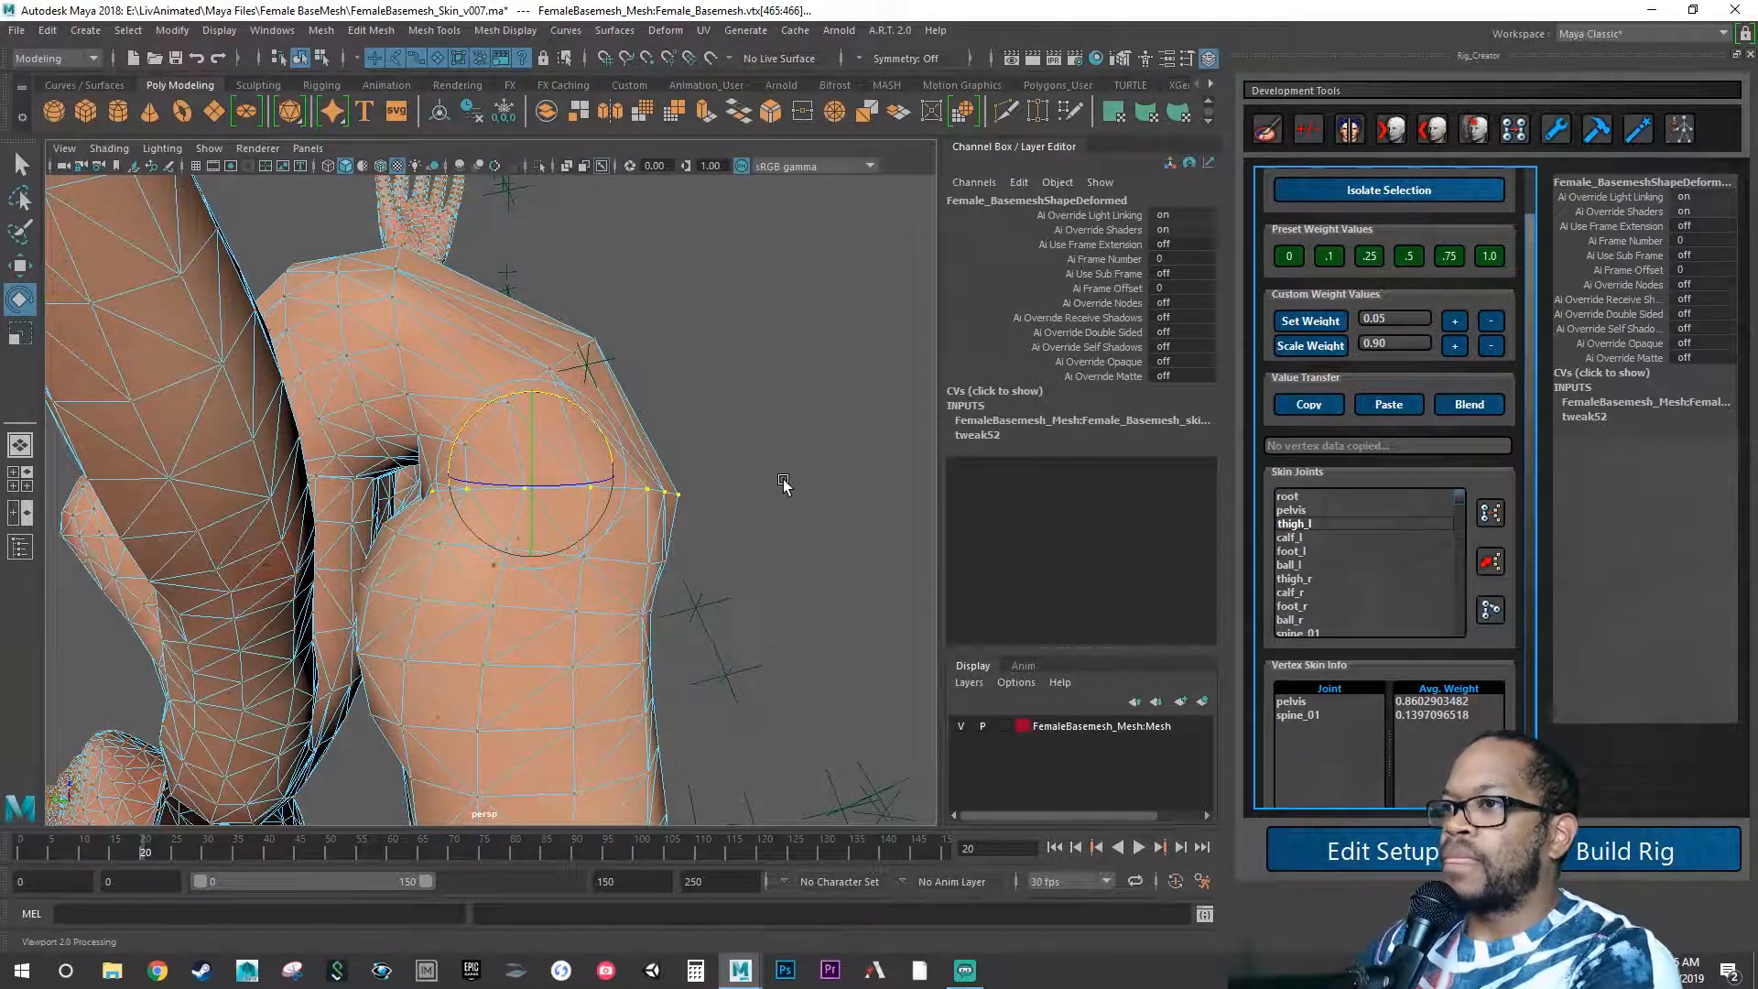
key(alt+v)
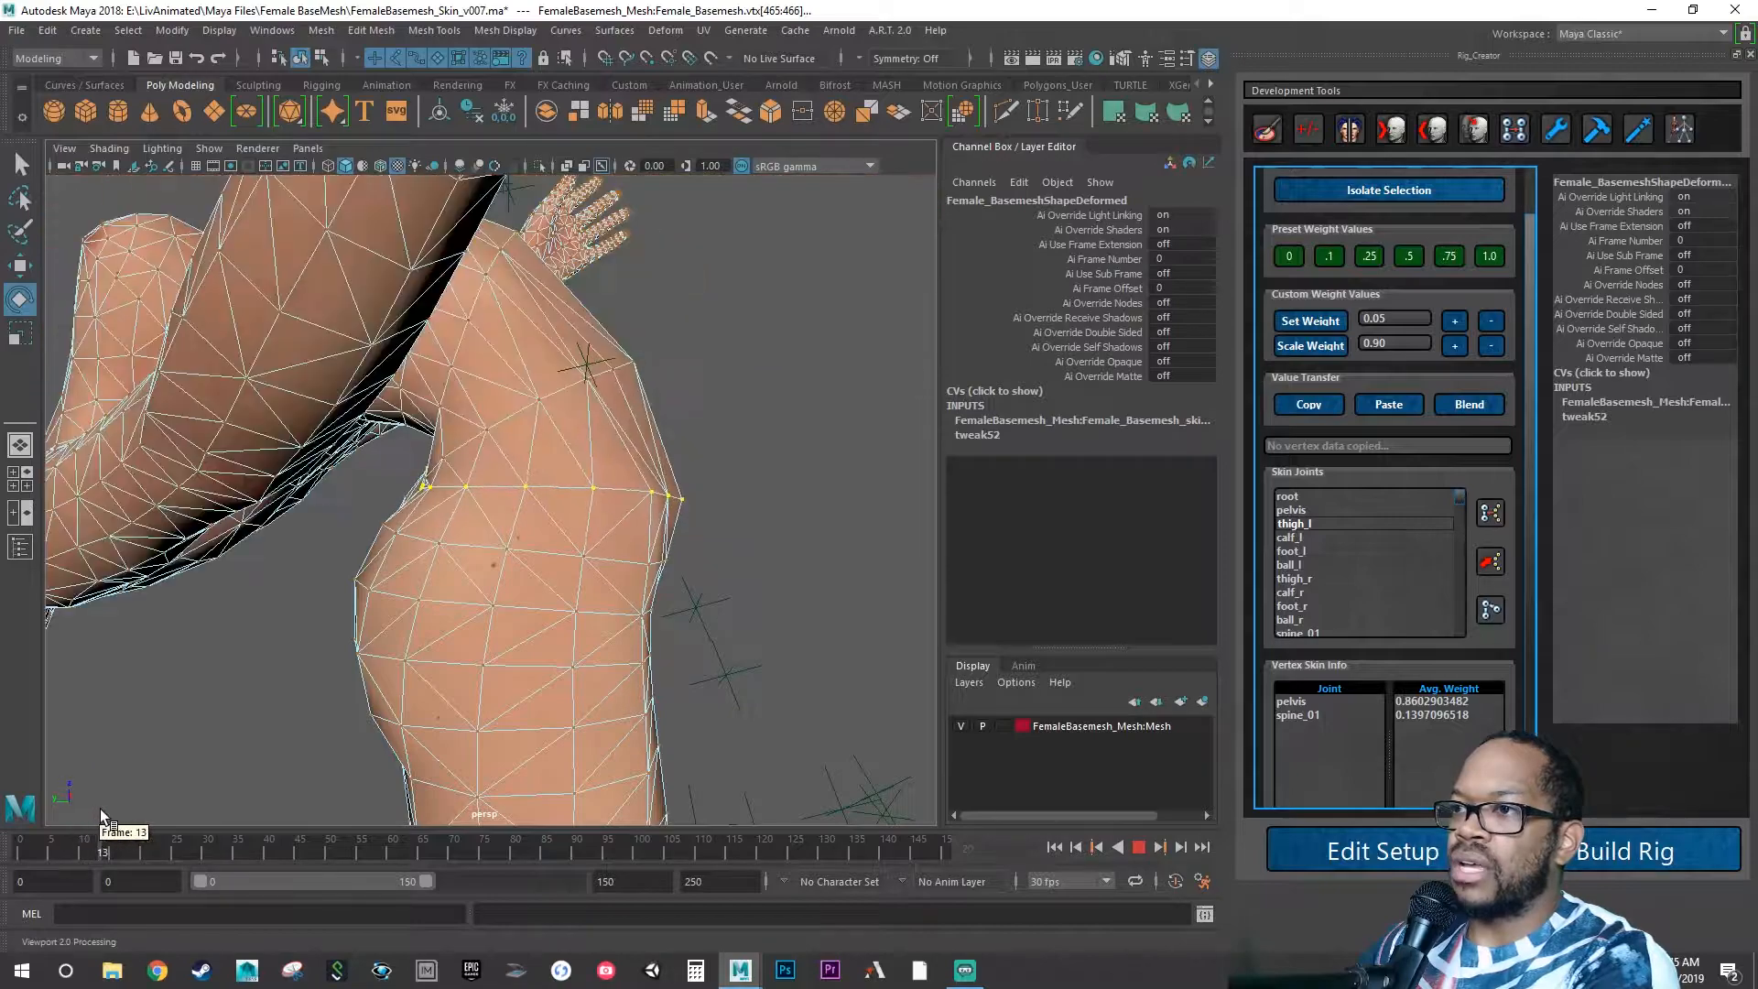
mouse_move(71, 806)
mouse_down()
mouse_move(122, 805)
mouse_move(51, 798)
mouse_move(134, 807)
mouse_move(7, 784)
mouse_move(75, 780)
mouse_up()
alt+drag(337, 696, 426, 679)
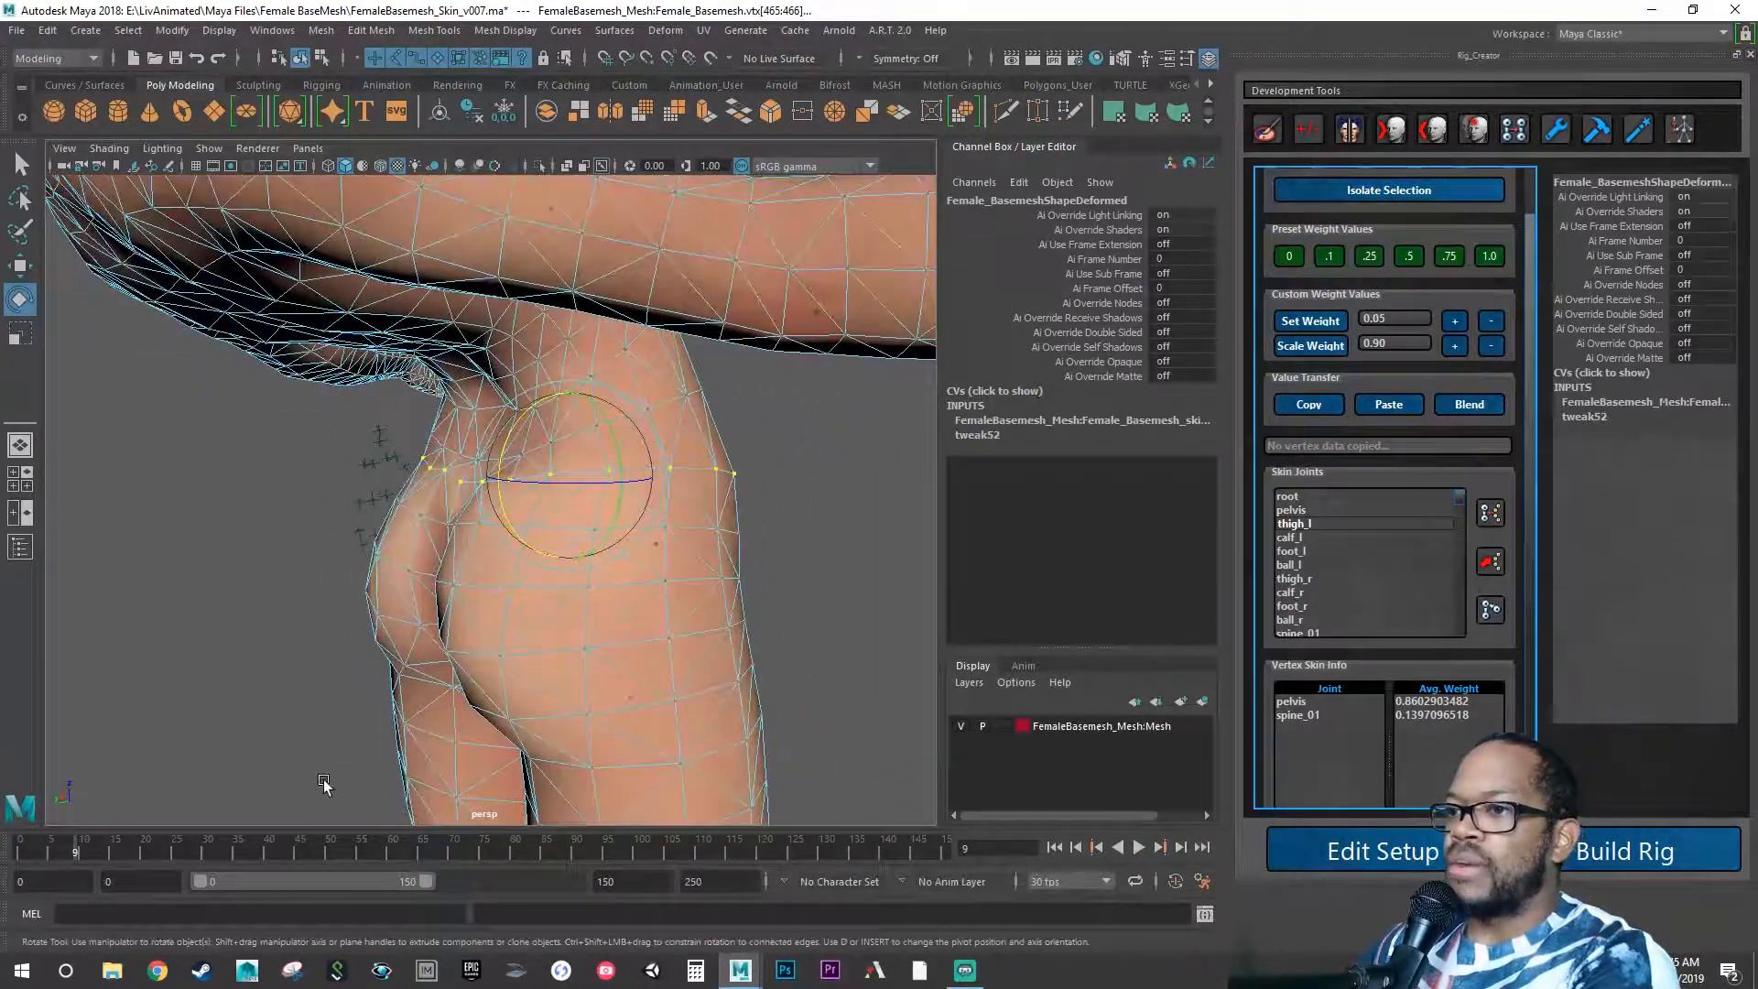
key(alt+v)
drag(133, 848, 10, 824)
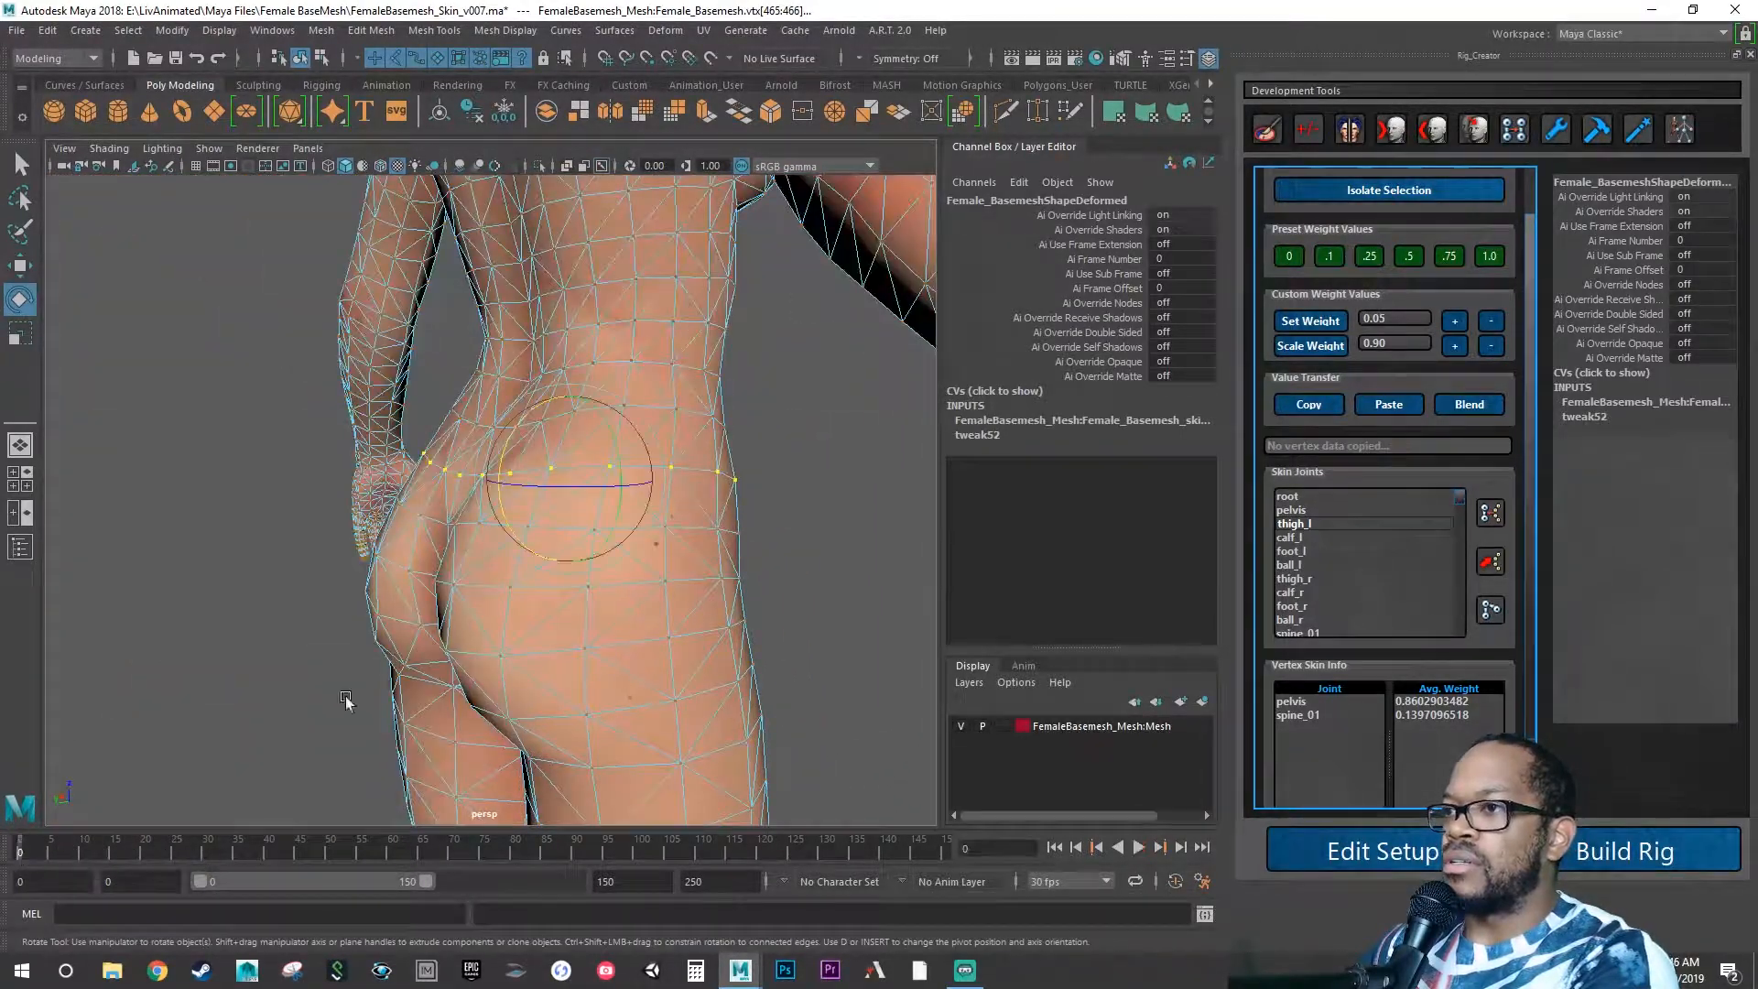
Select the row of vertices around the waist at navel level, just above the hip ring, at frame 0.
alt+drag(673, 568, 448, 569)
alt+right_drag(320, 513, 388, 495)
alt+drag(389, 495, 377, 455)
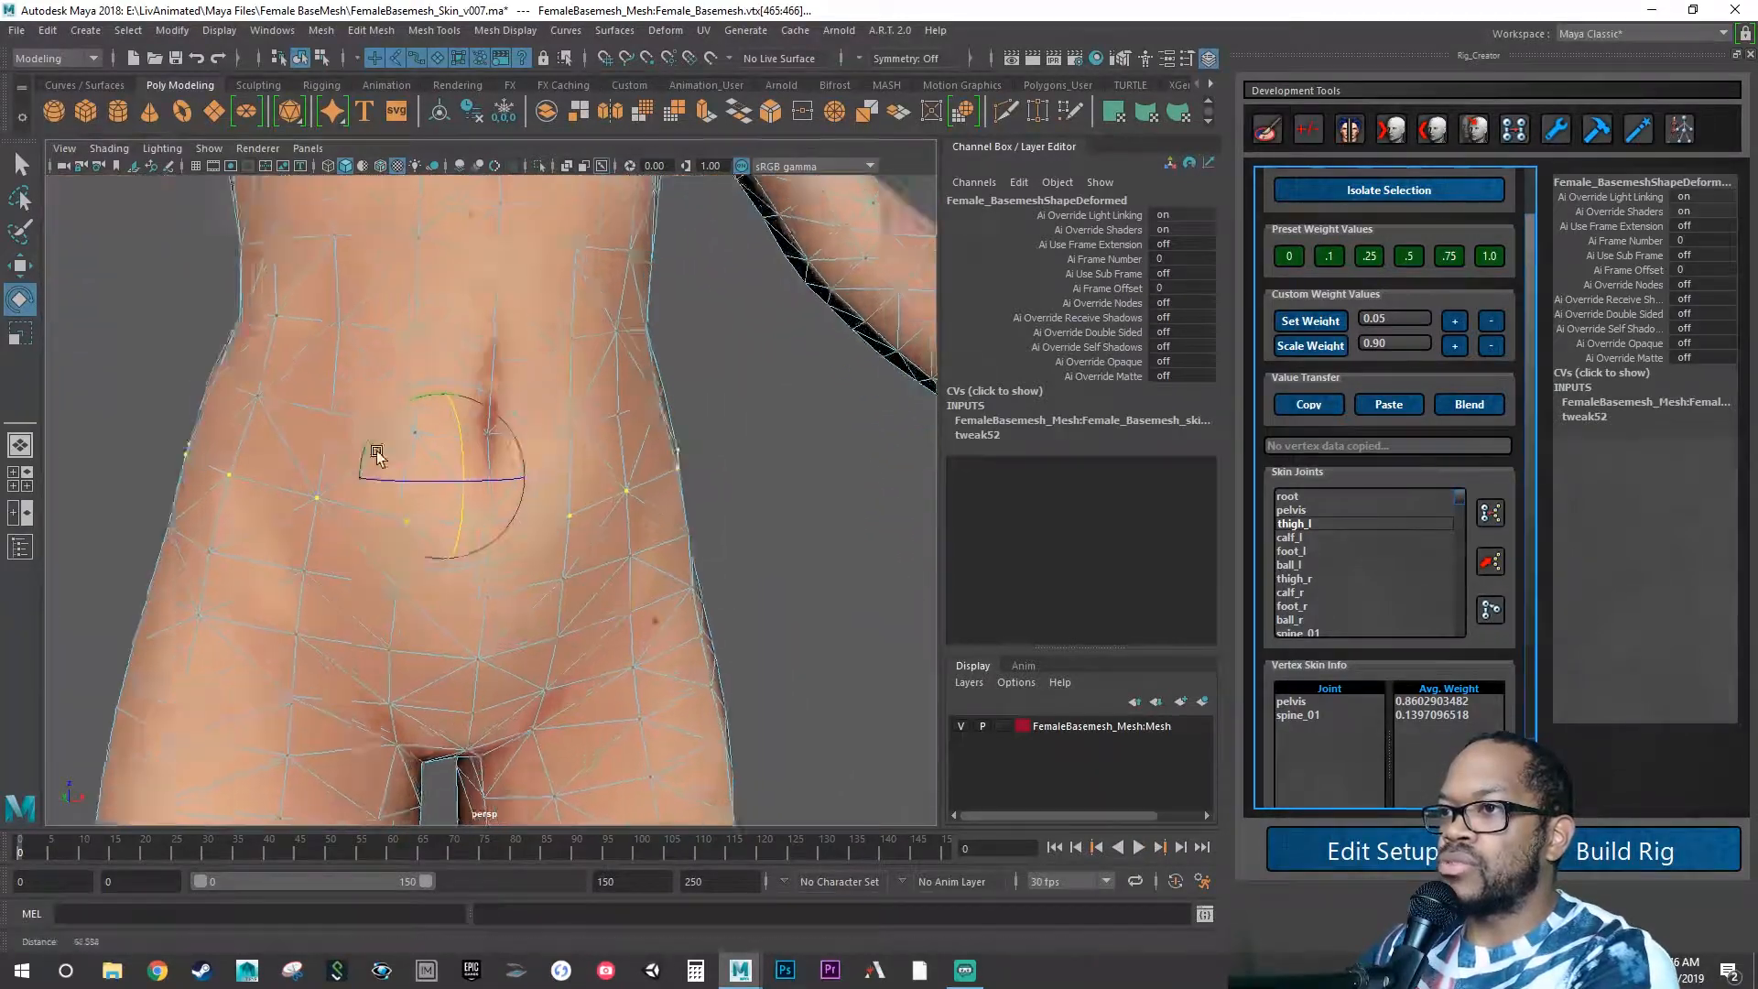
alt+right_drag(377, 455, 449, 453)
alt+drag(464, 436, 531, 456)
click(483, 428)
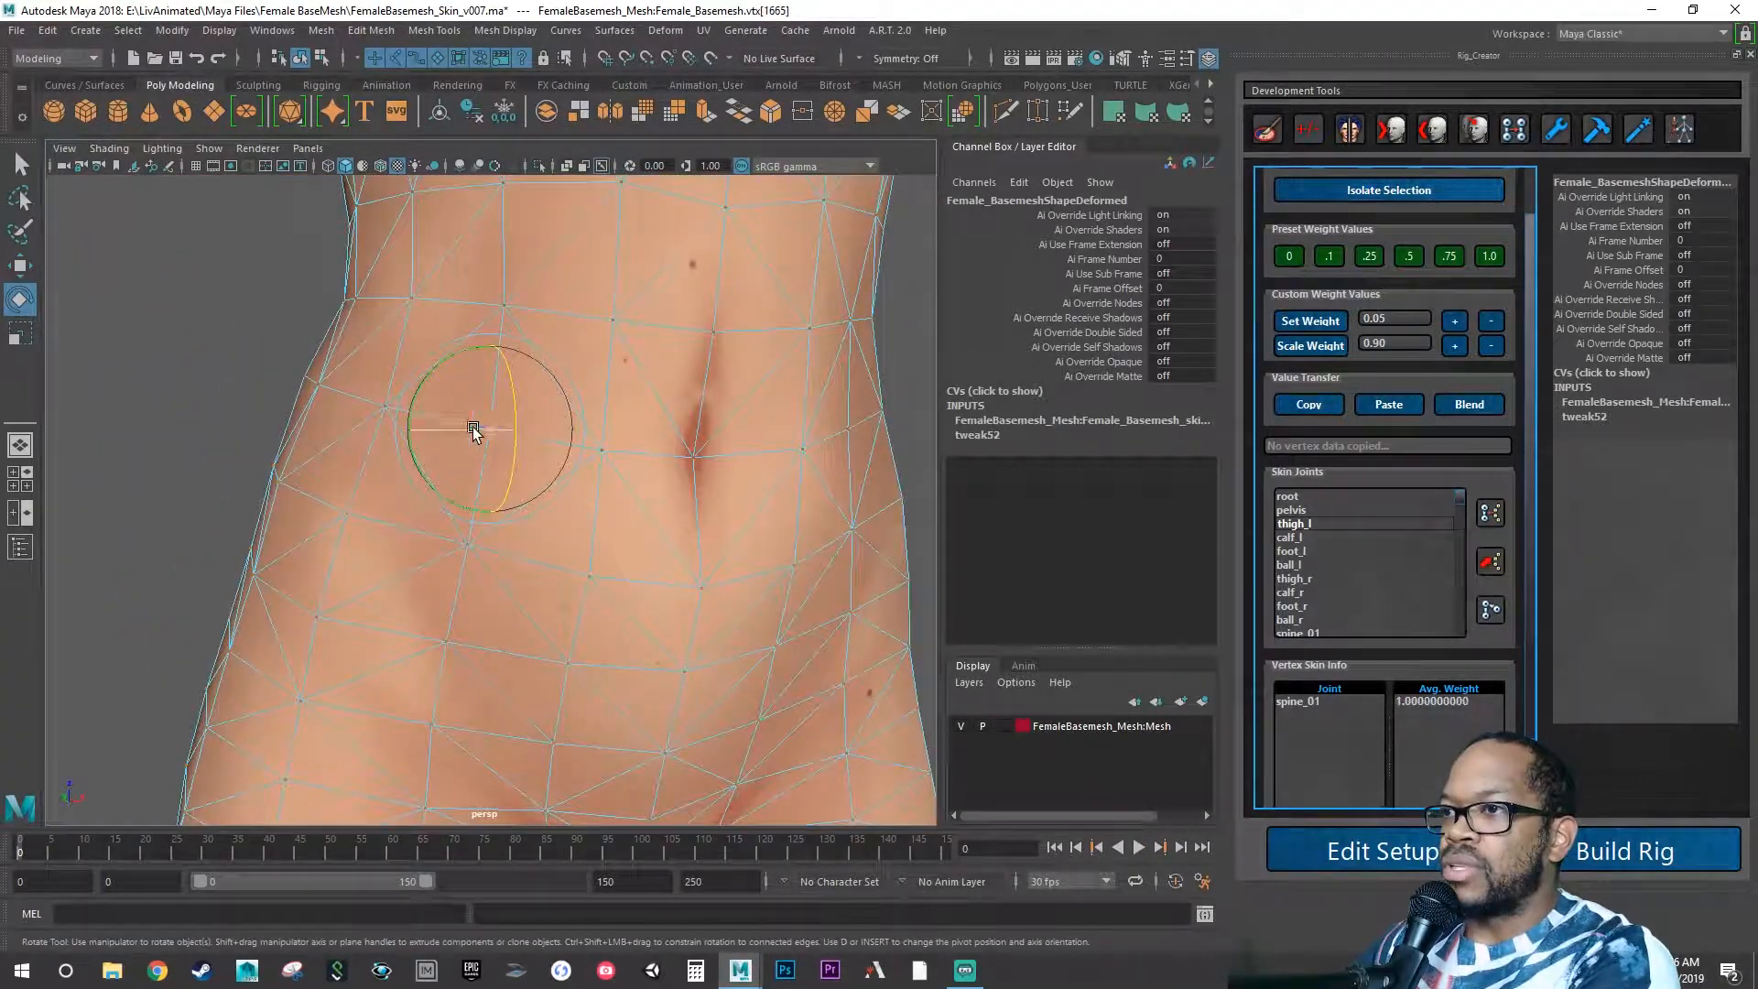
mouse_move(345, 393)
alt+mouse_down()
mouse_move(393, 424)
mouse_move(361, 438)
mouse_move(385, 421)
mouse_move(350, 399)
mouse_move(399, 413)
mouse_move(379, 400)
alt+mouse_up()
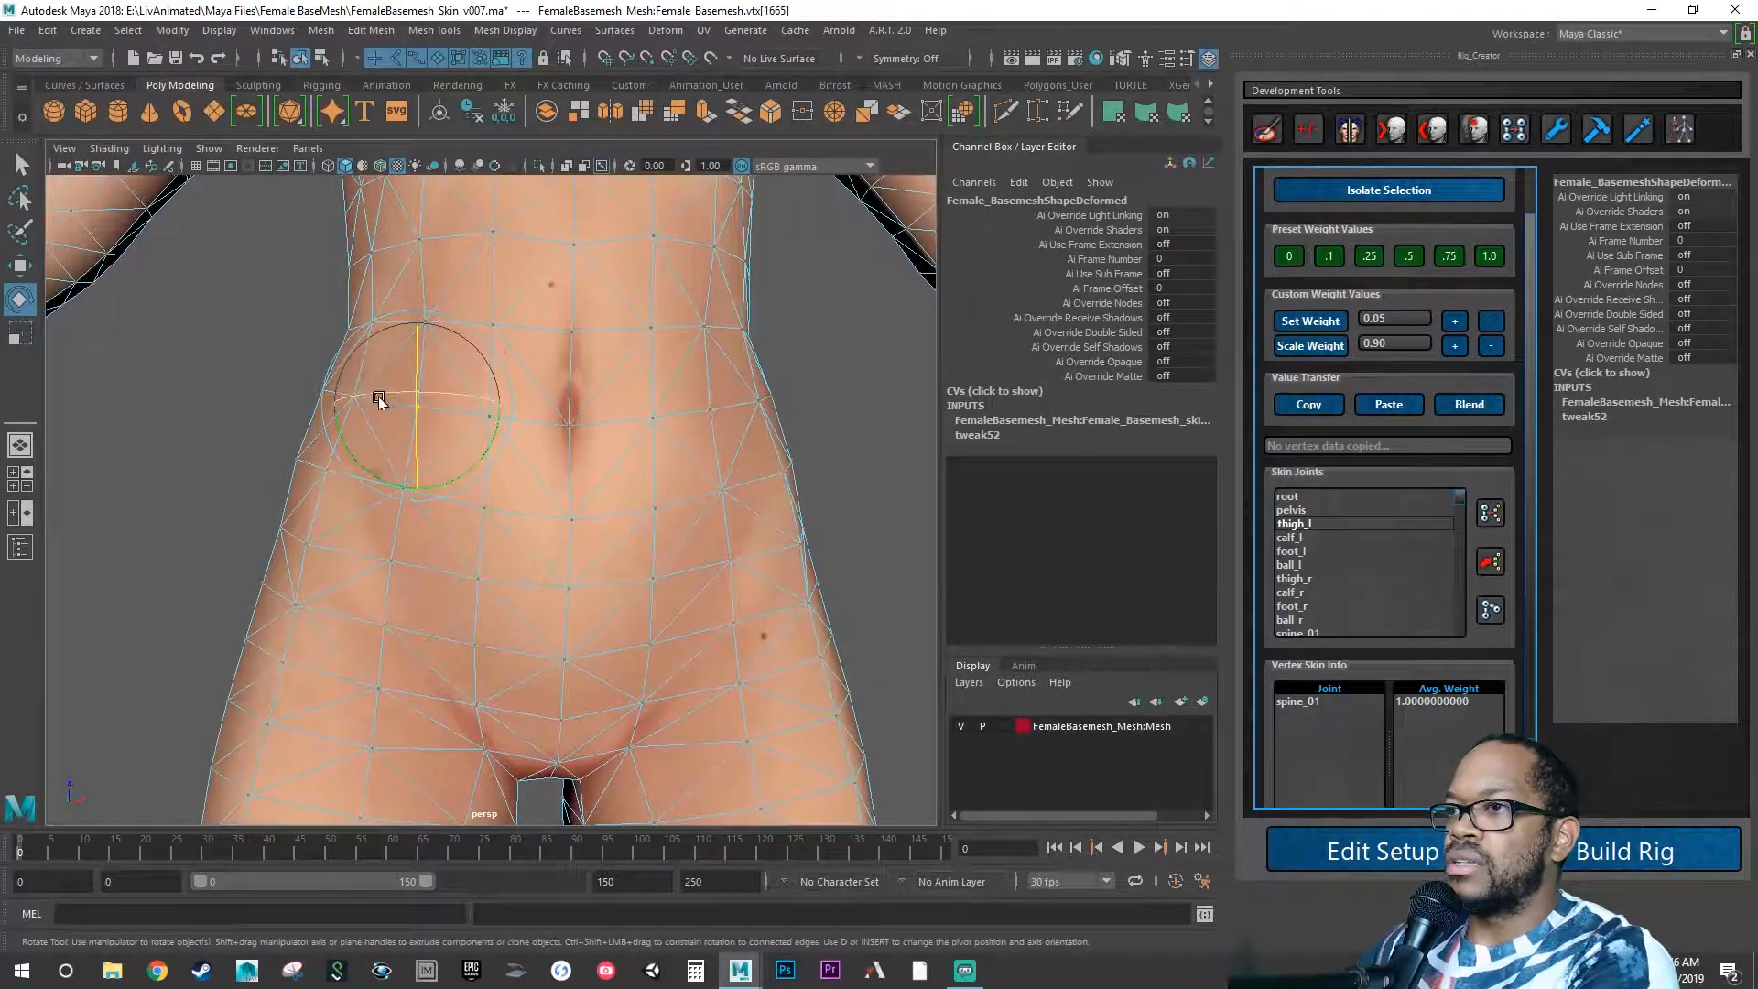
drag(761, 453, 800, 443)
alt+drag(641, 462, 695, 540)
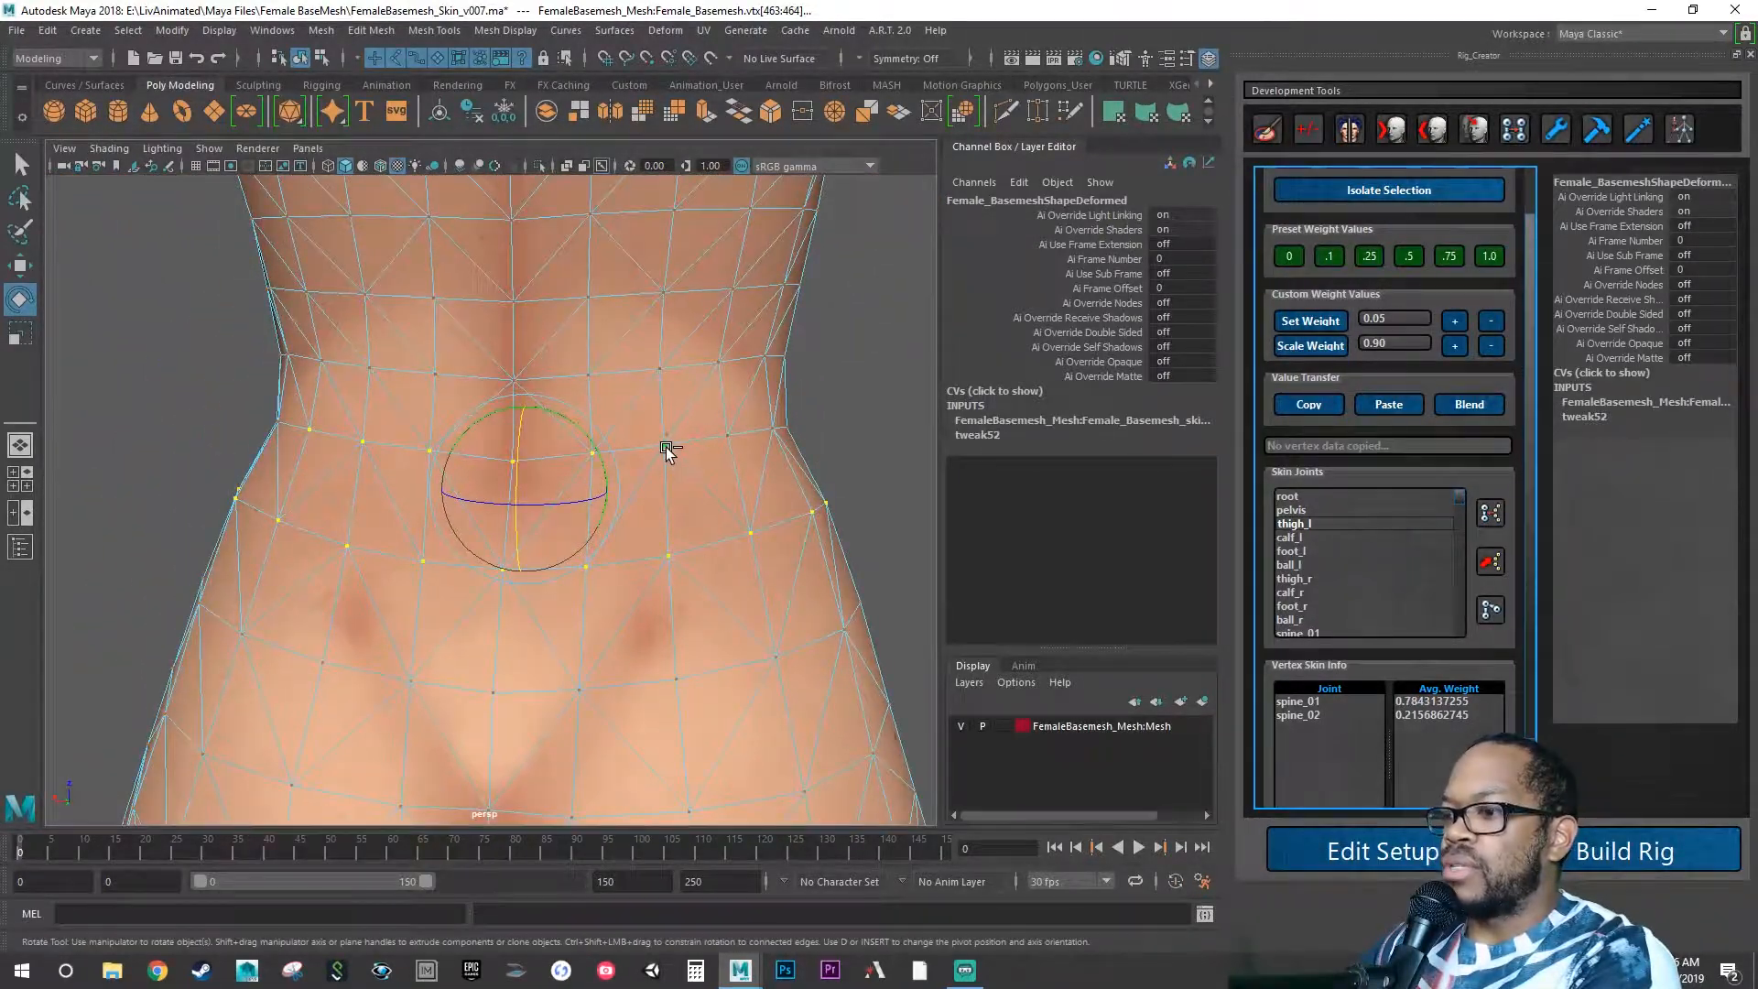
Deselect the extra upper row of vertices across the lower back, leaving a single ring around the waist.
key(w)
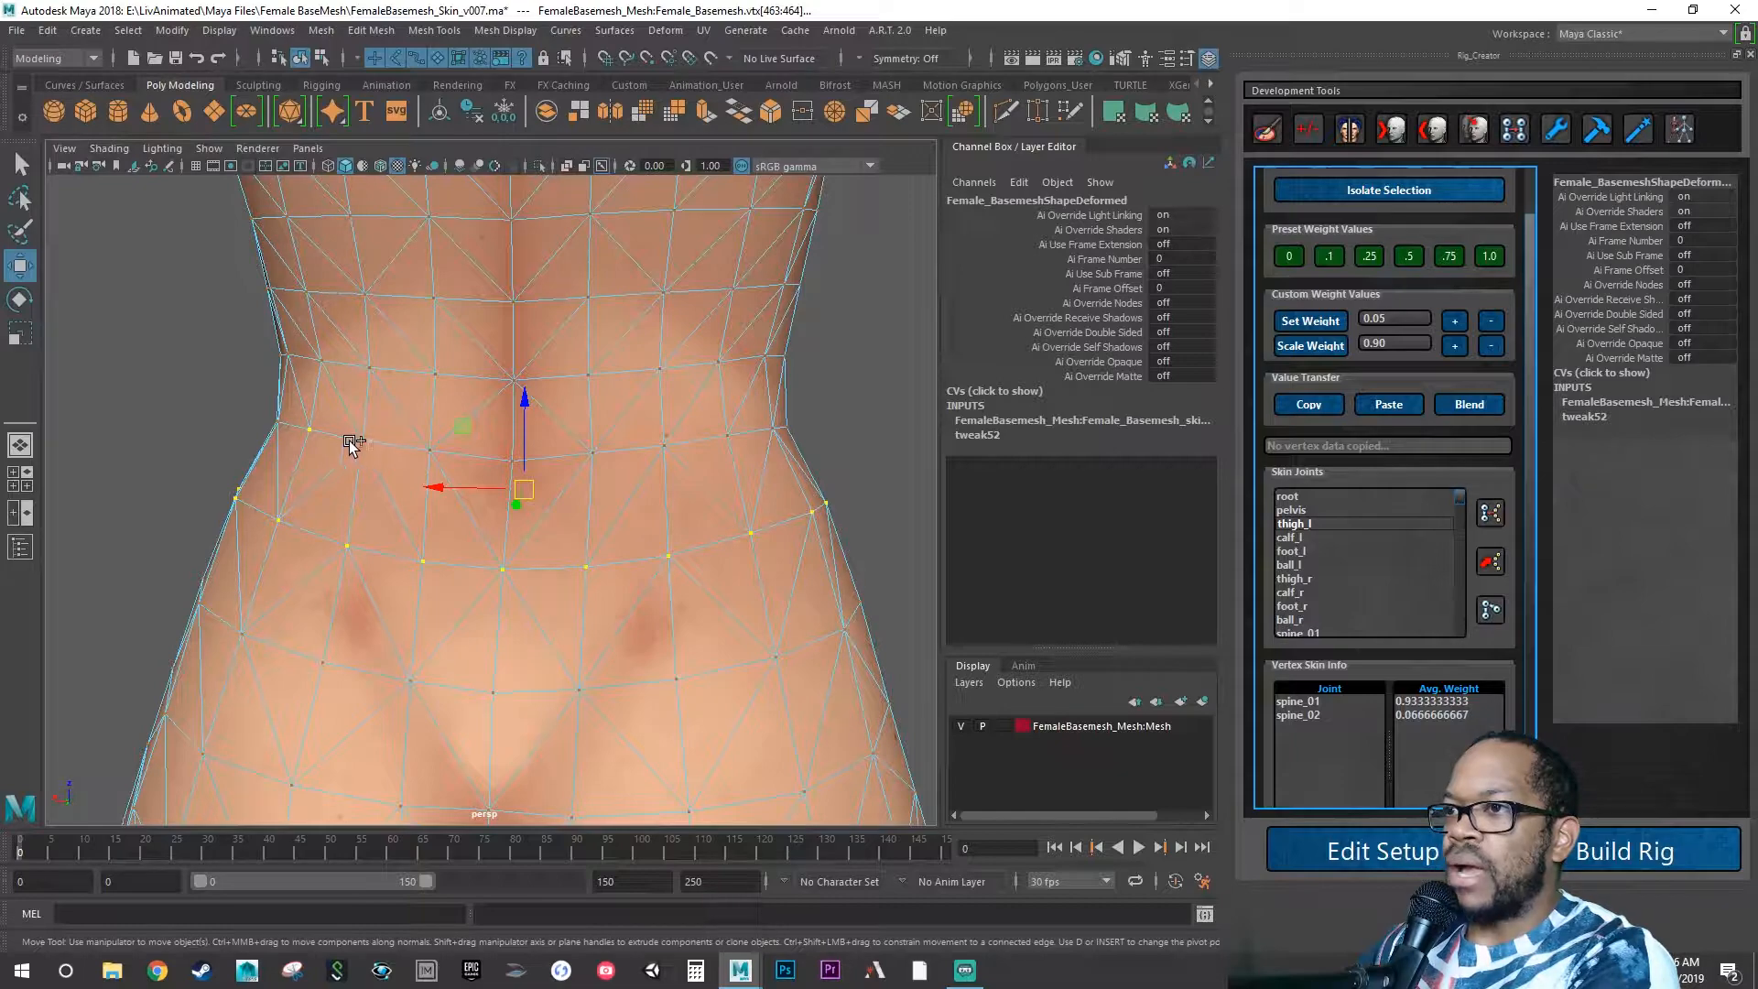
click(315, 437)
alt+drag(325, 439, 337, 561)
At frame 20, raise the navel-level ring's pelvis weight in 0.05 increments to 0.5.
click(143, 847)
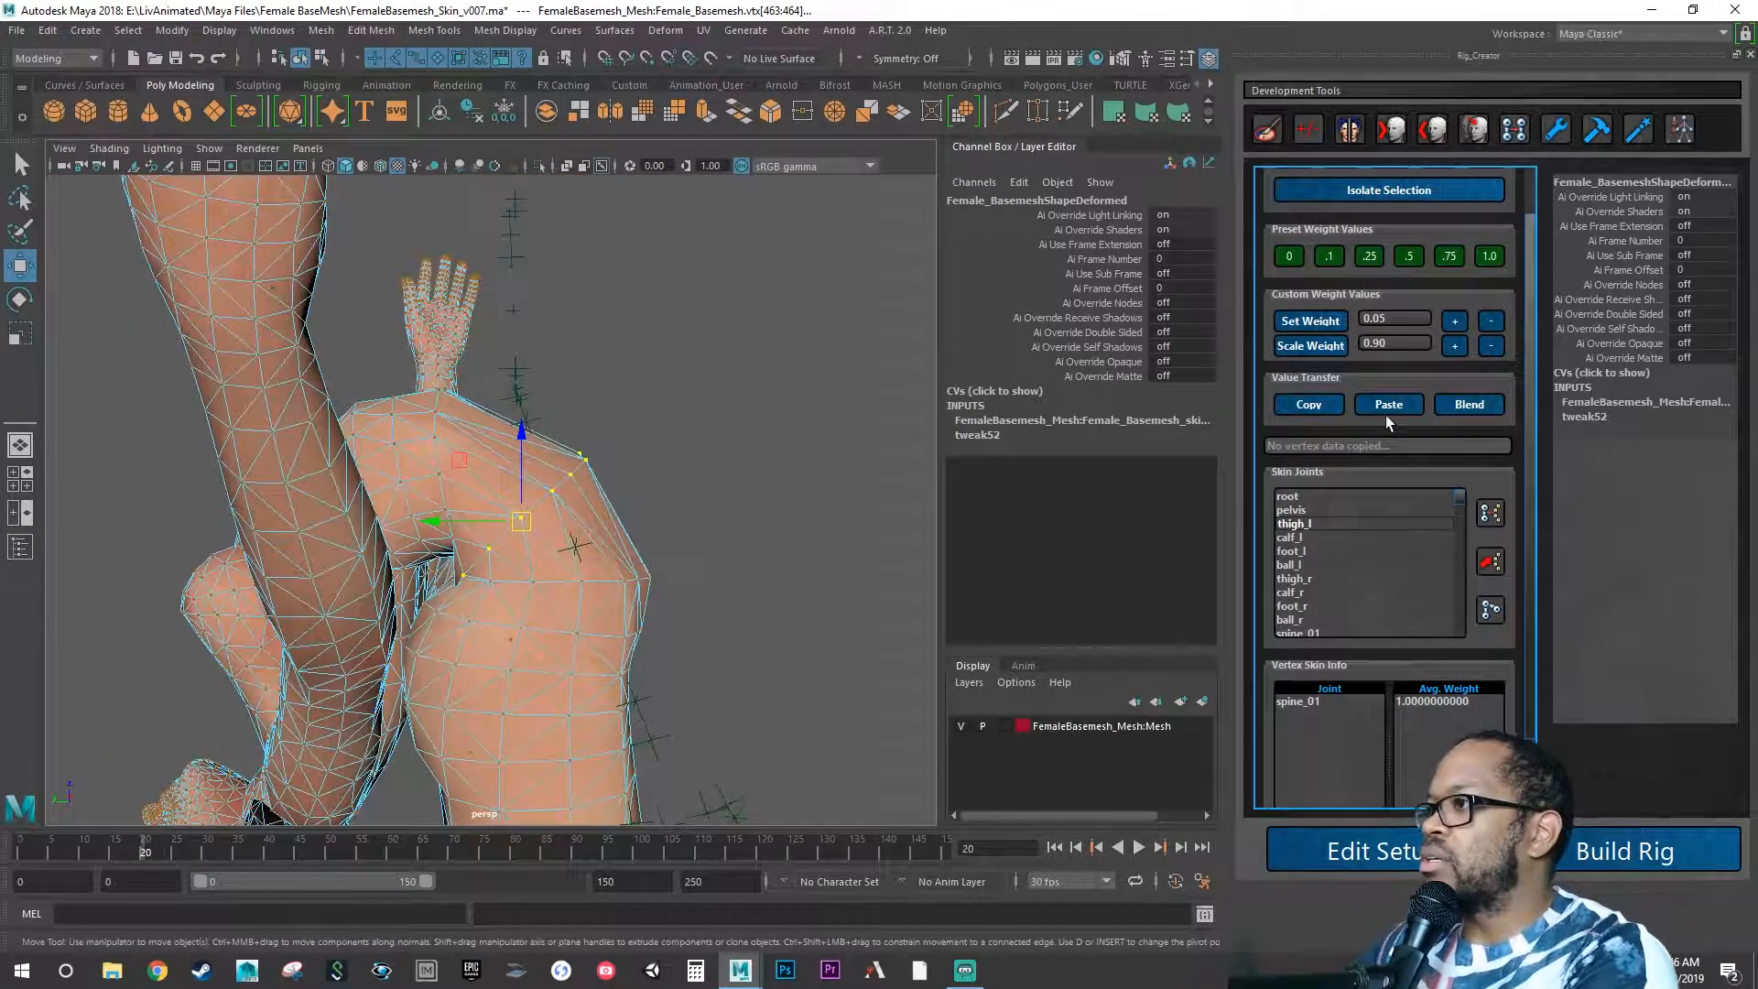
click(1311, 513)
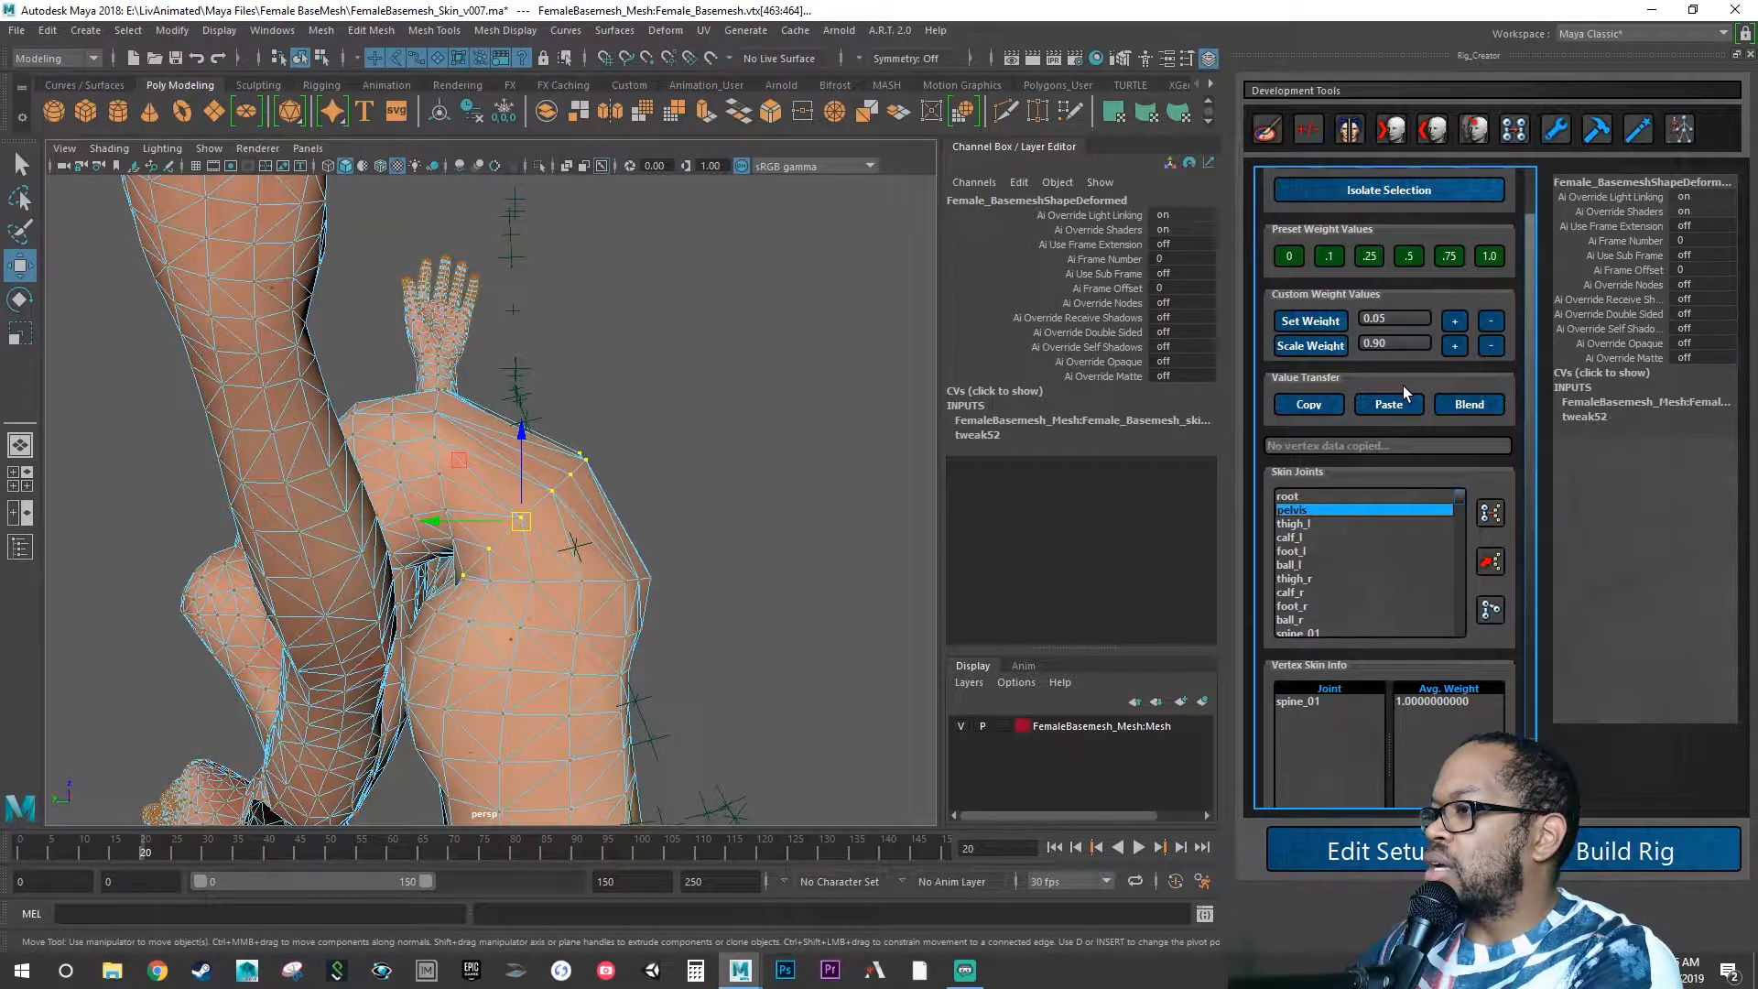
click(1454, 321)
click(1454, 321)
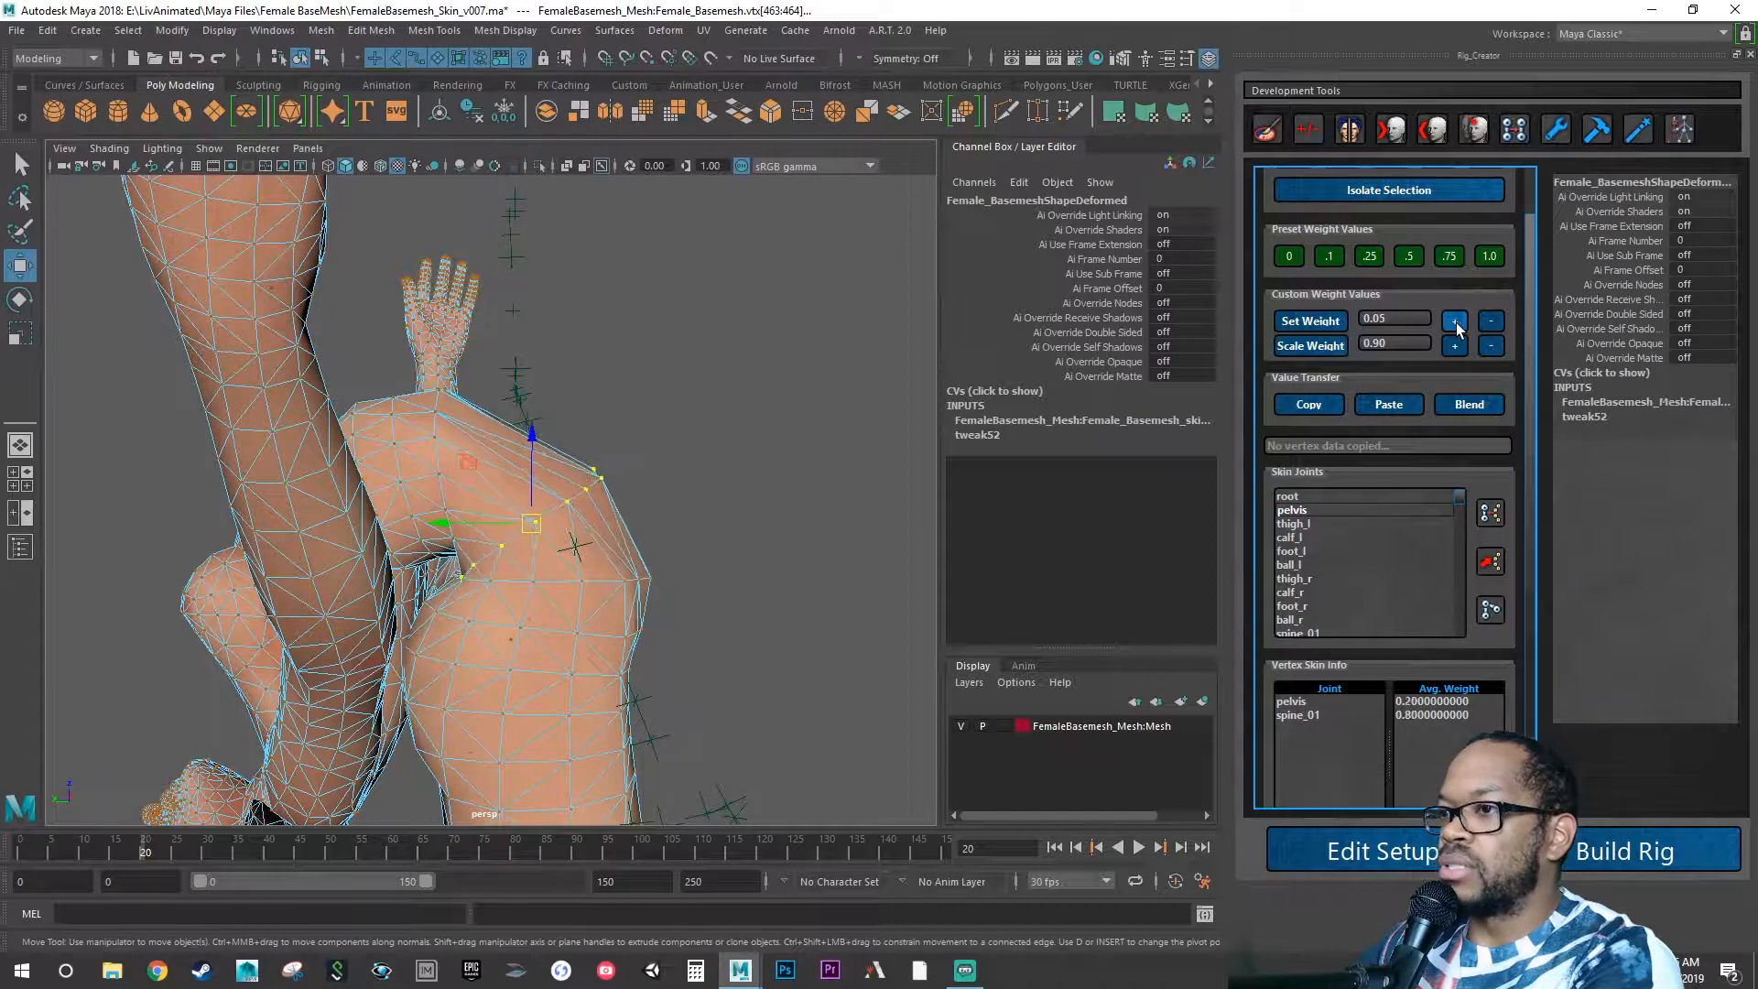
click(1454, 321)
click(1454, 322)
click(1455, 321)
click(1455, 321)
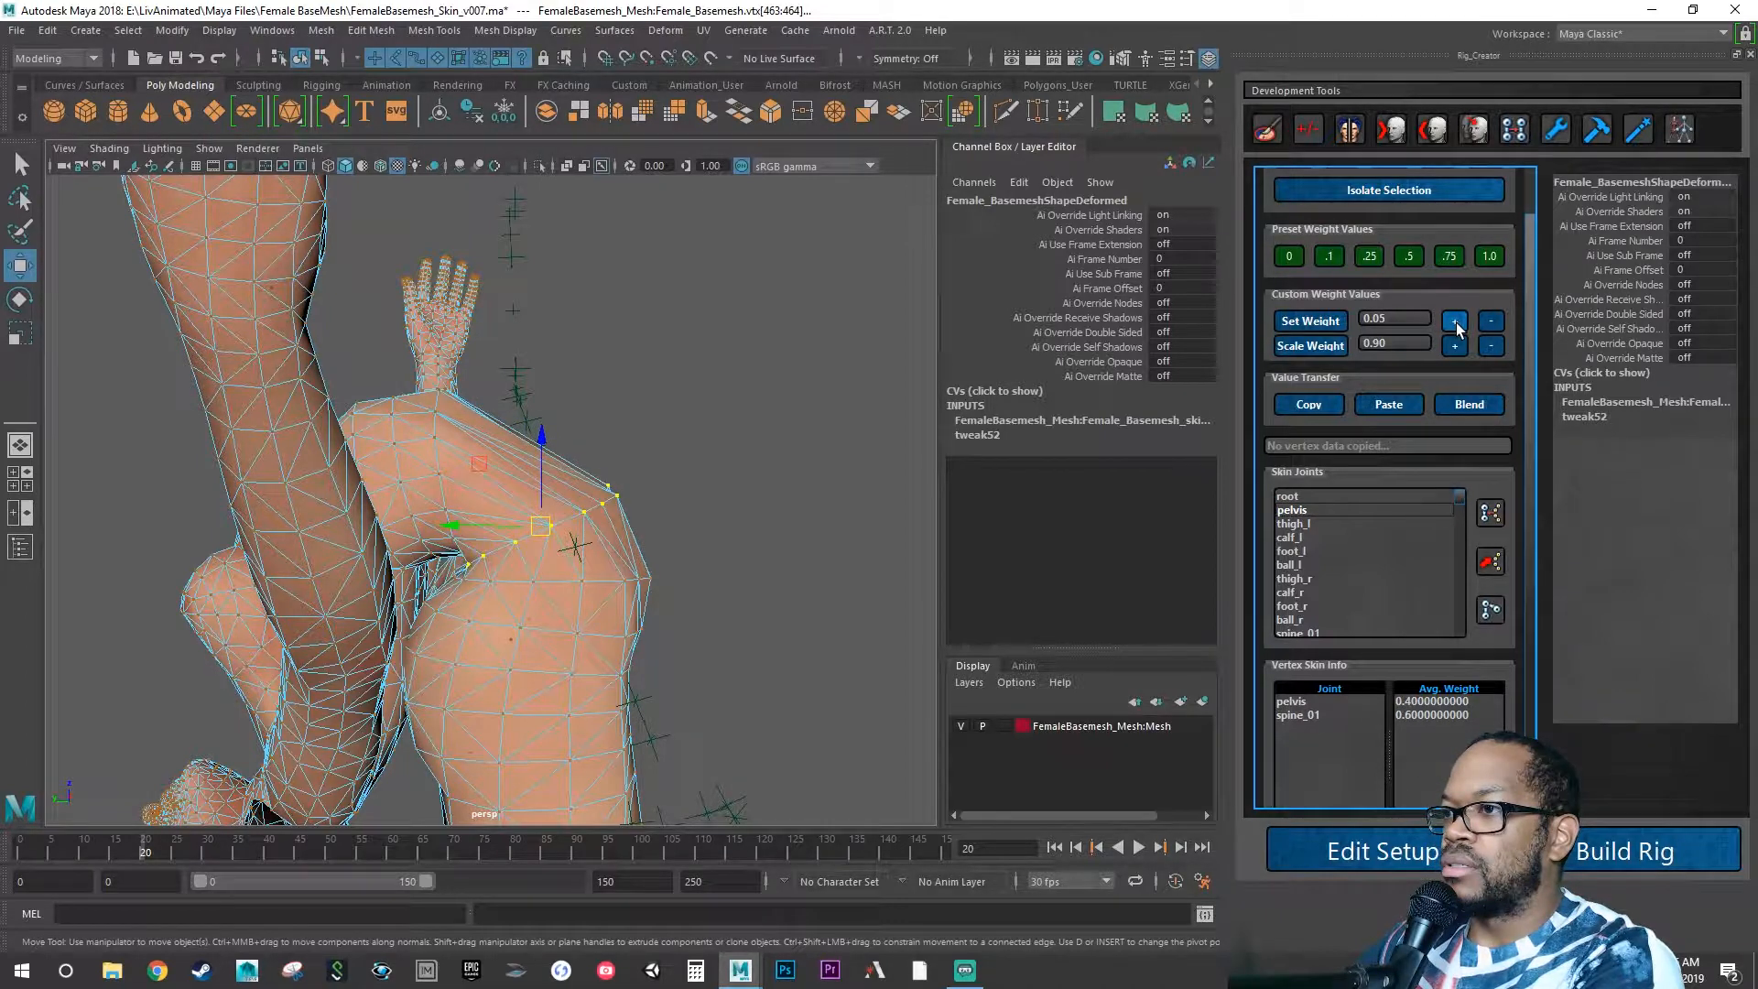
click(1454, 321)
click(1454, 322)
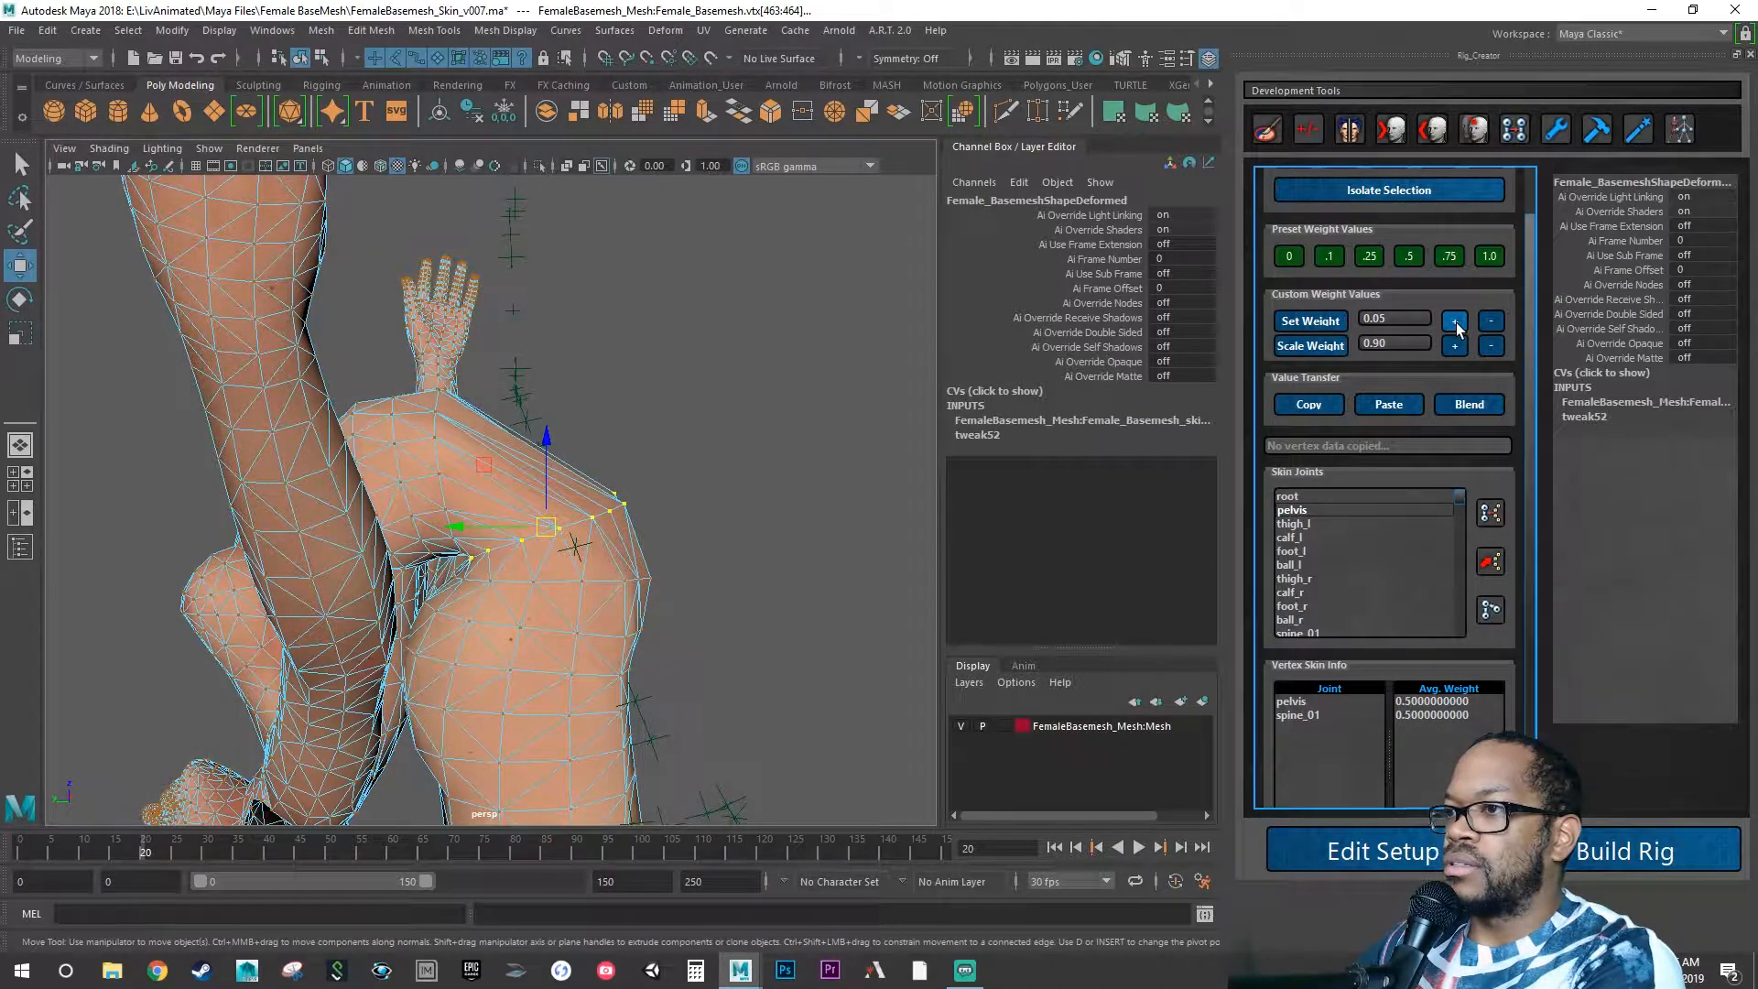
Scrub from frame 20 back to frame 0 to check the navel-level ring's deformation from the side.
alt+drag(916, 413, 277, 700)
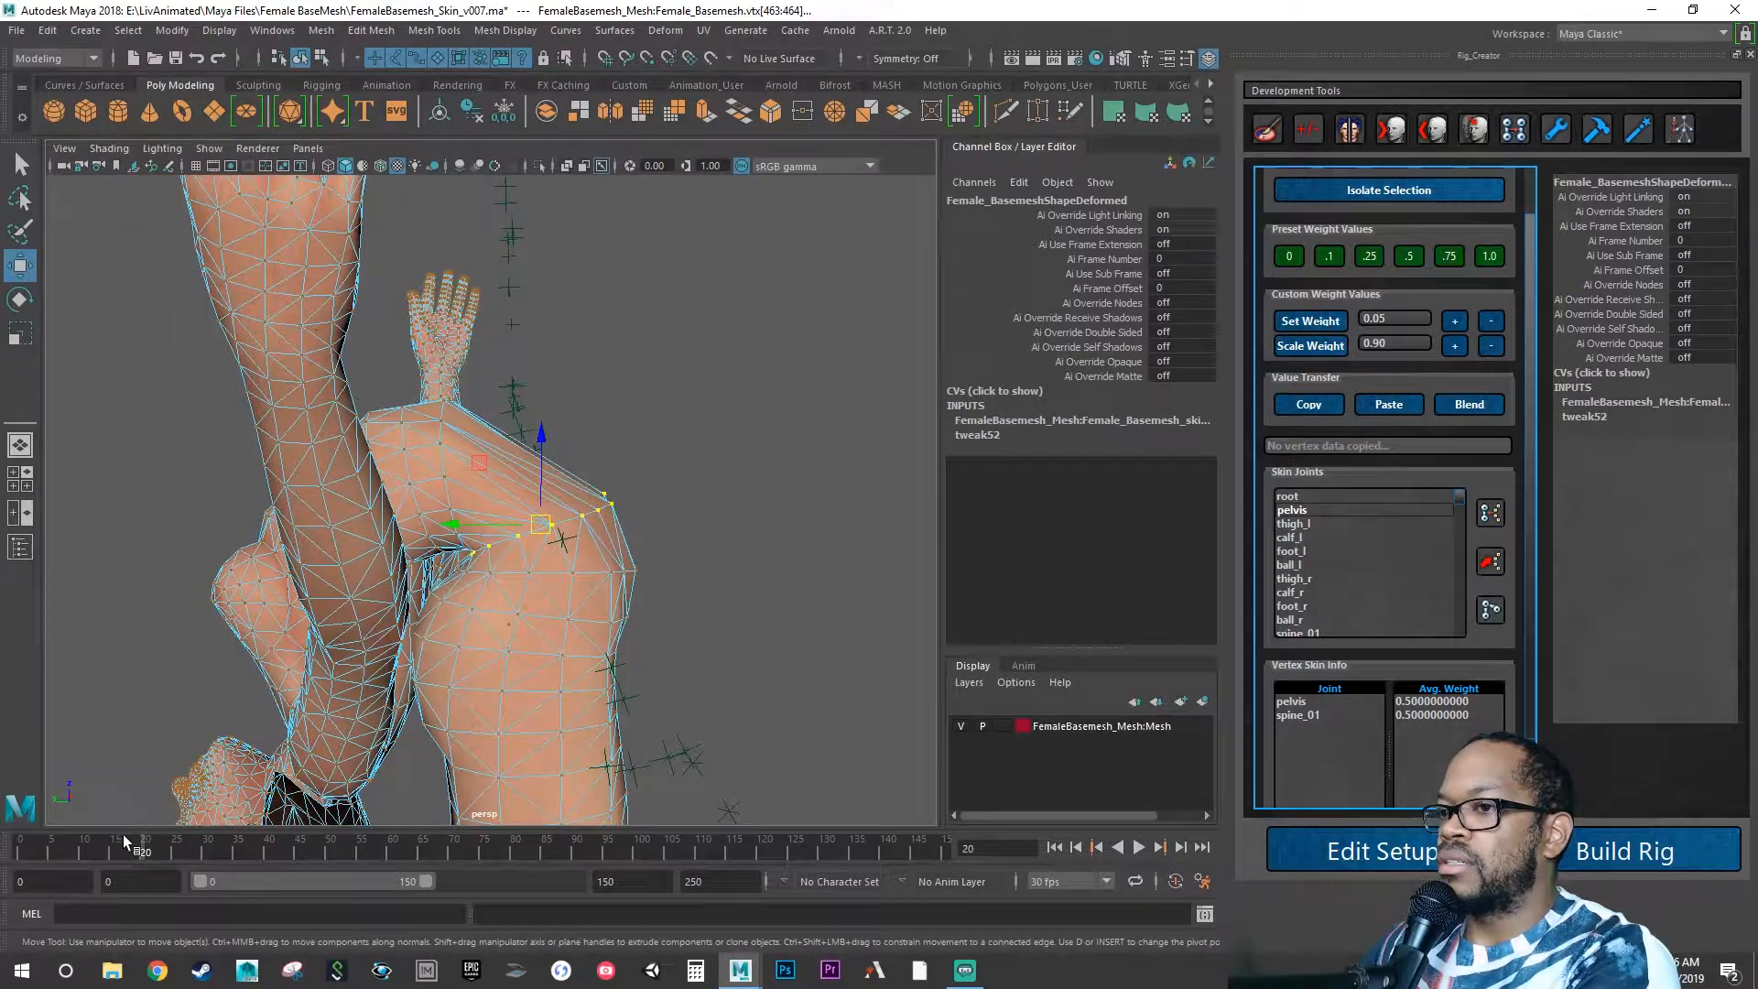
key(alt+v)
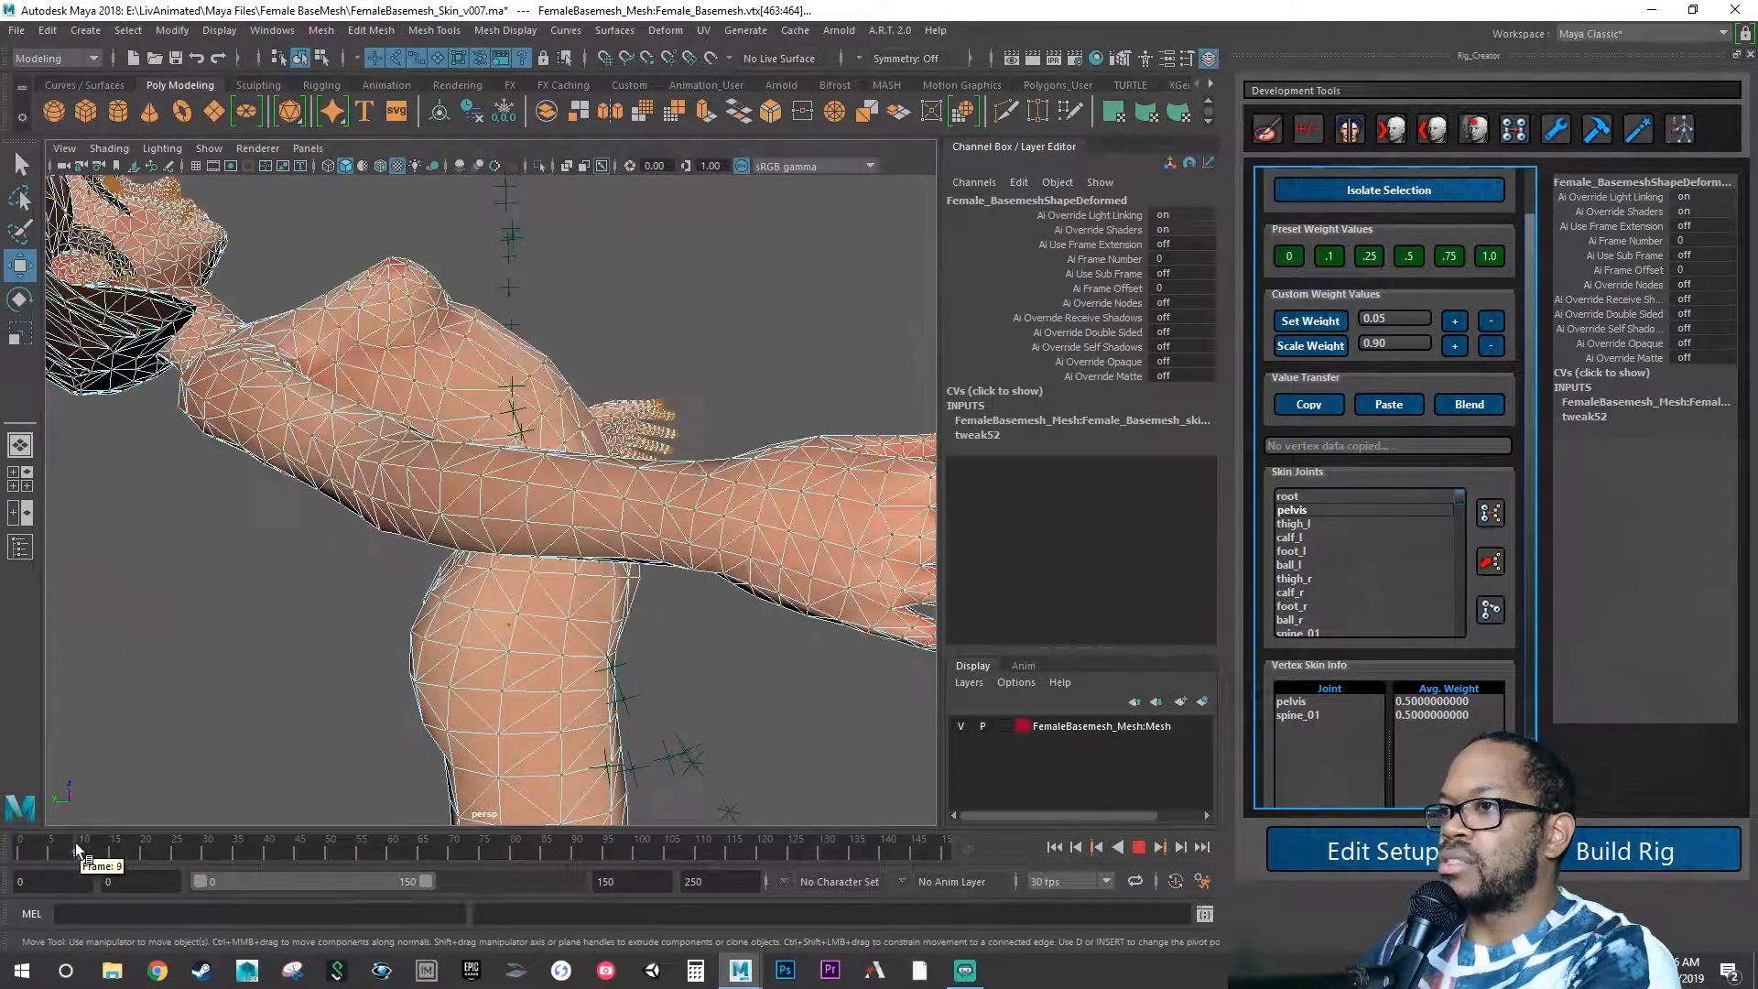
click(60, 841)
alt+drag(121, 808, 20, 853)
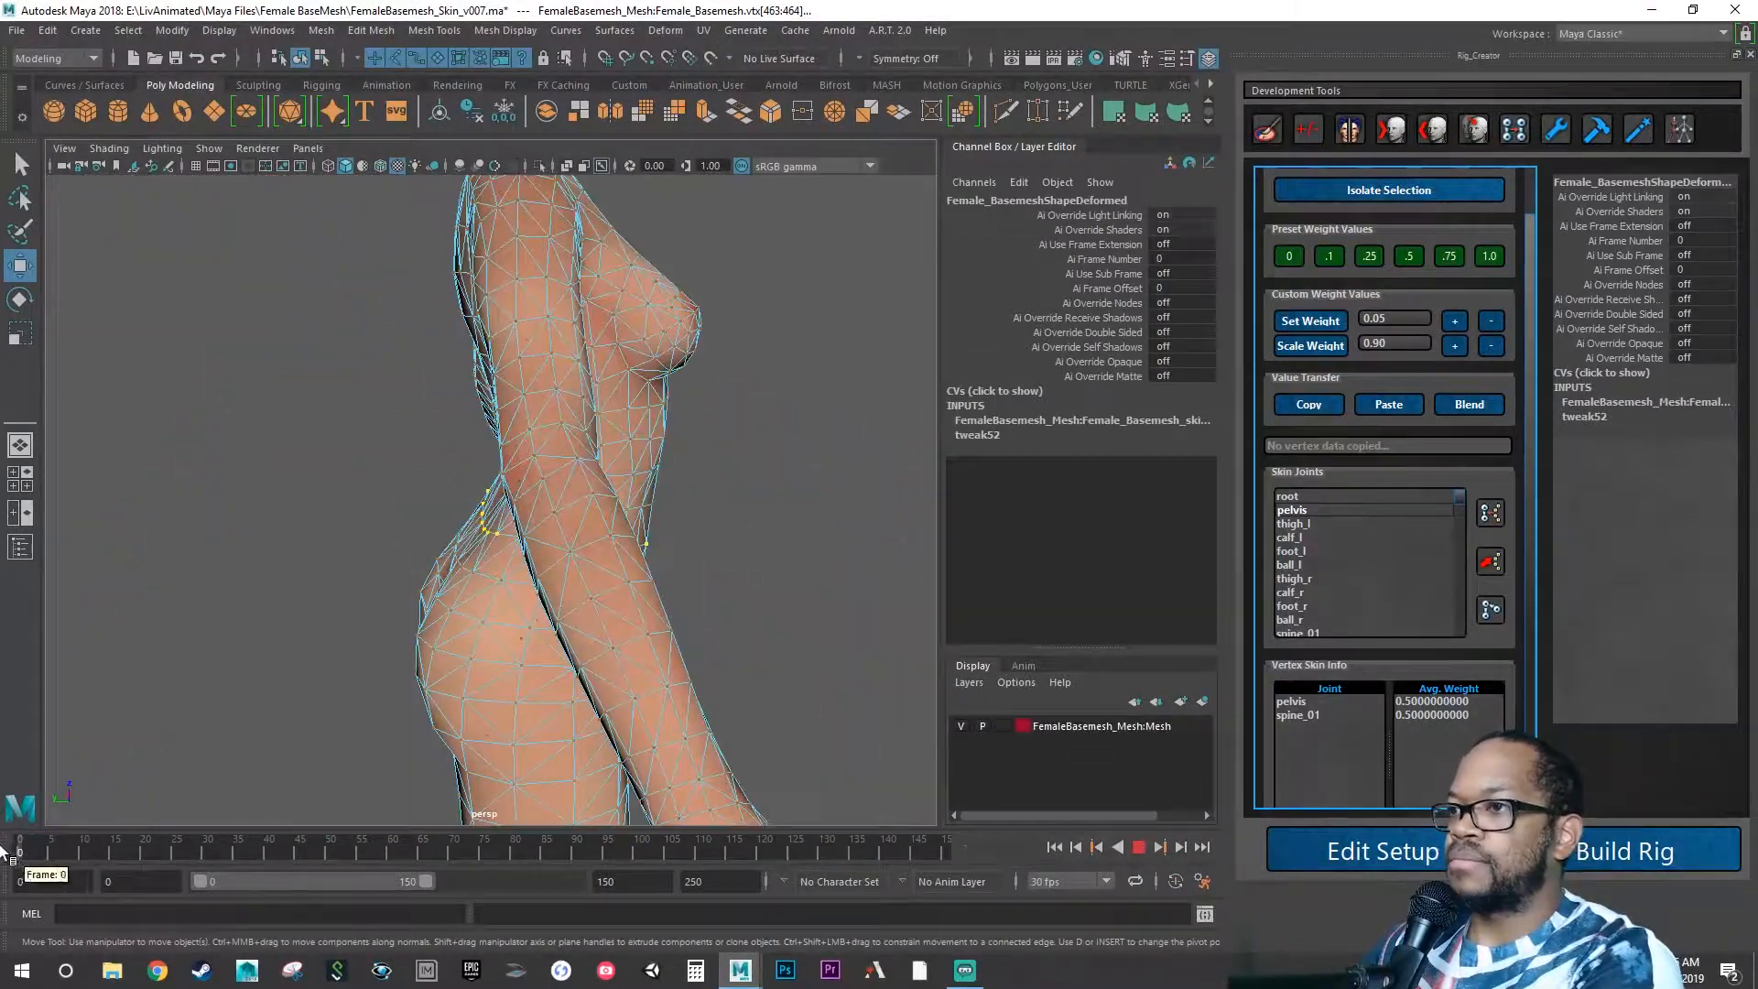
Select the next vertex ring up, just above the navel, and choose spine_01 among the skin joints at frame 20.
mouse_move(329, 604)
alt+mouse_down()
mouse_move(432, 595)
mouse_move(345, 589)
alt+mouse_up()
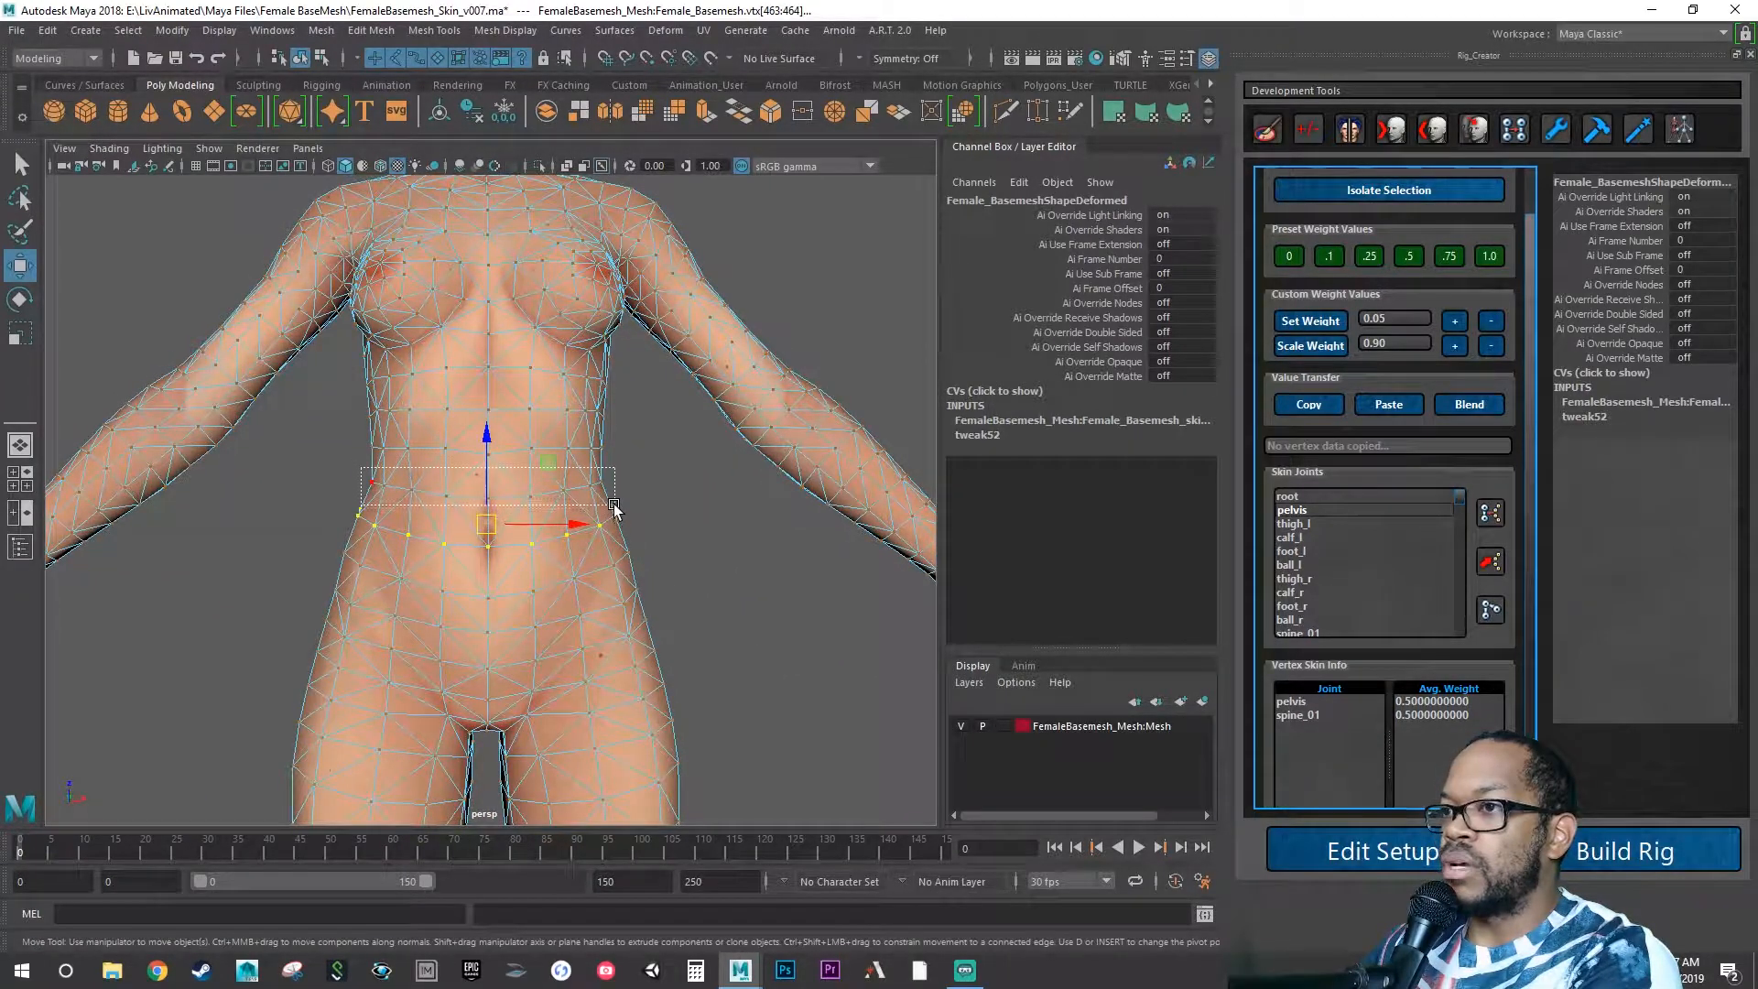
drag(610, 504, 458, 581)
click(144, 848)
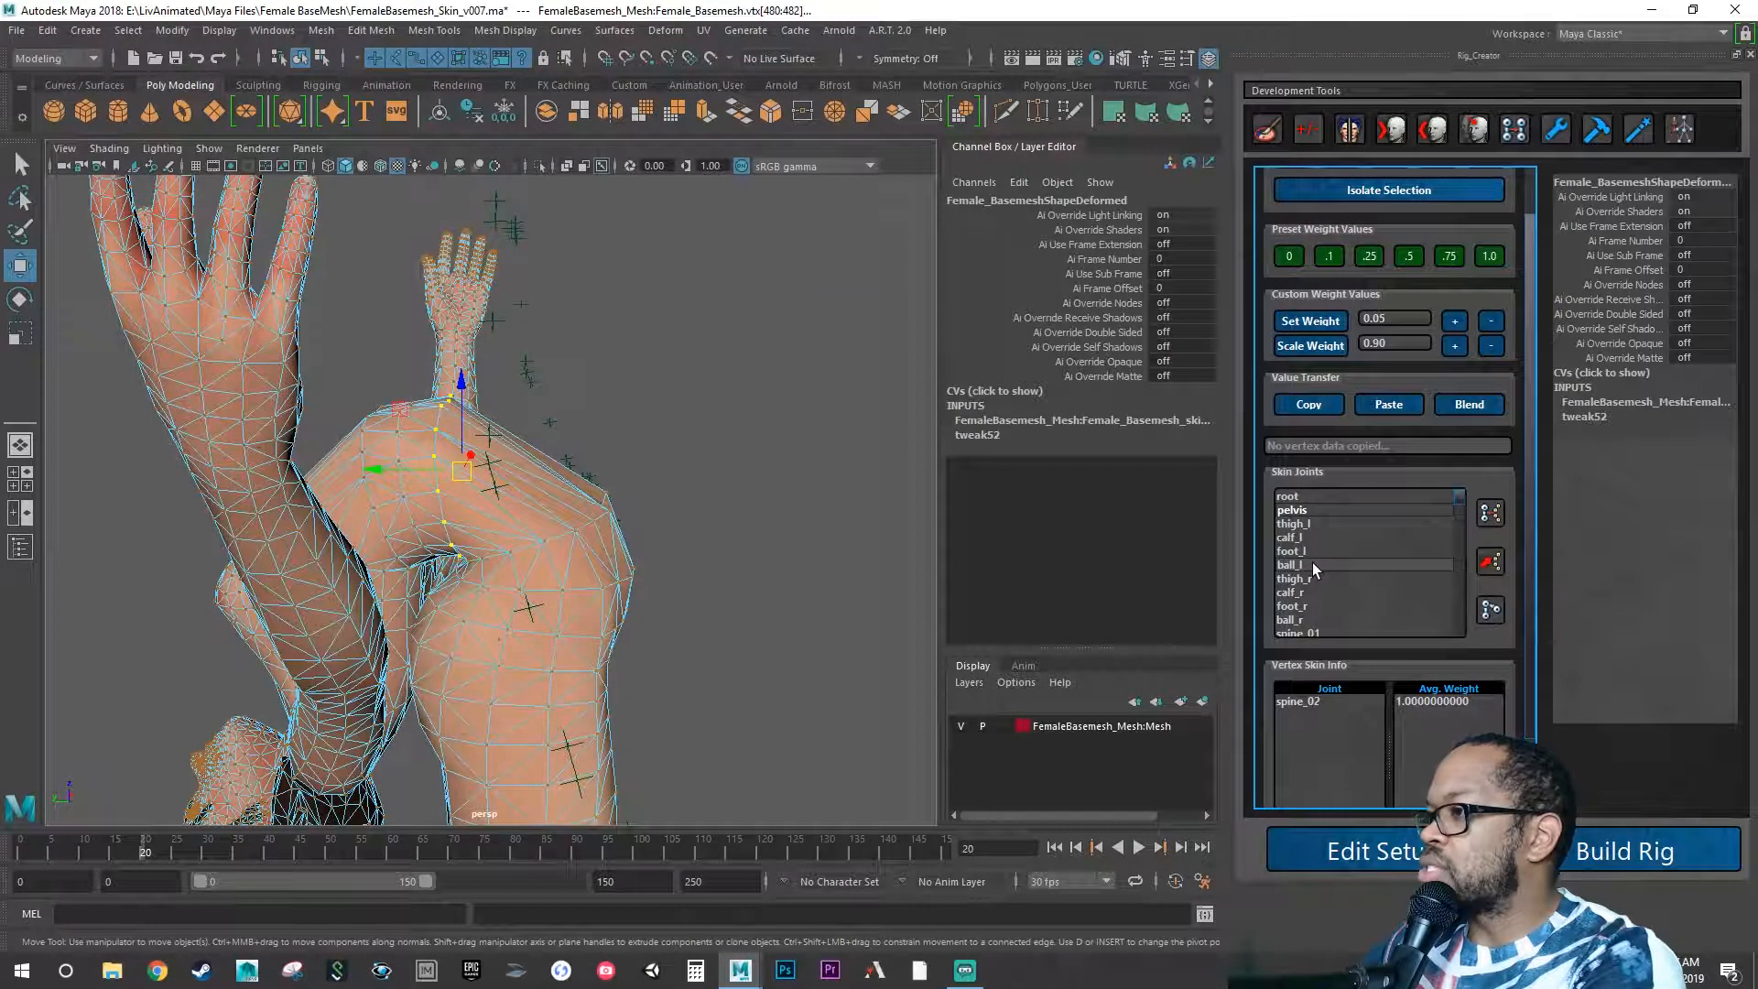
scroll(1311, 561, down, 3)
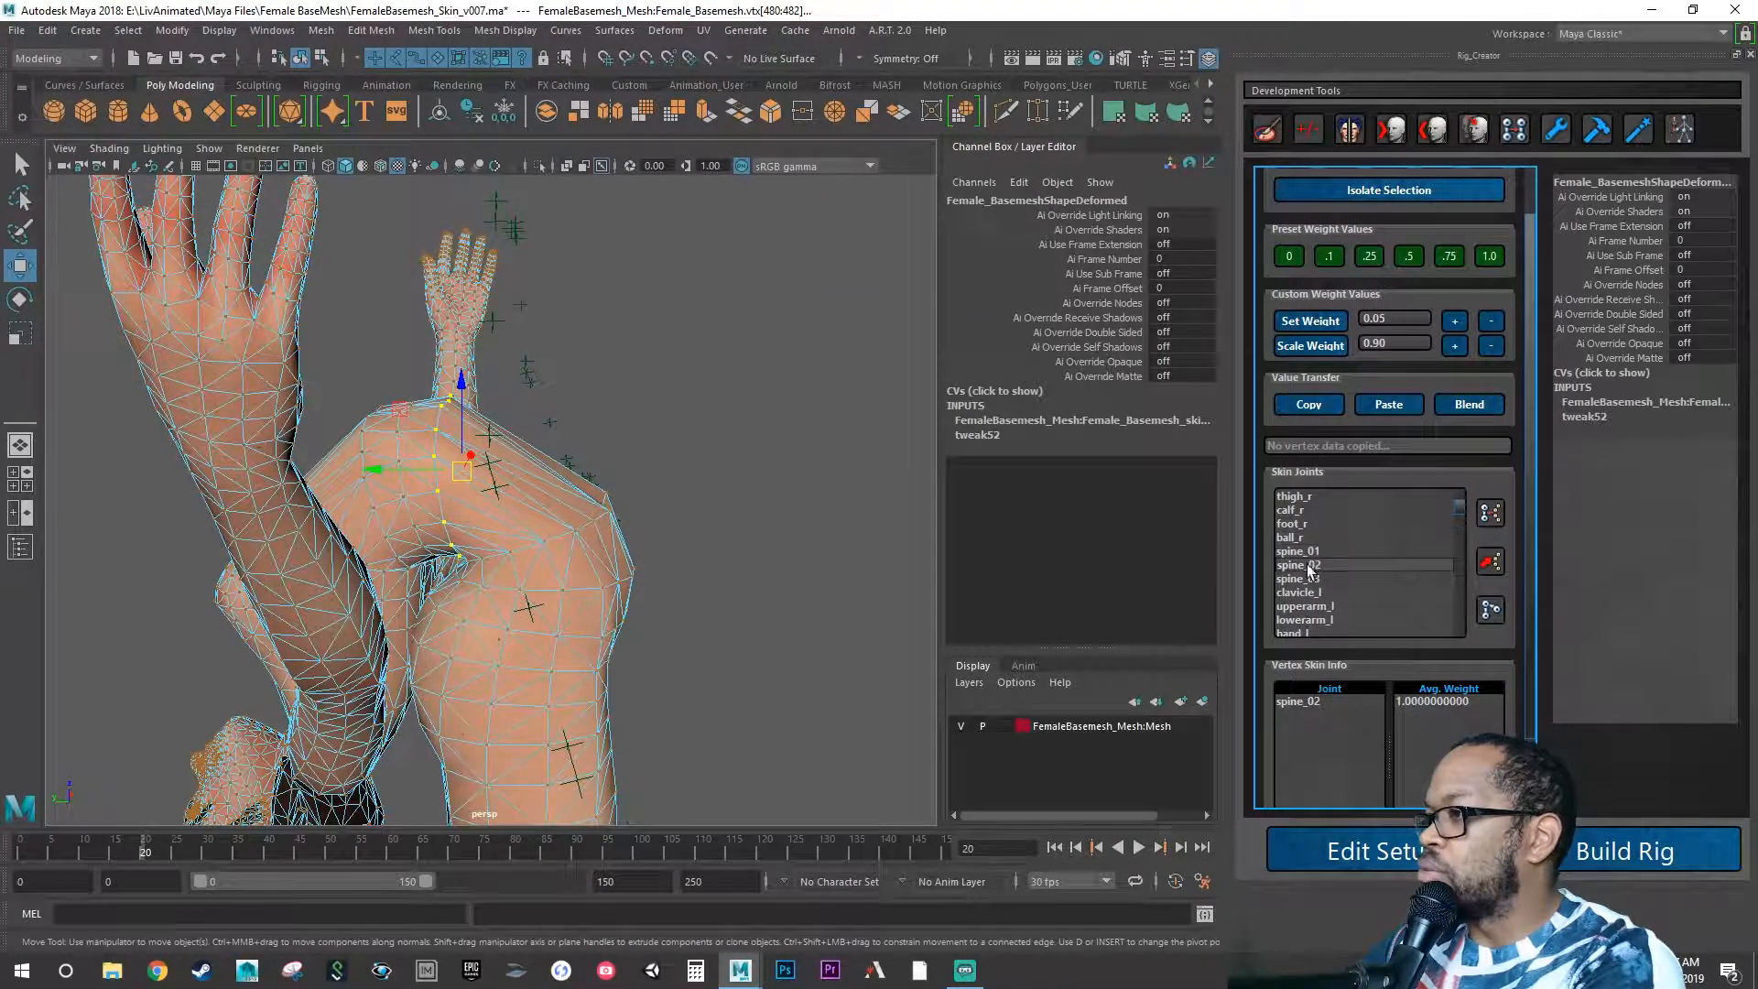
click(1312, 552)
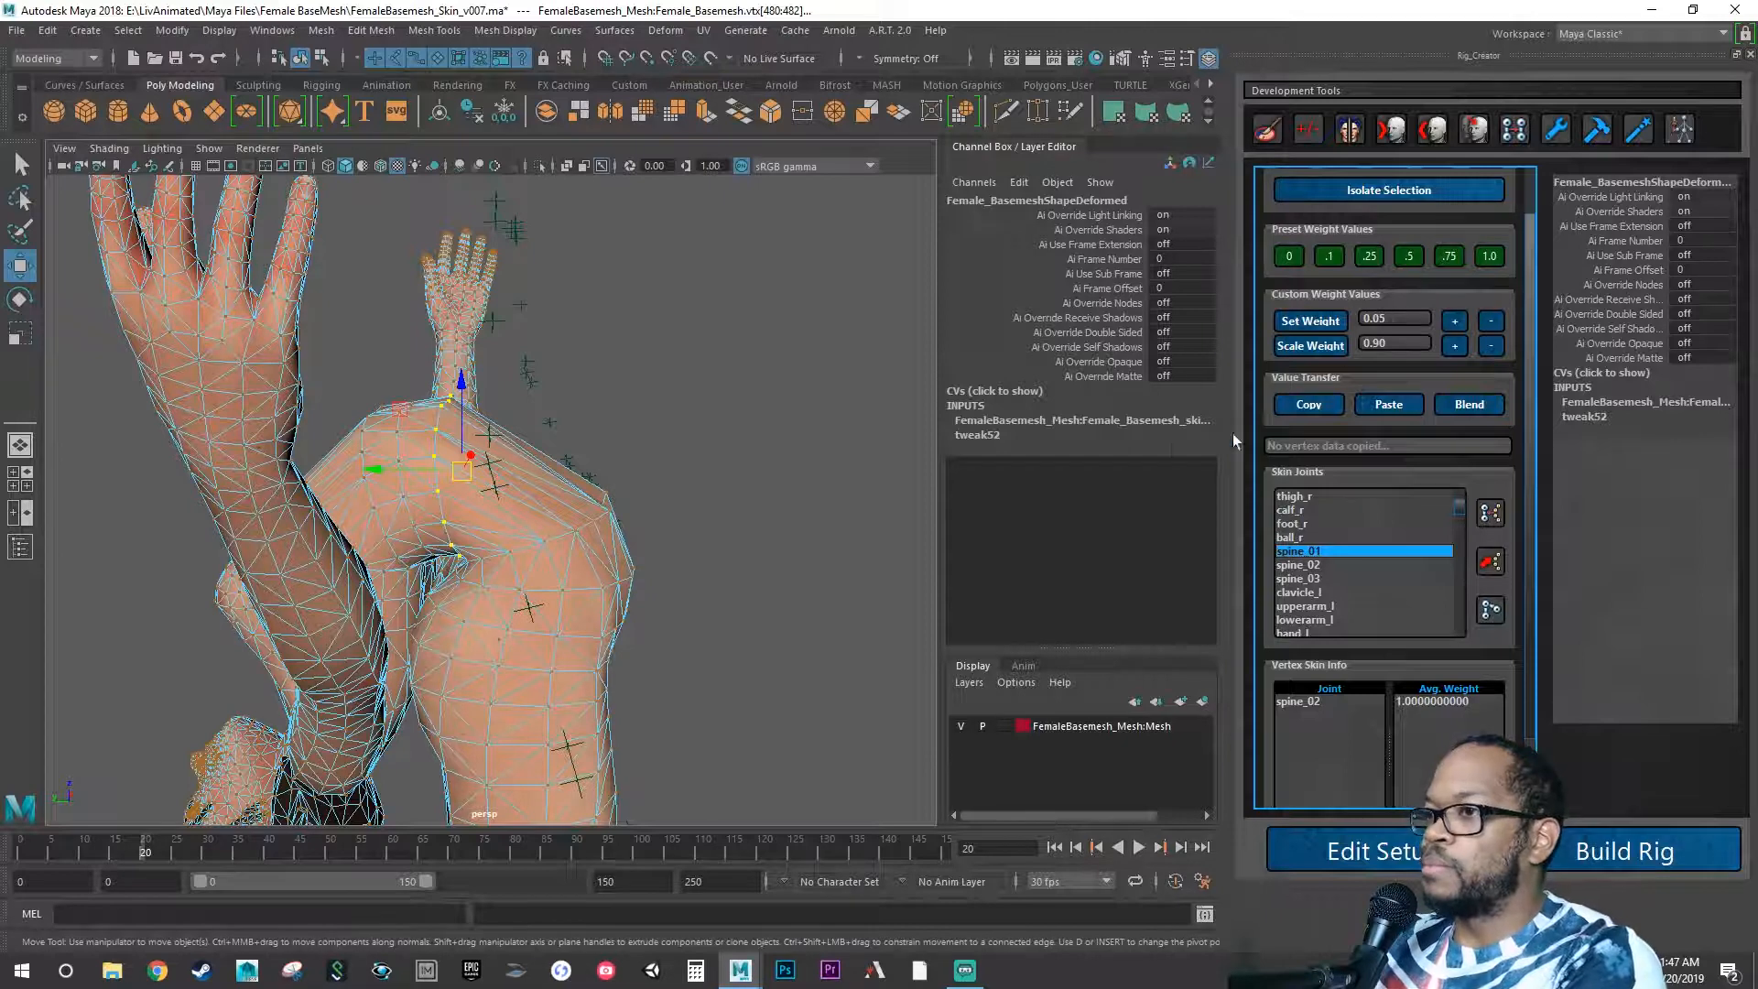
alt+drag(813, 482, 770, 481)
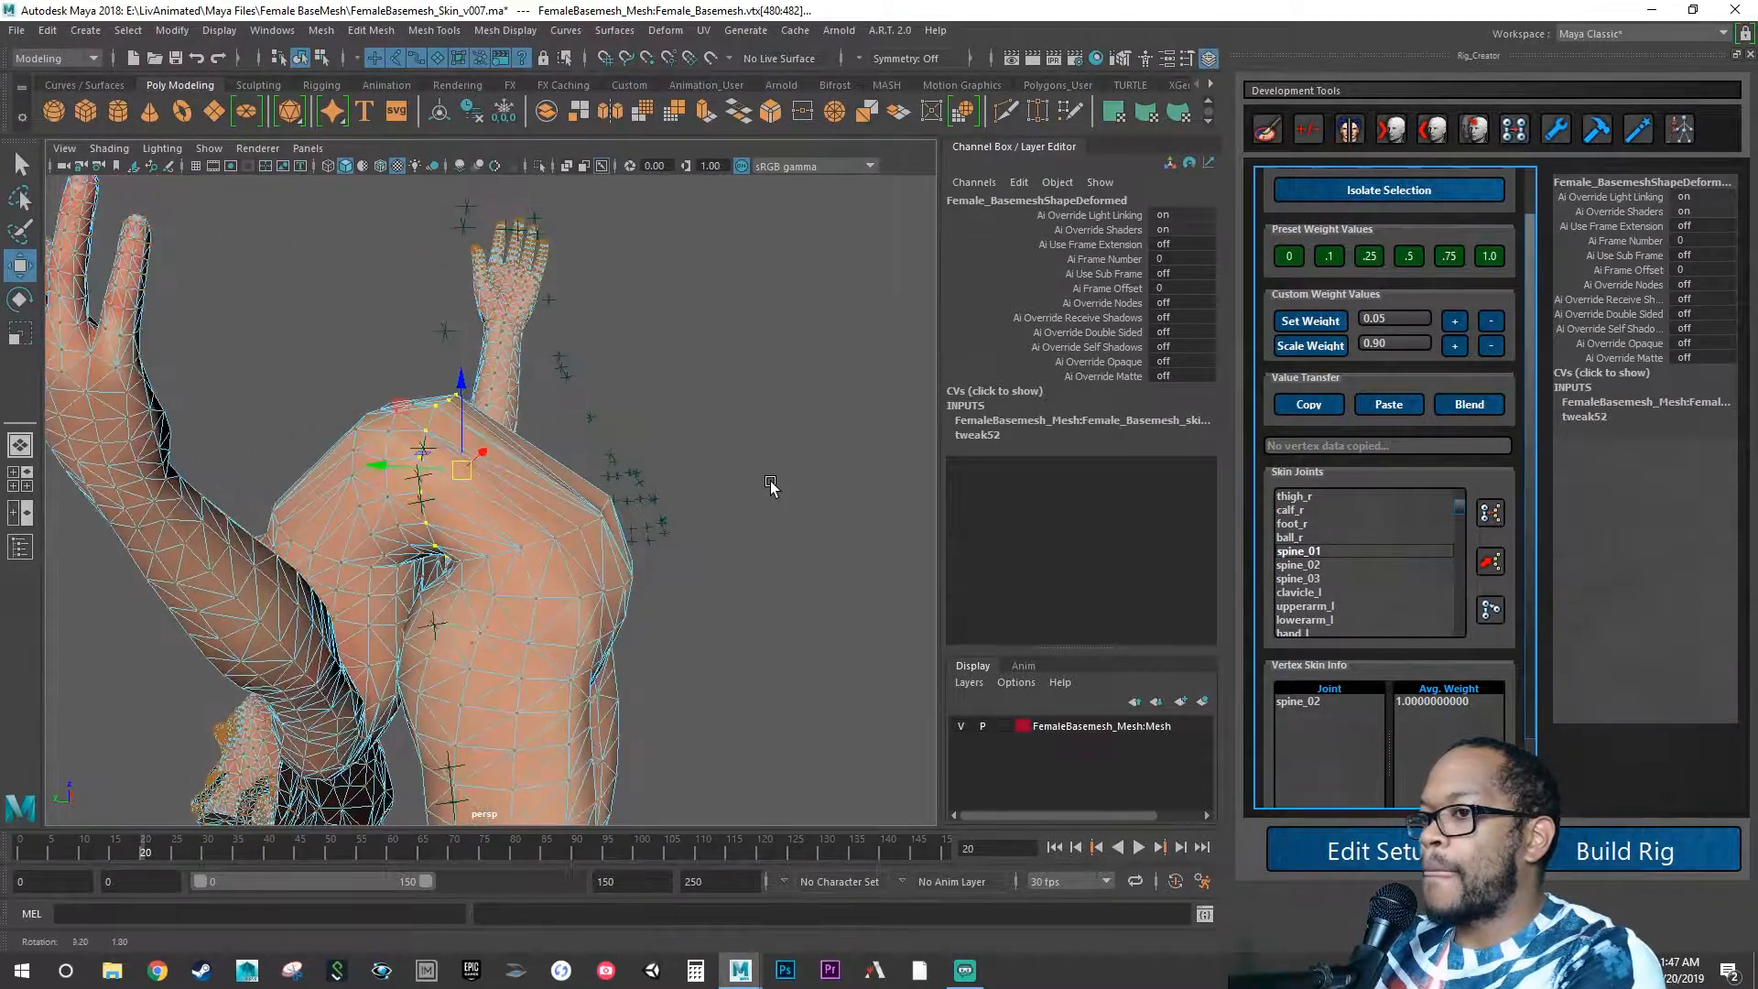
Raise the above-navel ring's spine_01 weight in 0.05 increments to 0.6.
click(1456, 320)
click(1456, 320)
click(1456, 321)
click(1456, 320)
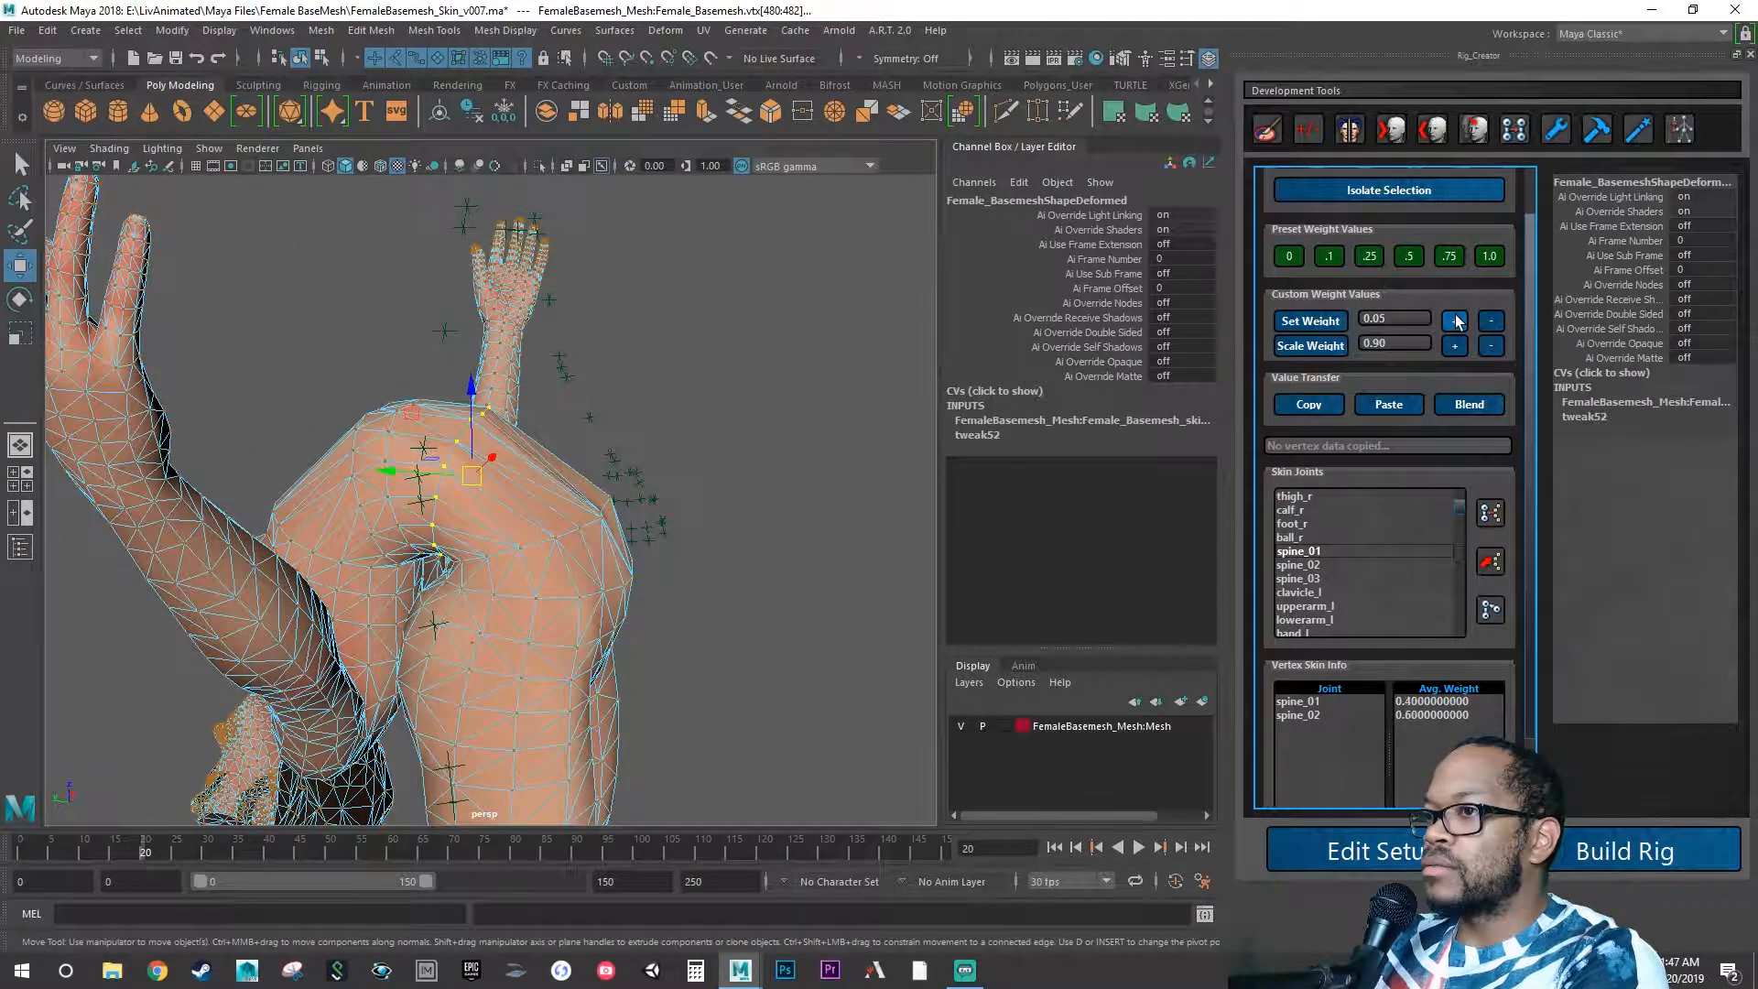
click(1455, 321)
click(1455, 321)
click(1455, 320)
click(1455, 321)
Fine-tune the above-navel ring's spine_01 weight in 0.05 increments up and down, settling on 0.8.
alt+drag(807, 443, 925, 401)
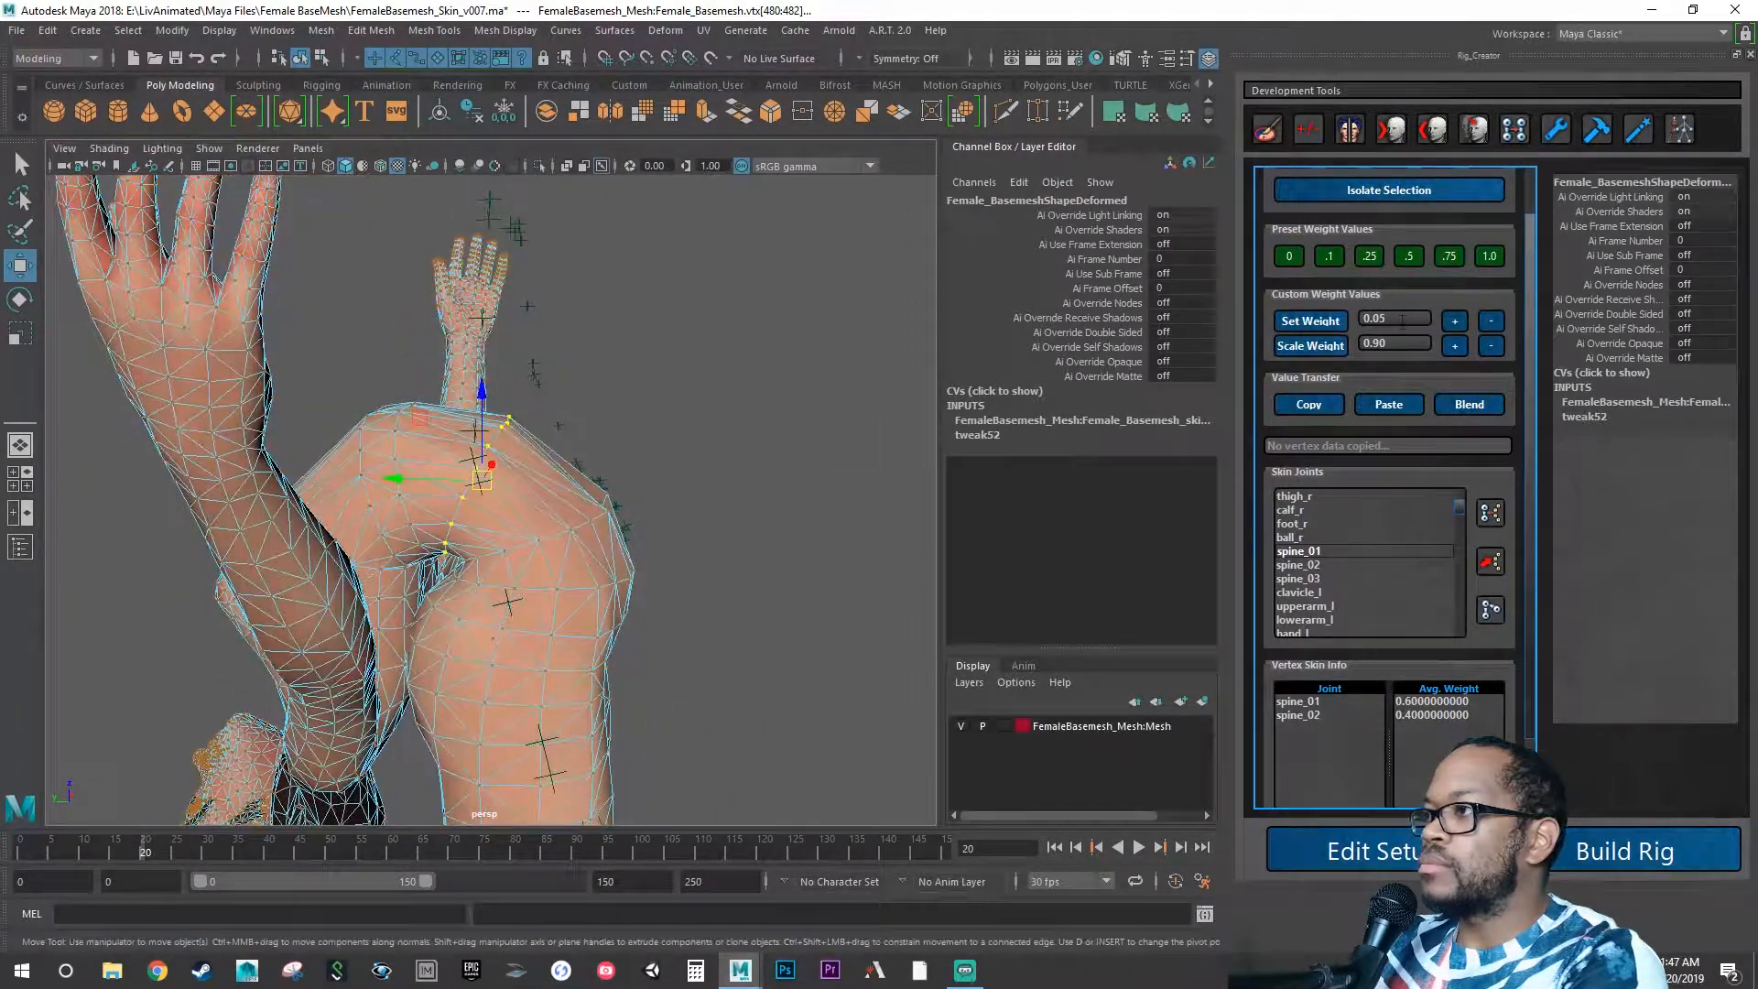
click(1454, 320)
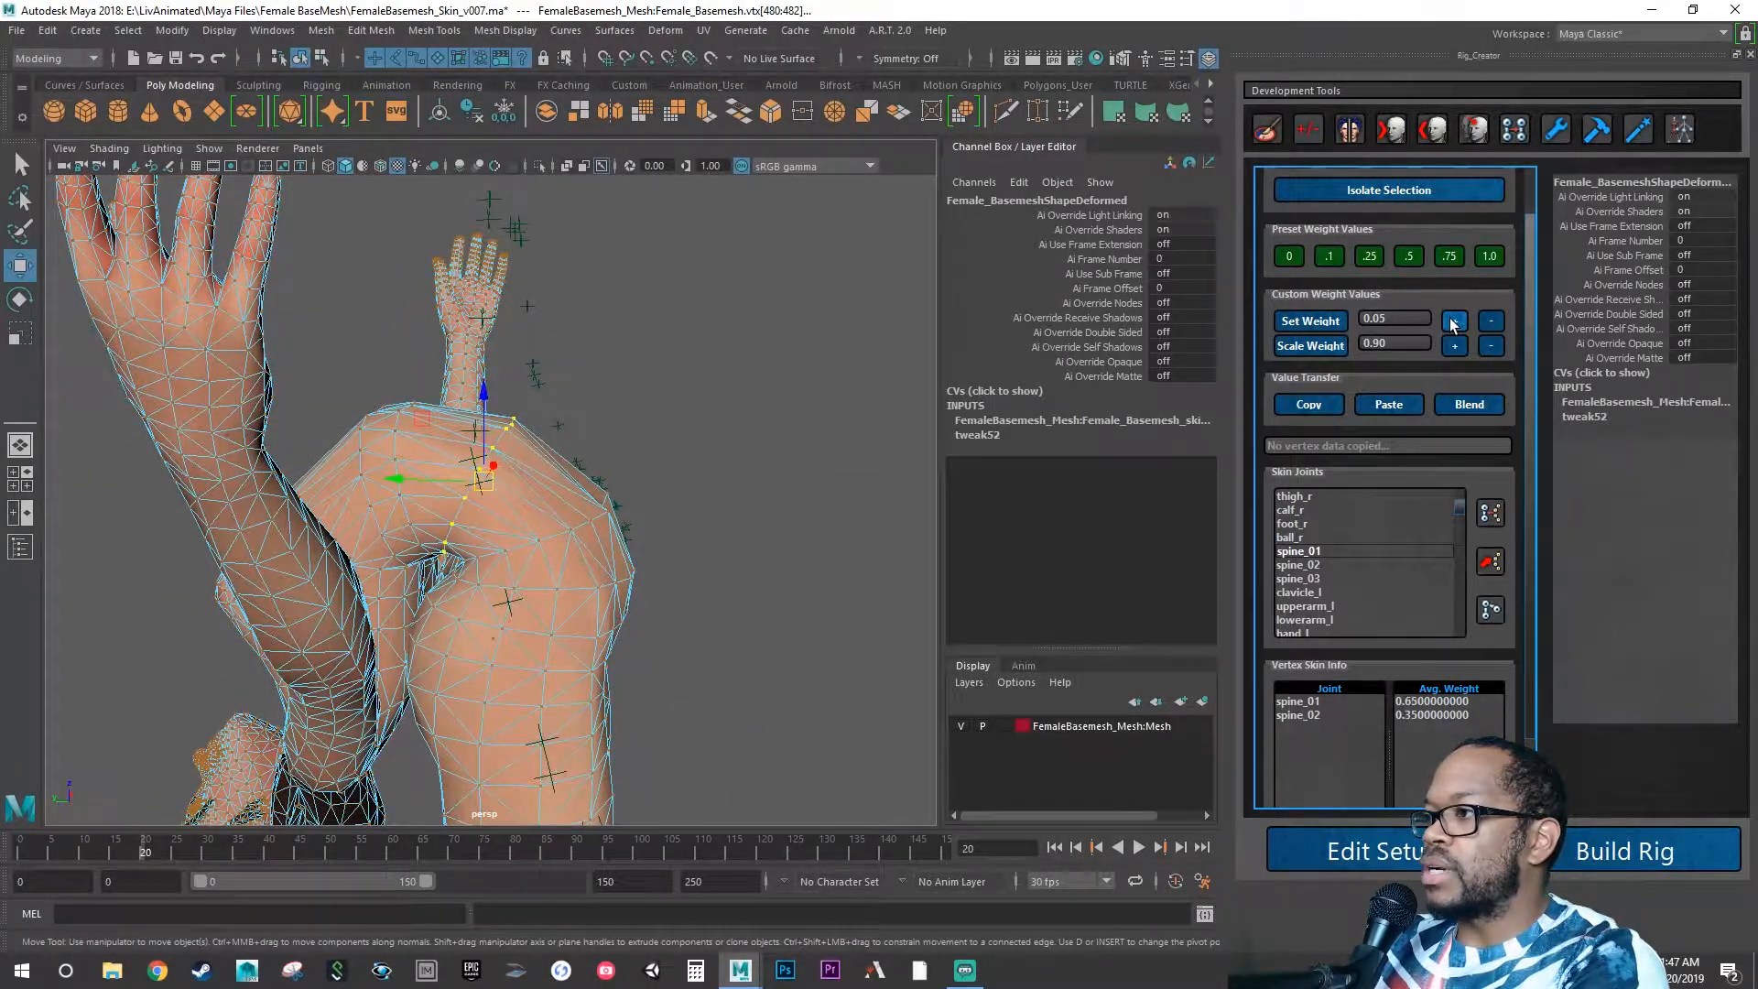
click(1454, 322)
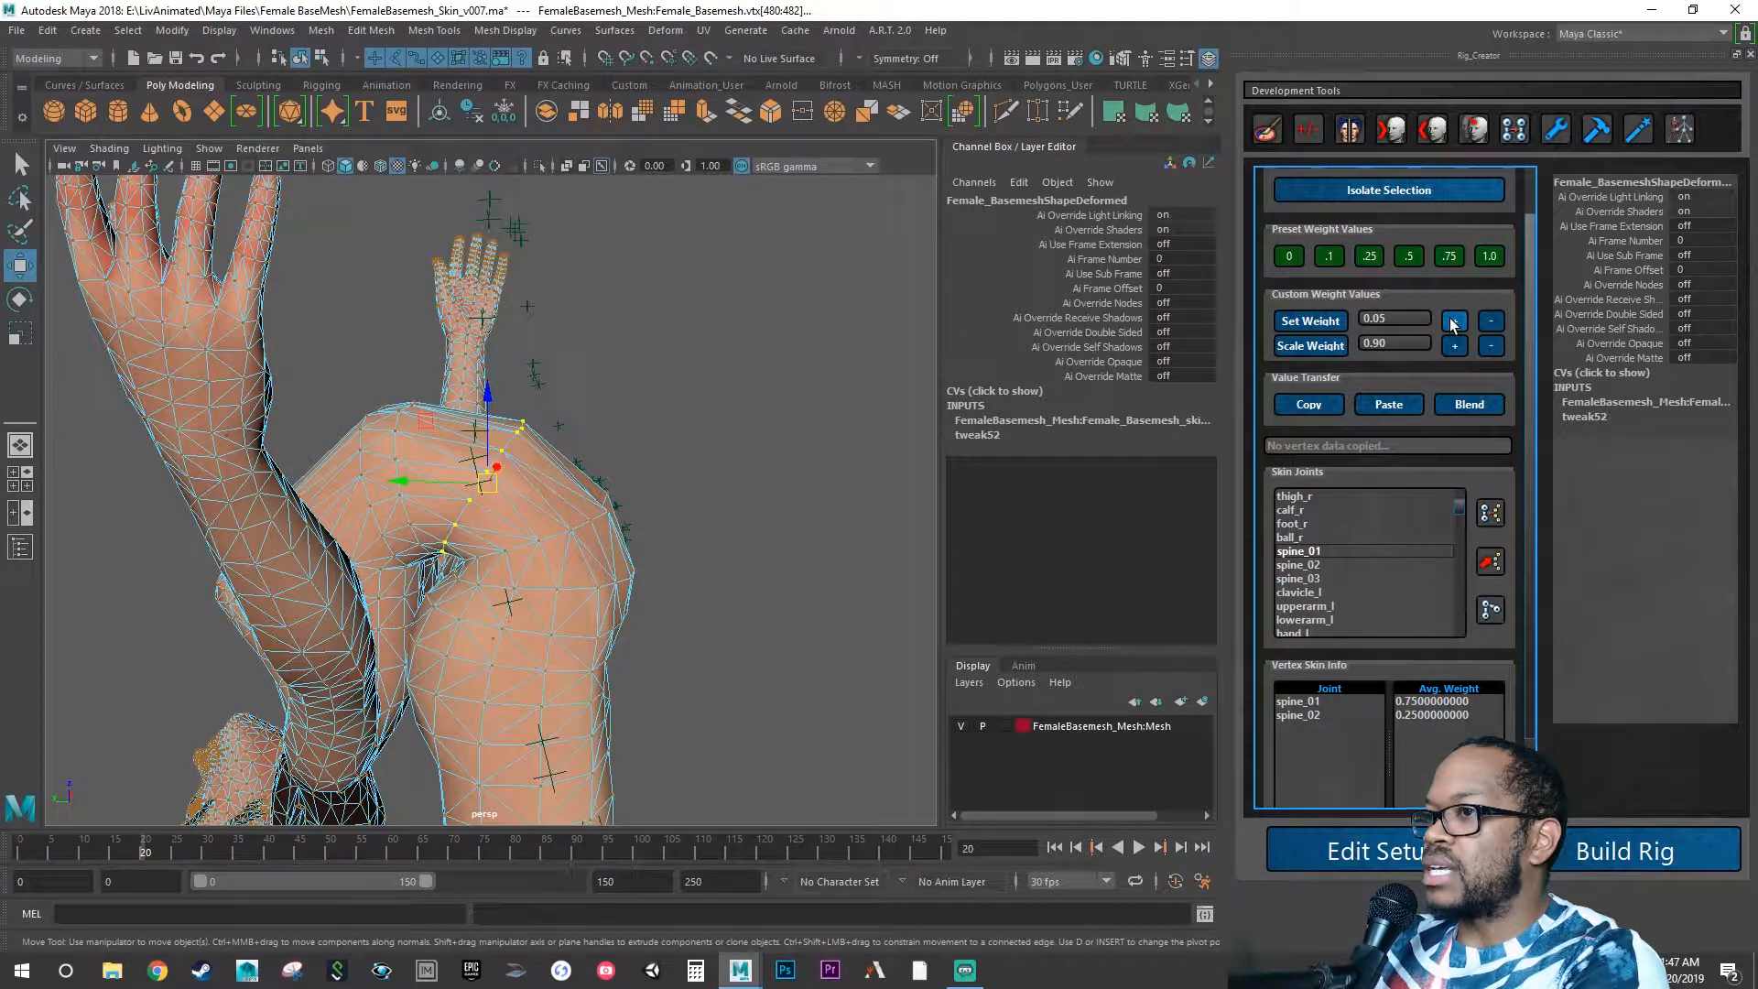
click(1491, 321)
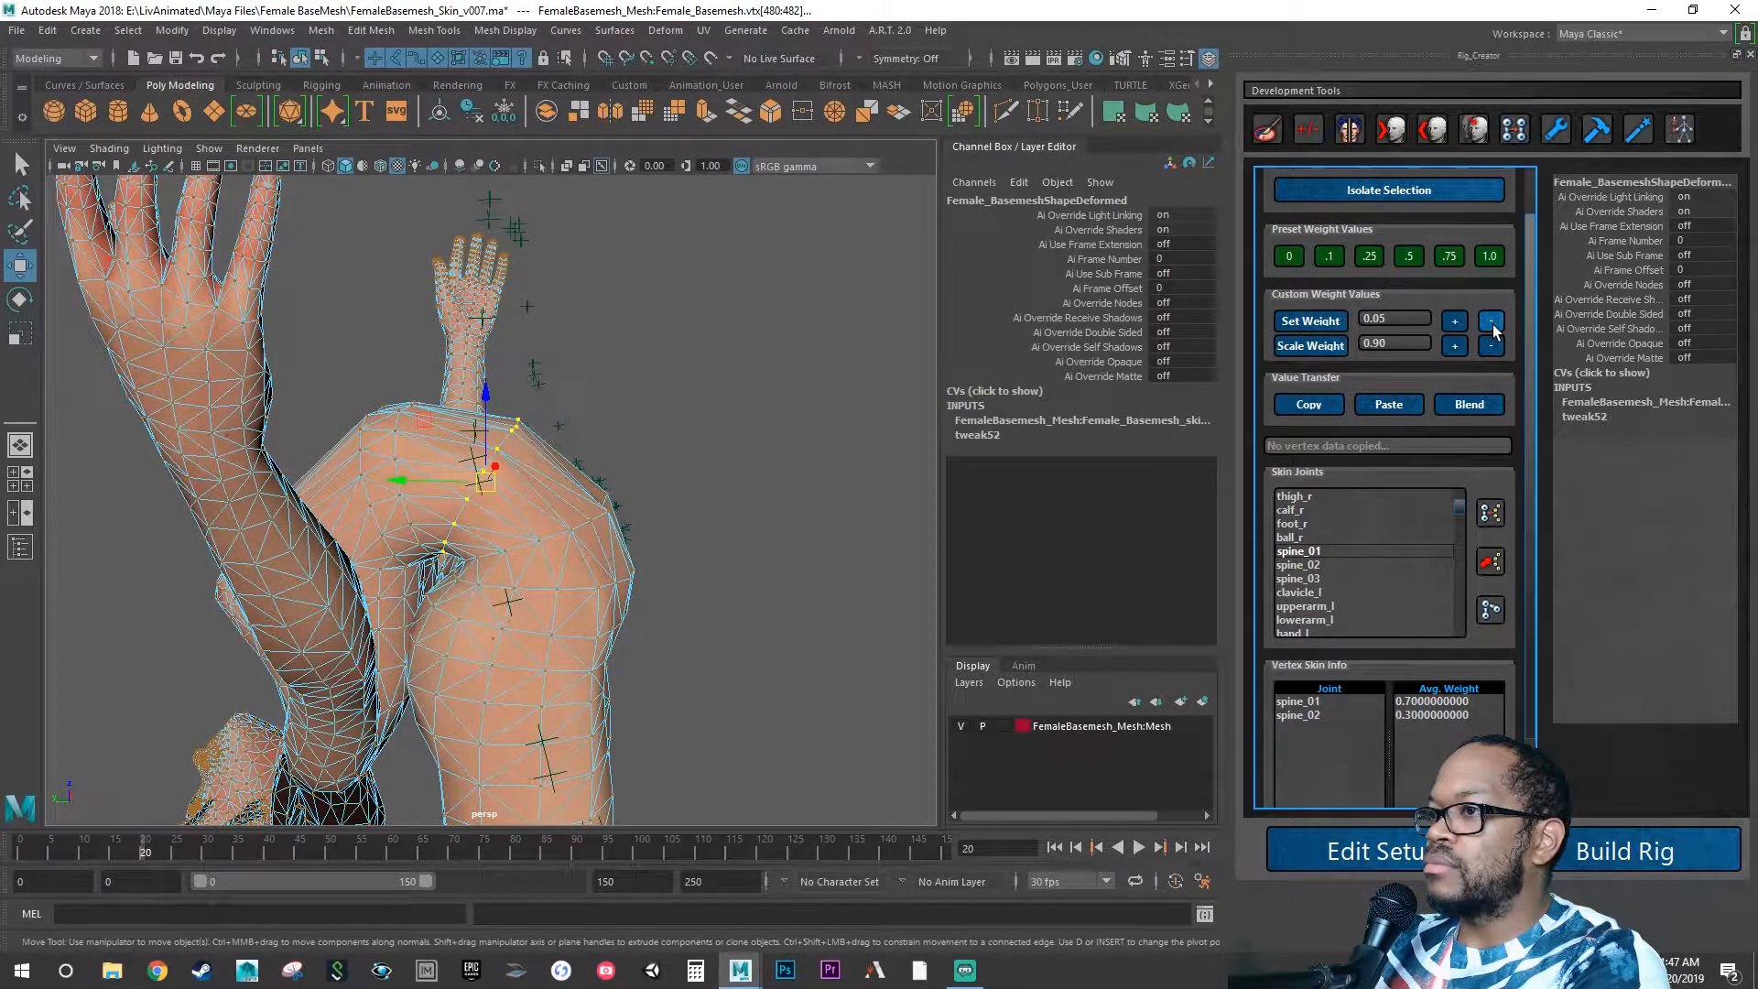
click(1457, 326)
click(1456, 325)
click(1458, 328)
click(1457, 328)
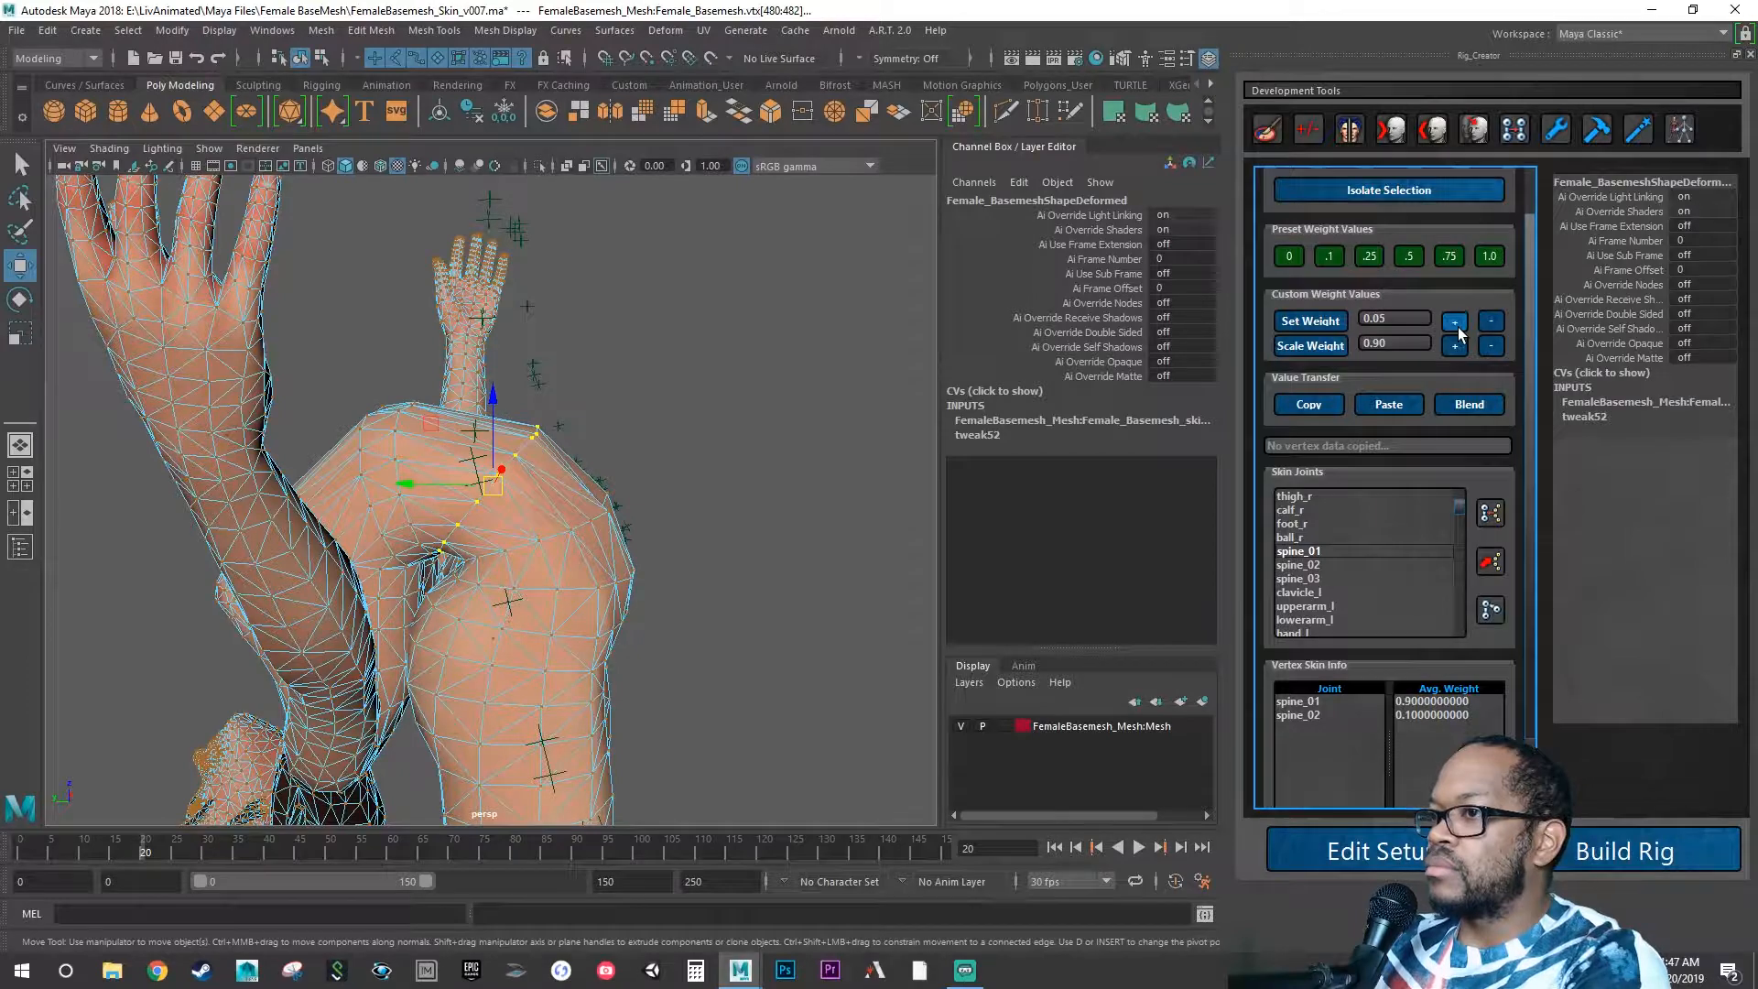
click(1490, 325)
click(1489, 325)
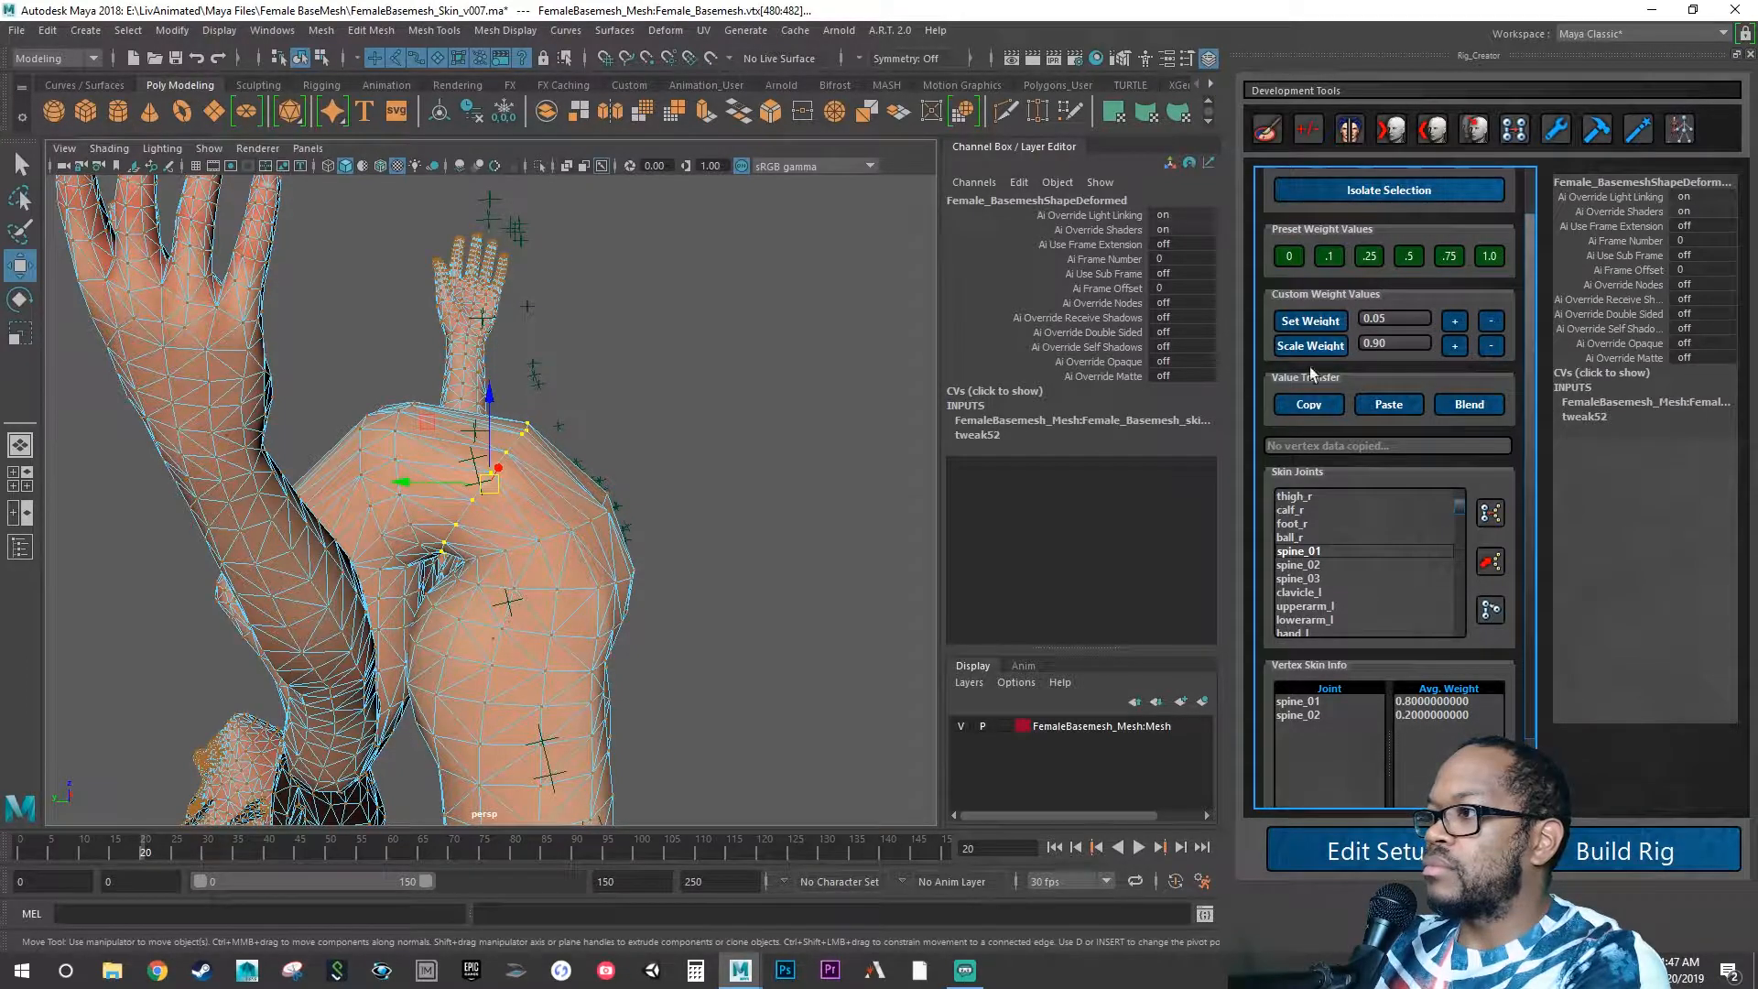
Scrub from frame 20 through frame 10 to frame 0 to check the above-navel ring's deformation.
alt+drag(535, 490, 373, 605)
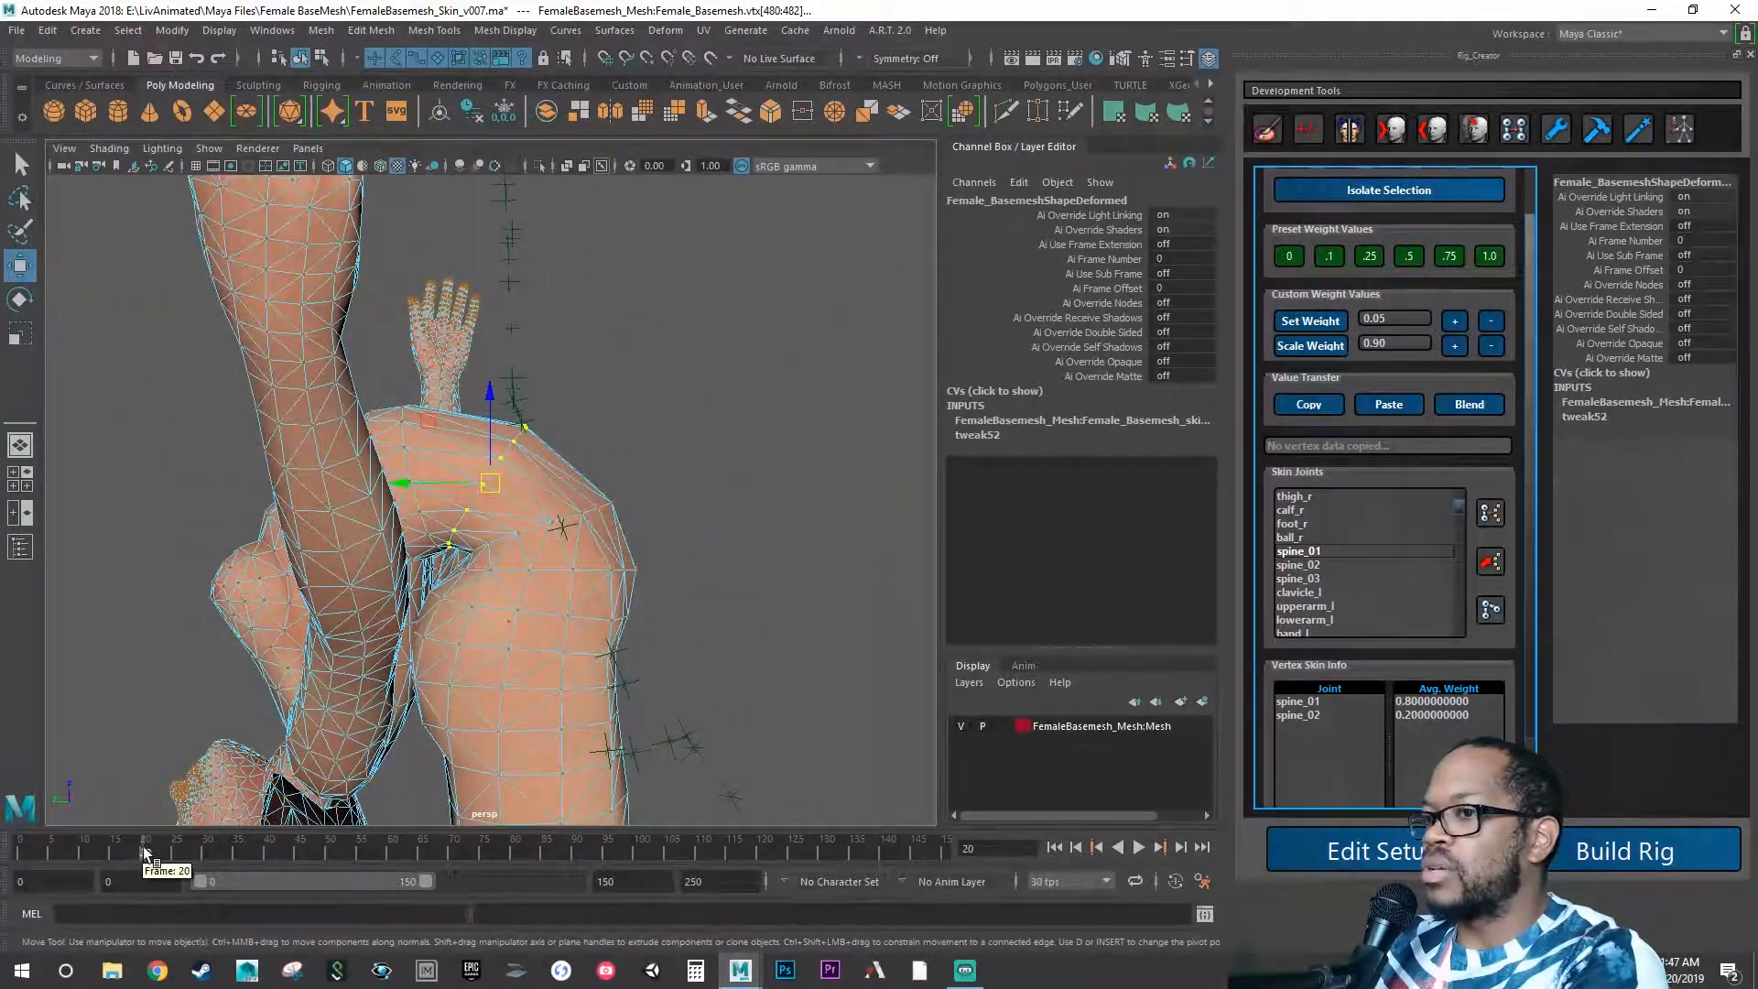
drag(144, 854, 82, 853)
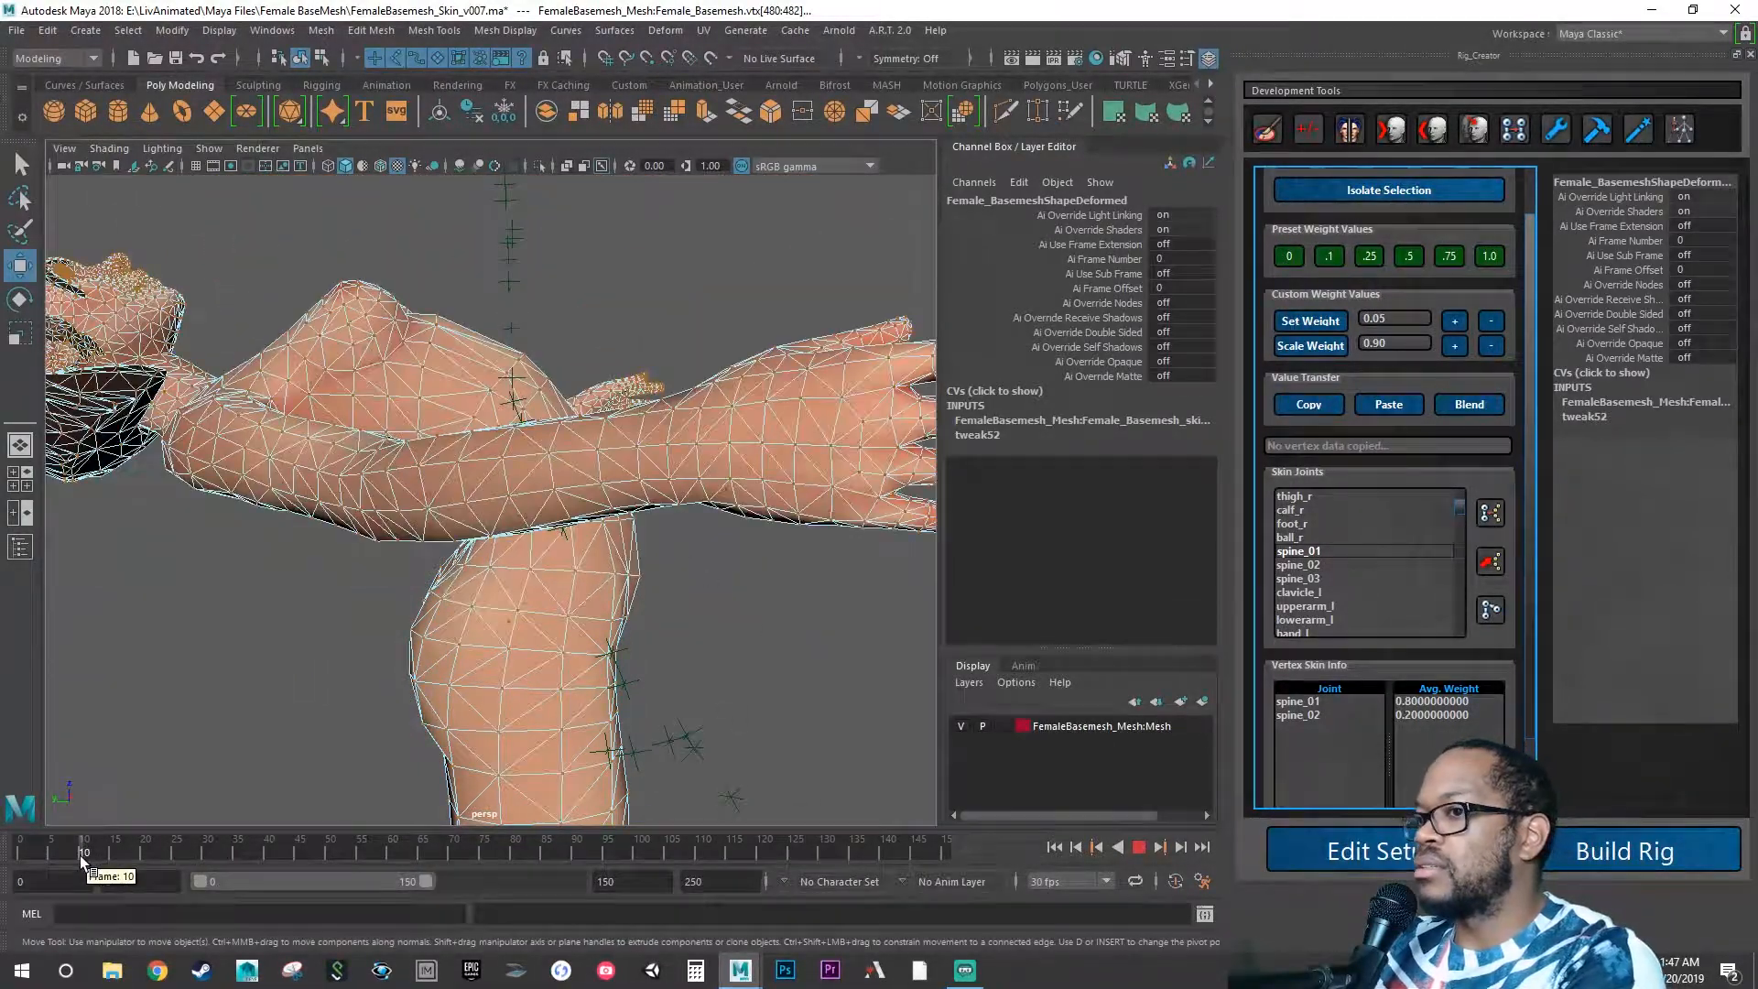
alt+drag(330, 705, 164, 752)
drag(86, 849, 20, 846)
Select the next vertex ring up the waist, one row above the last weighted ring, and go to frame 20.
alt+drag(515, 566, 424, 509)
alt+right_drag(423, 510, 561, 502)
alt+middle_drag(528, 470, 577, 549)
scroll(497, 497, up, 2)
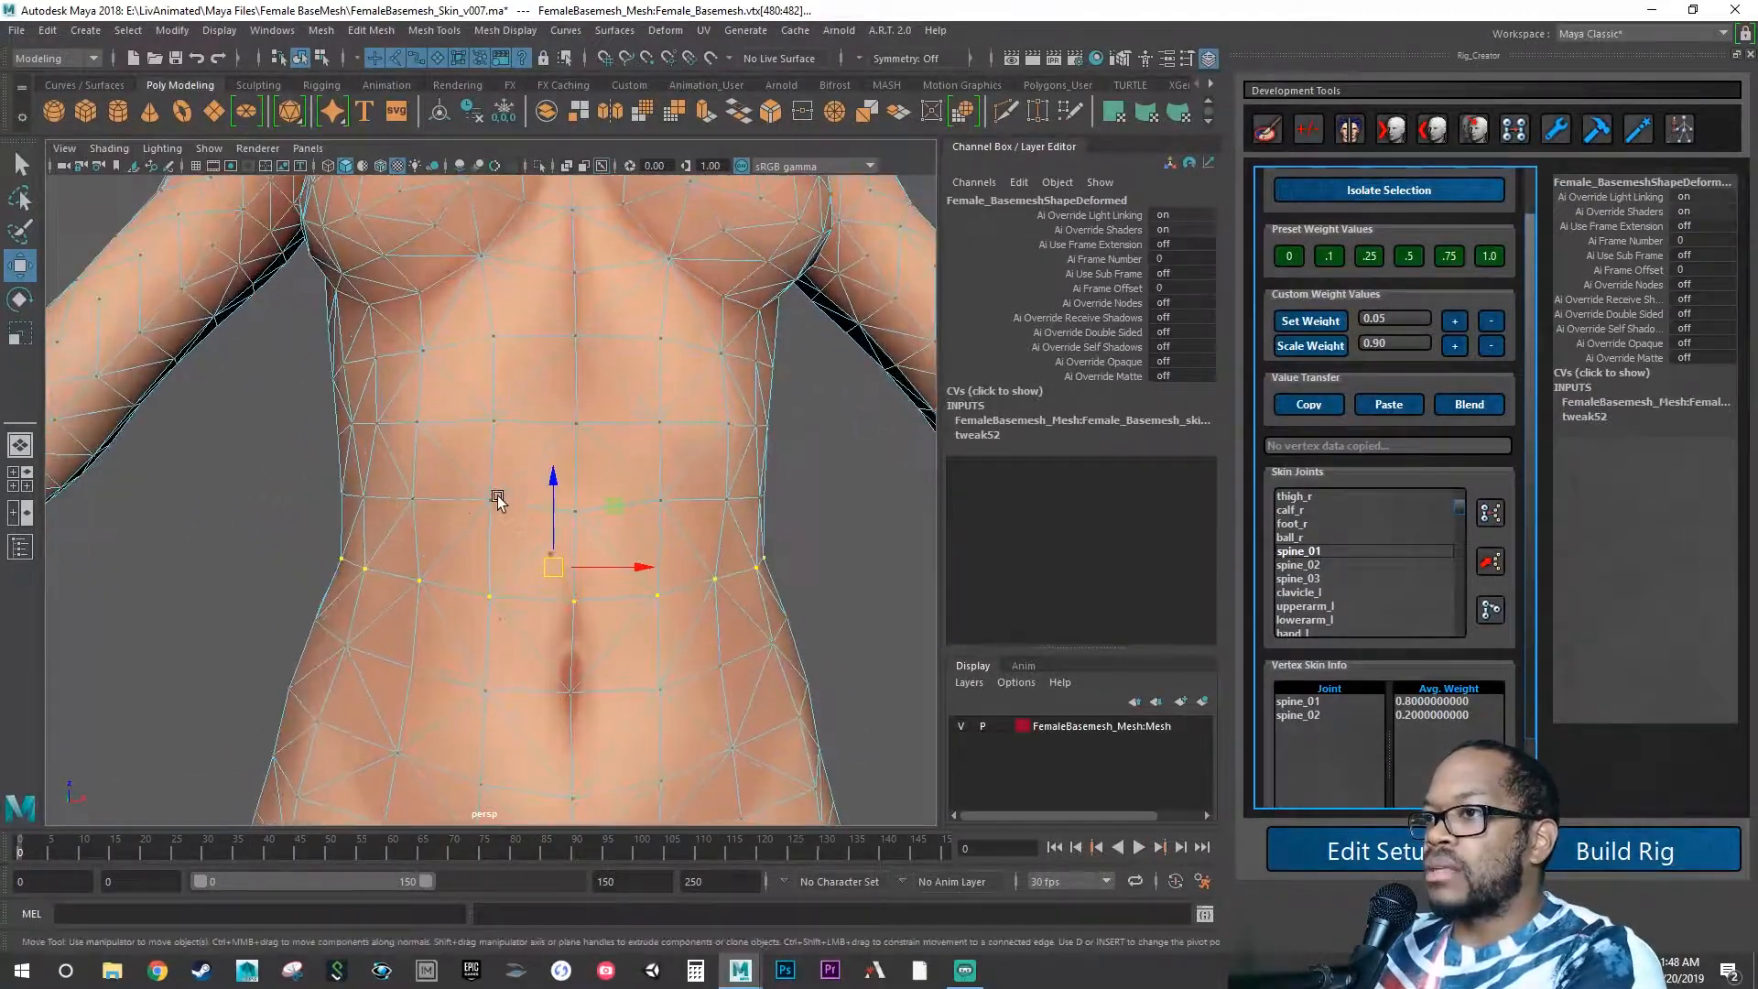
alt+drag(497, 497, 348, 483)
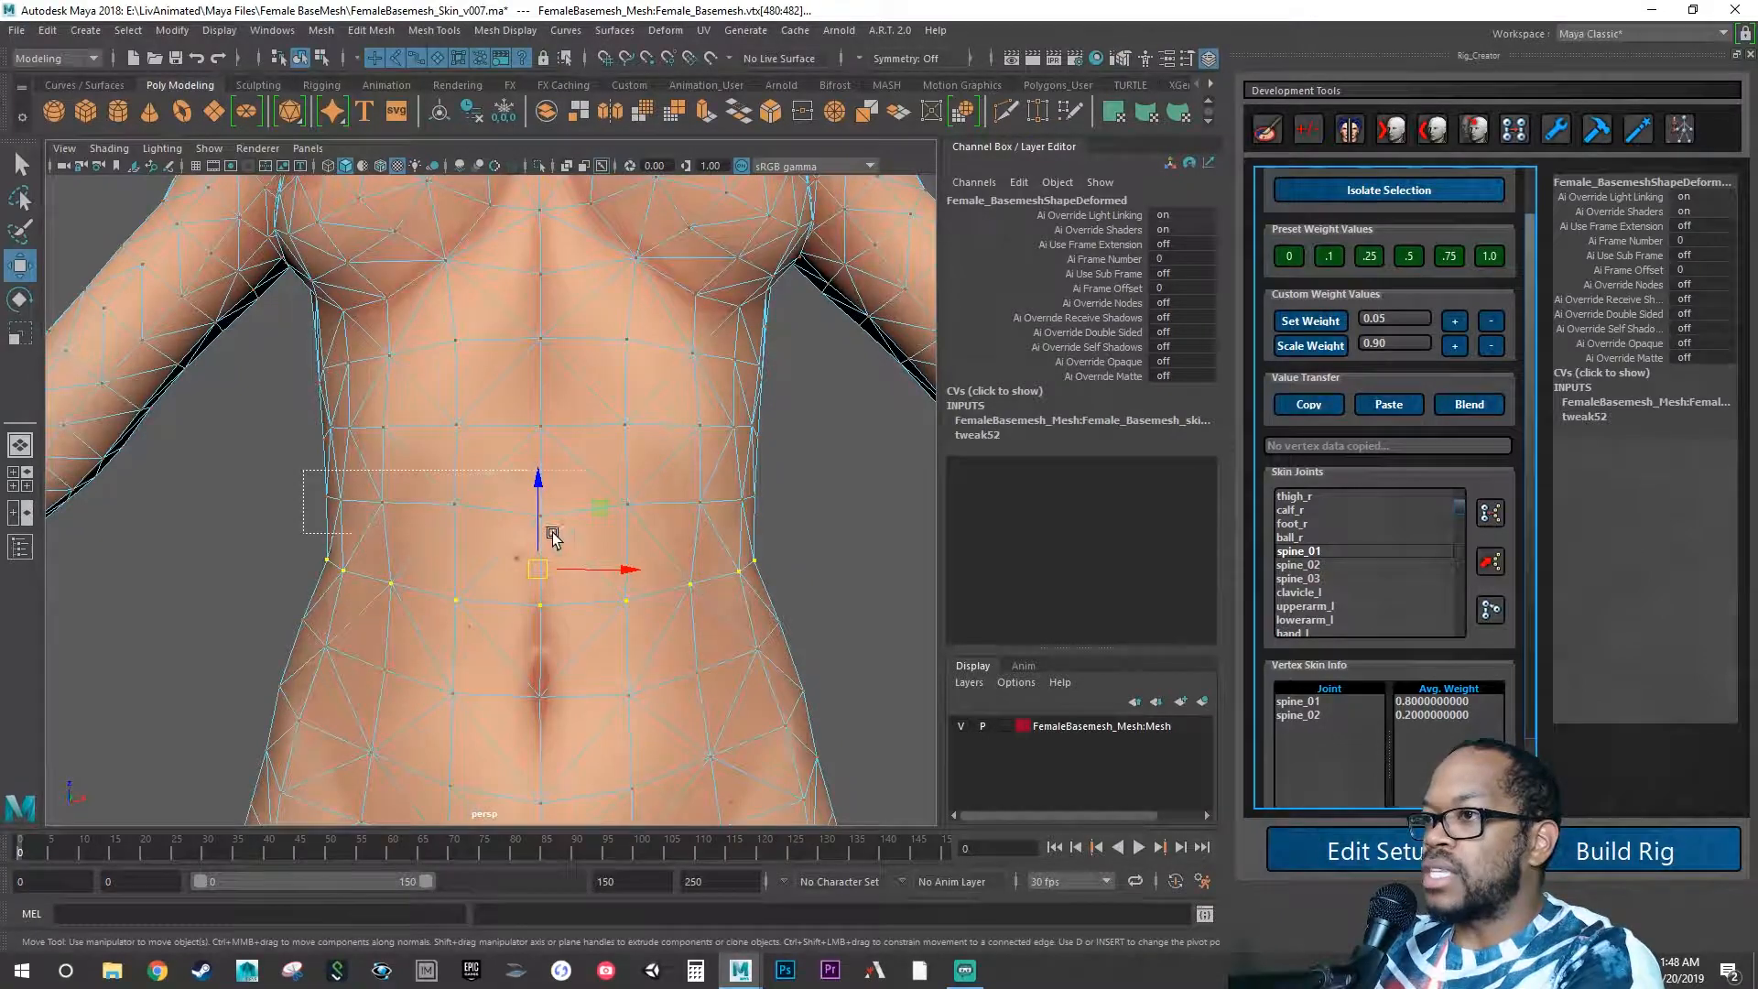
drag(553, 539, 546, 657)
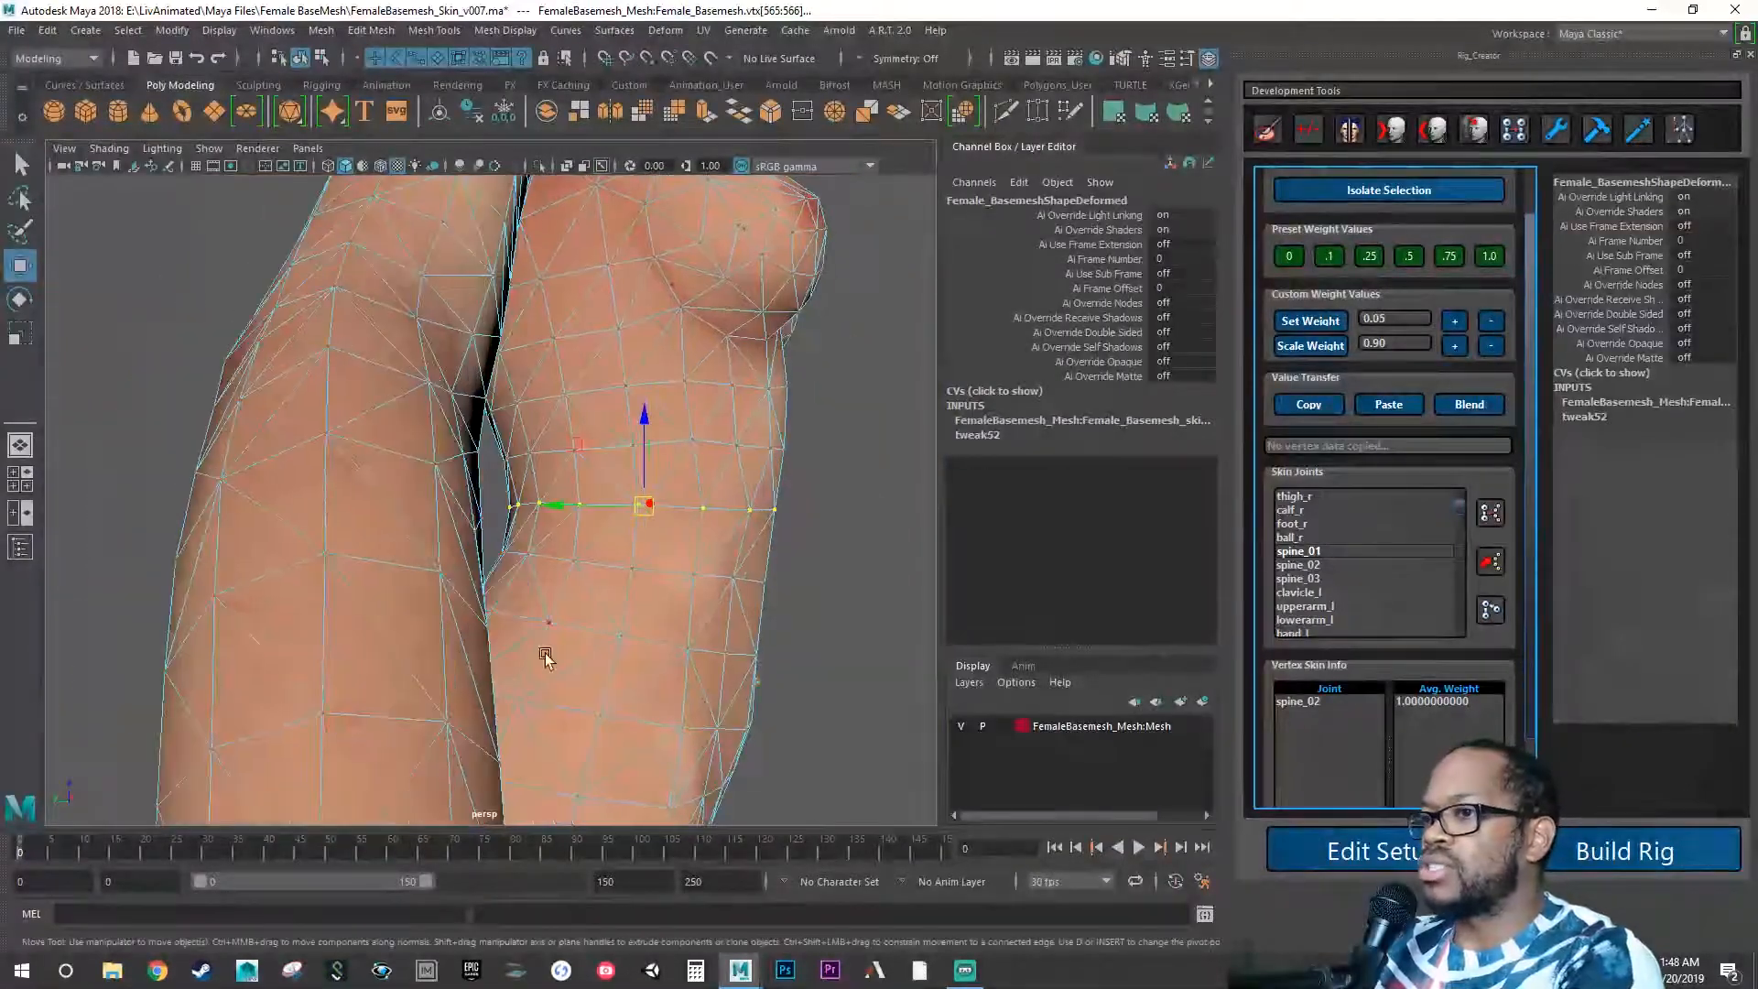
click(145, 848)
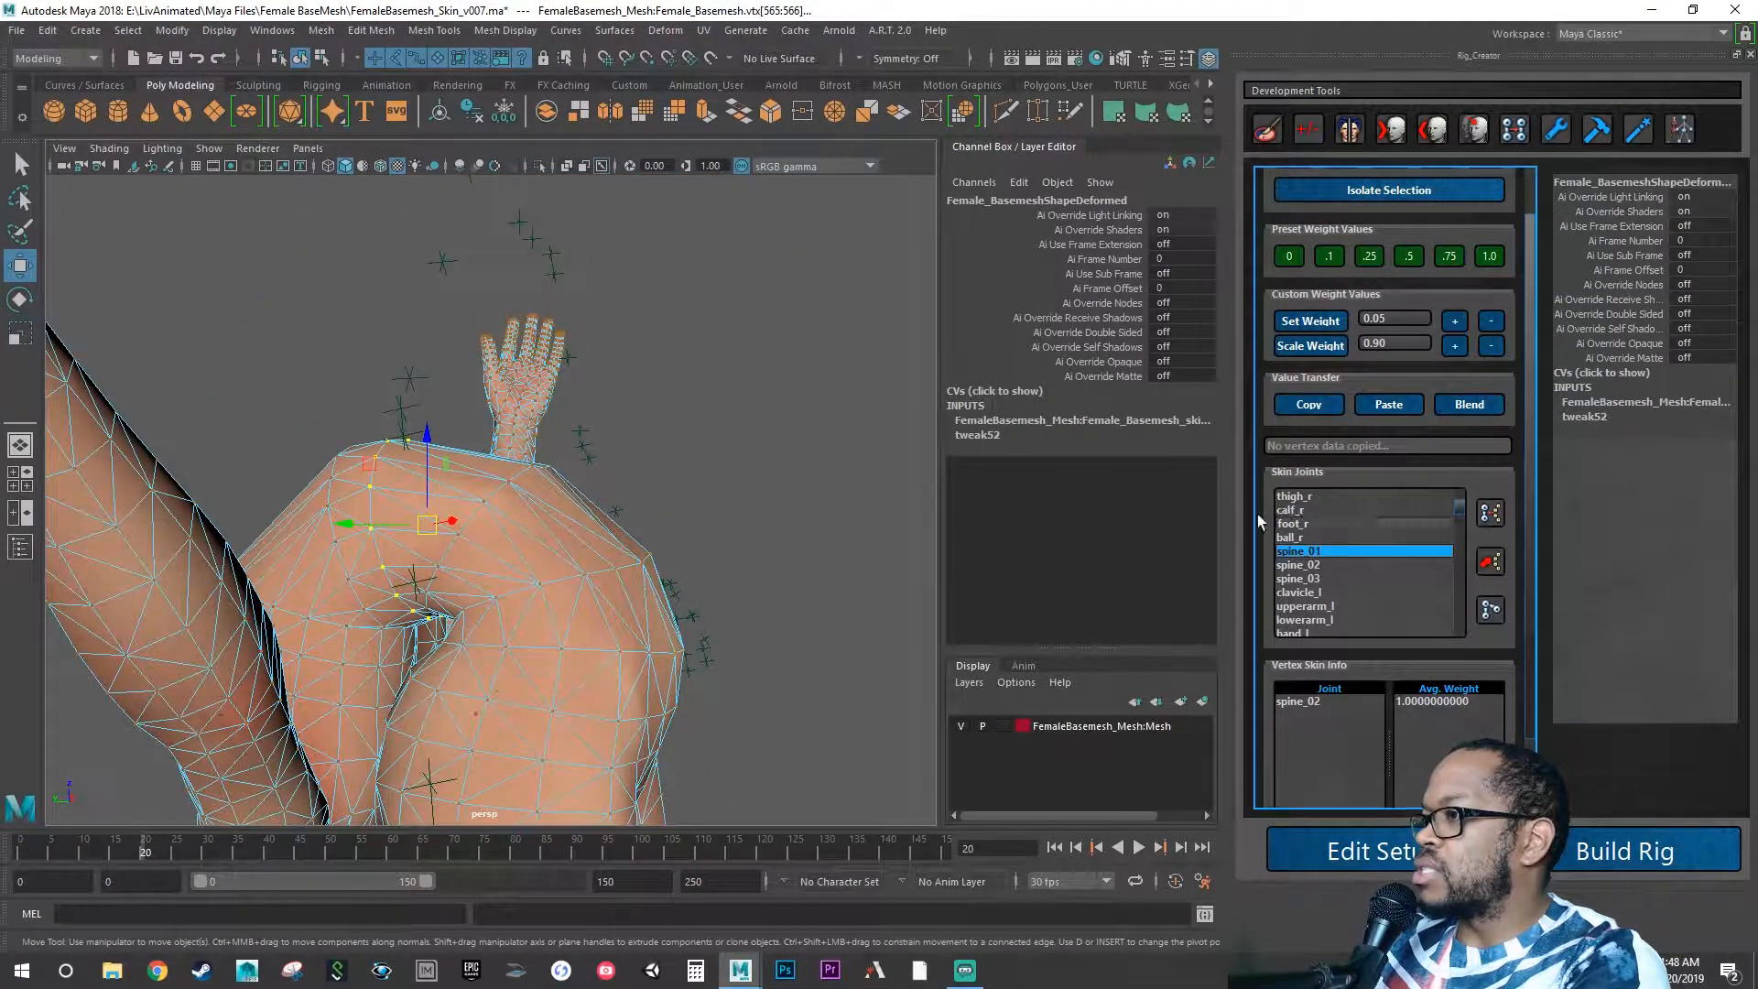
Raise the selected waist ring's spine_01 weight in 0.05 increments to 0.35.
alt+drag(691, 499, 654, 508)
click(1454, 322)
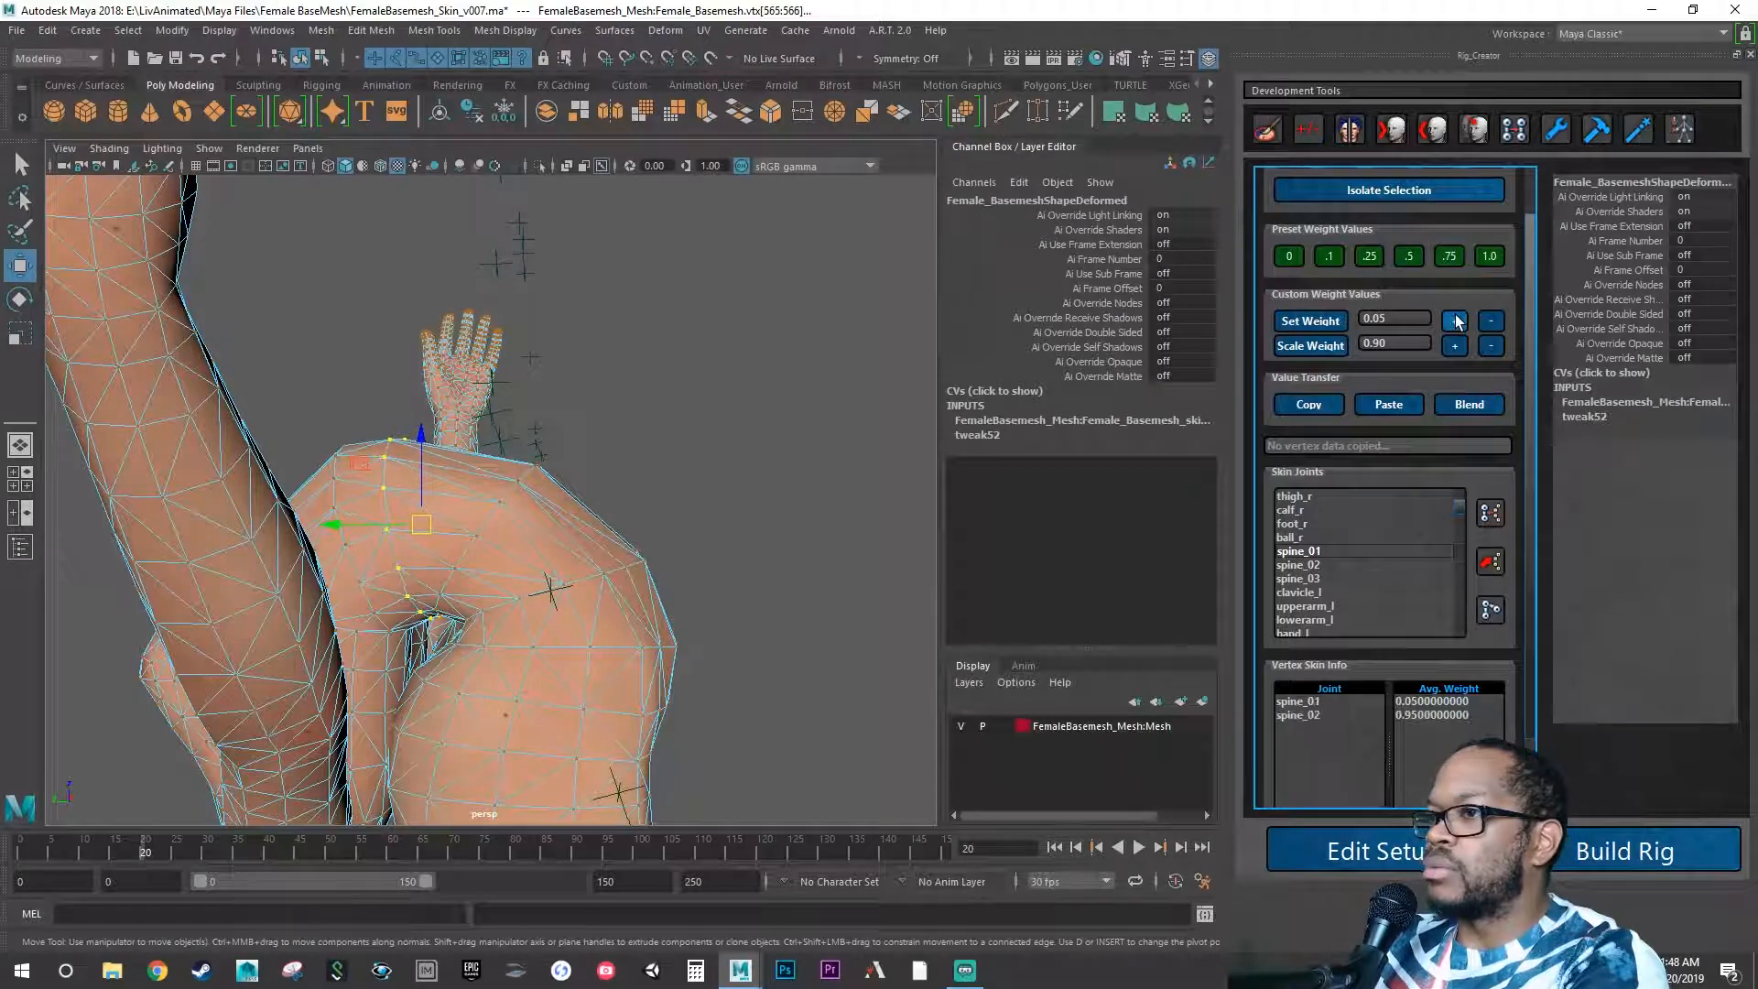
click(1455, 321)
click(1455, 321)
click(1455, 321)
click(1456, 321)
click(1457, 321)
click(1456, 322)
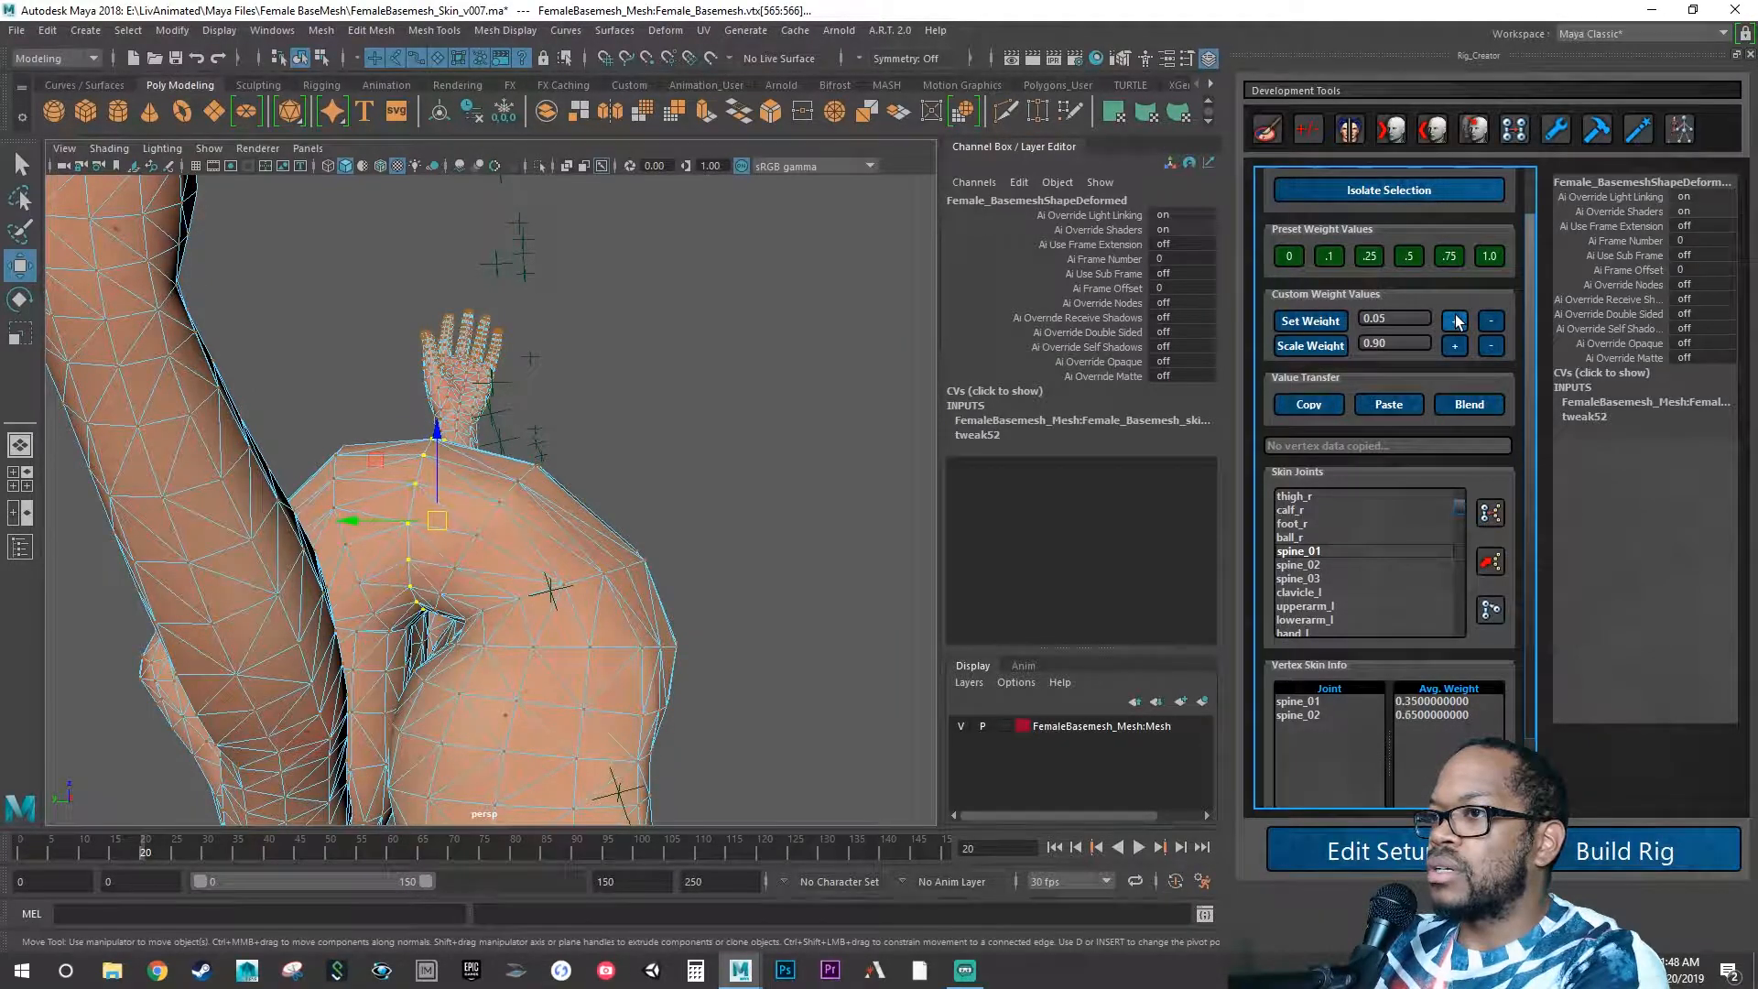
Examine the waist ring's deformation from several angles at frame 20 and frame 10.
alt+drag(687, 446, 586, 506)
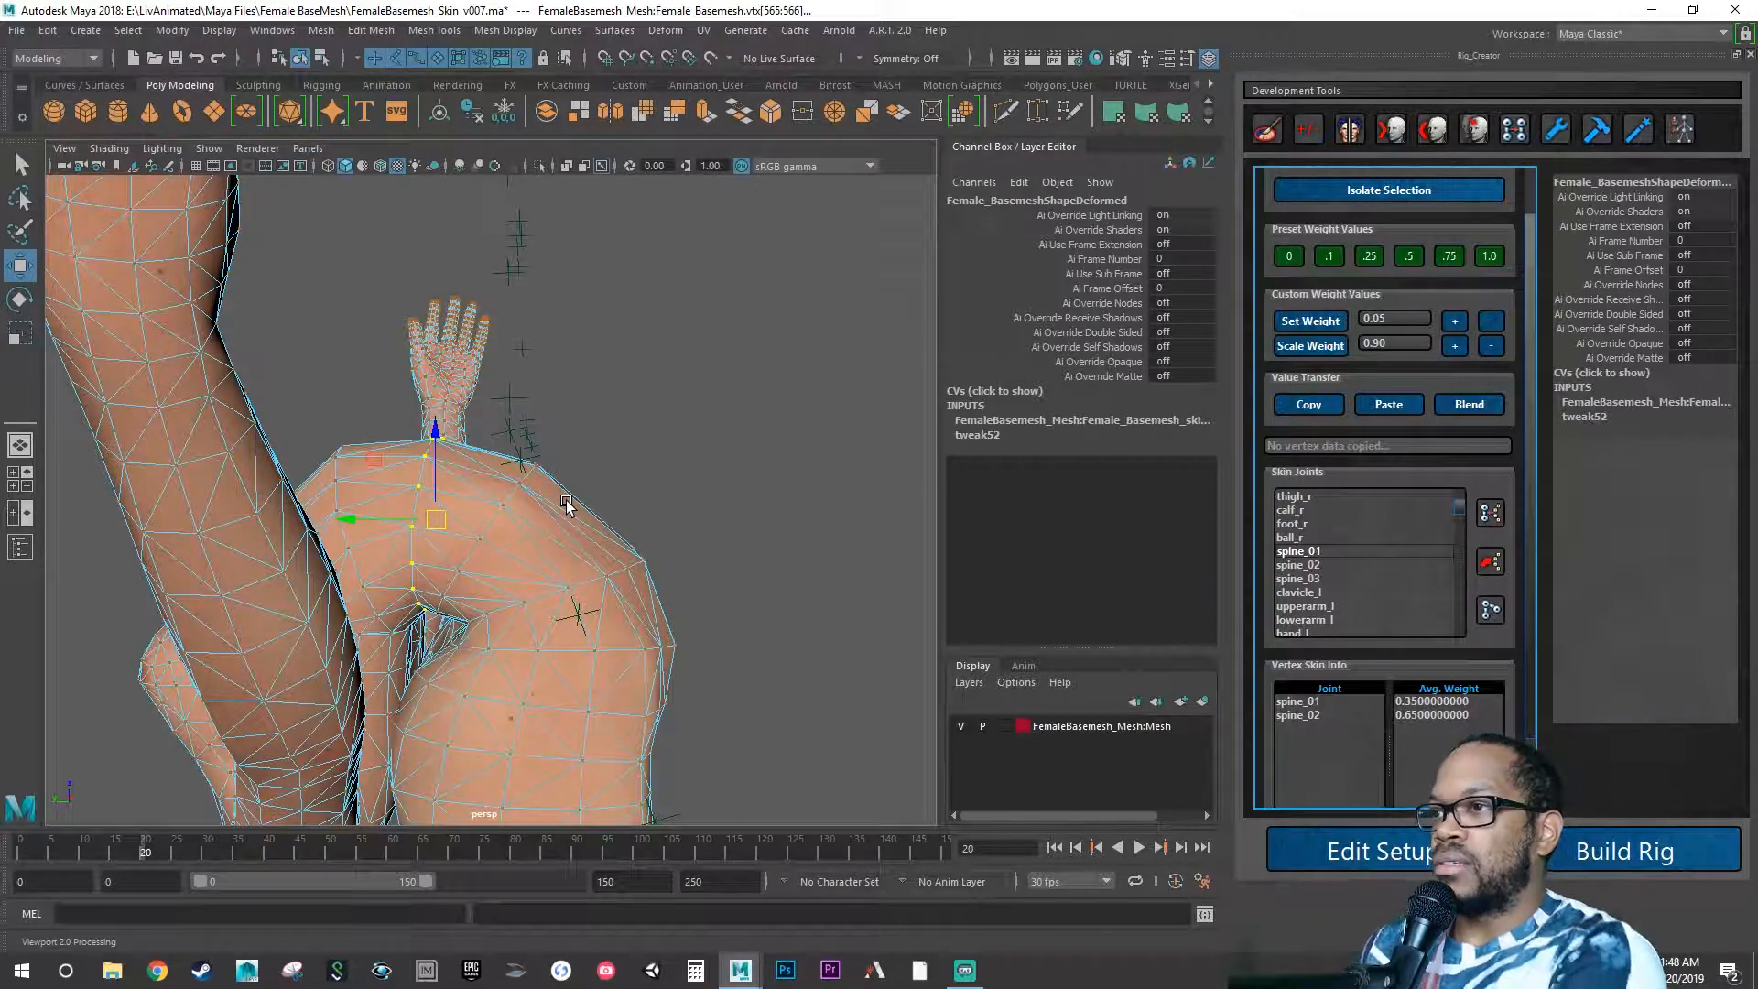
alt+drag(505, 504, 486, 541)
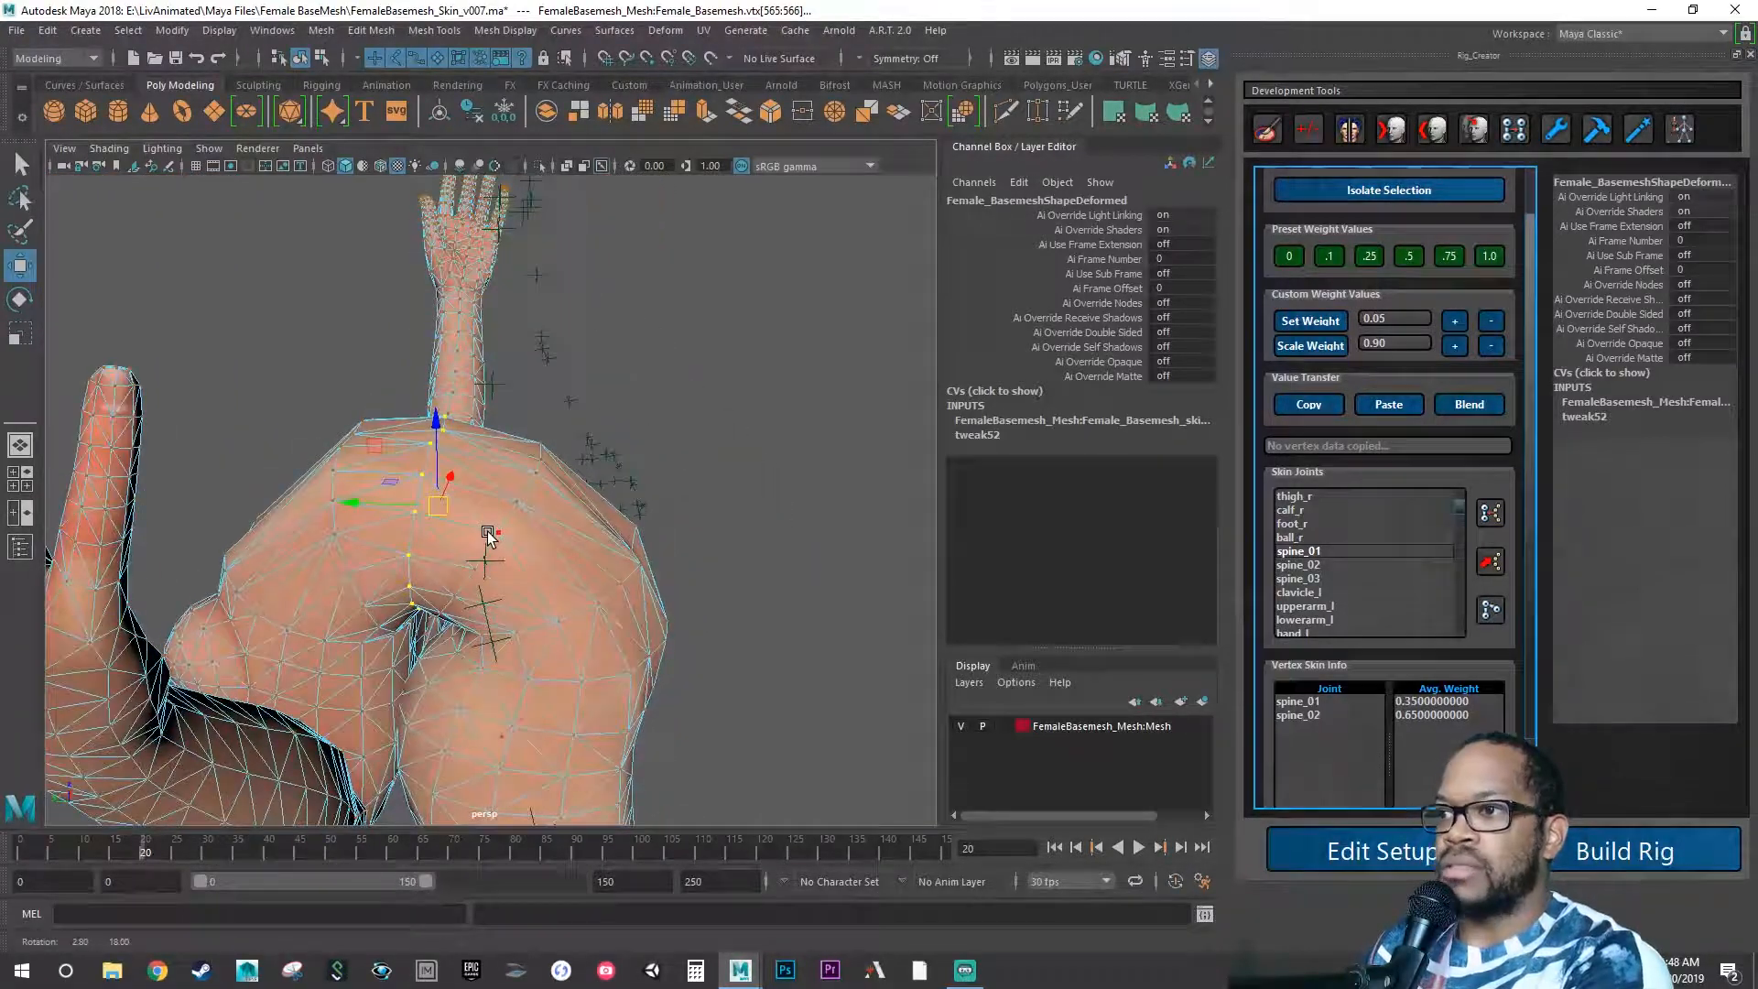
alt+drag(487, 531, 488, 540)
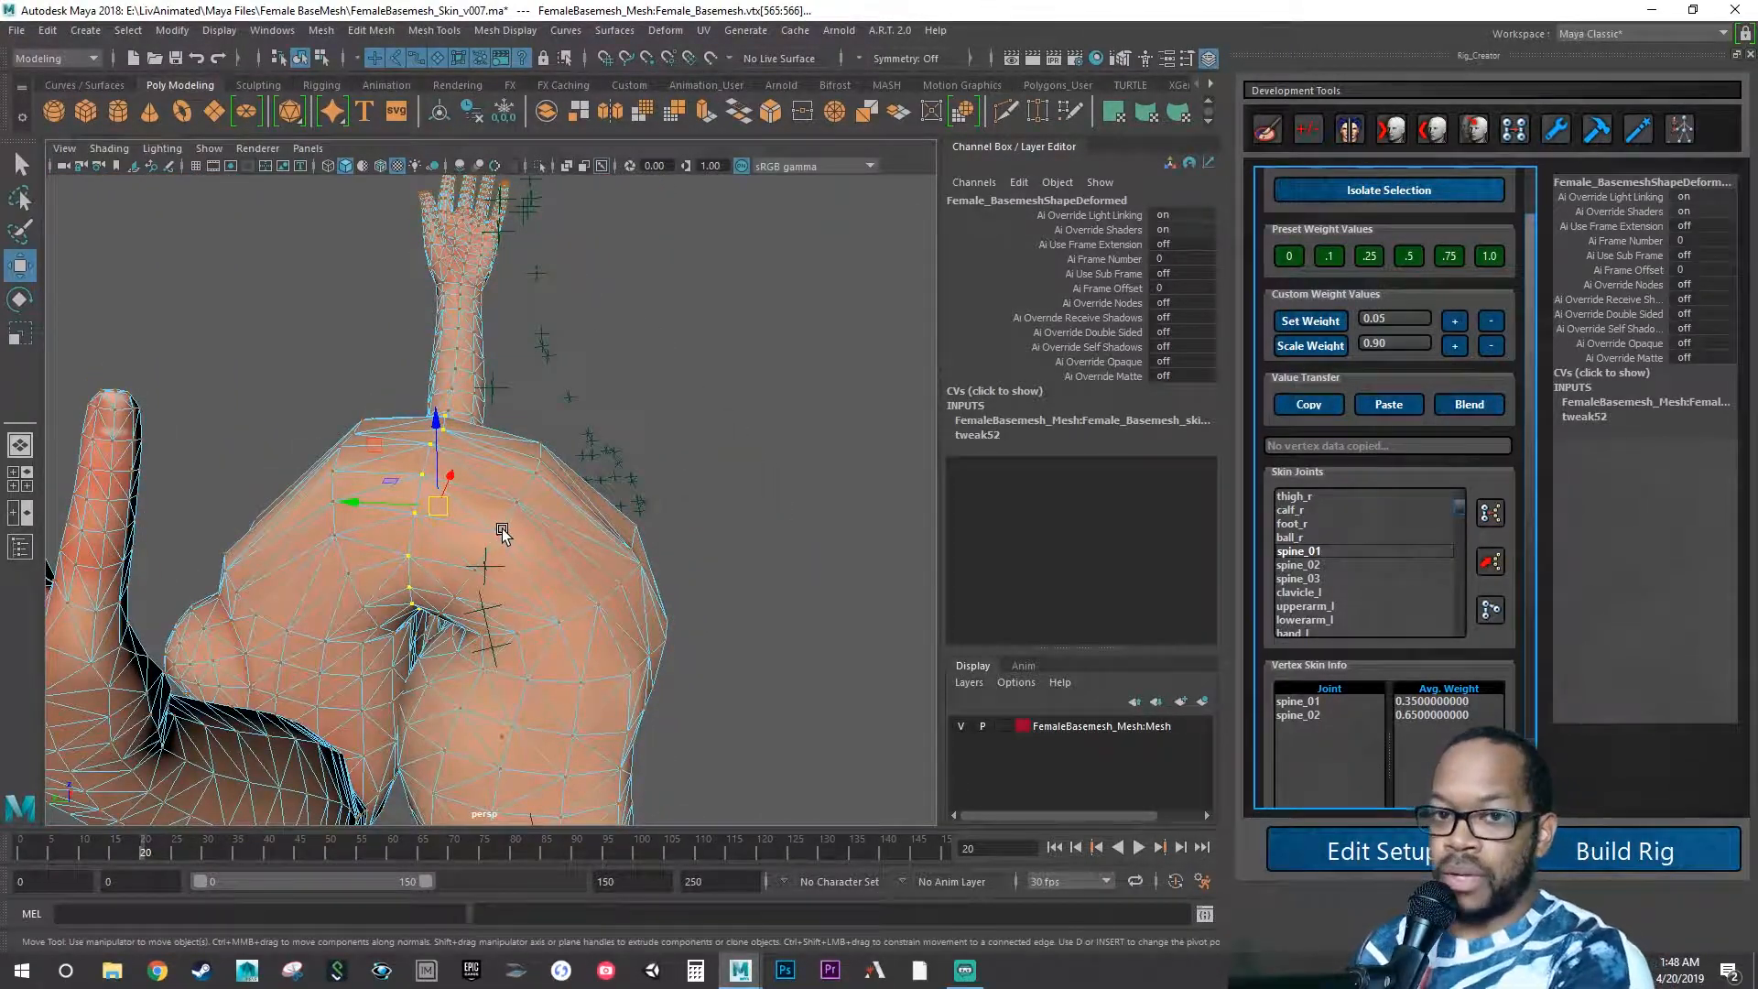
alt+drag(480, 529, 455, 566)
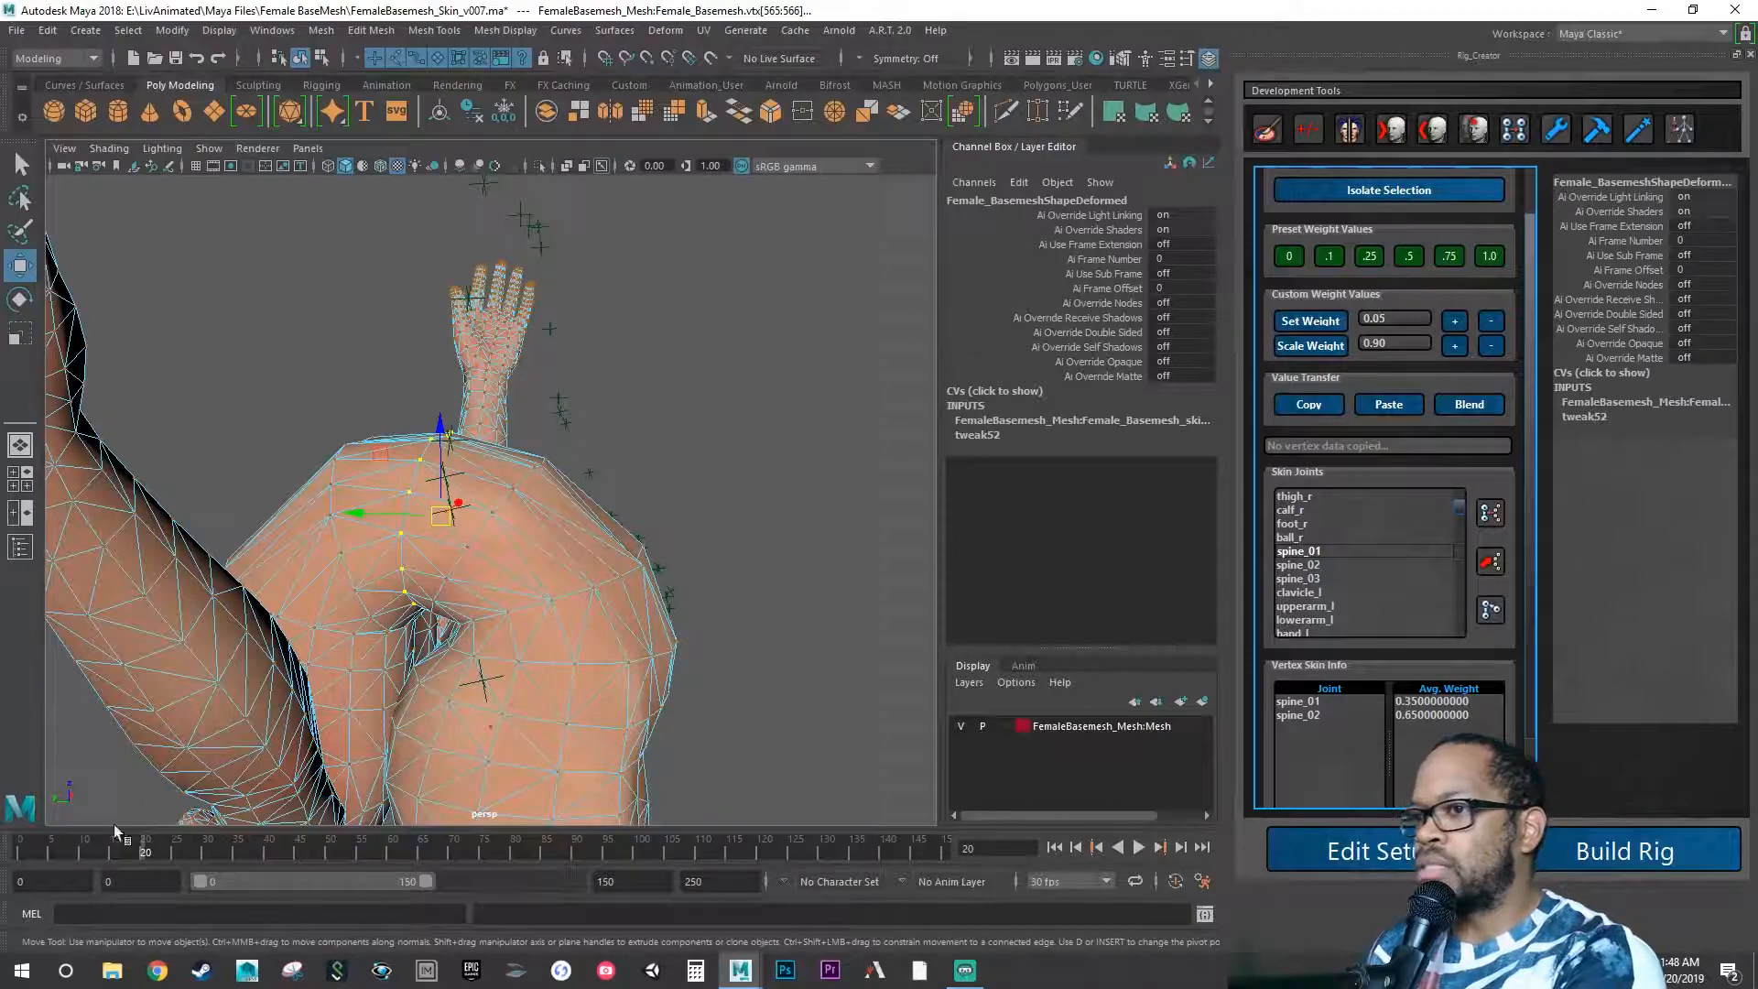
drag(75, 841, 81, 847)
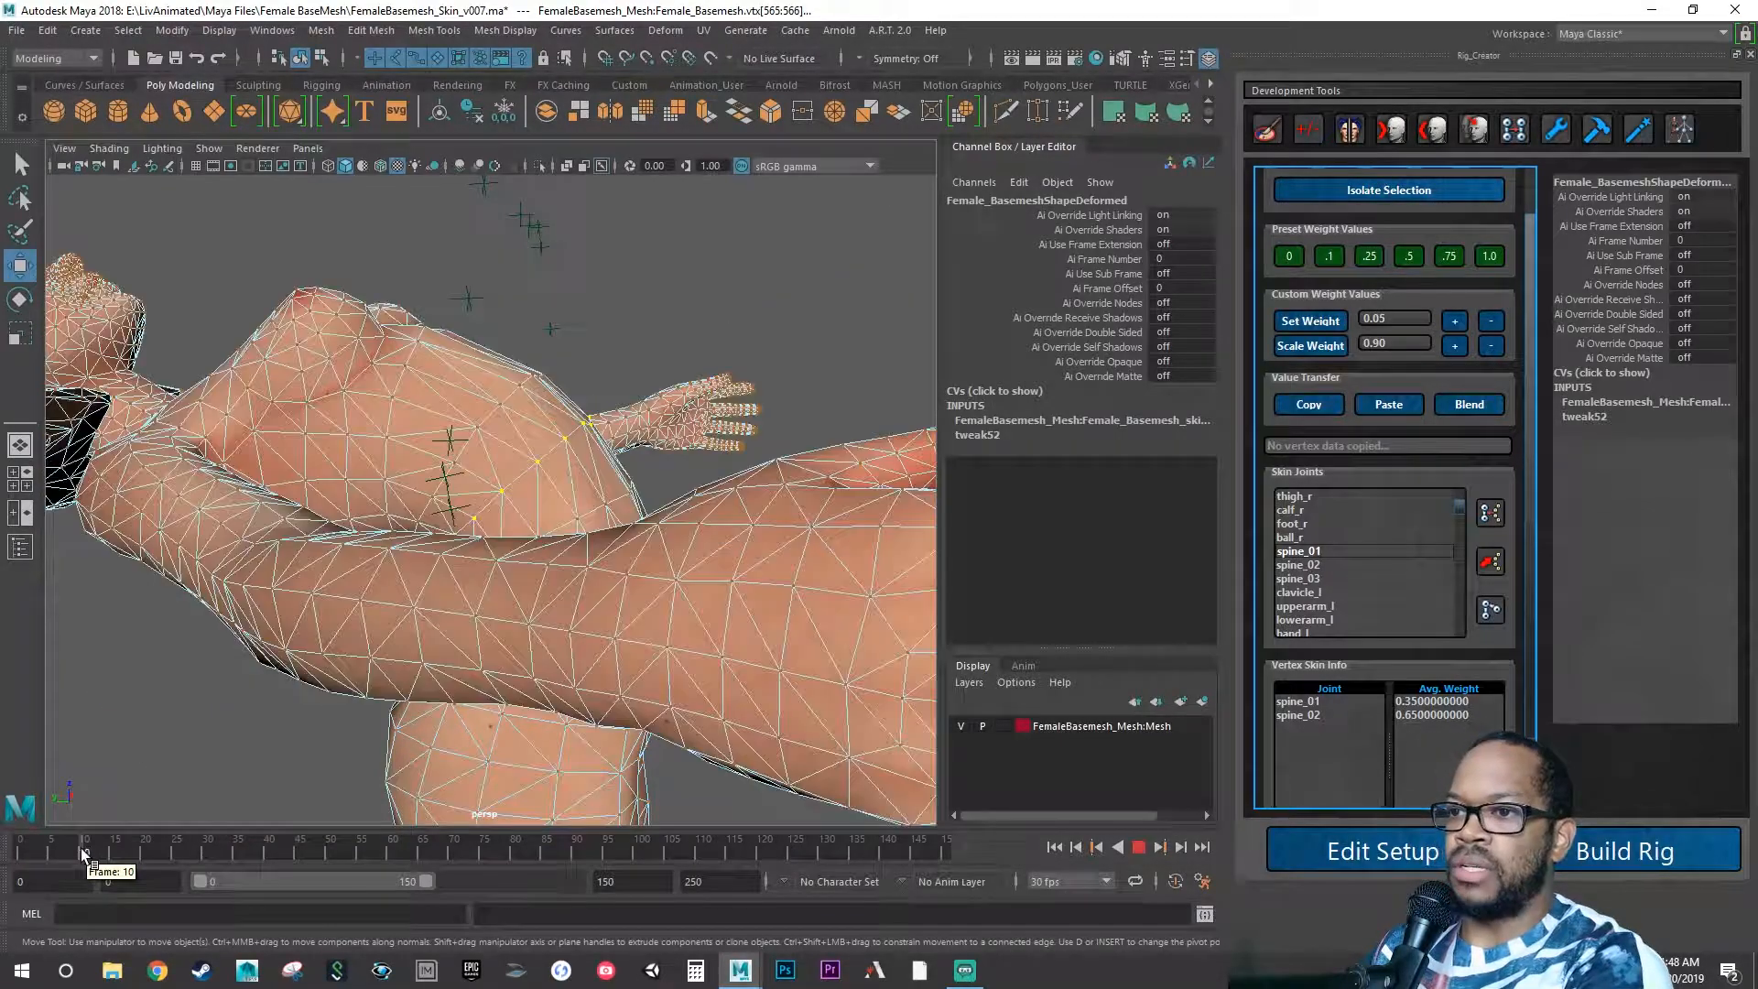
mouse_move(287, 718)
alt+mouse_down()
mouse_move(197, 676)
mouse_move(326, 667)
mouse_move(298, 718)
alt+mouse_up()
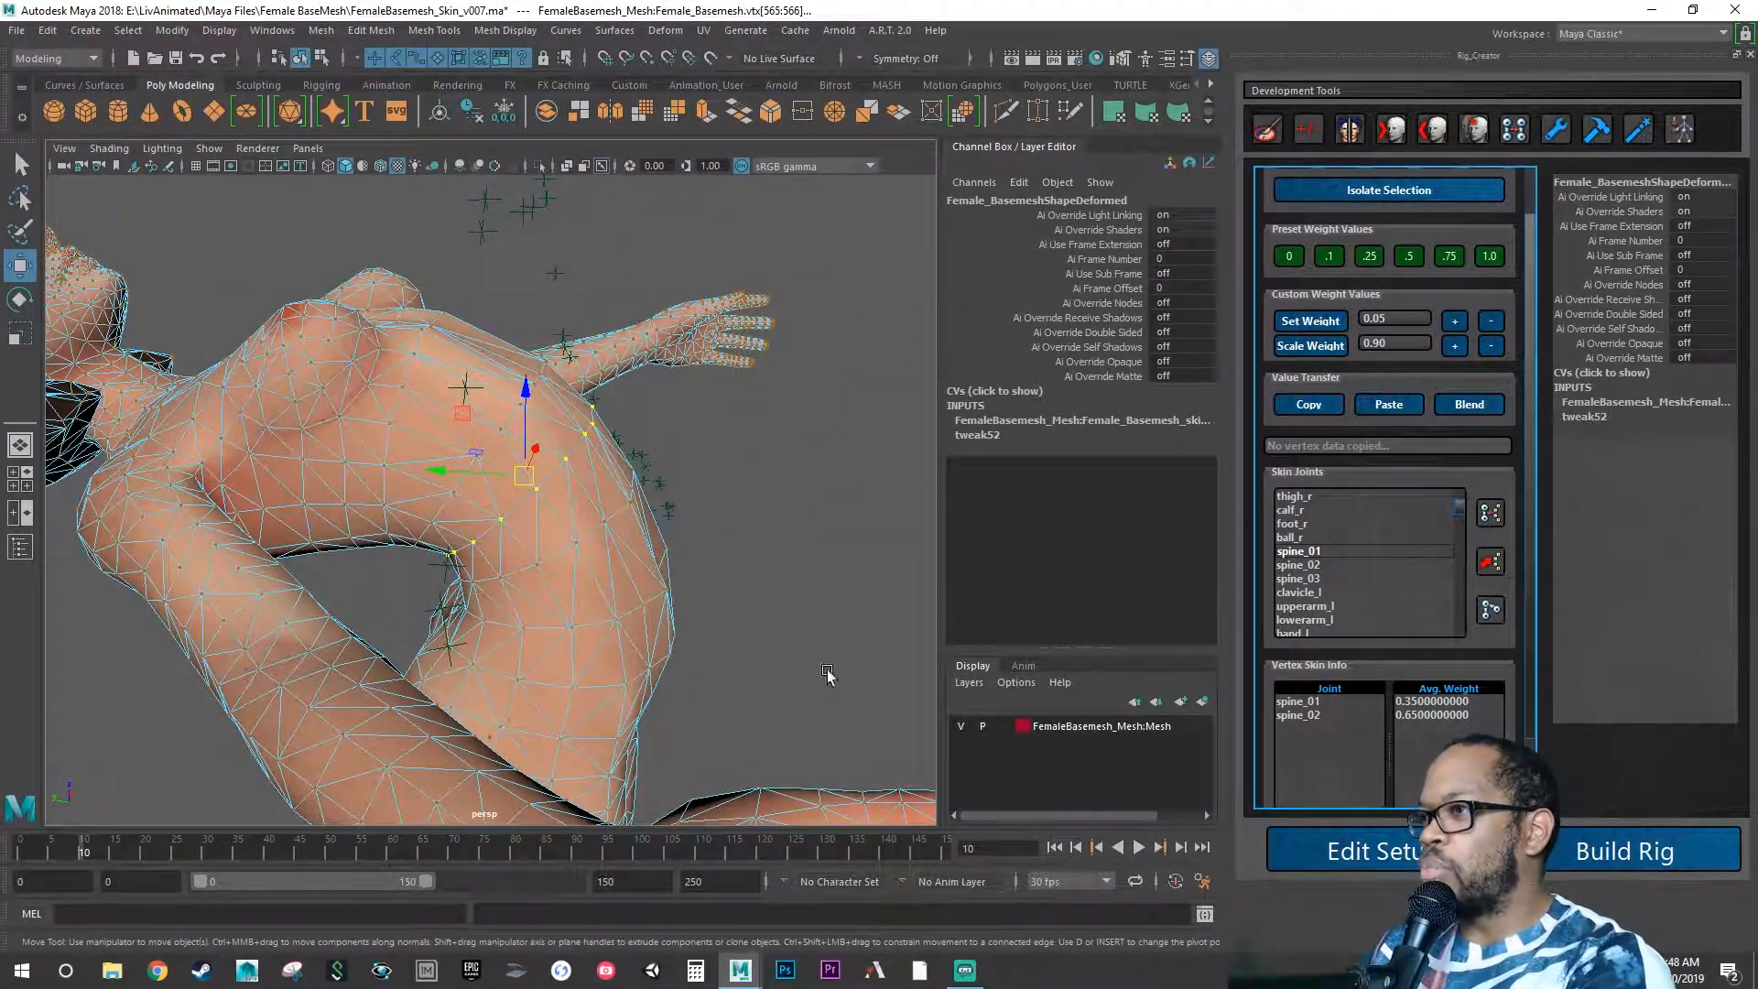
alt+drag(768, 549, 920, 513)
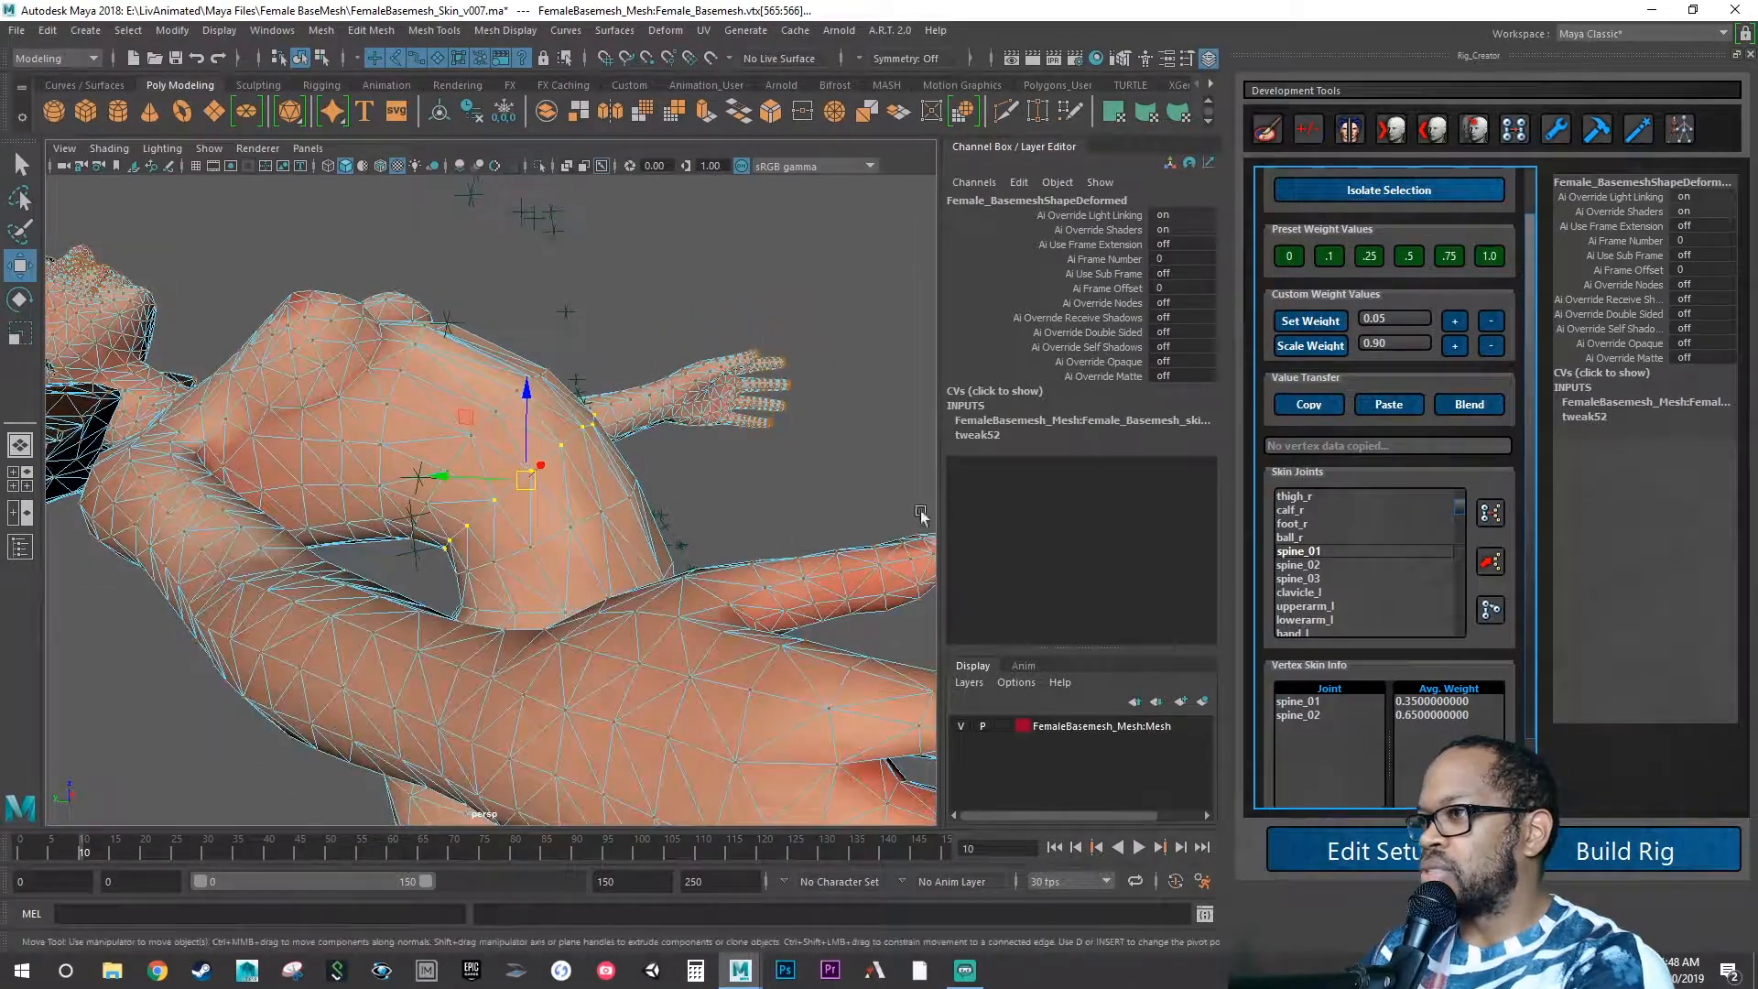
Raise the waist ring's spine_01 weight by 0.05 to 0.4 and return to frame 0.
click(1455, 320)
alt+drag(689, 535, 622, 529)
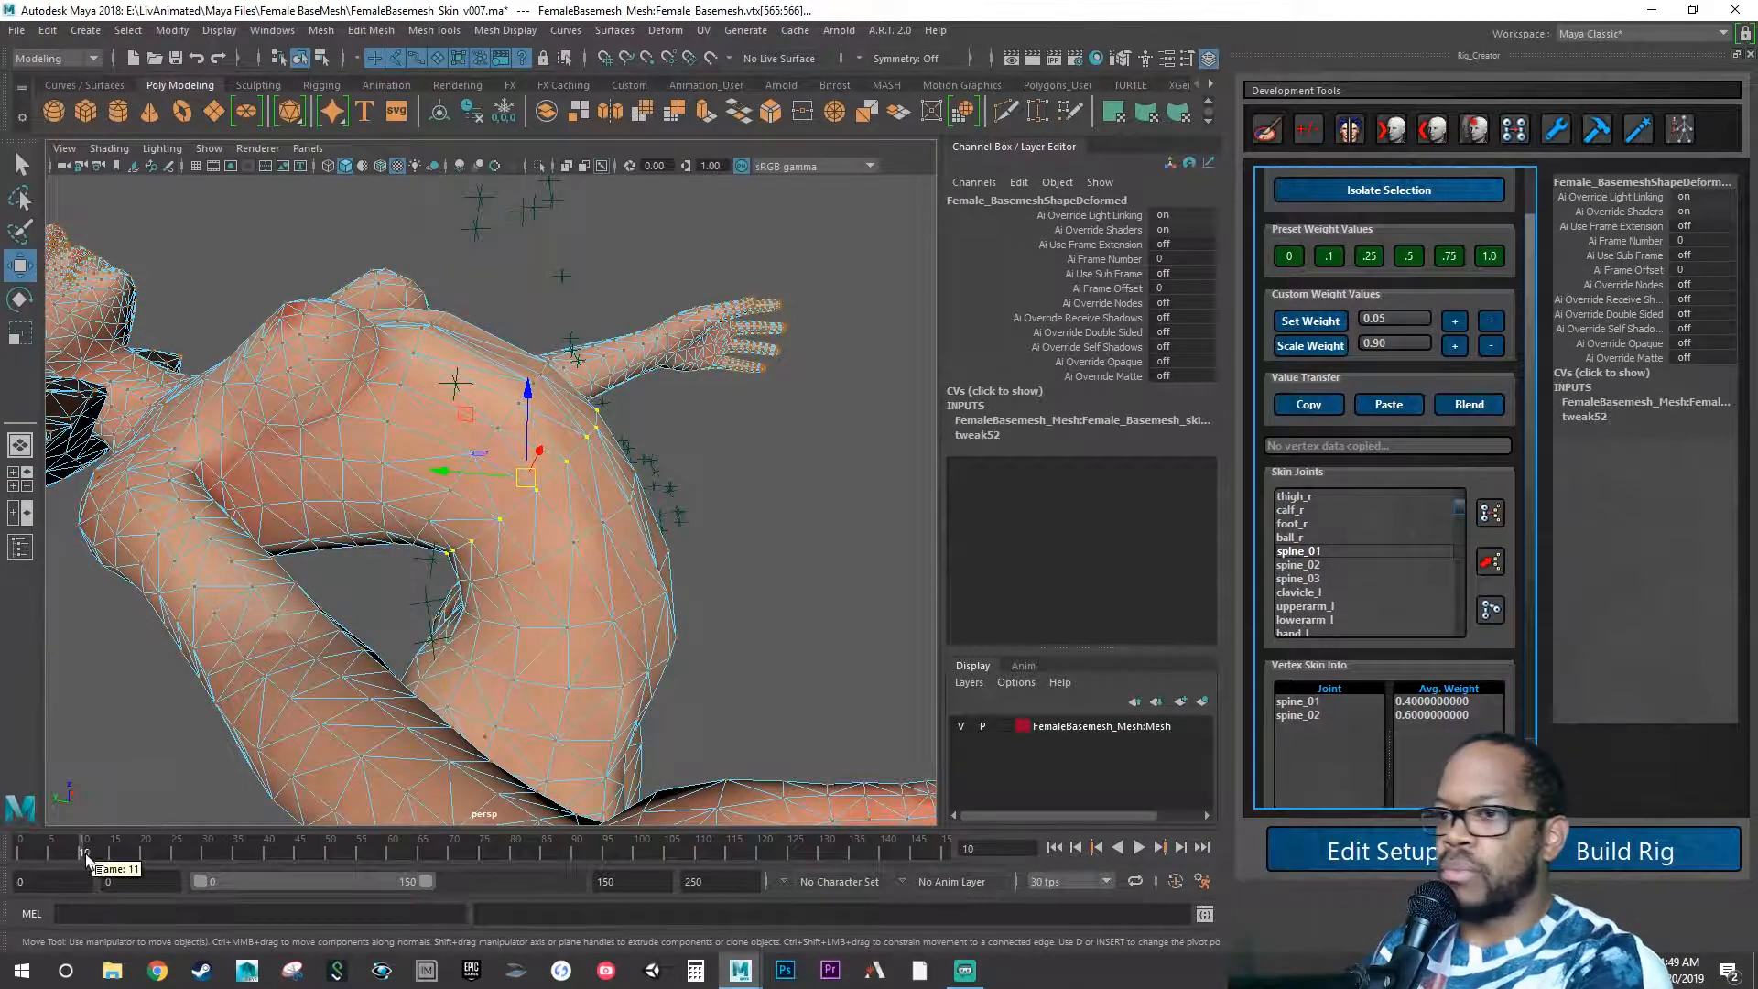
drag(85, 852, 11, 850)
Select the next vertex ring up the torso, one row above the last weighted ring, and go to frame 21.
alt+drag(829, 538, 458, 516)
click(469, 514)
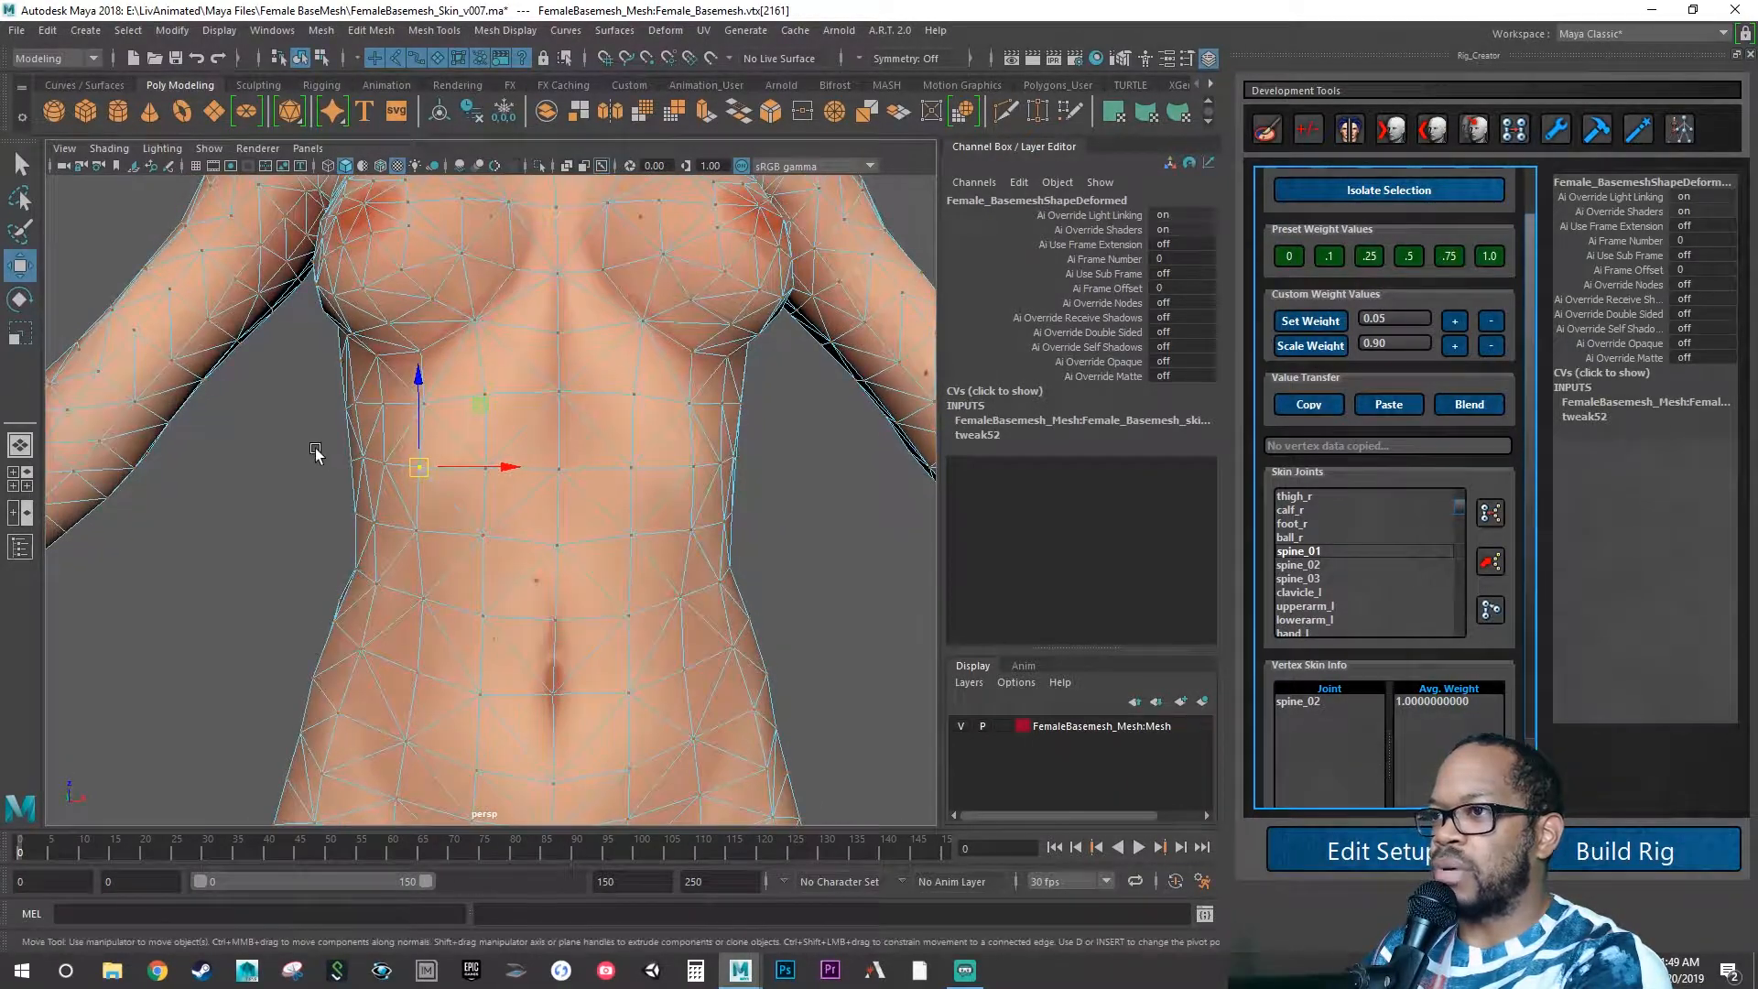
drag(307, 442, 753, 495)
alt+drag(577, 502, 540, 540)
click(148, 853)
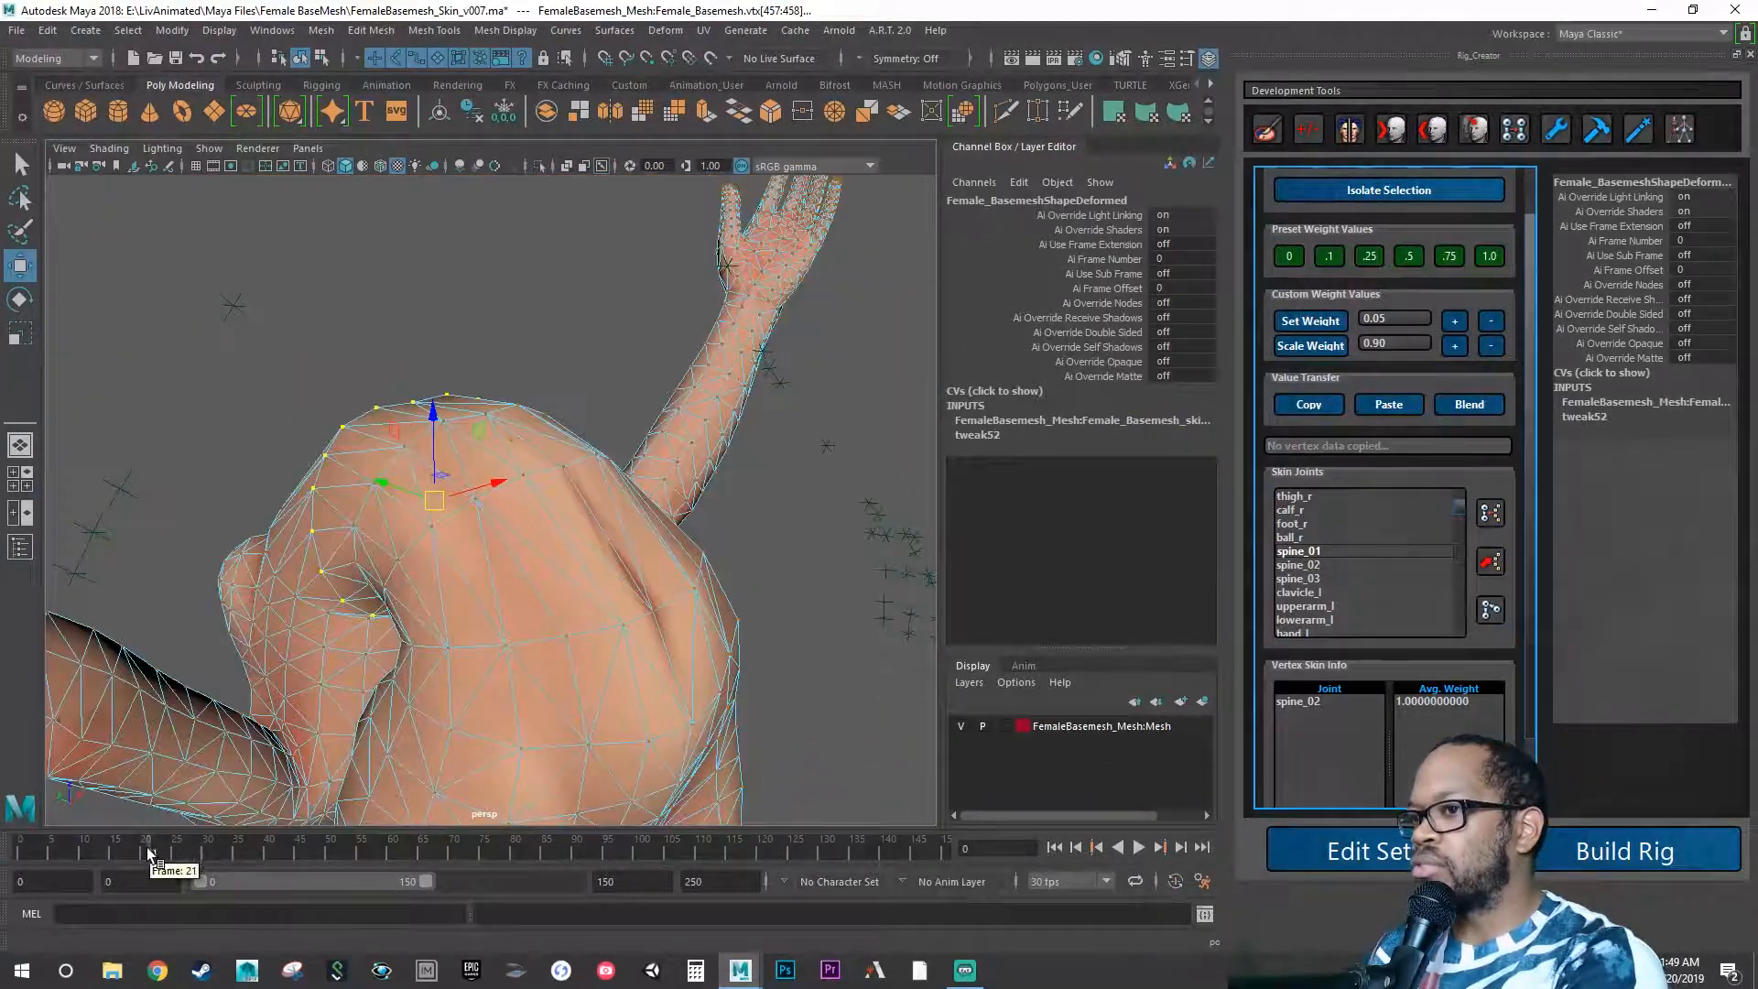
alt+drag(301, 654, 438, 623)
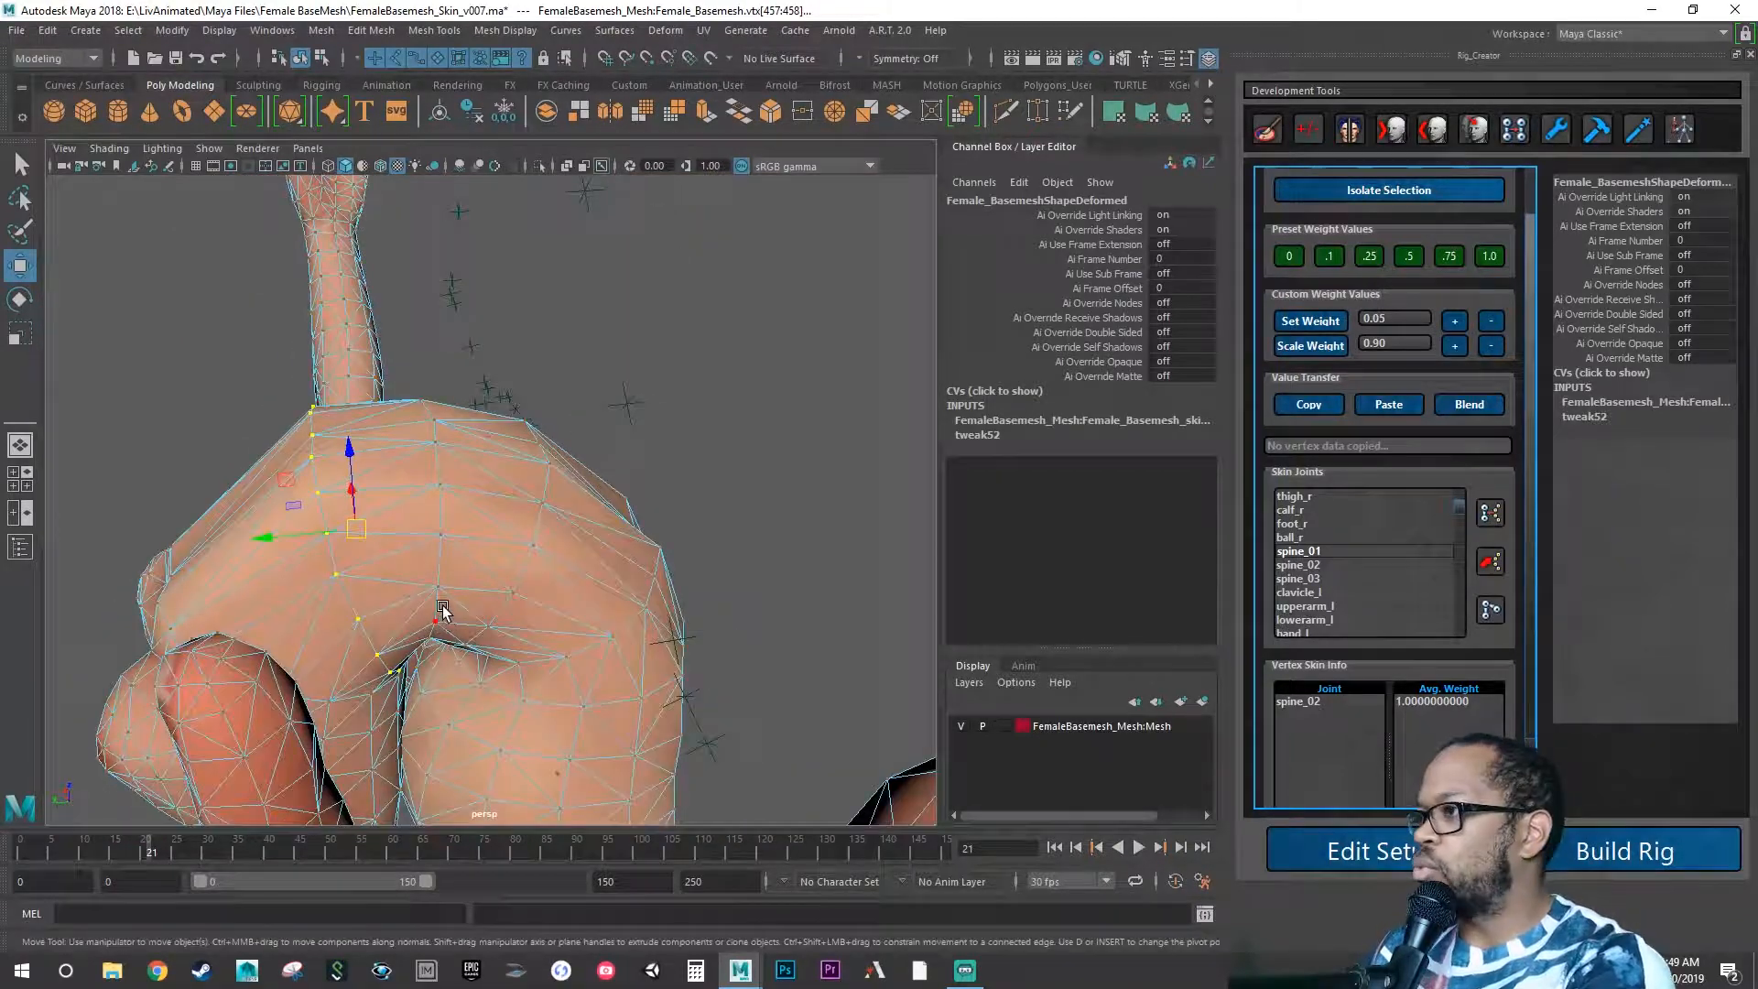
Raise the selected ring's spine_03 weight in 0.05 increments to 0.2.
click(1295, 578)
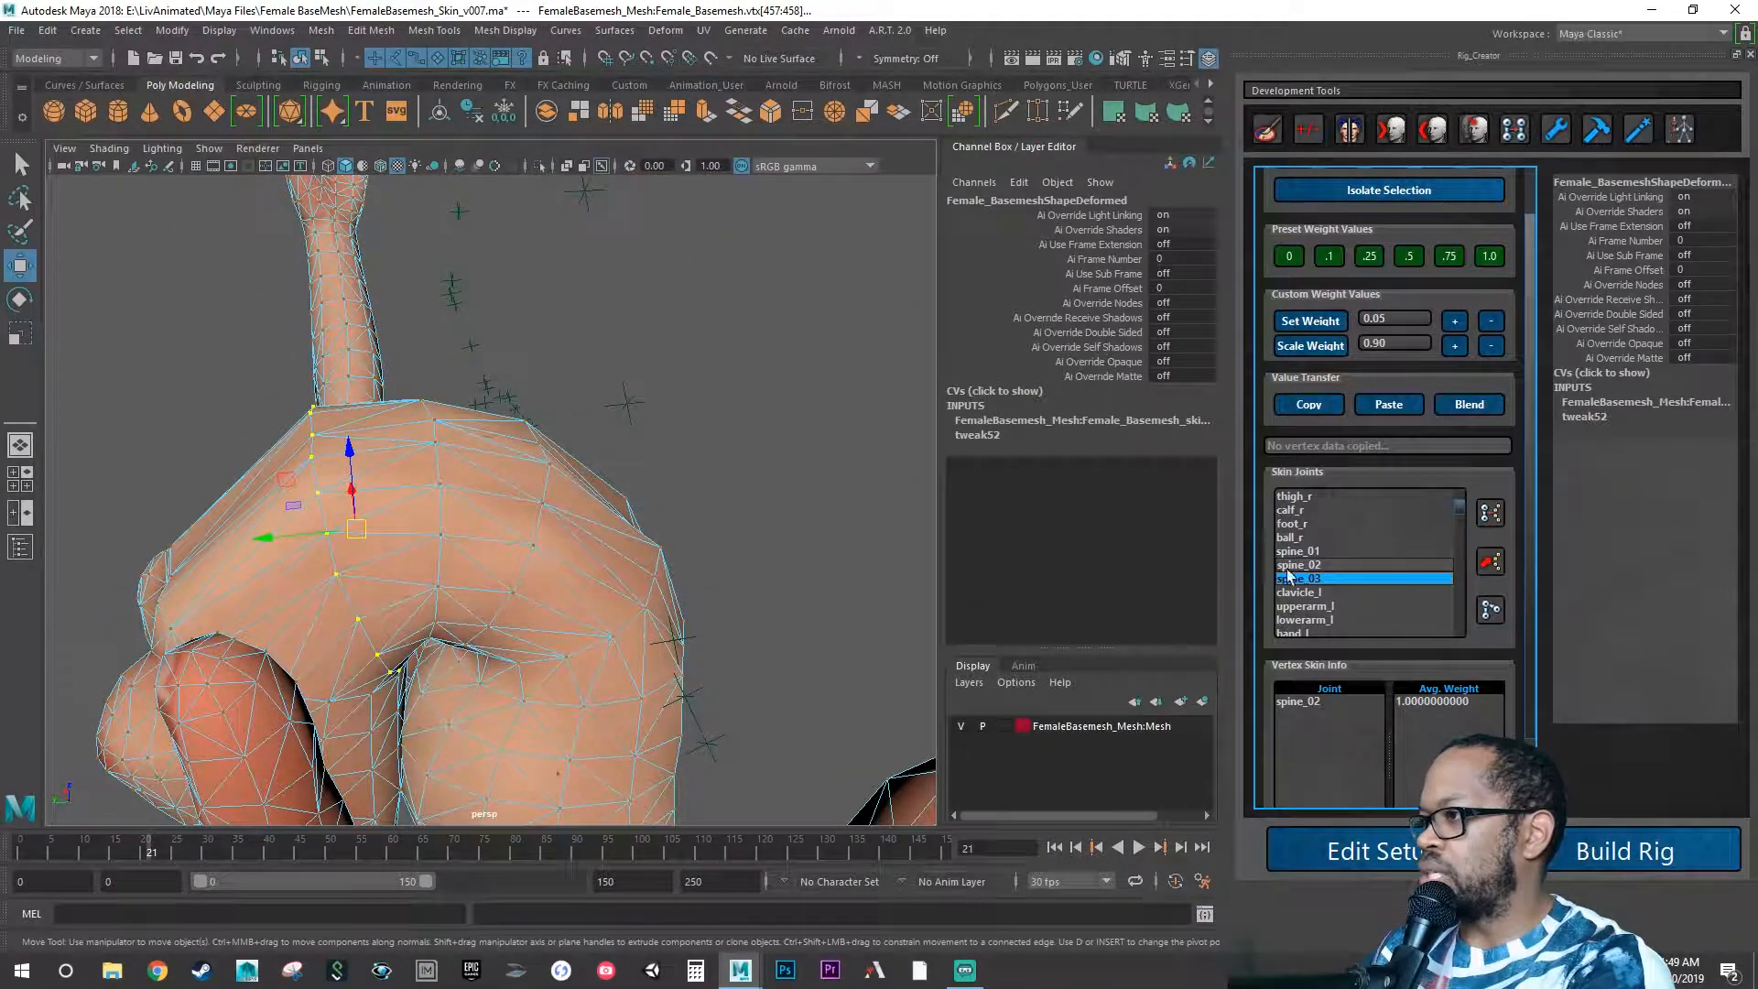
click(1455, 320)
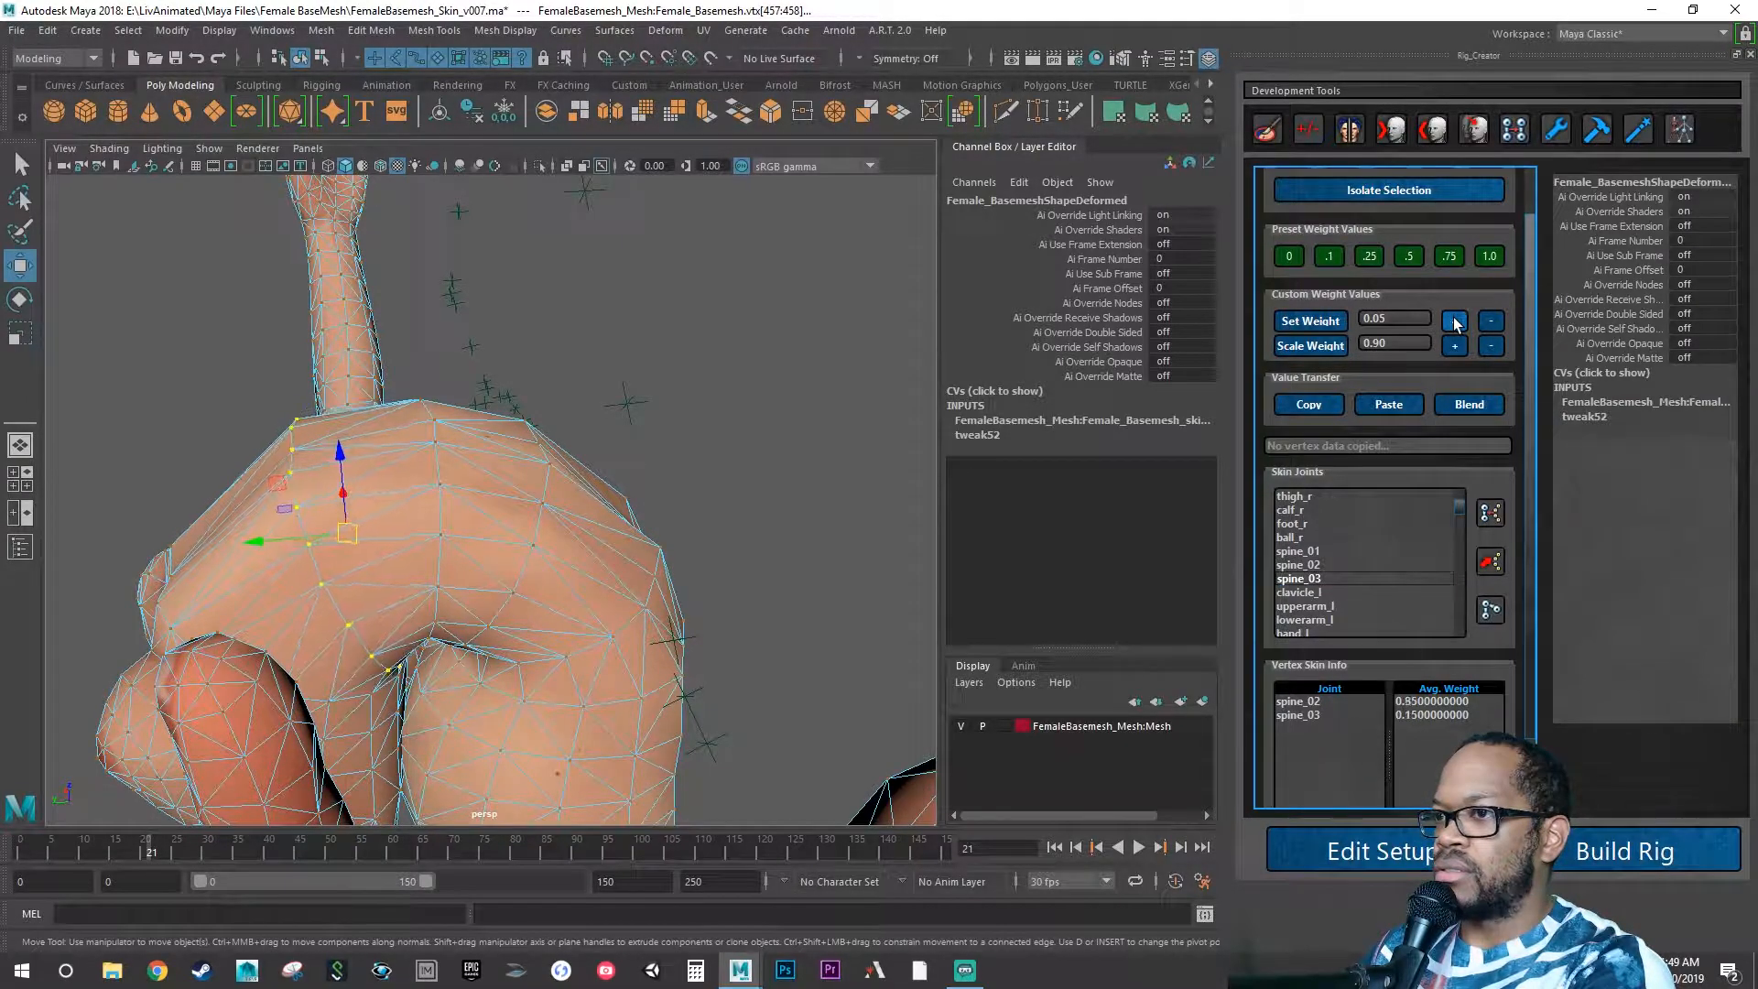
click(1454, 321)
mouse_move(607, 529)
alt+mouse_down()
mouse_move(564, 496)
mouse_move(577, 479)
mouse_move(589, 514)
alt+mouse_up()
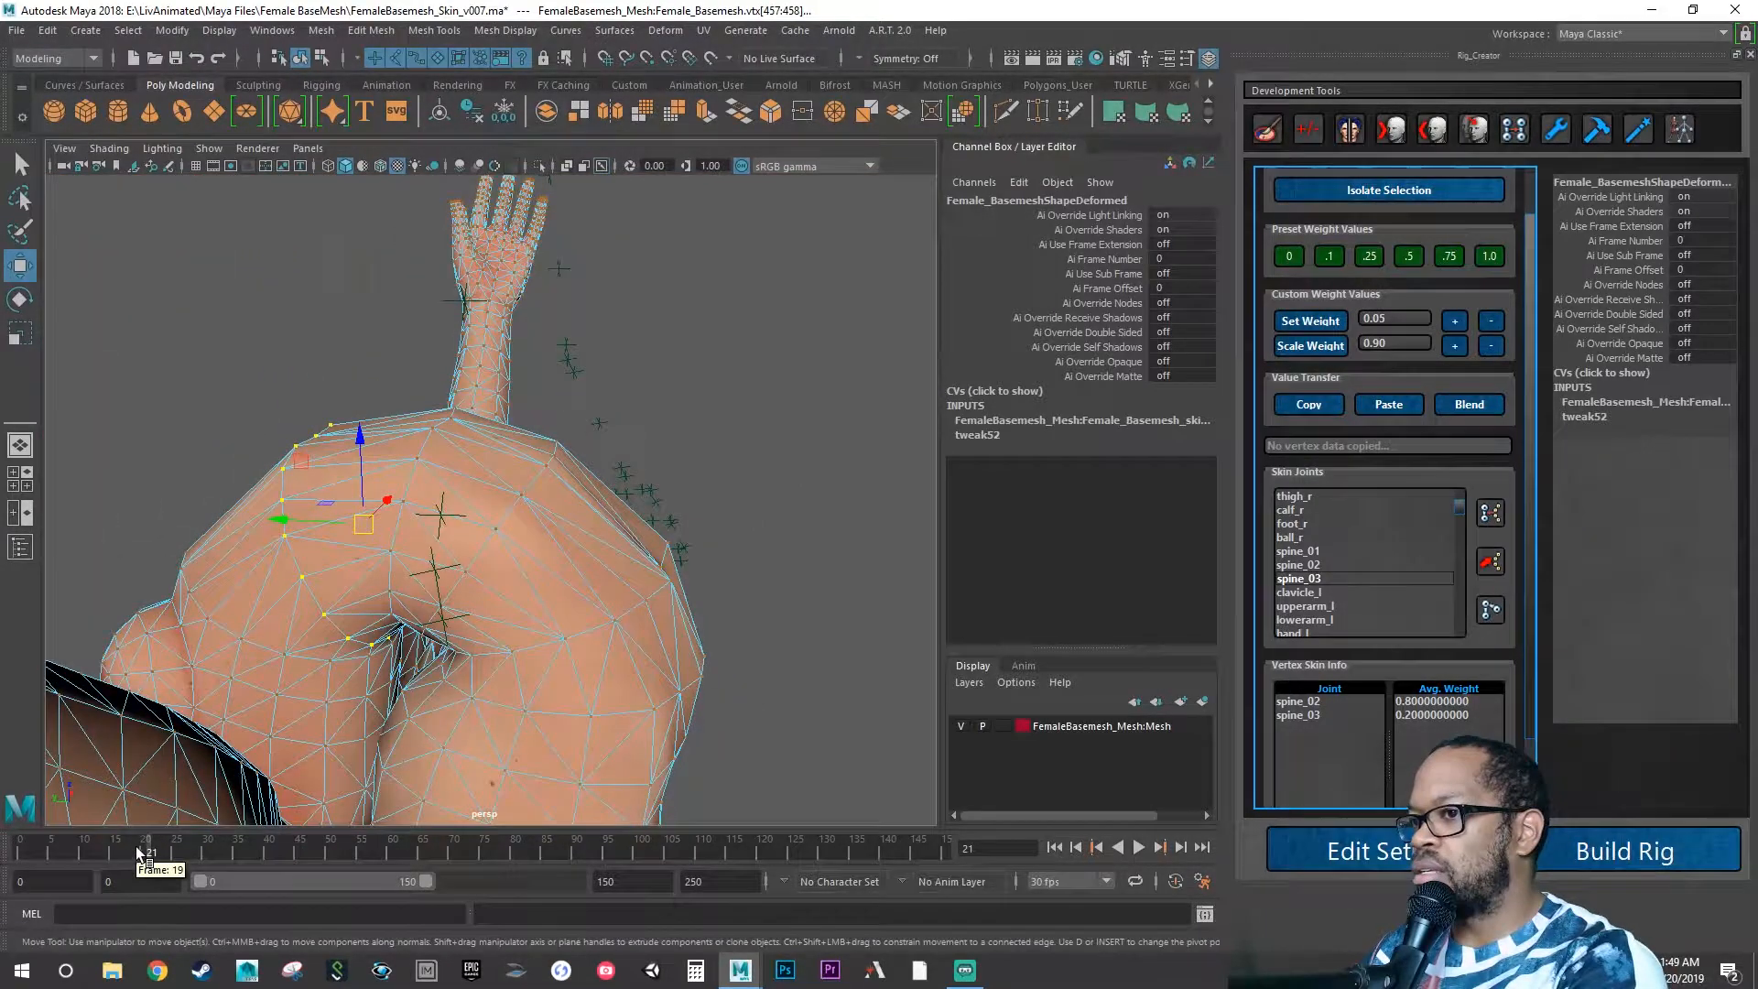
At frame 0, reselect the waist ring one row below, excluding the two stray back vertices, and go to frame 20.
drag(137, 848, 15, 842)
alt+drag(687, 613, 429, 554)
drag(309, 481, 390, 496)
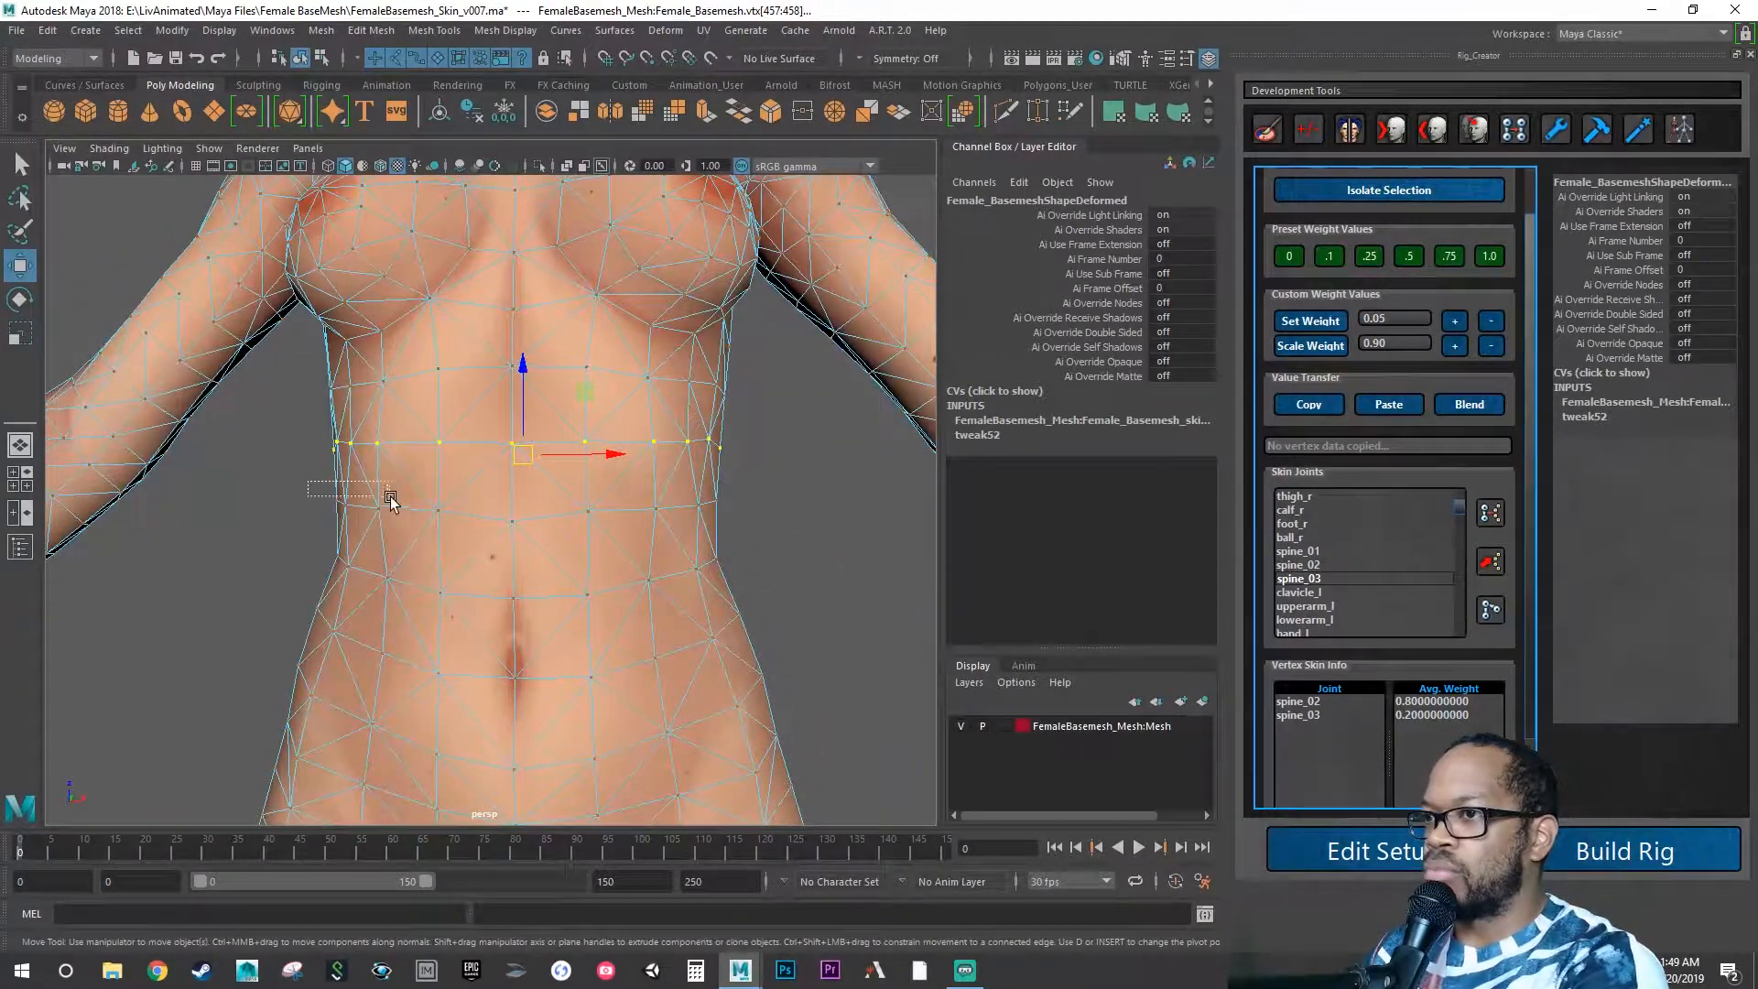
drag(611, 522, 821, 568)
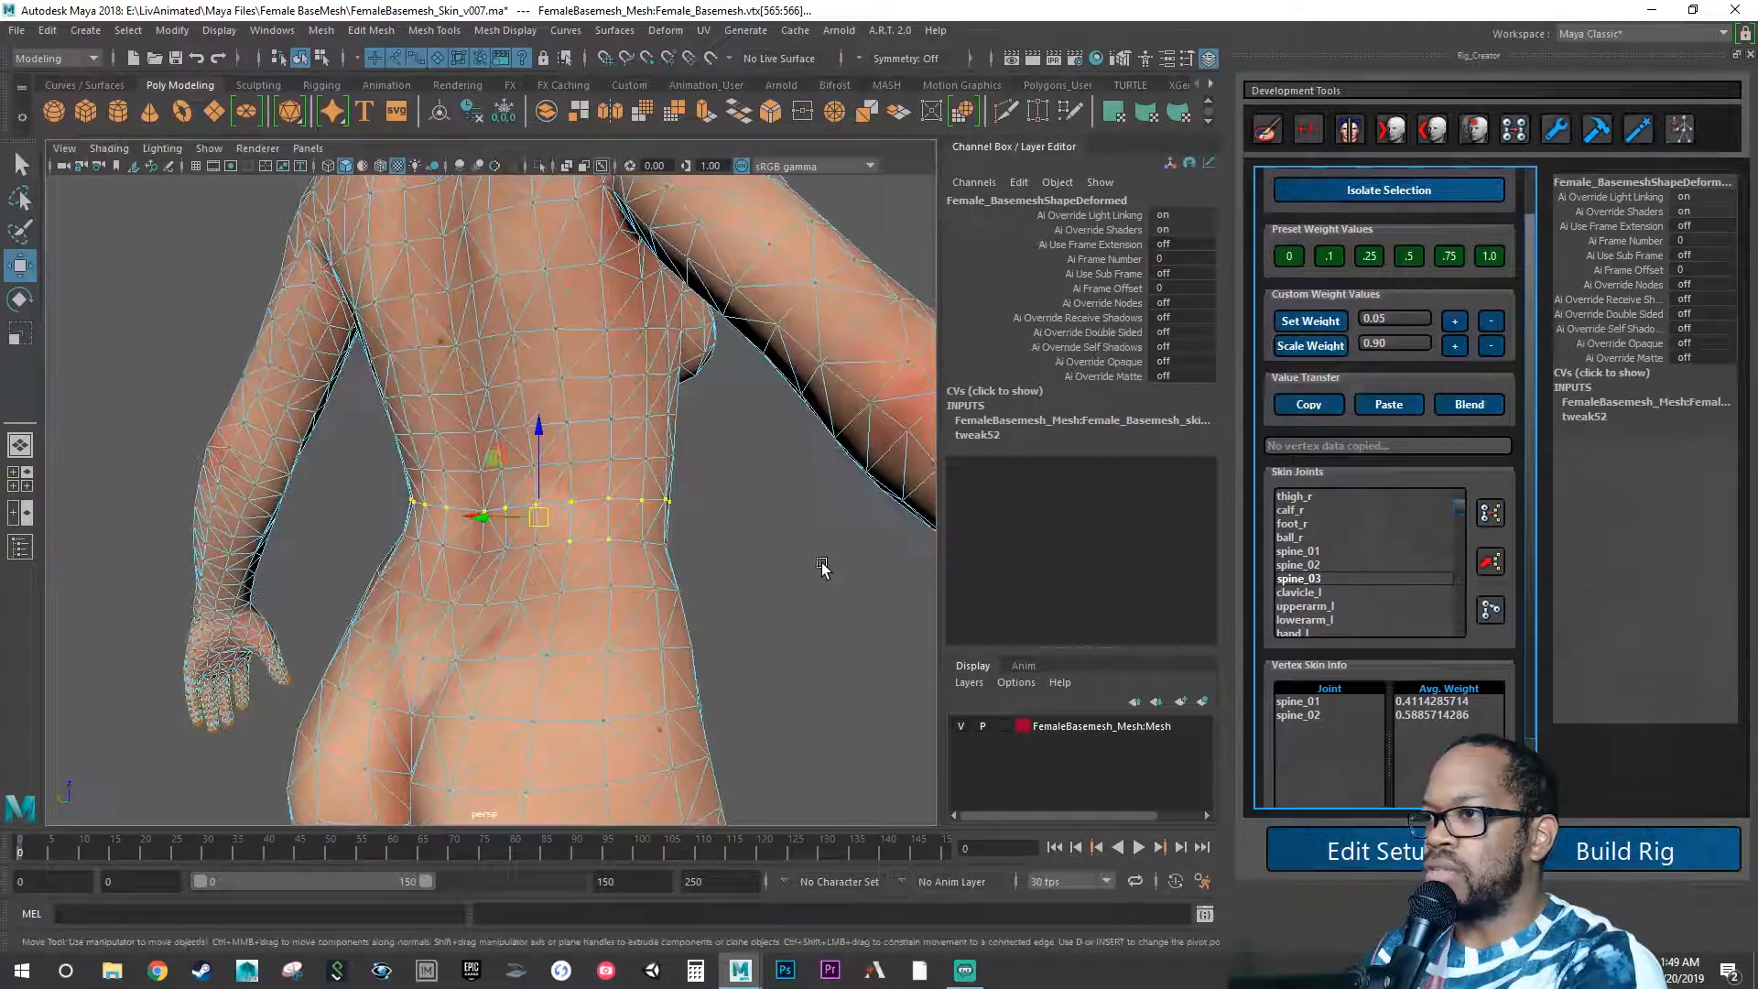
ctrl+click(612, 540)
ctrl+click(572, 541)
alt+drag(597, 552, 245, 776)
click(141, 848)
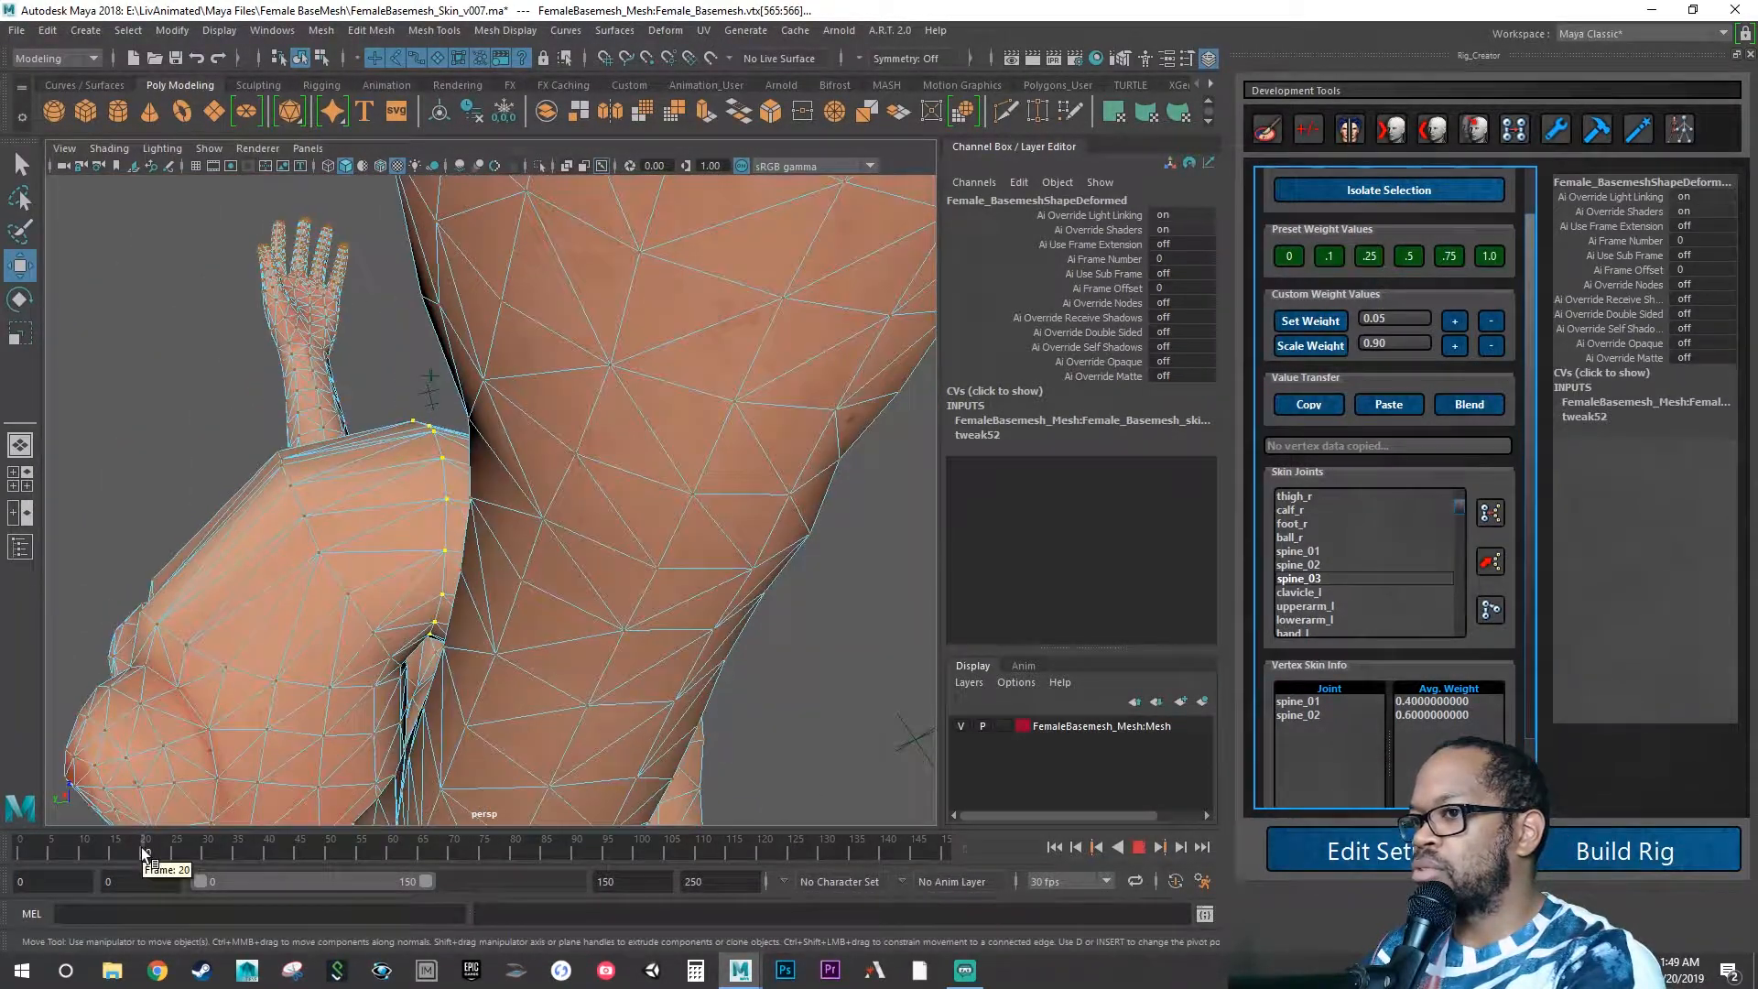
mouse_move(445, 665)
alt+mouse_down()
mouse_move(431, 661)
mouse_move(449, 656)
alt+mouse_up()
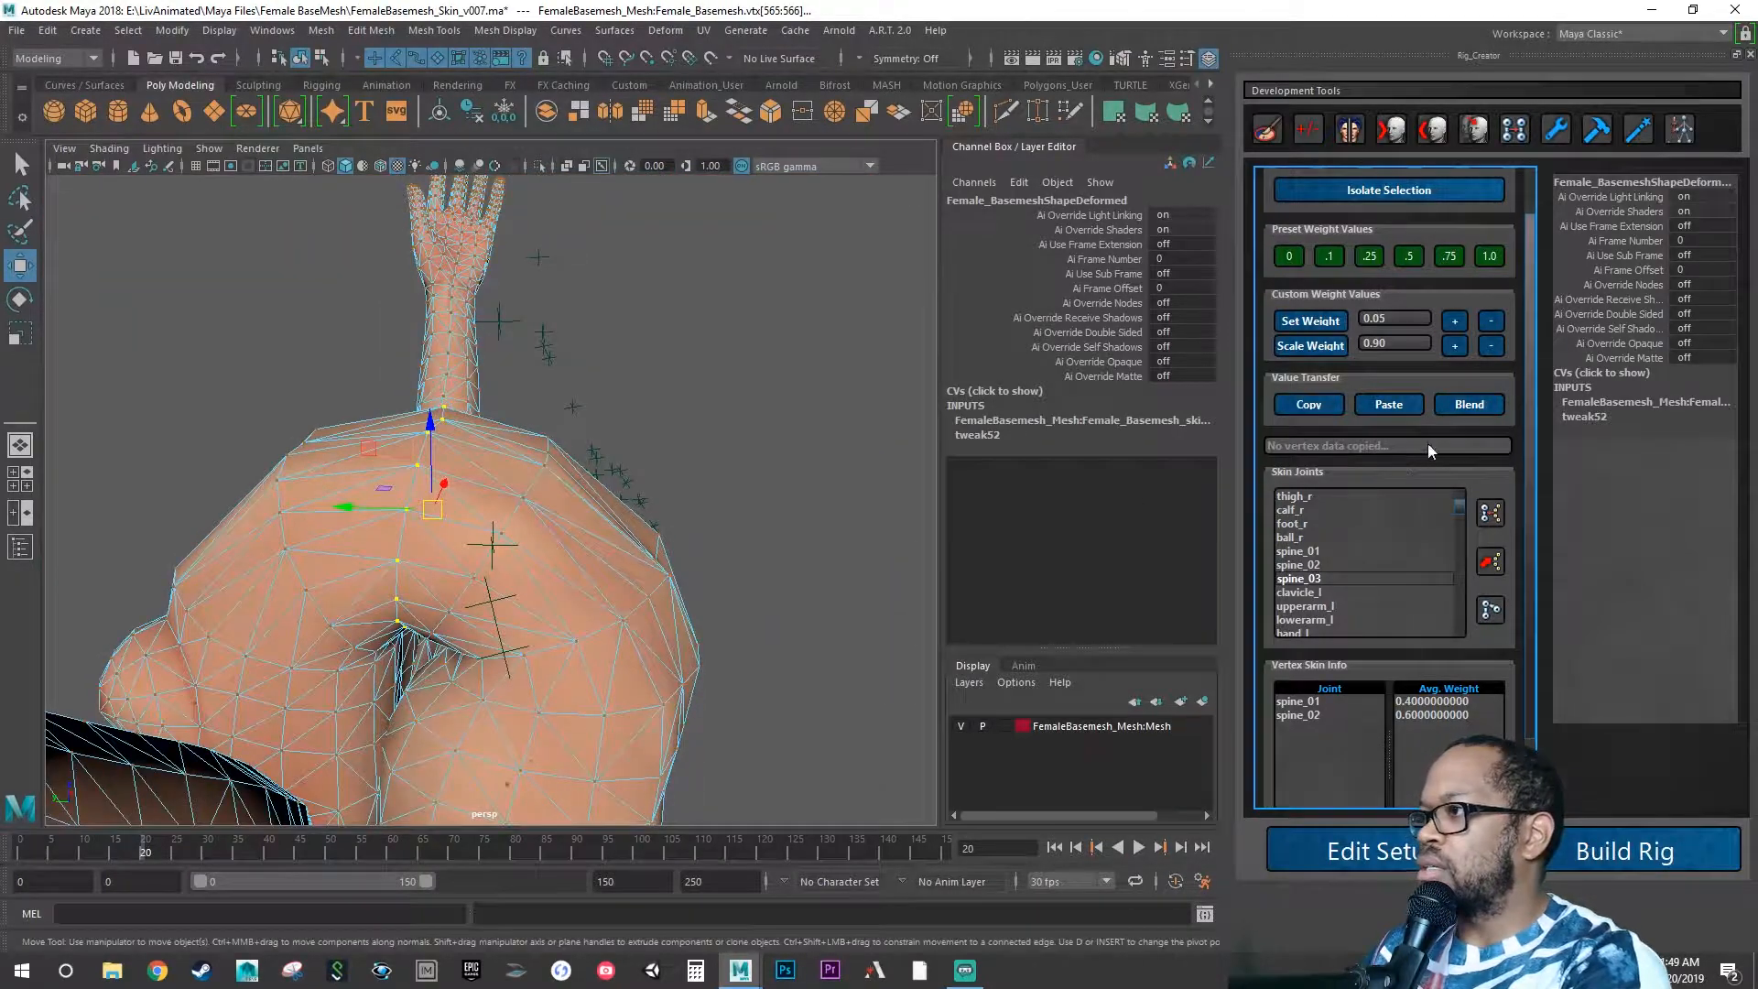
Raise the reselected waist ring's spine_02 weight in 0.05 increments to 0.75.
click(1315, 551)
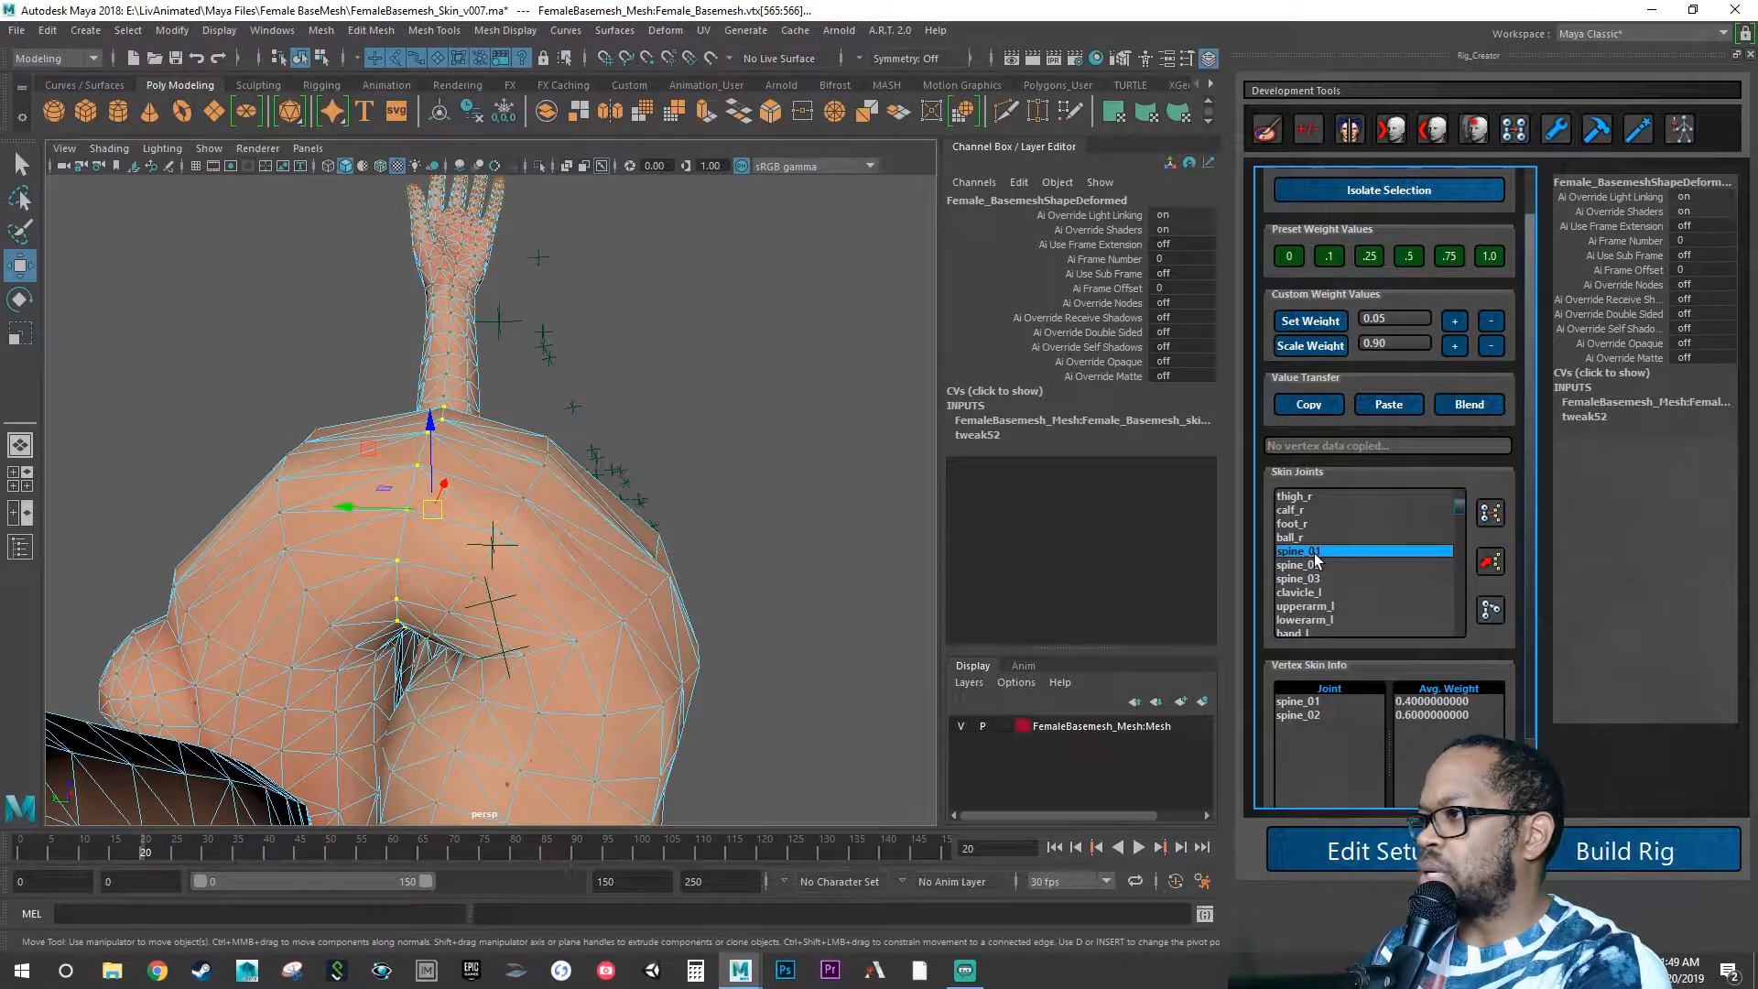
click(1314, 564)
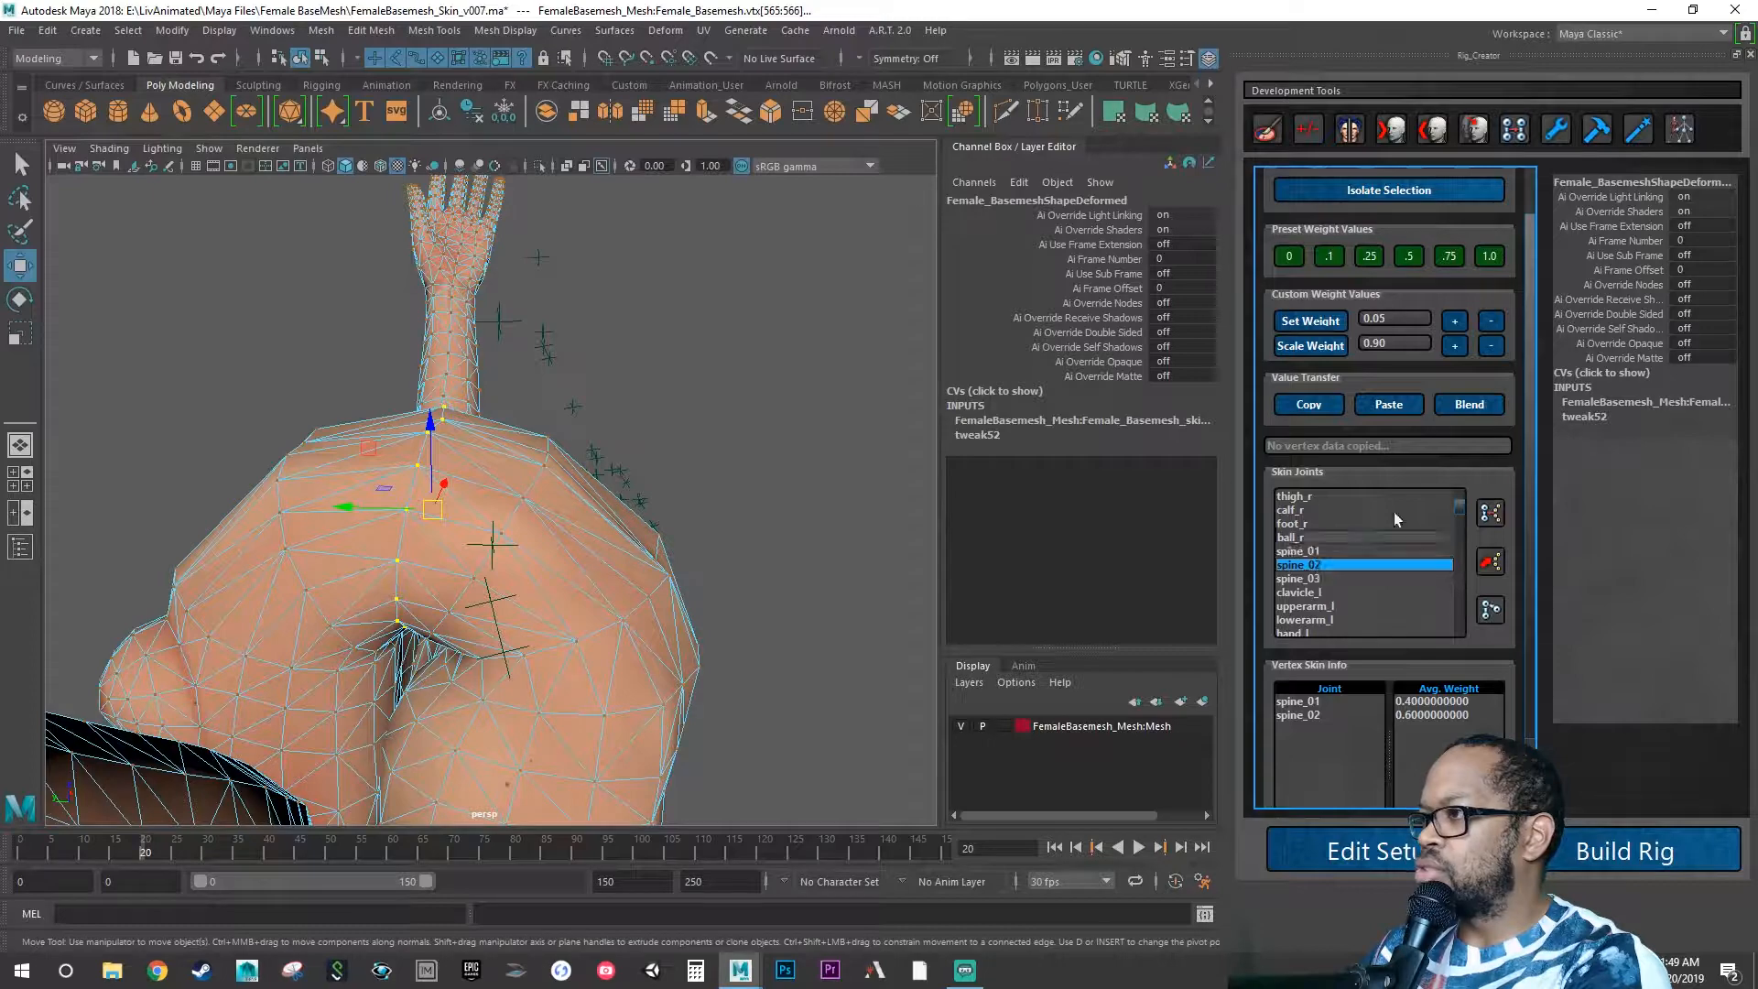
click(1453, 323)
click(1454, 322)
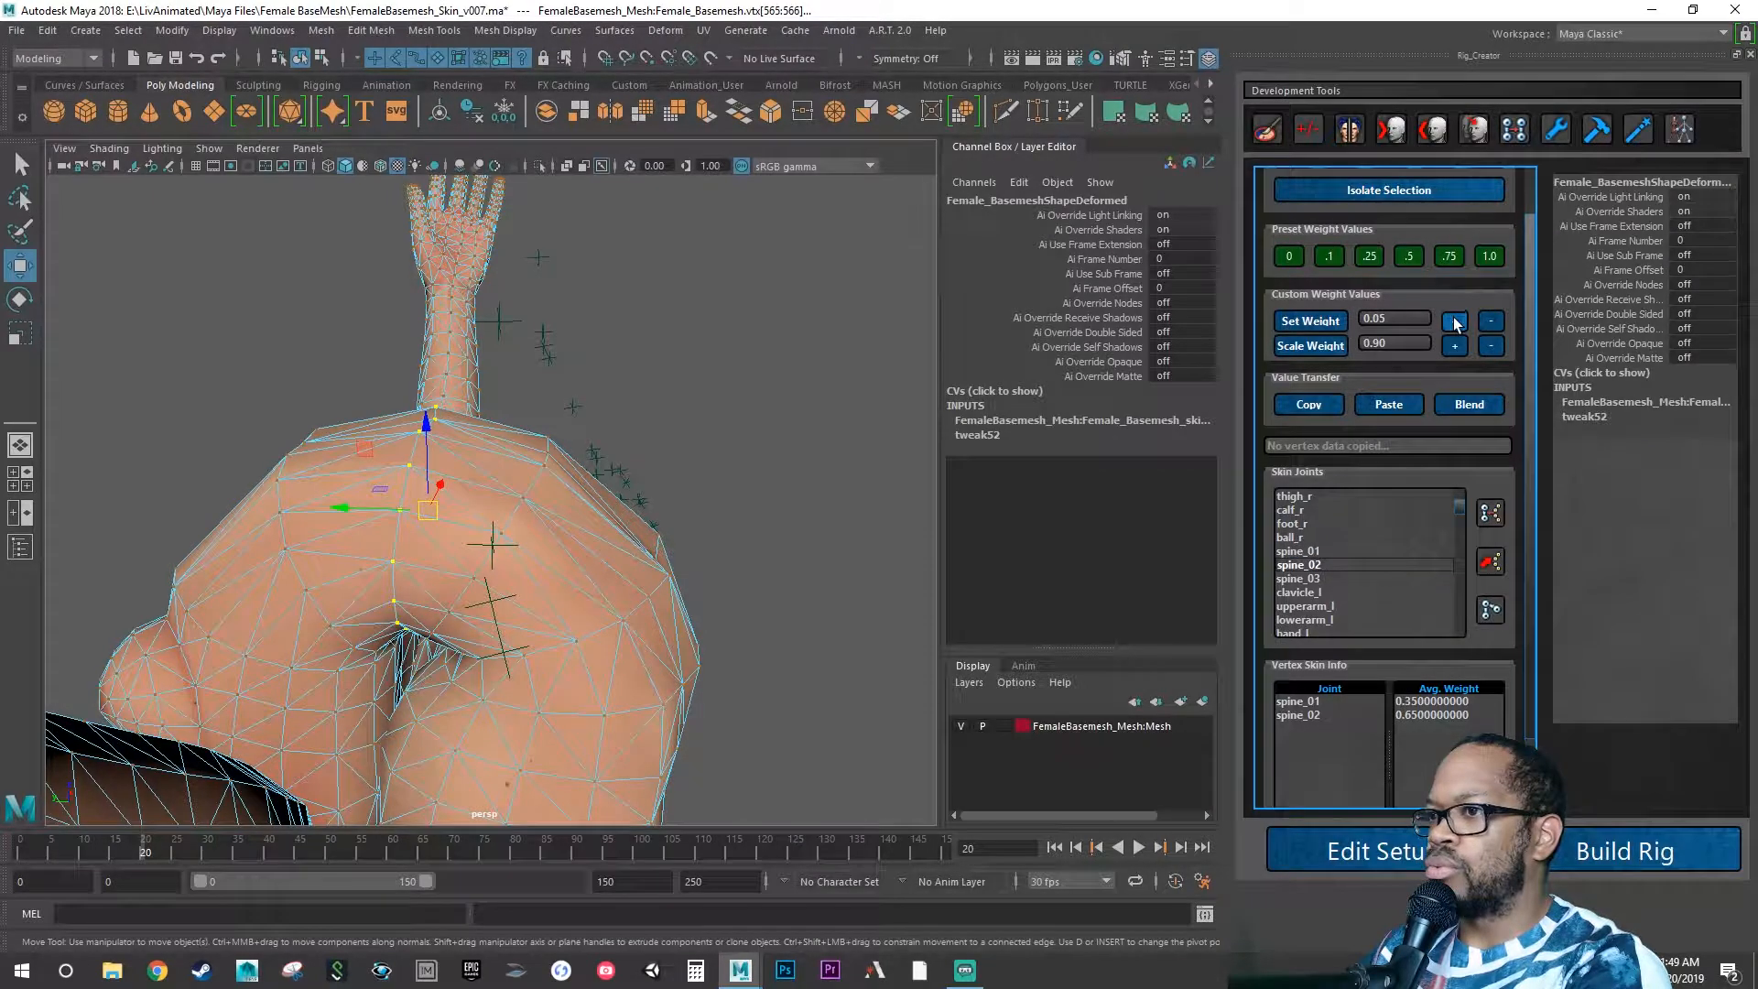
click(1454, 322)
mouse_move(776, 449)
alt+mouse_down()
mouse_move(812, 416)
mouse_move(771, 429)
alt+mouse_up()
Check the waist ring's deformation at frame 10 and at frame 0.
click(82, 853)
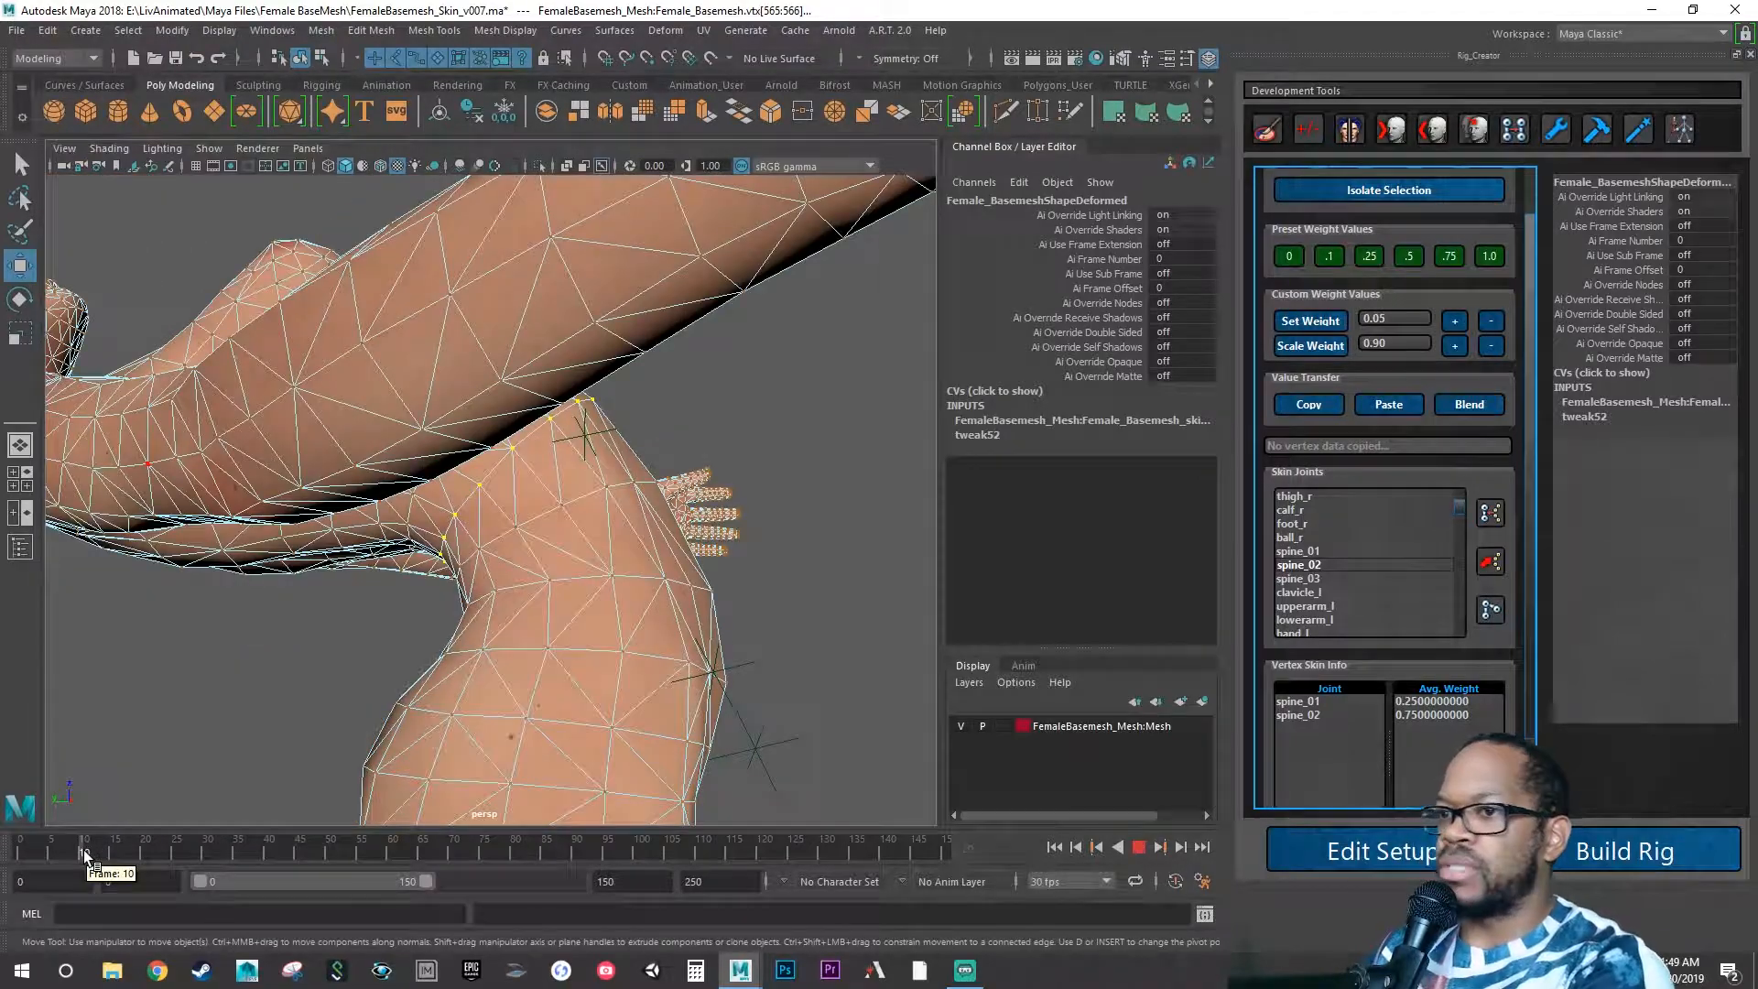
mouse_move(496, 658)
alt+mouse_down()
mouse_move(439, 667)
mouse_move(396, 730)
mouse_move(501, 667)
alt+mouse_up()
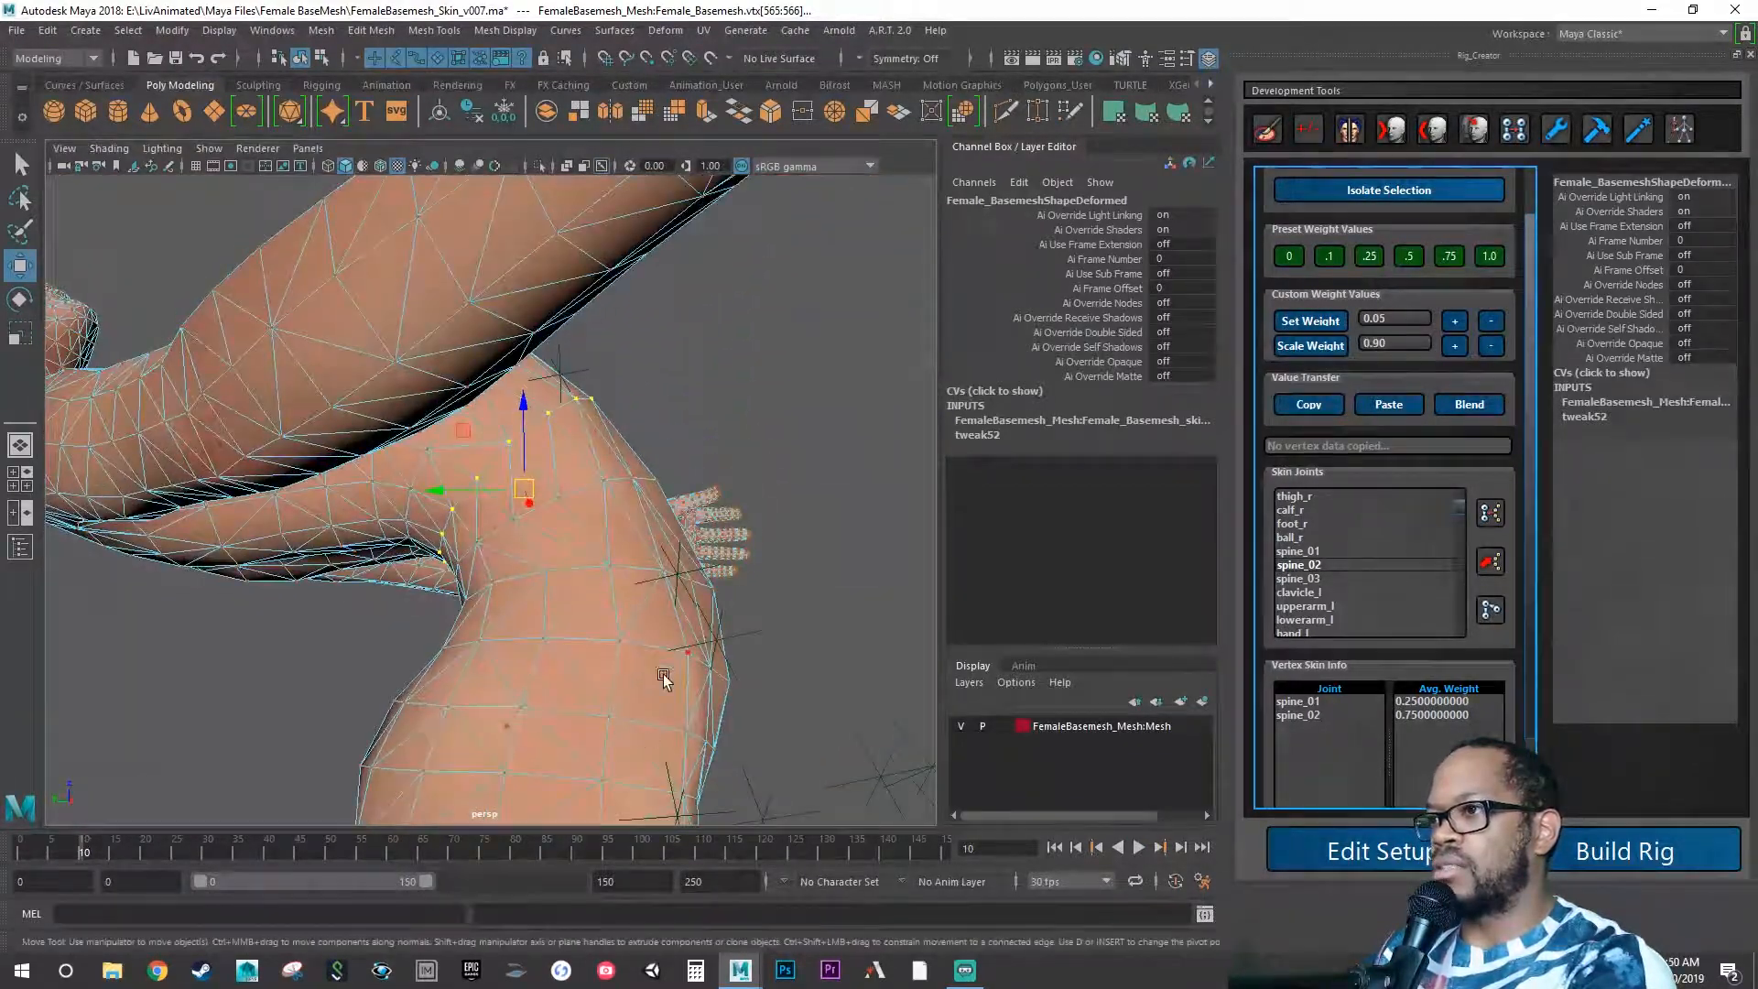
alt+drag(569, 553, 517, 607)
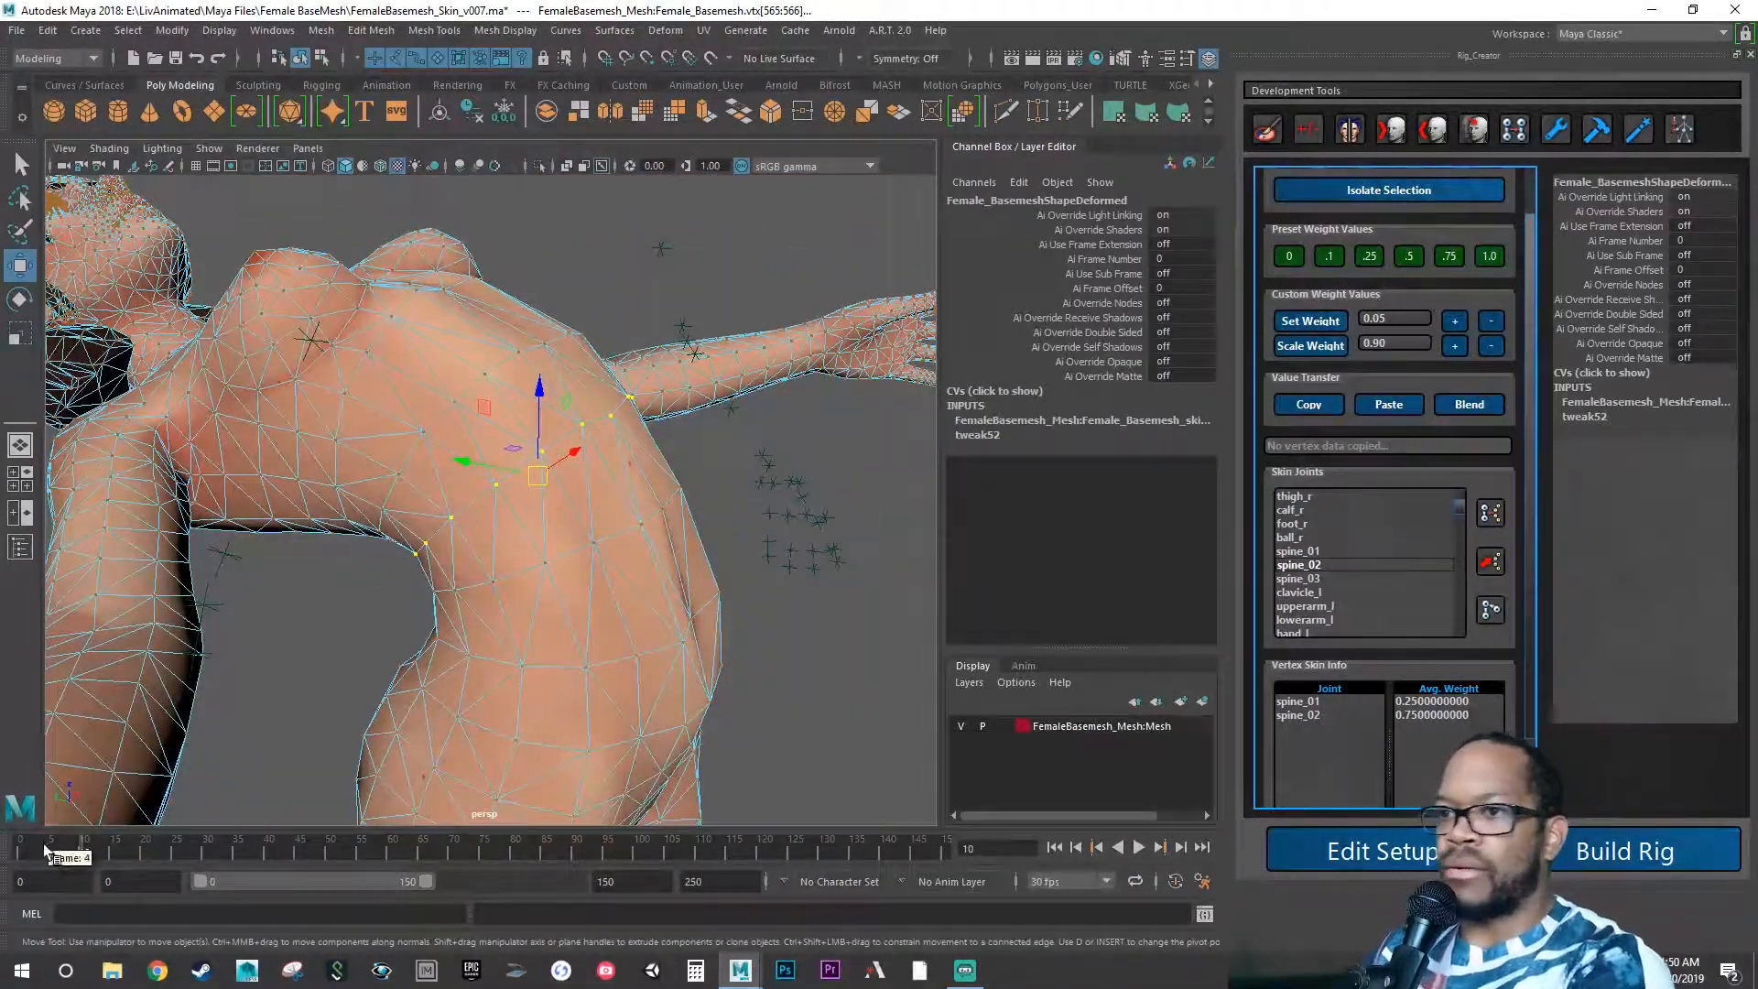
drag(62, 854, 5, 854)
alt+drag(660, 589, 586, 567)
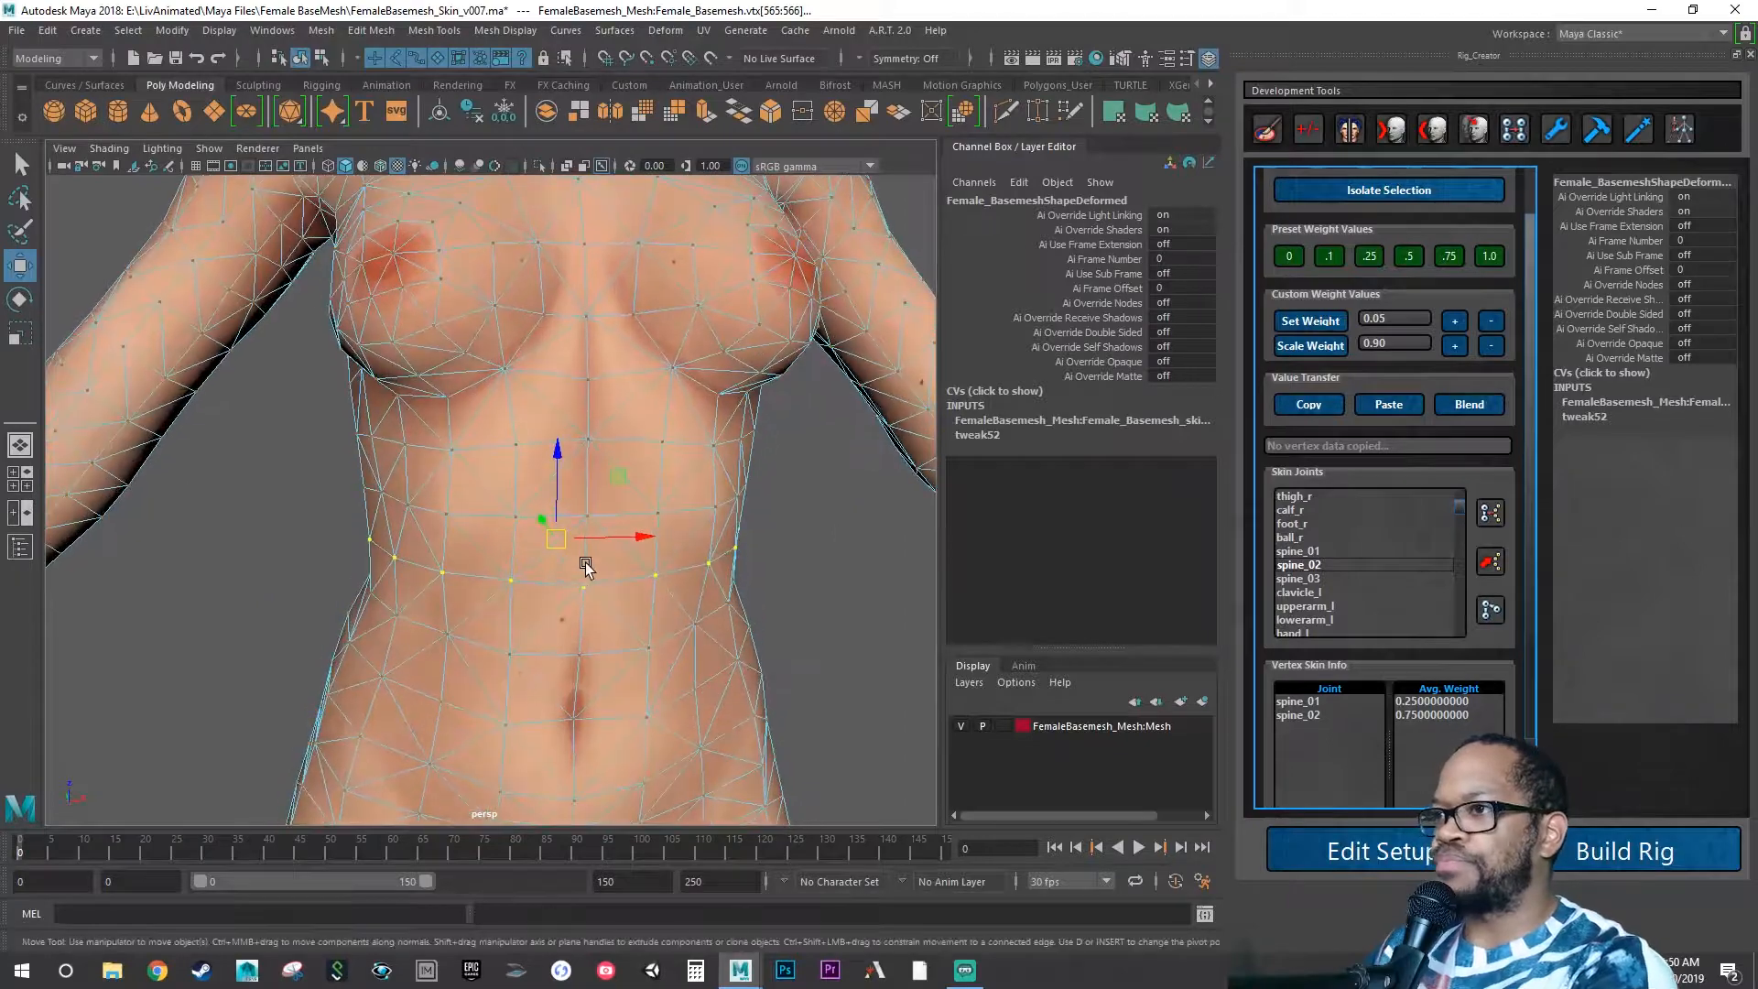
Select all vertices influenced by spine_03 to examine how far down the torso they reach.
click(1300, 580)
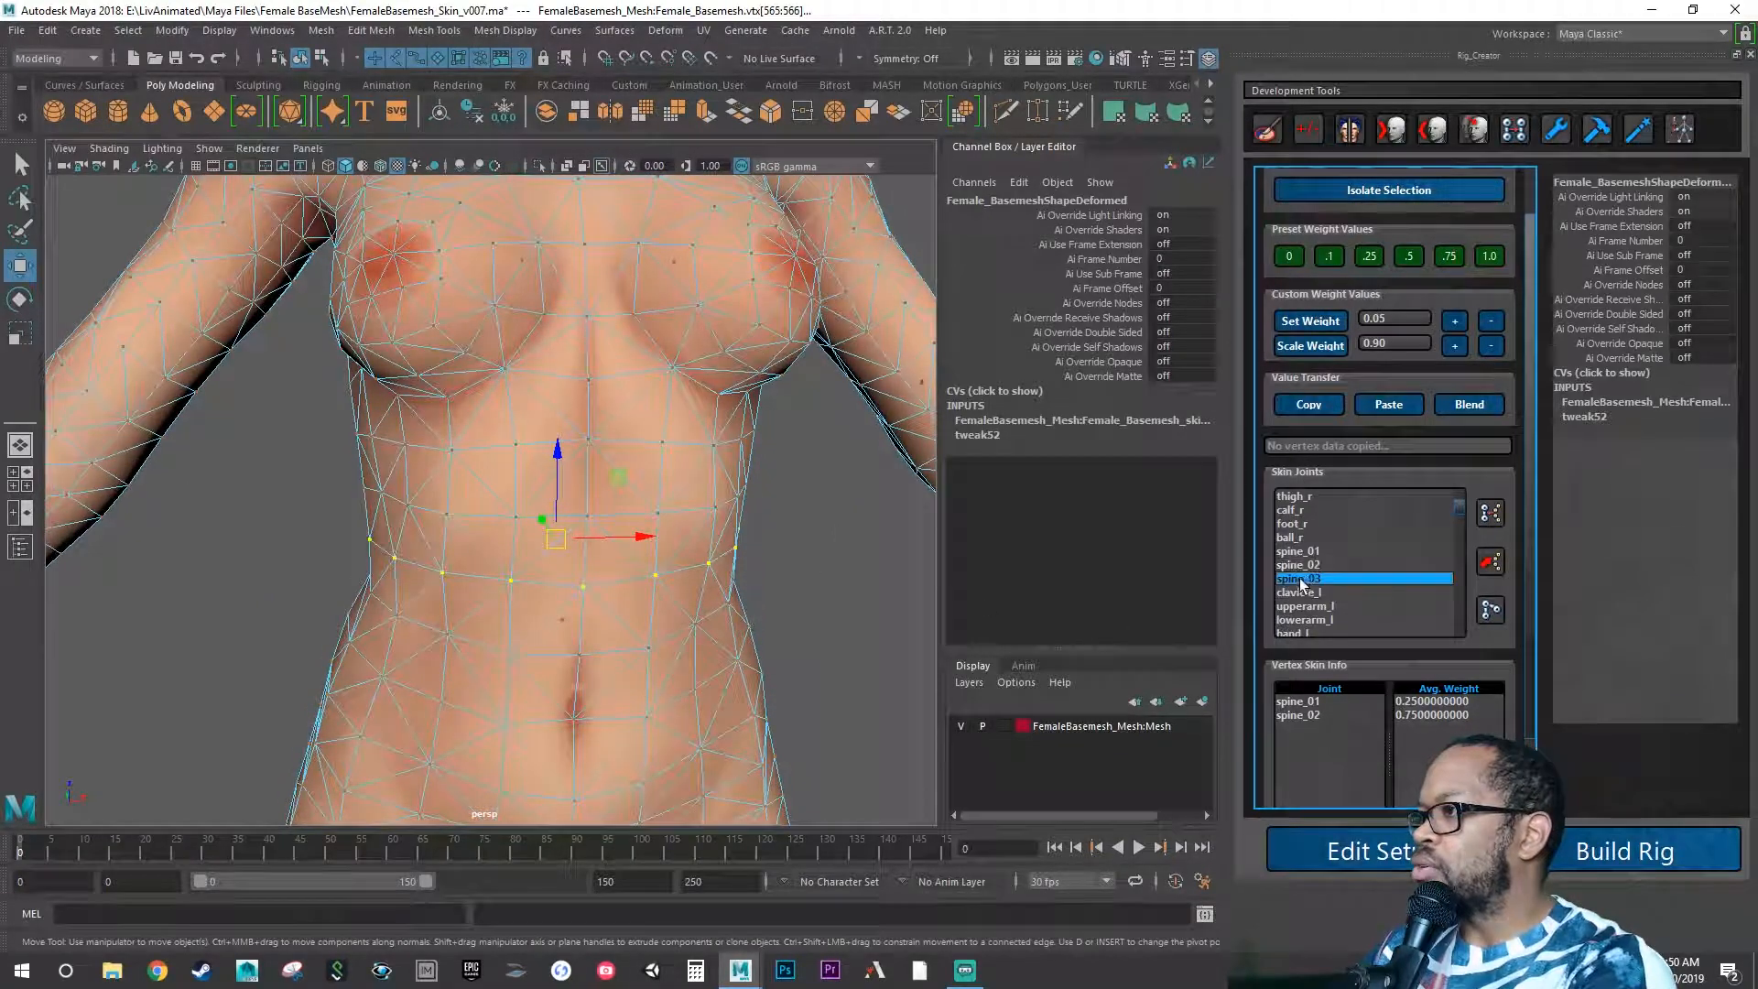
click(1490, 515)
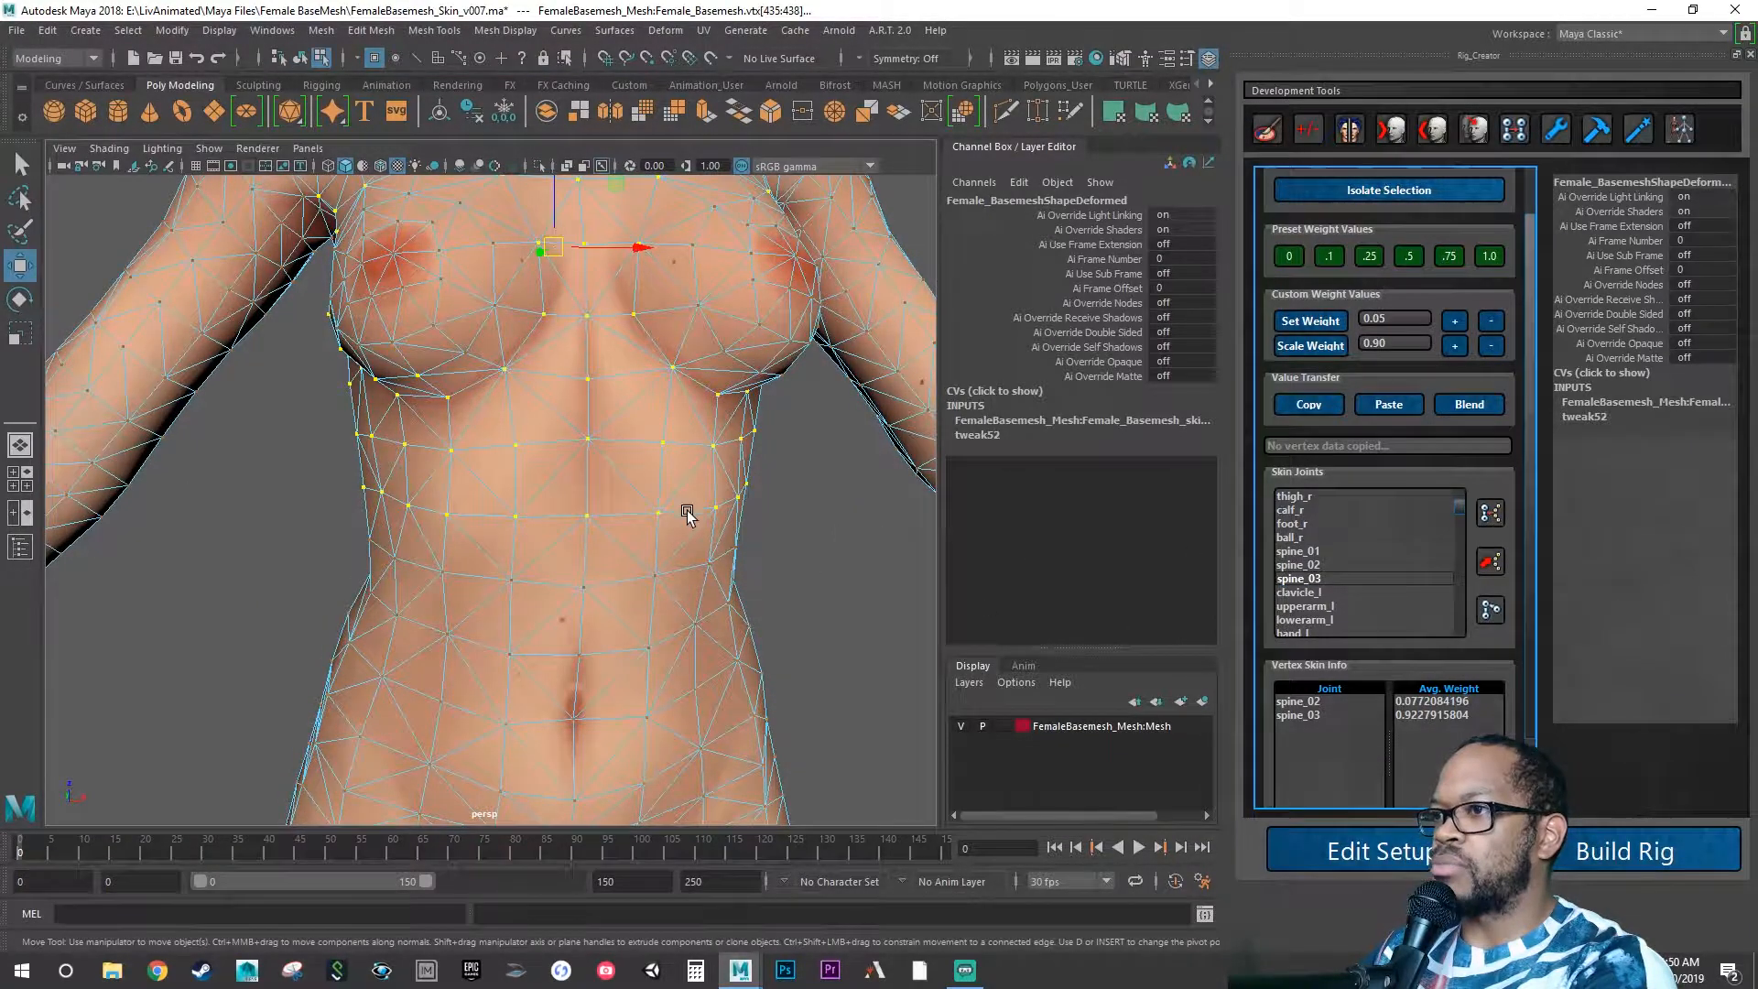
key(f)
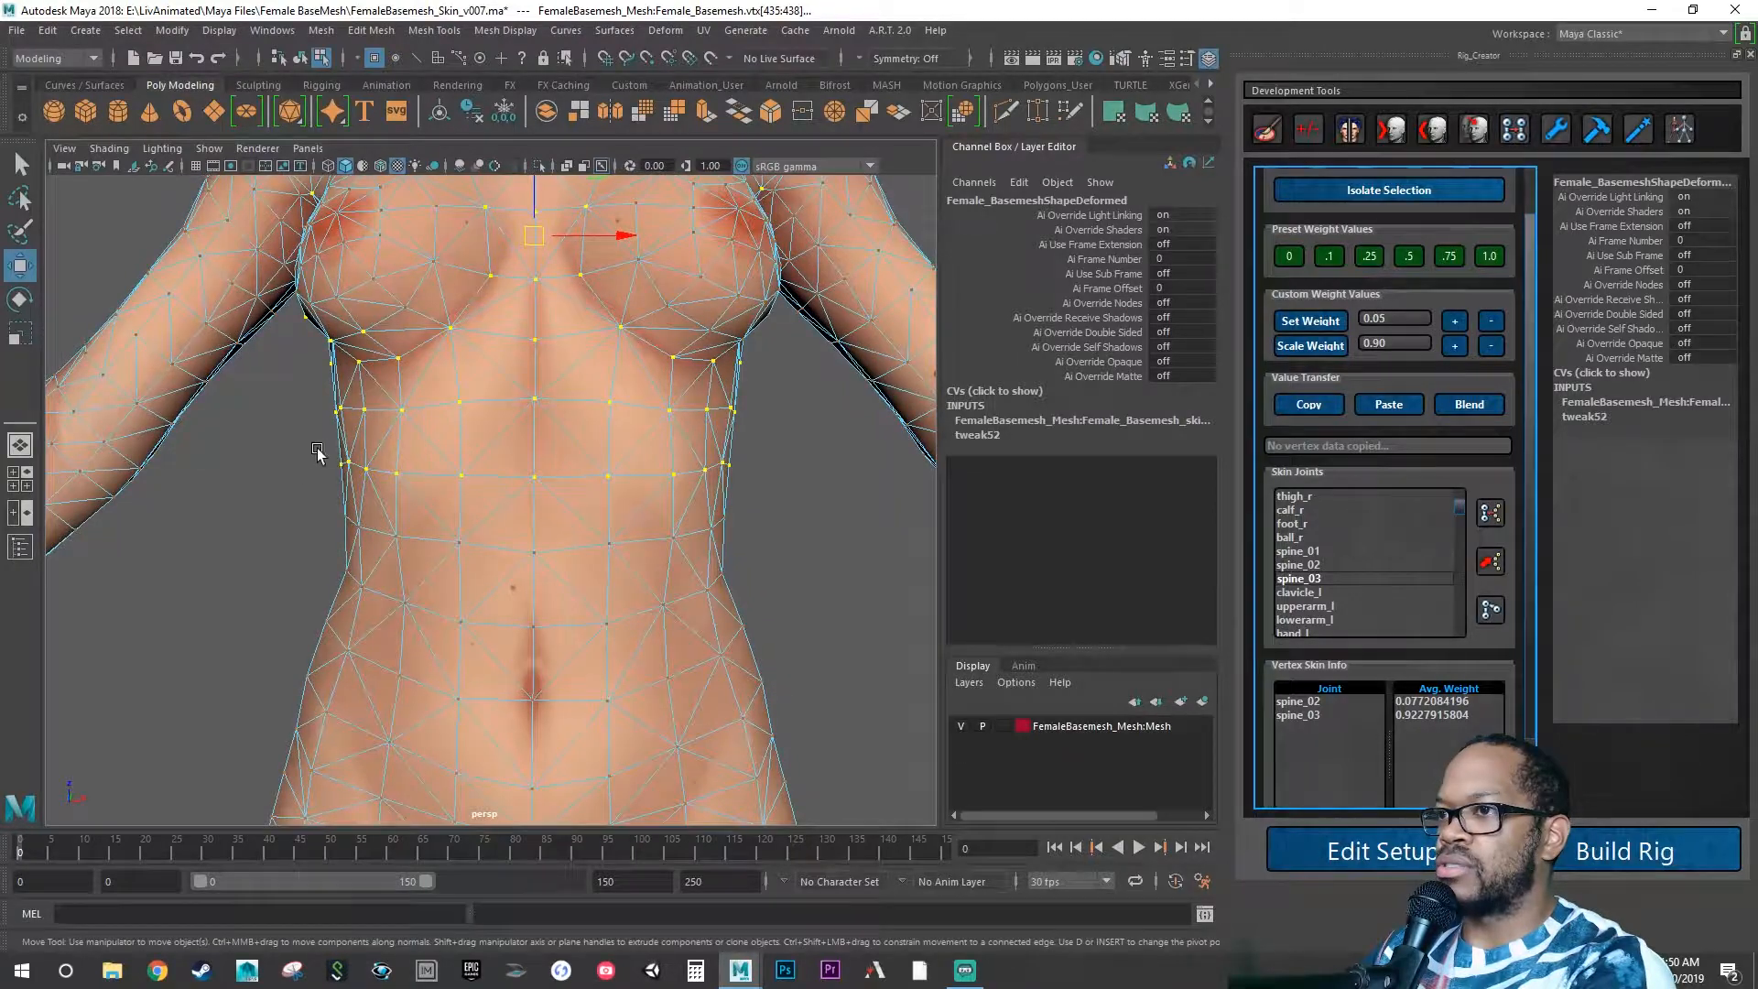
Select the vertex ring just below the bust and go to frame 20.
drag(698, 502, 764, 504)
alt+drag(580, 541, 513, 552)
drag(309, 446, 763, 497)
alt+drag(476, 511, 285, 665)
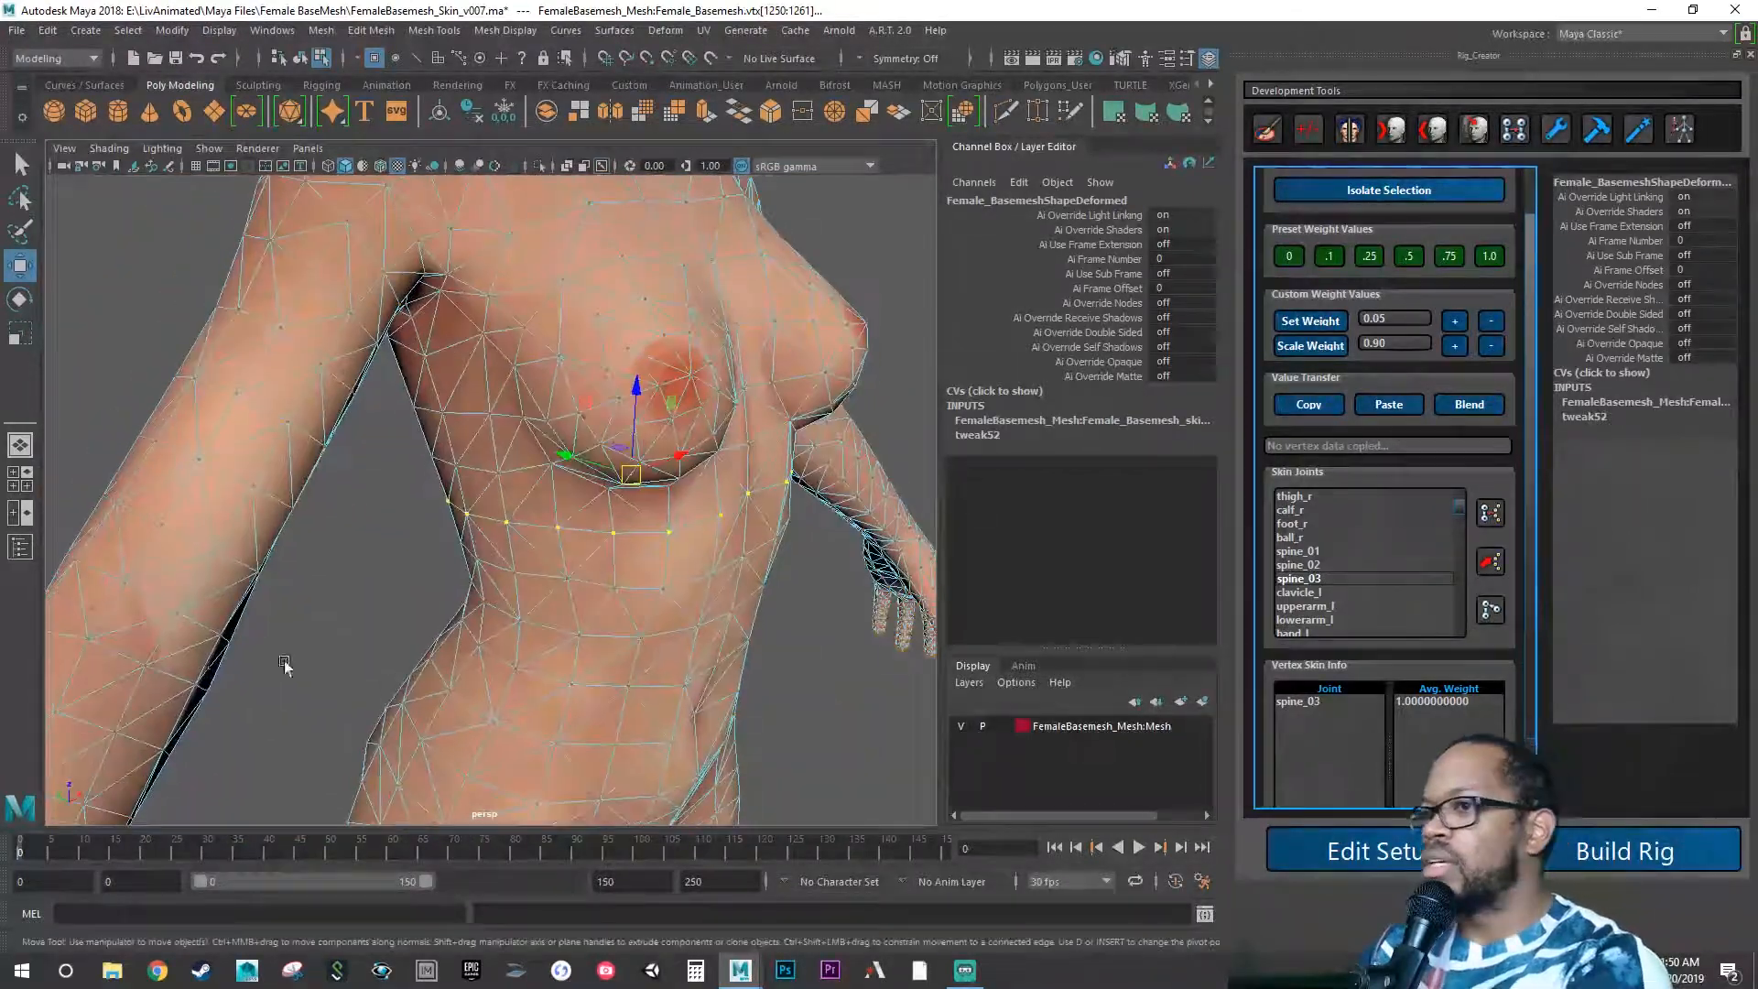
click(144, 851)
alt+drag(435, 701, 612, 646)
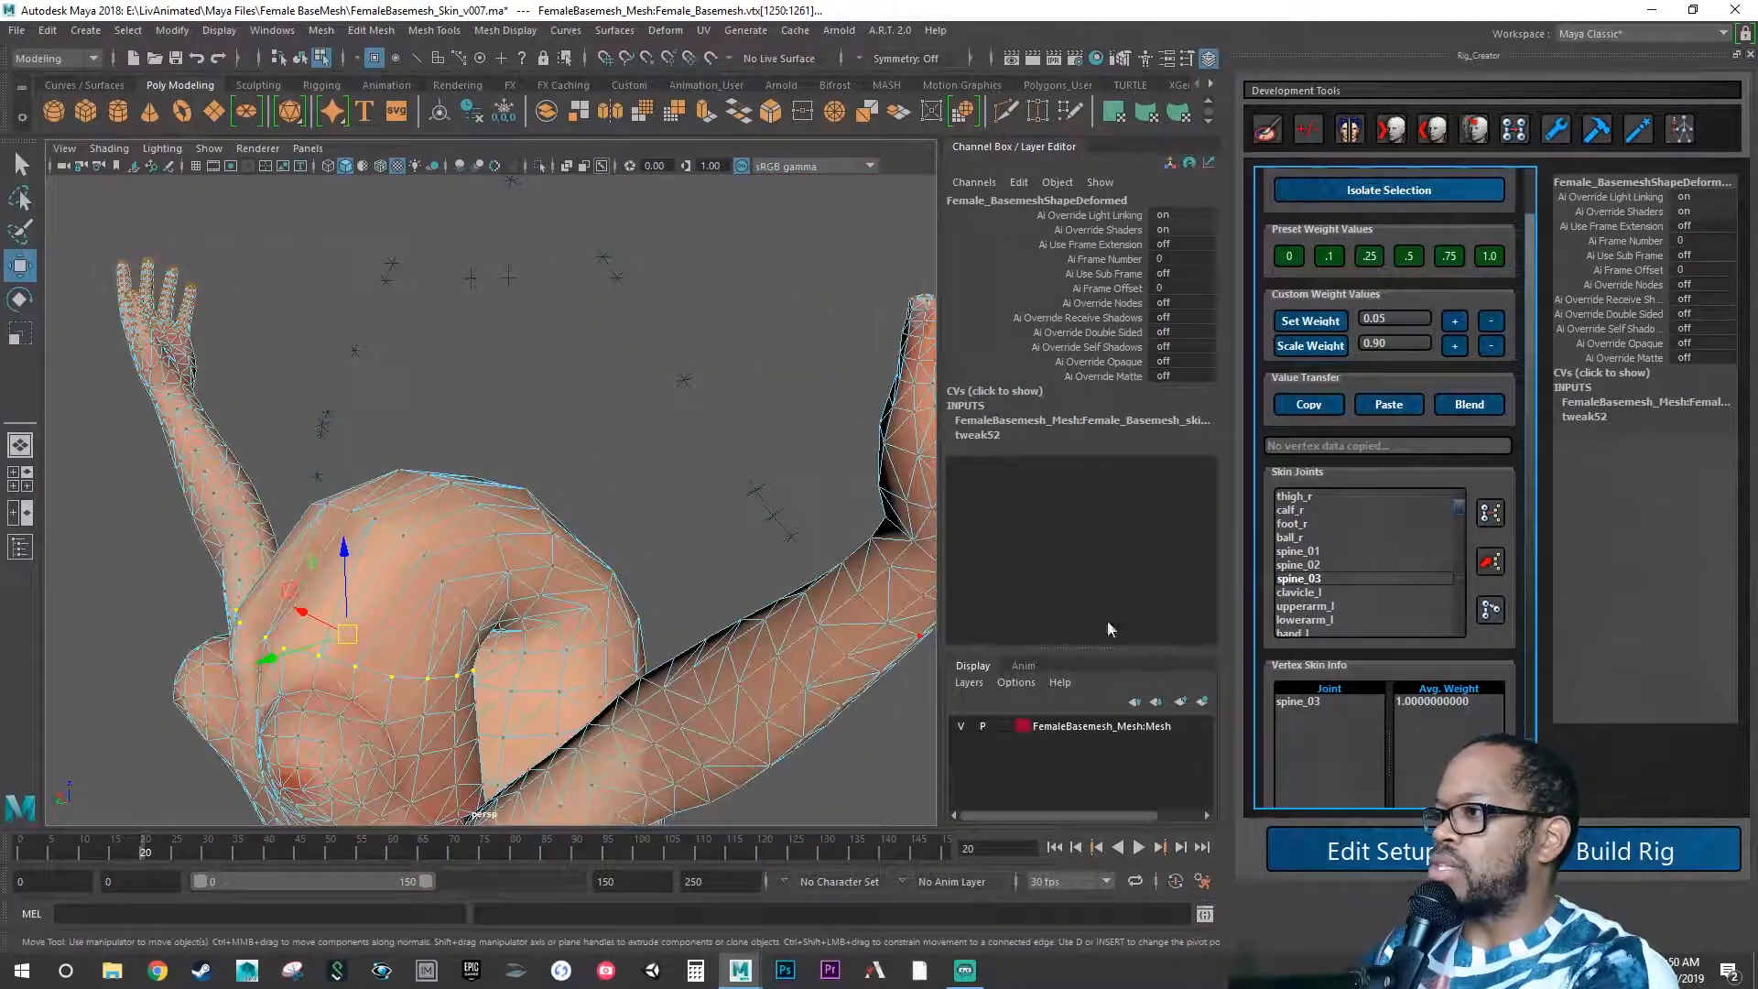
Raise the below-bust ring's spine_02 weight in 0.05 increments to 0.35.
click(1298, 564)
alt+drag(761, 555, 788, 550)
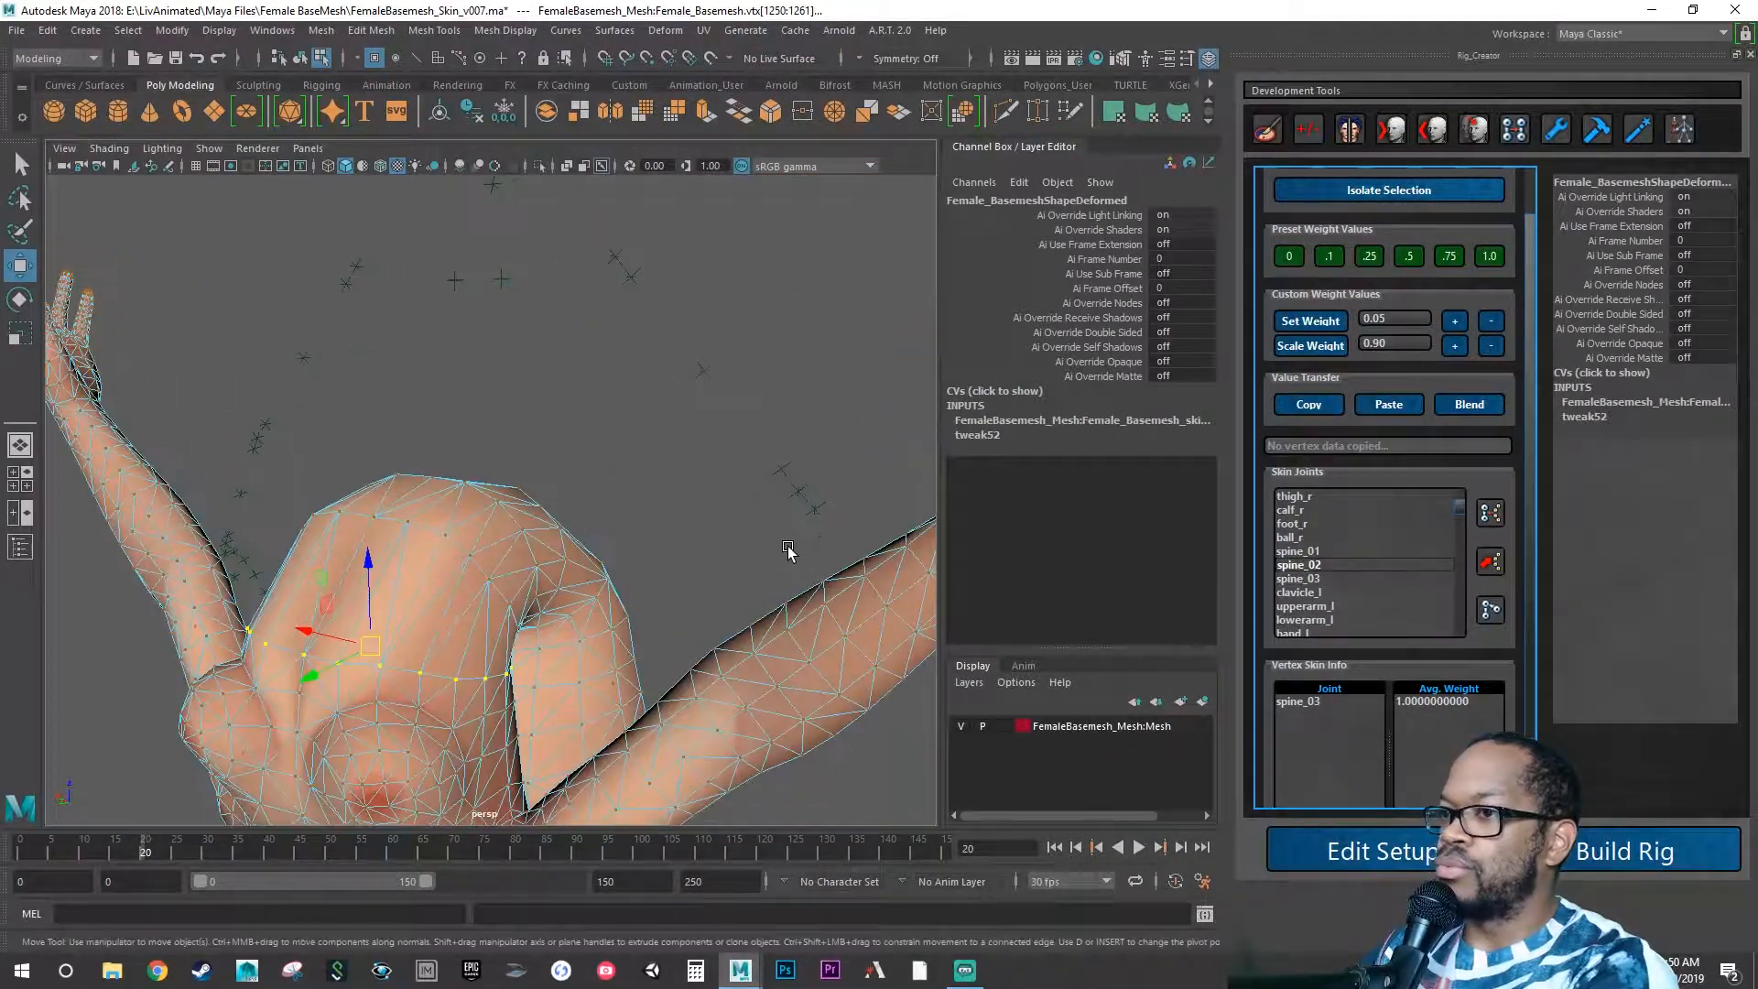
click(1454, 324)
click(1454, 324)
click(1454, 324)
click(1454, 324)
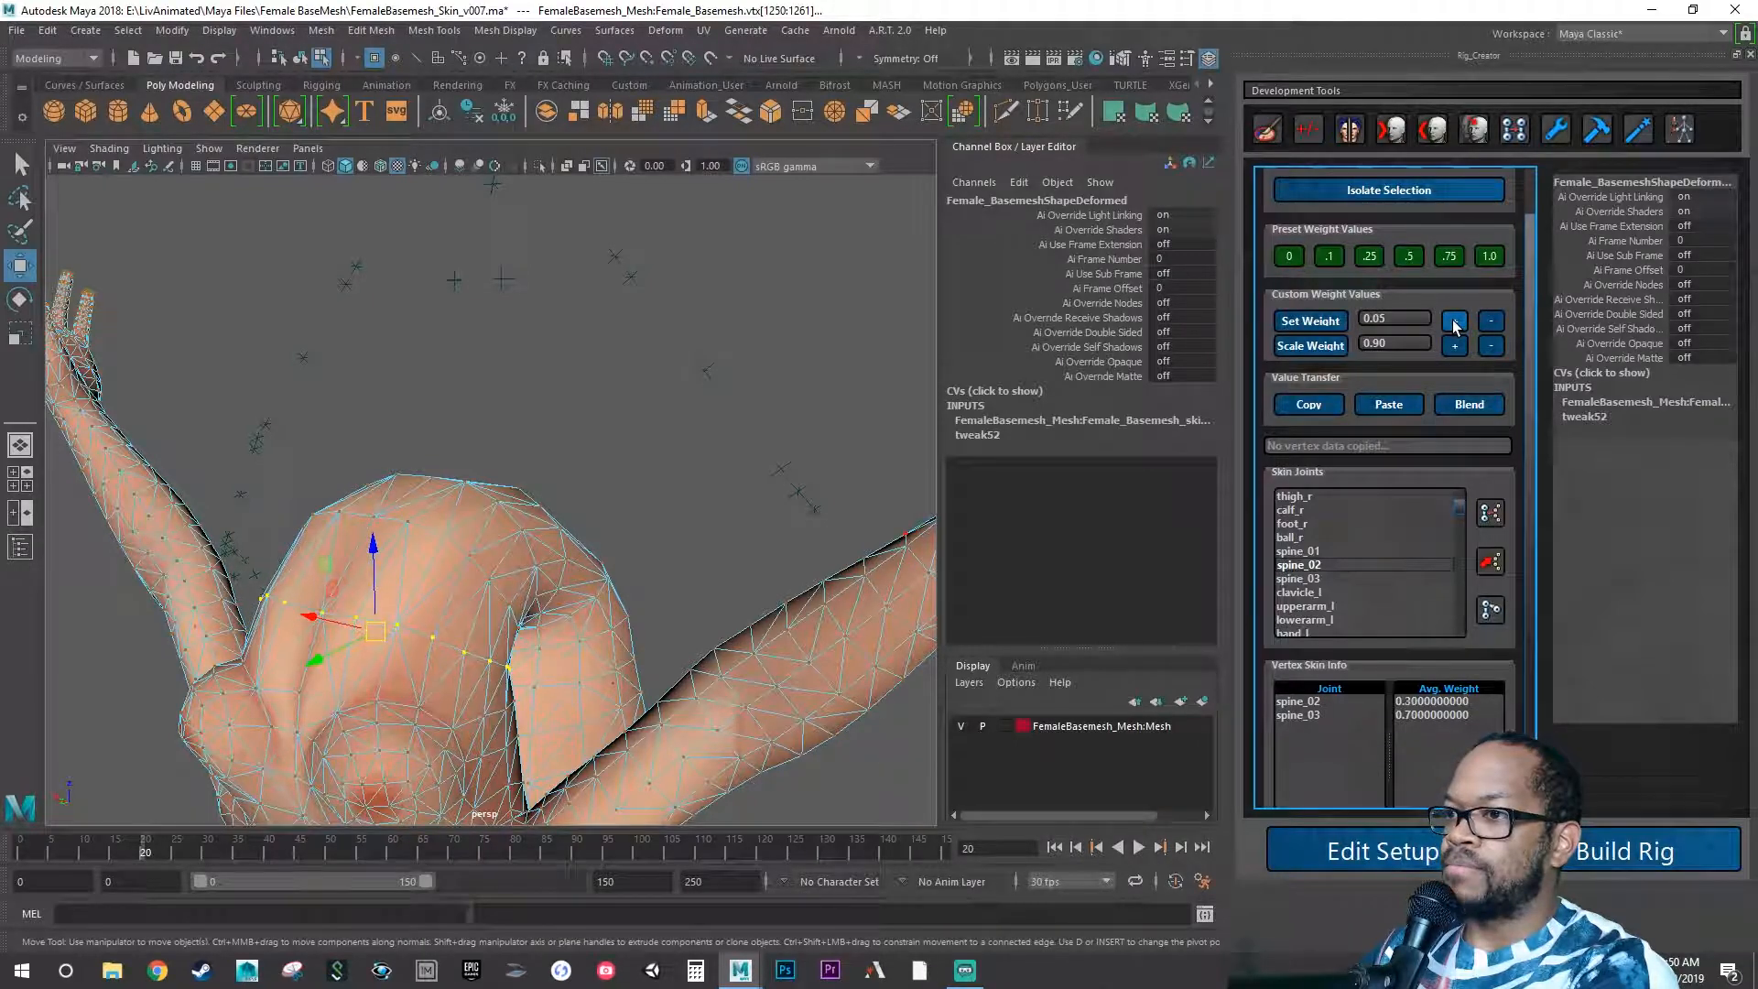
alt+drag(644, 438, 769, 447)
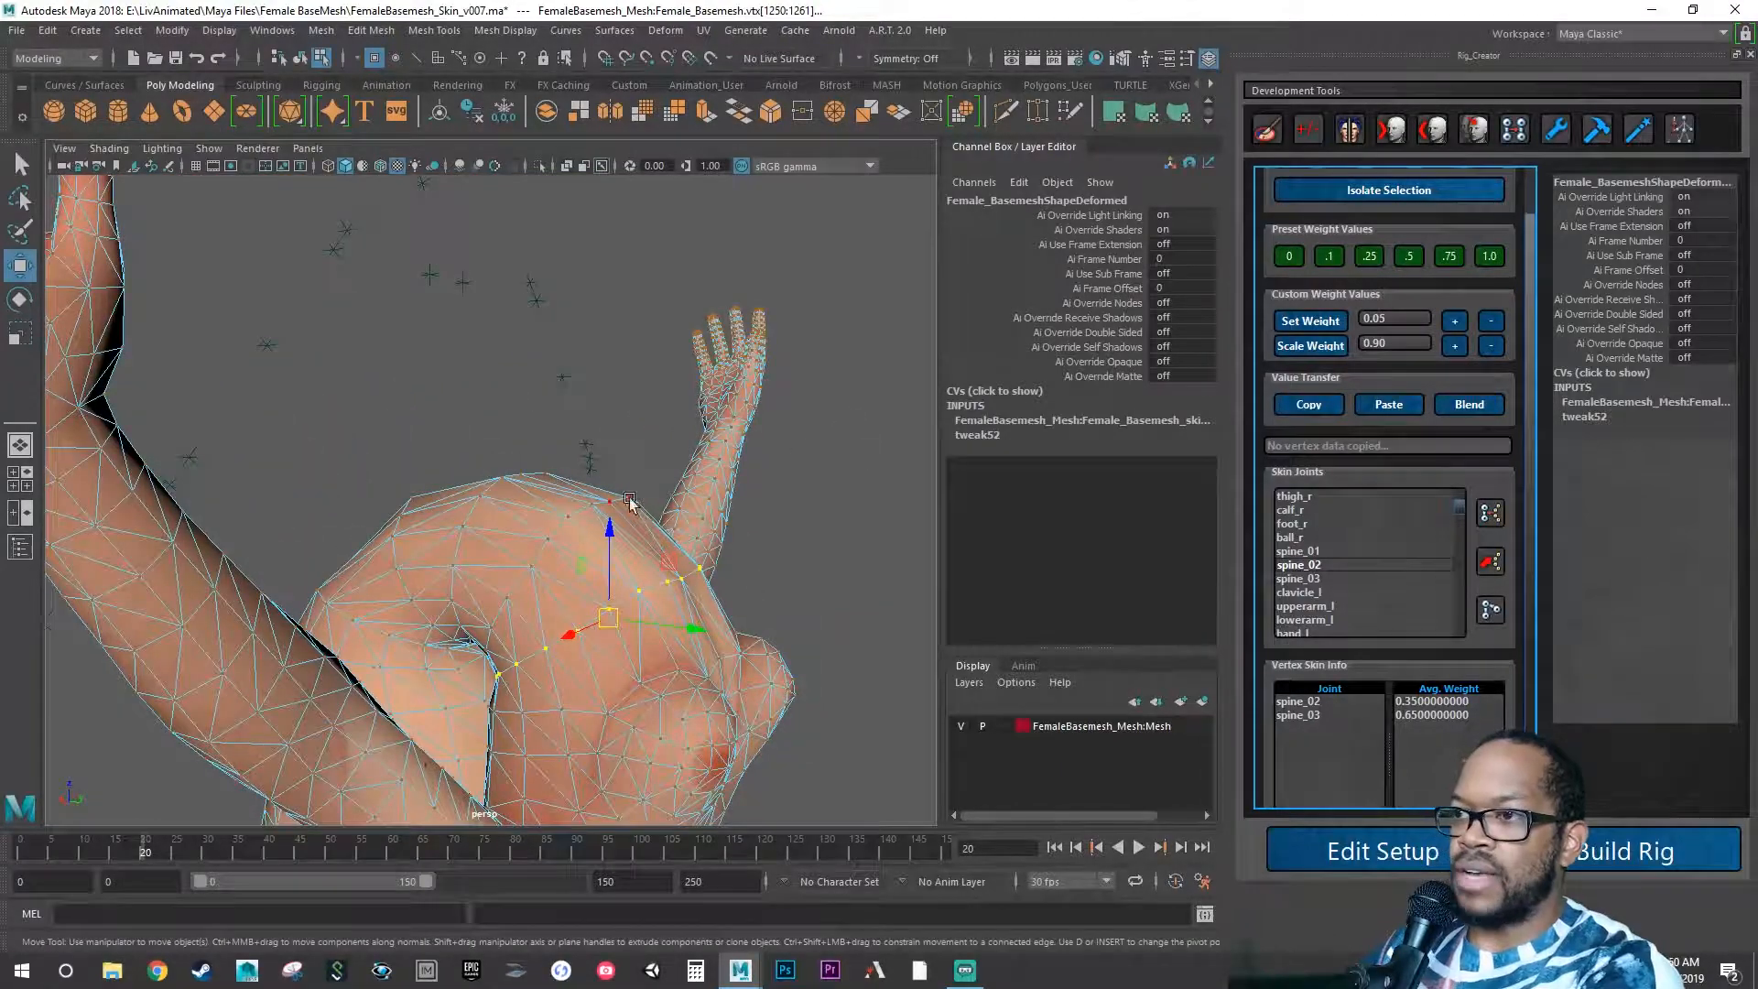
Inspect the below-bust ring's deformation from several side angles at frame 20.
mouse_move(552, 595)
alt+mouse_down()
mouse_move(718, 580)
mouse_move(628, 549)
mouse_move(616, 595)
mouse_move(586, 597)
alt+mouse_up()
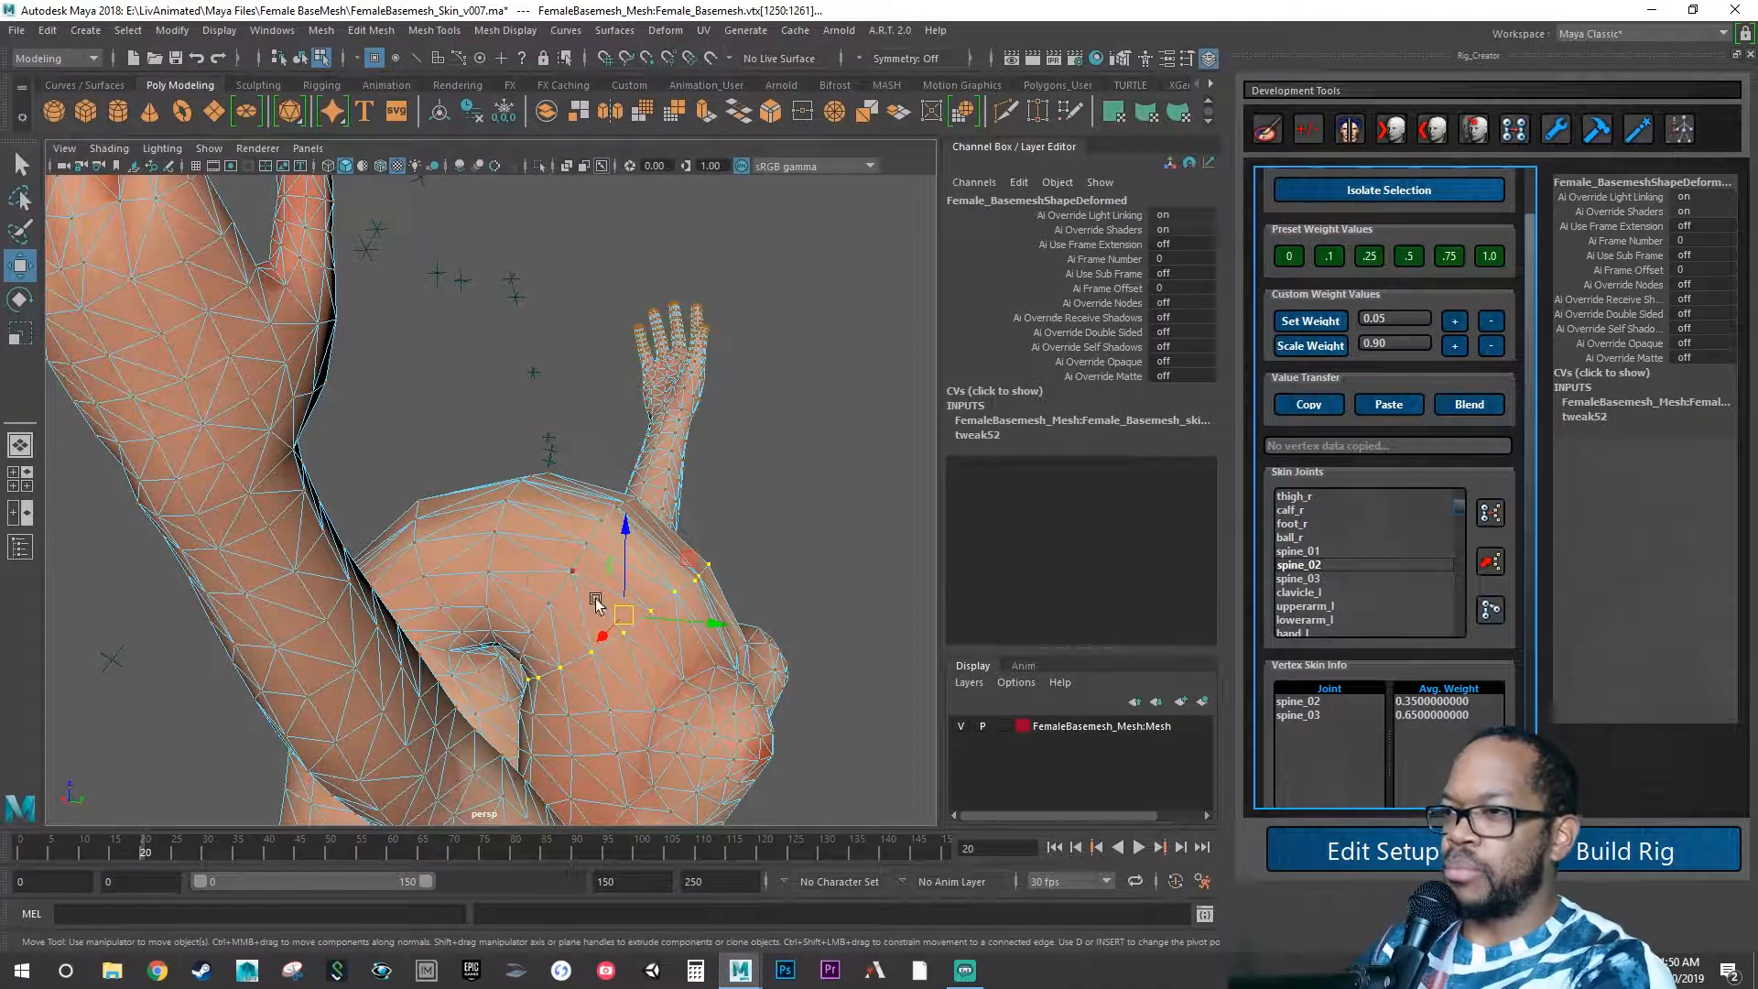
mouse_move(595, 602)
alt+mouse_down()
mouse_move(522, 596)
mouse_move(573, 580)
alt+mouse_up()
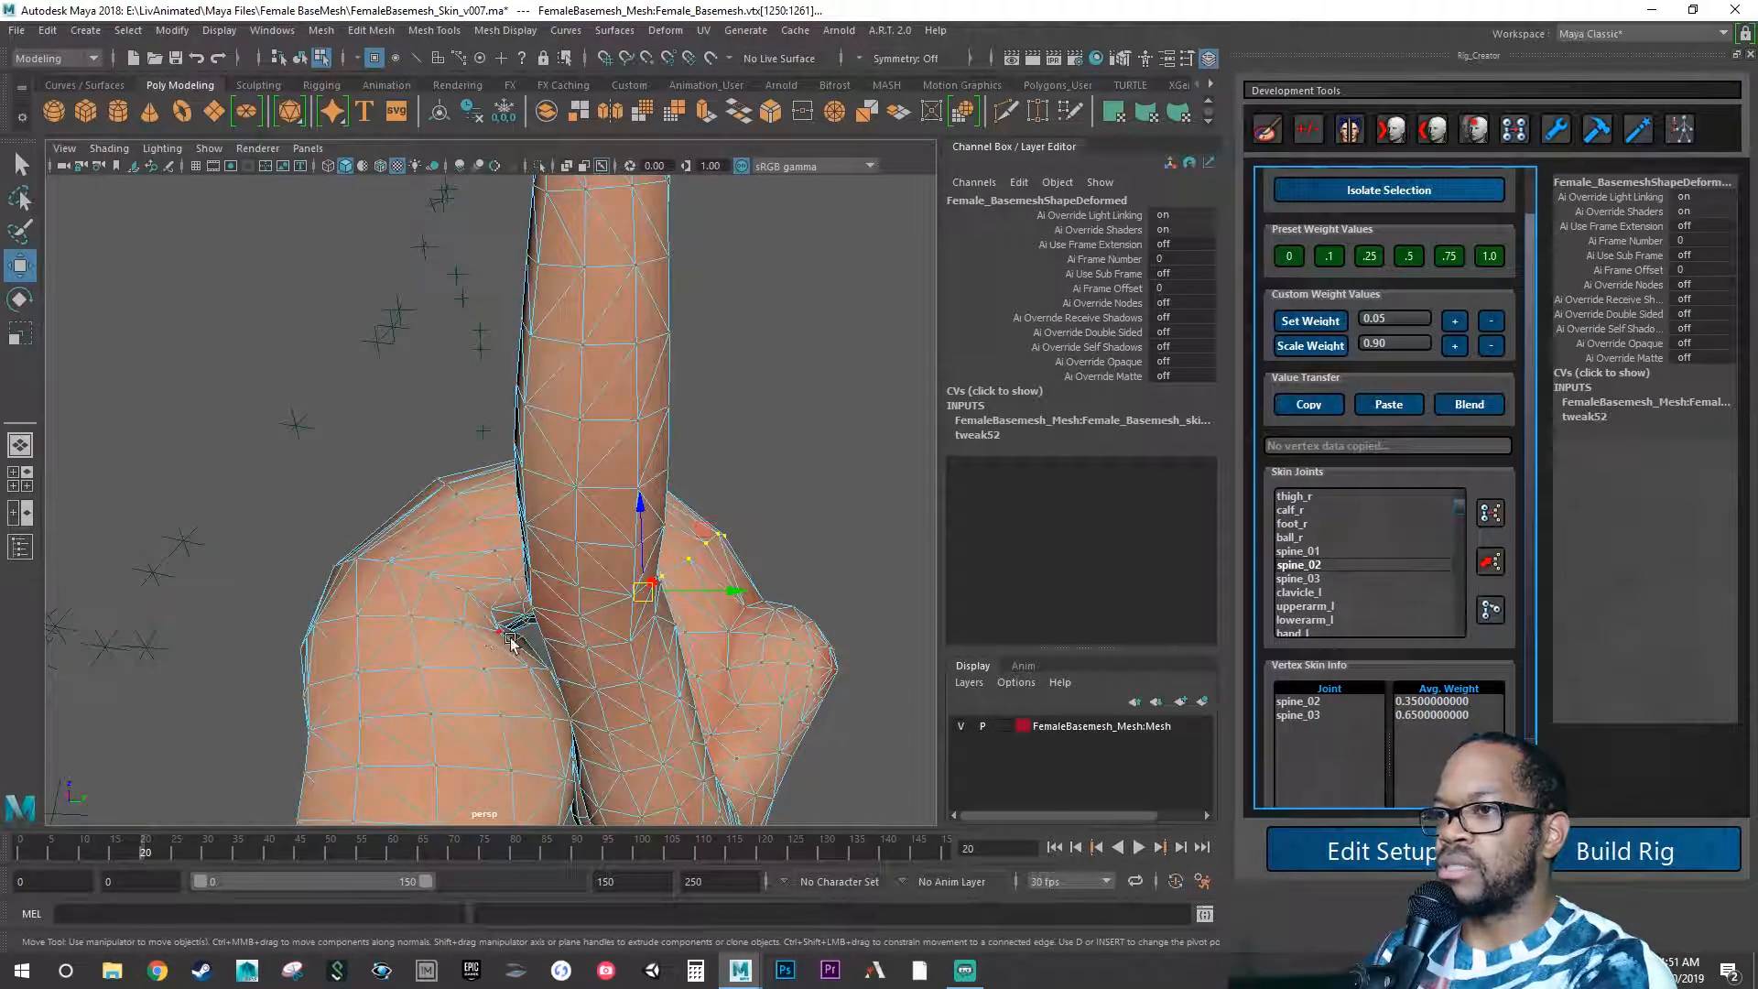
alt+drag(510, 641, 458, 645)
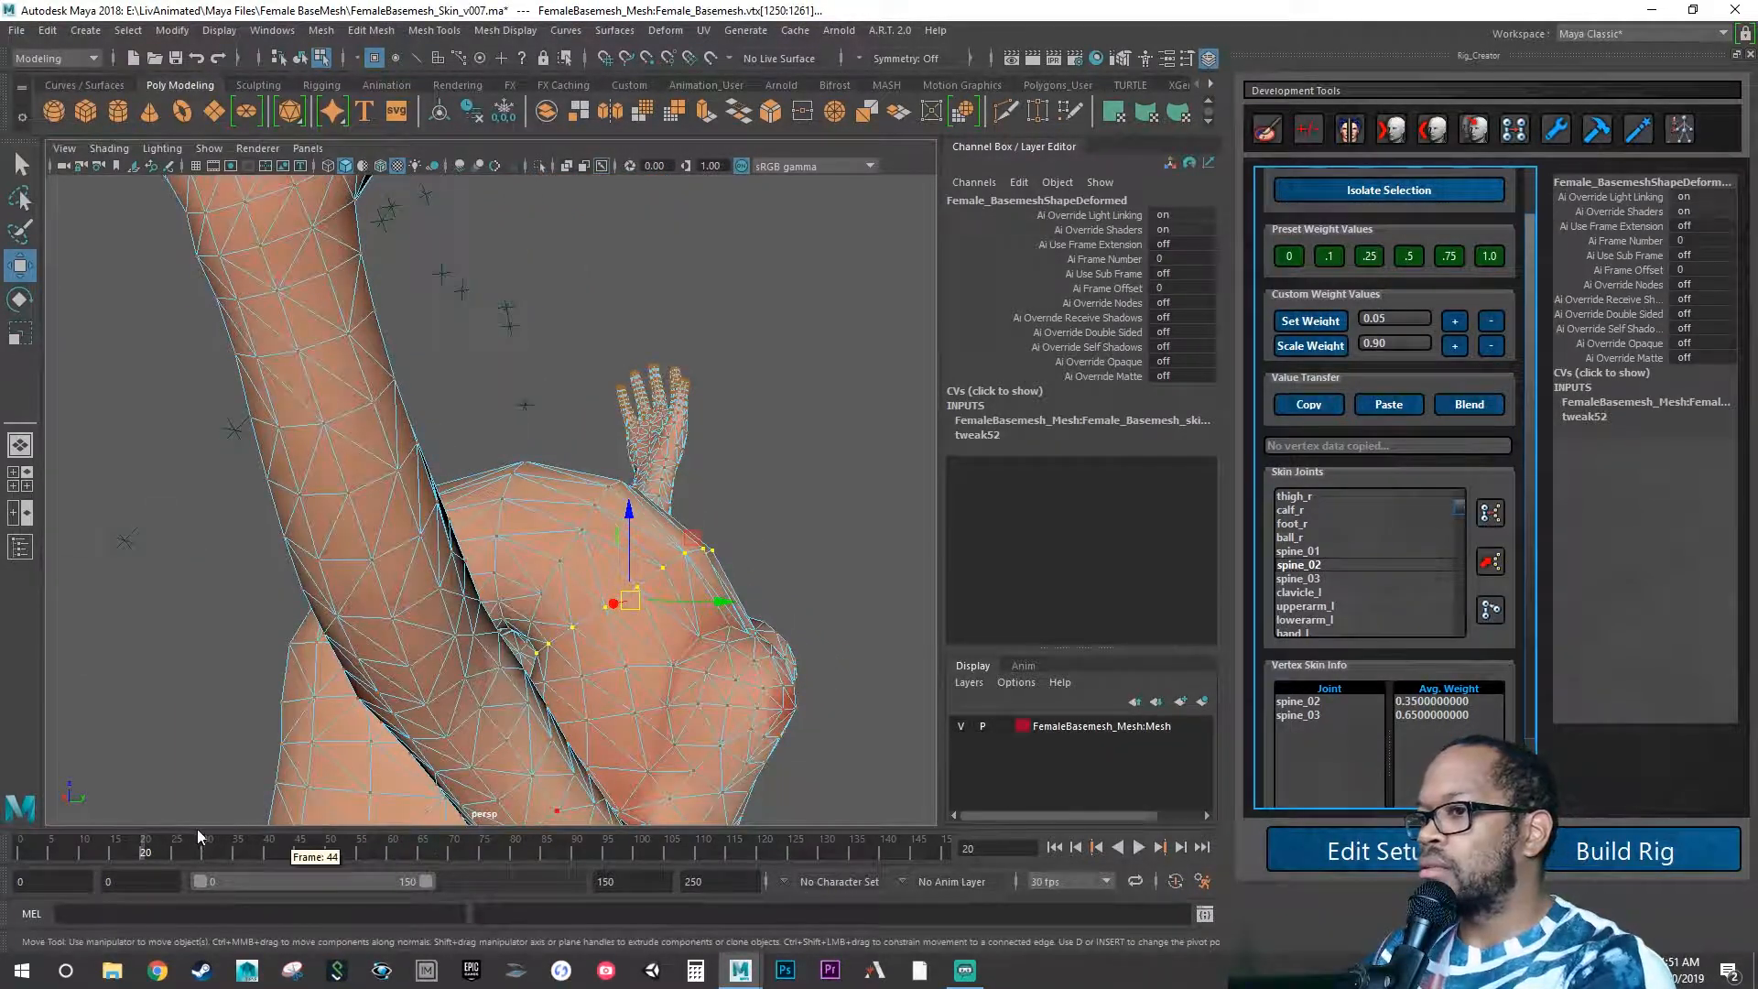
Go to frame 10 and examine the torso's deformation around the below-bust ring from the front and side.
drag(137, 842, 83, 849)
alt+drag(293, 746, 542, 518)
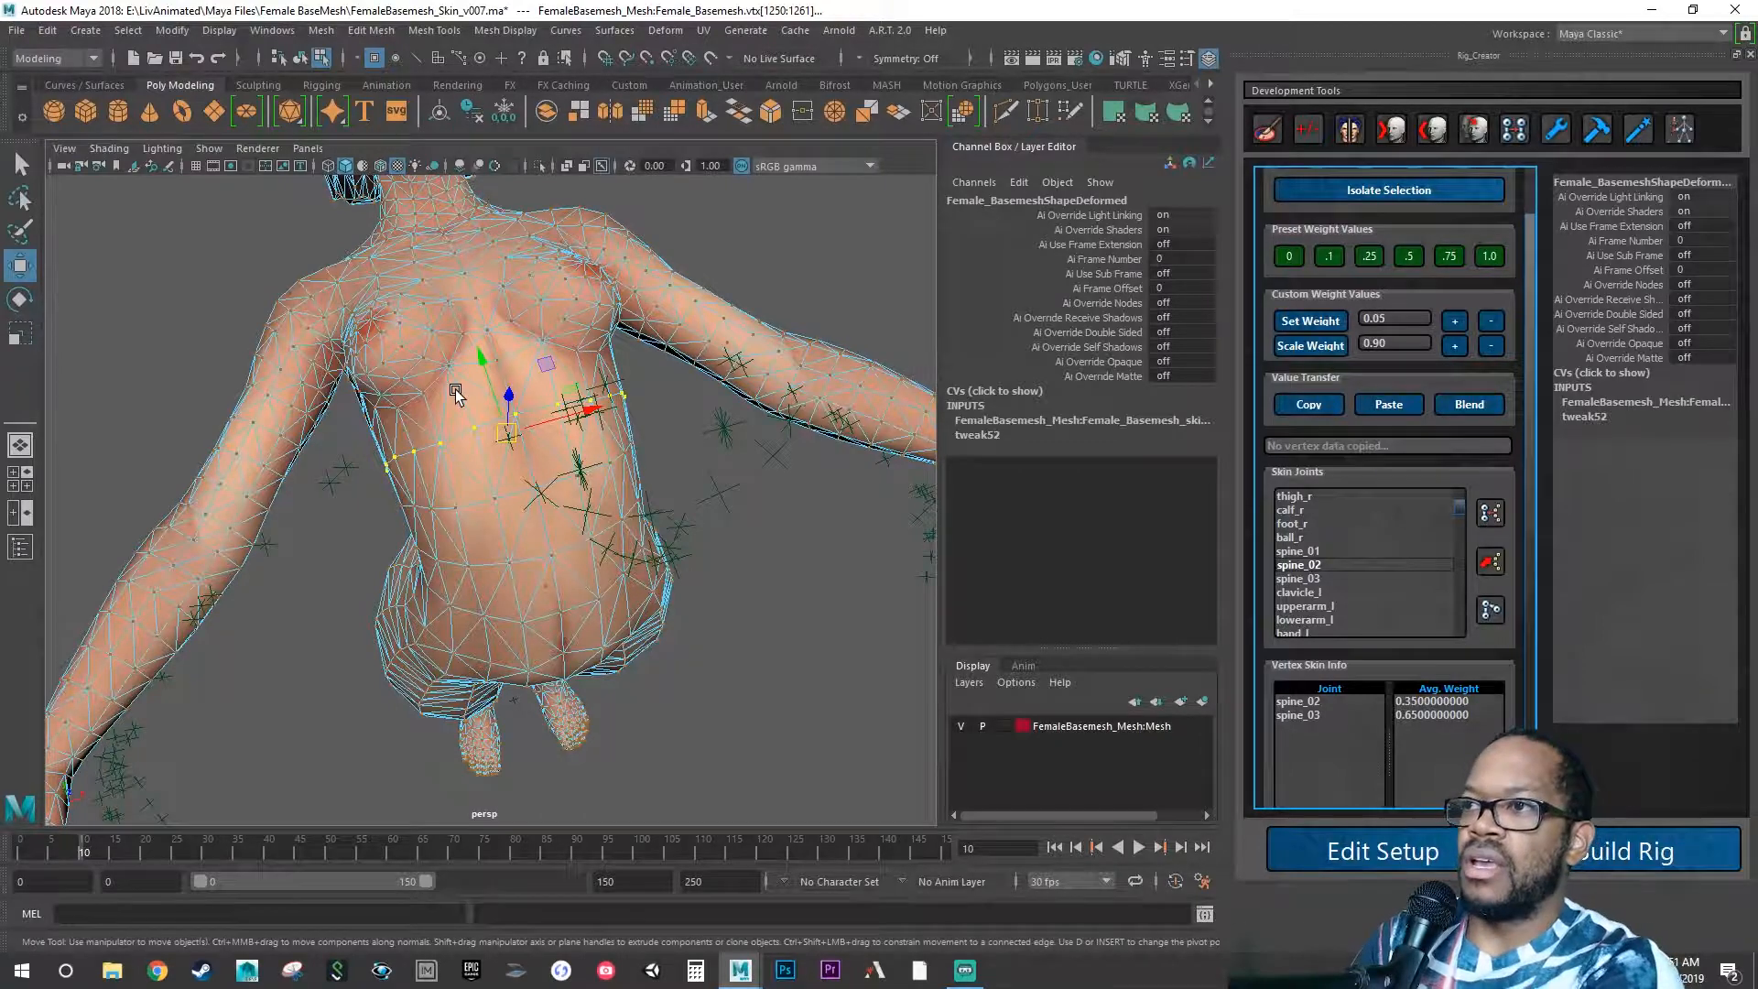
scroll(455, 392, up, 6)
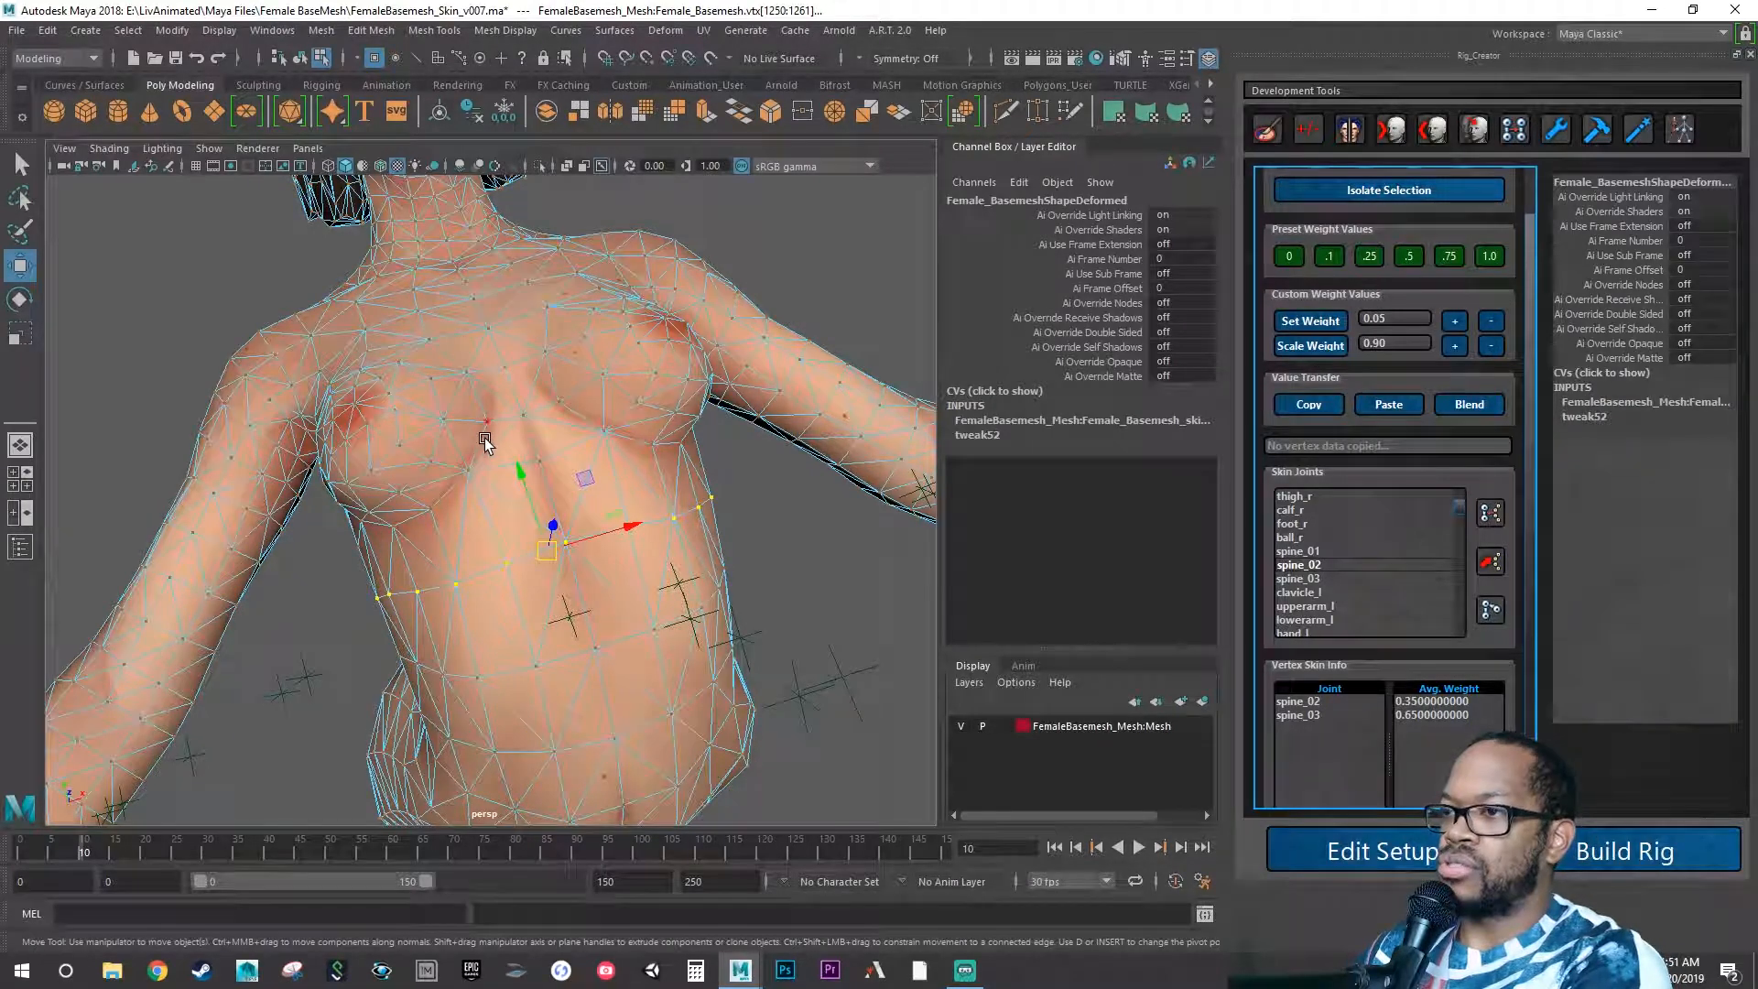
mouse_move(593, 435)
alt+mouse_down()
mouse_move(561, 396)
mouse_move(616, 488)
mouse_move(591, 445)
alt+mouse_up()
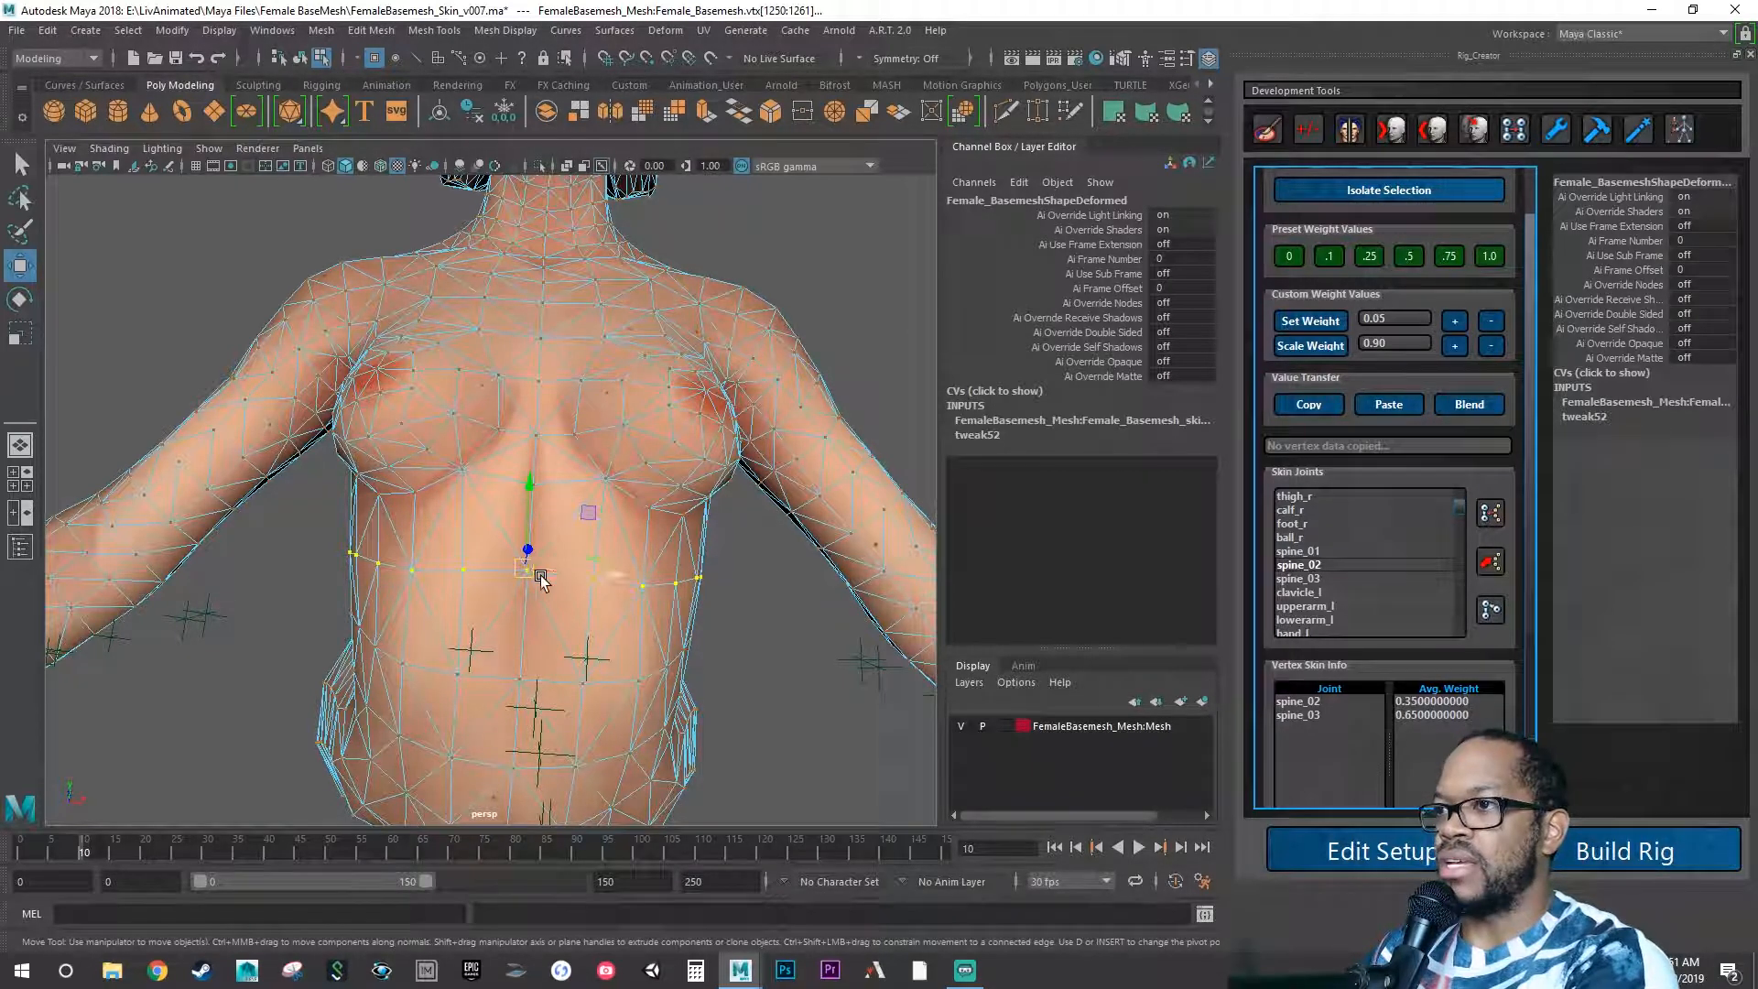
alt+drag(427, 293, 474, 337)
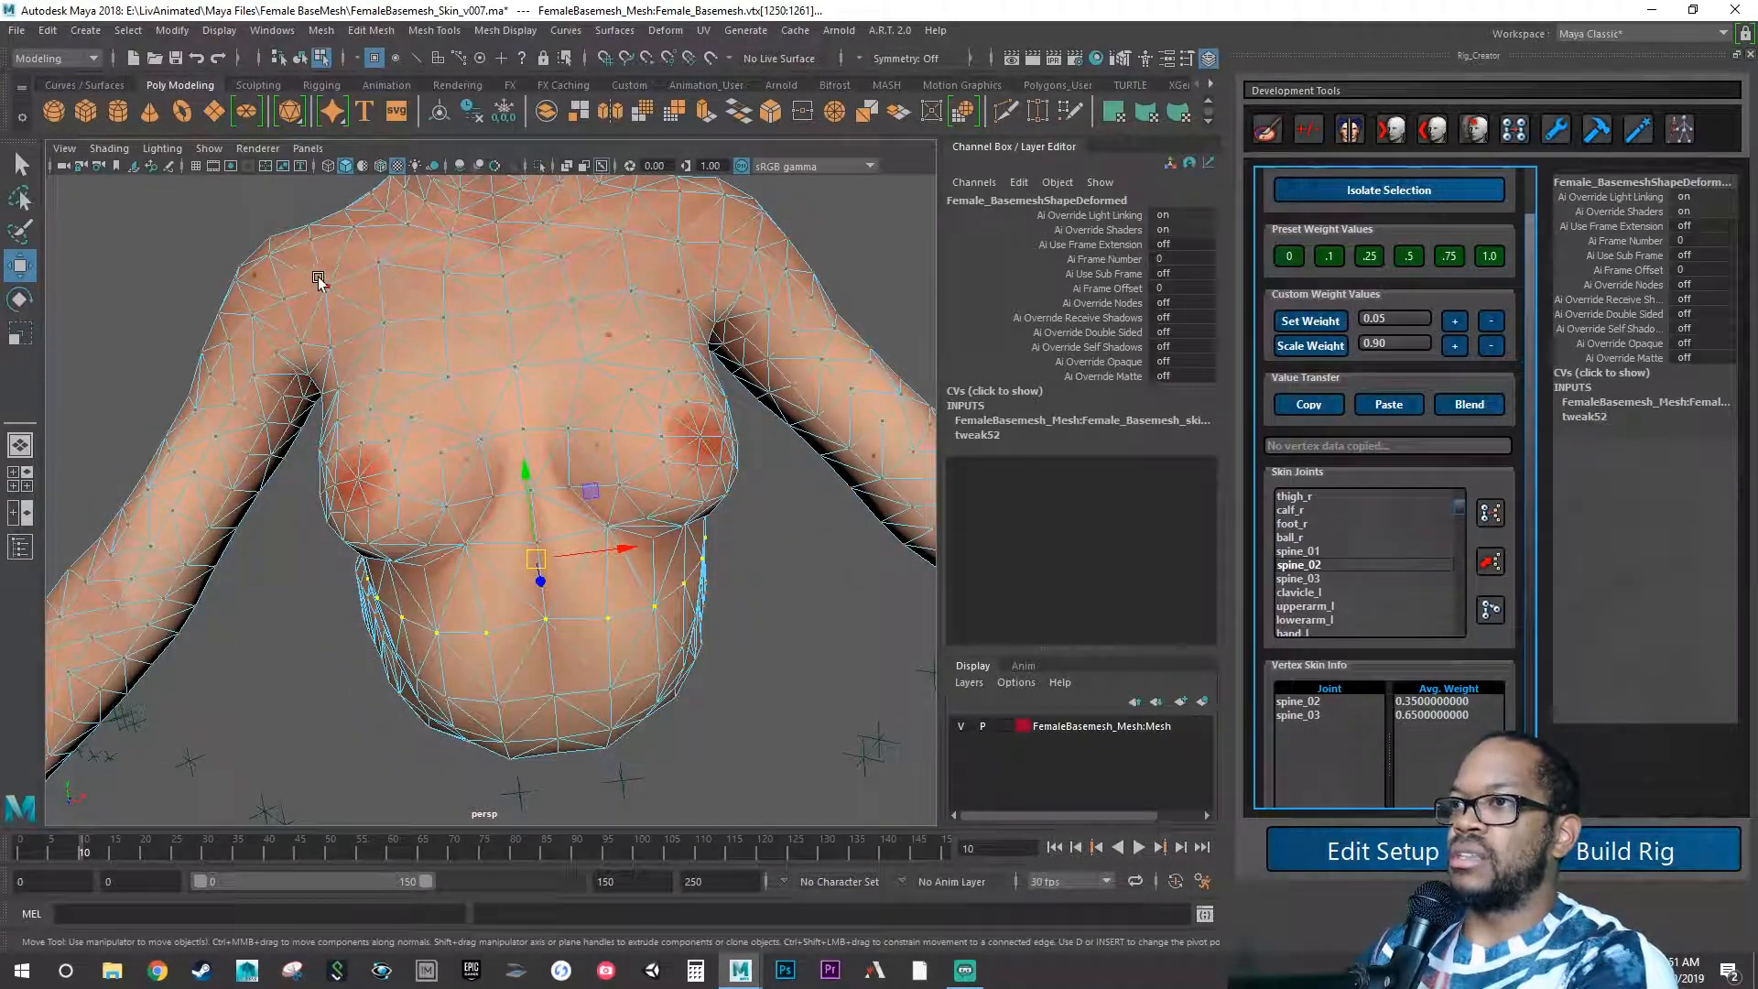
alt+drag(455, 366, 562, 491)
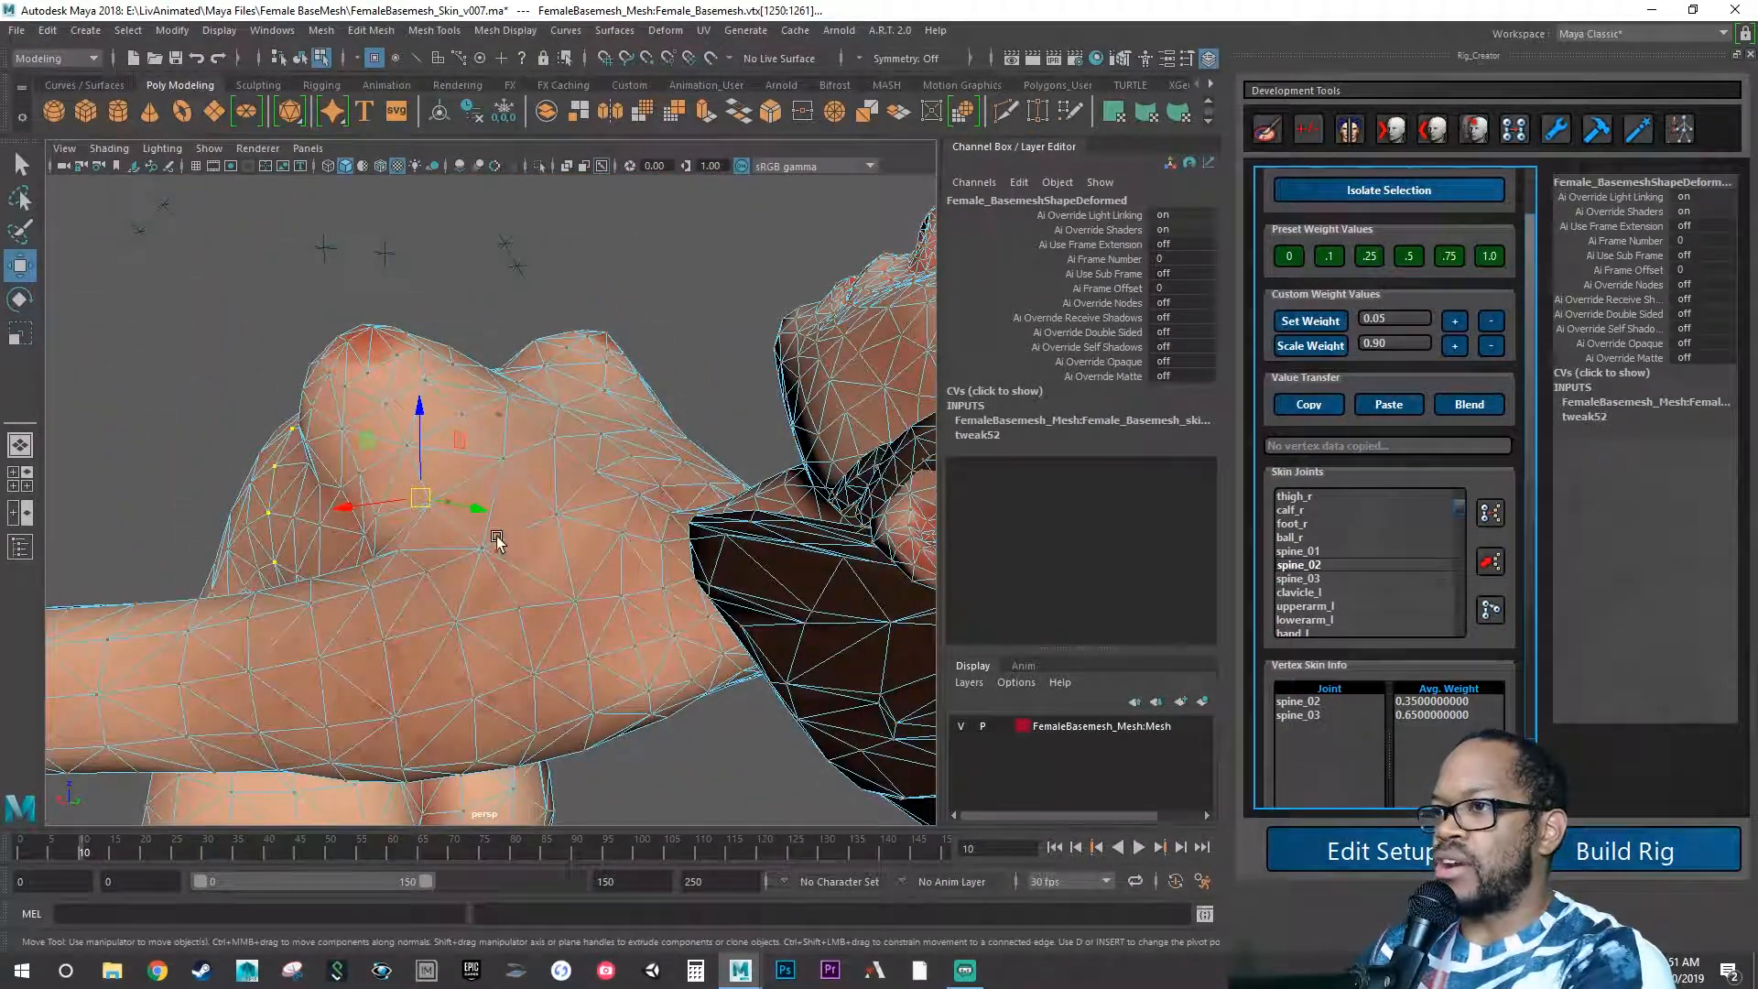
alt+drag(496, 540, 267, 750)
Step through the forward bend between frames 31 and 35 and examine the torso's deformation from the side.
drag(91, 850, 213, 849)
alt+drag(512, 662, 621, 643)
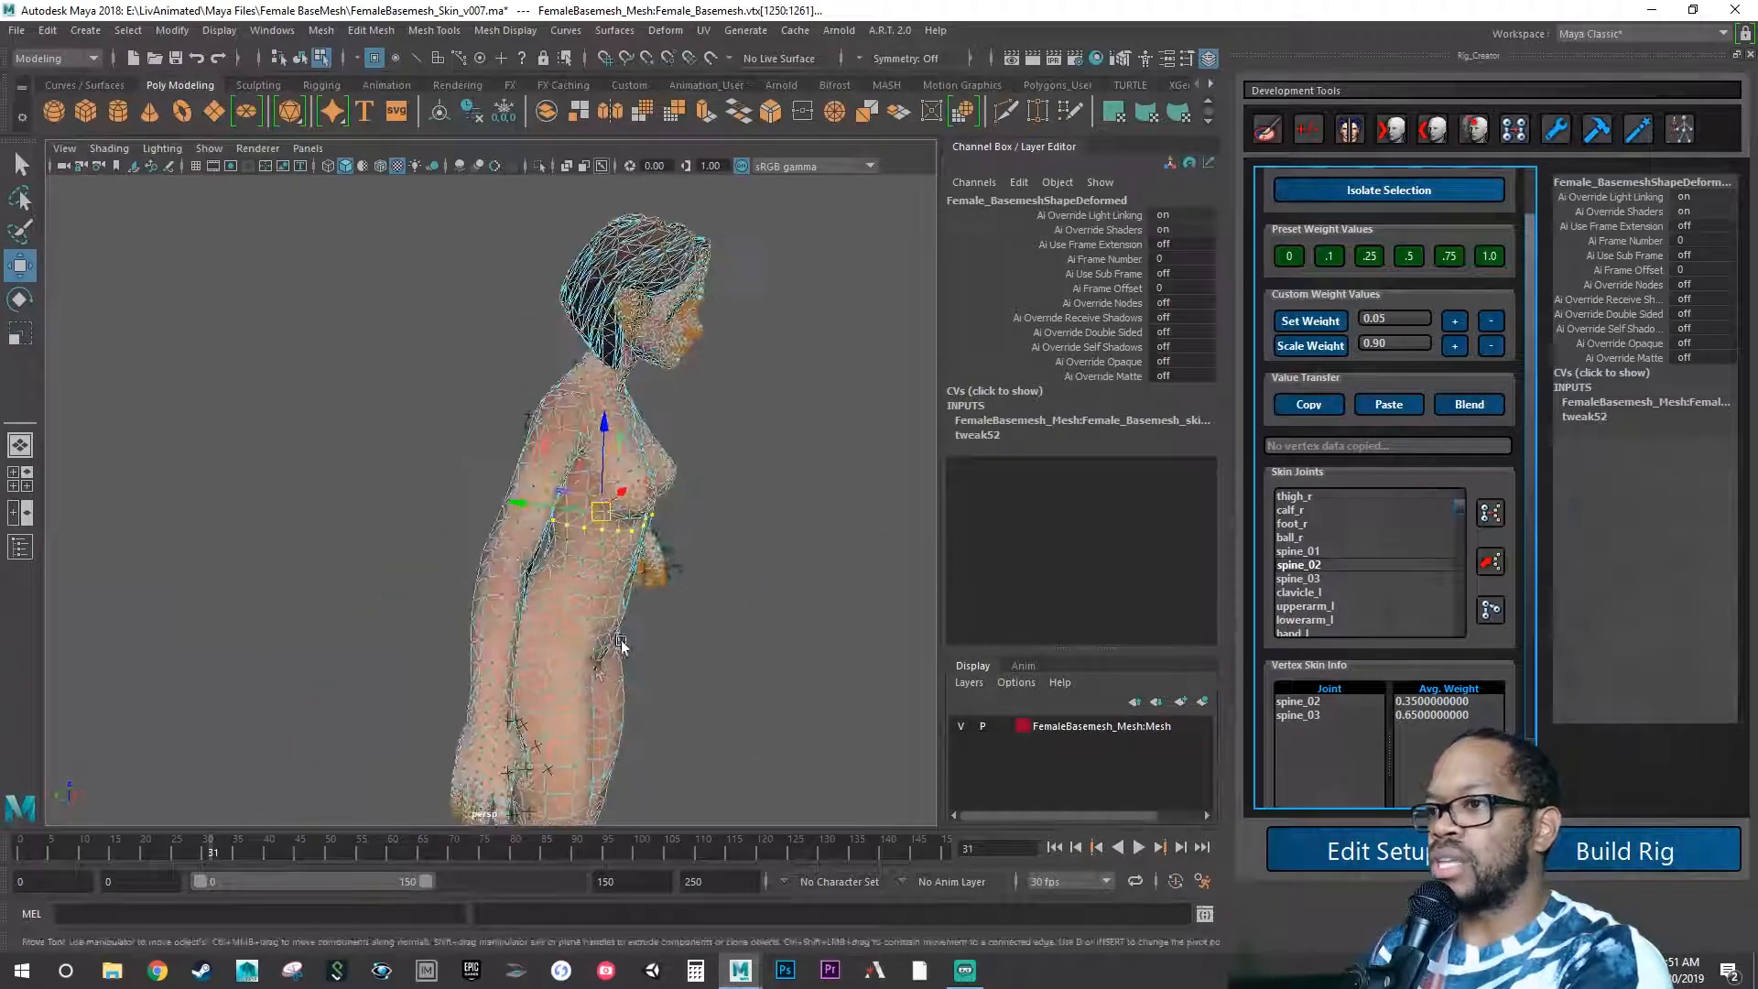
drag(220, 845, 273, 856)
alt+drag(455, 708, 285, 818)
key(alt+v)
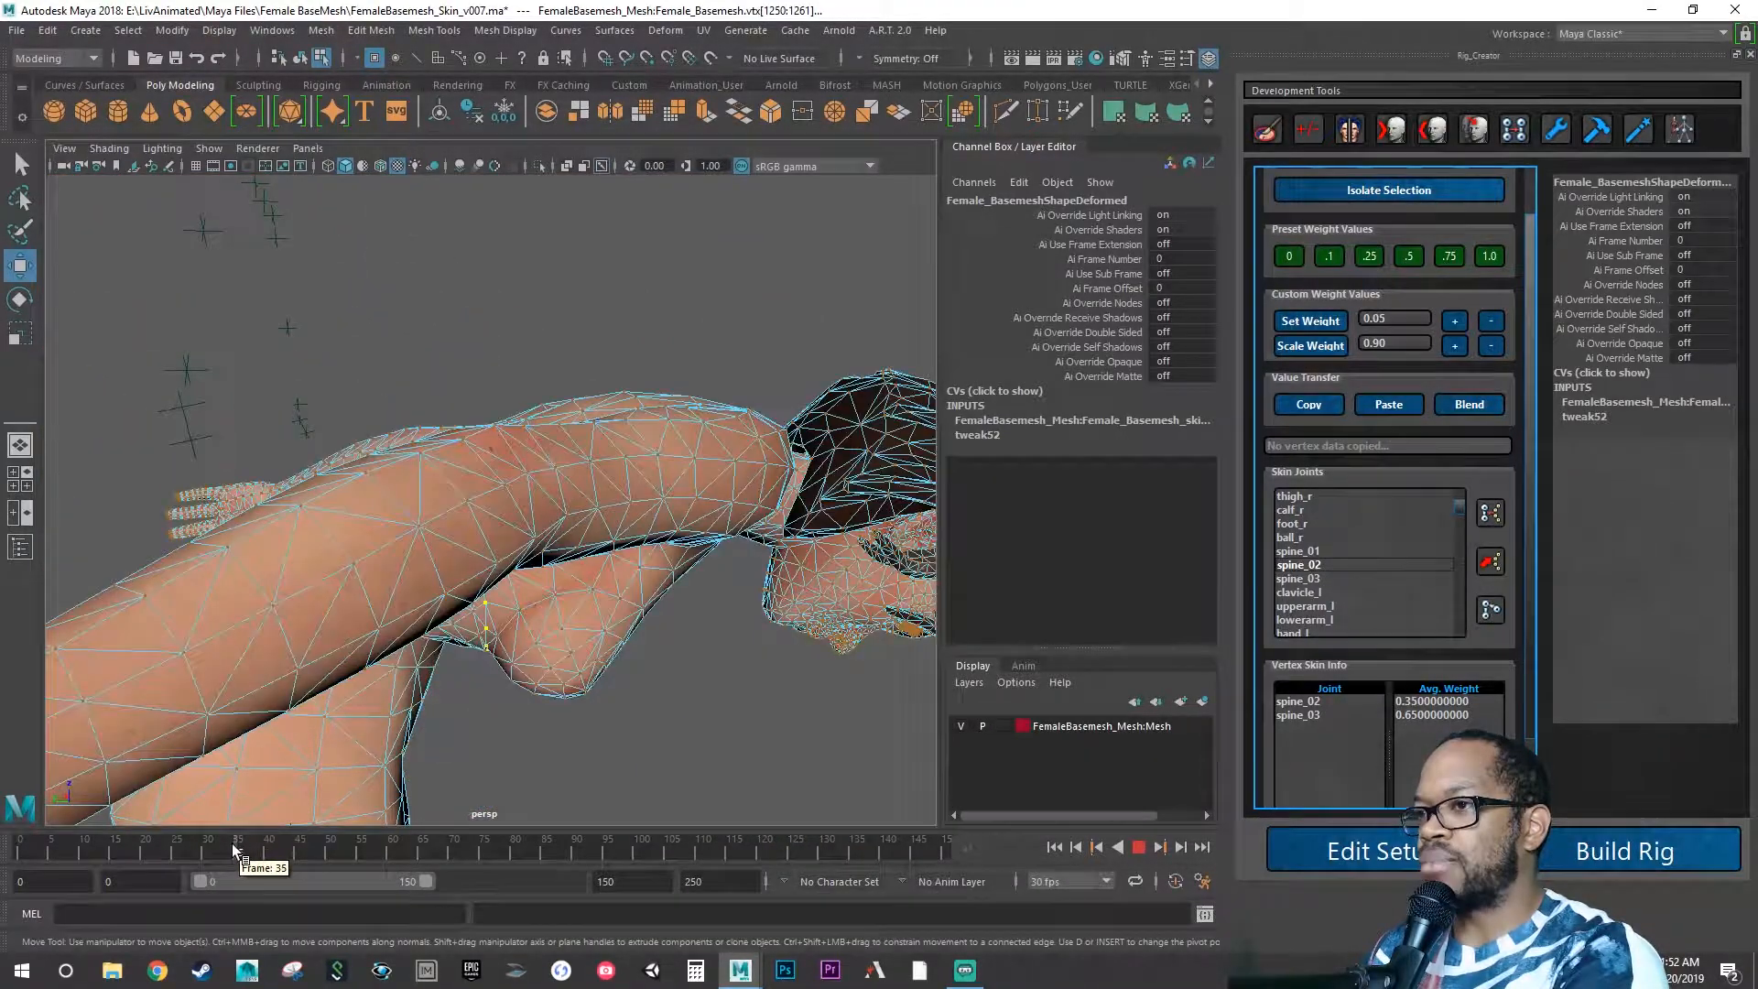
key(alt+v)
mouse_move(359, 660)
alt+mouse_down()
mouse_move(245, 616)
mouse_move(381, 650)
mouse_move(364, 685)
alt+mouse_up()
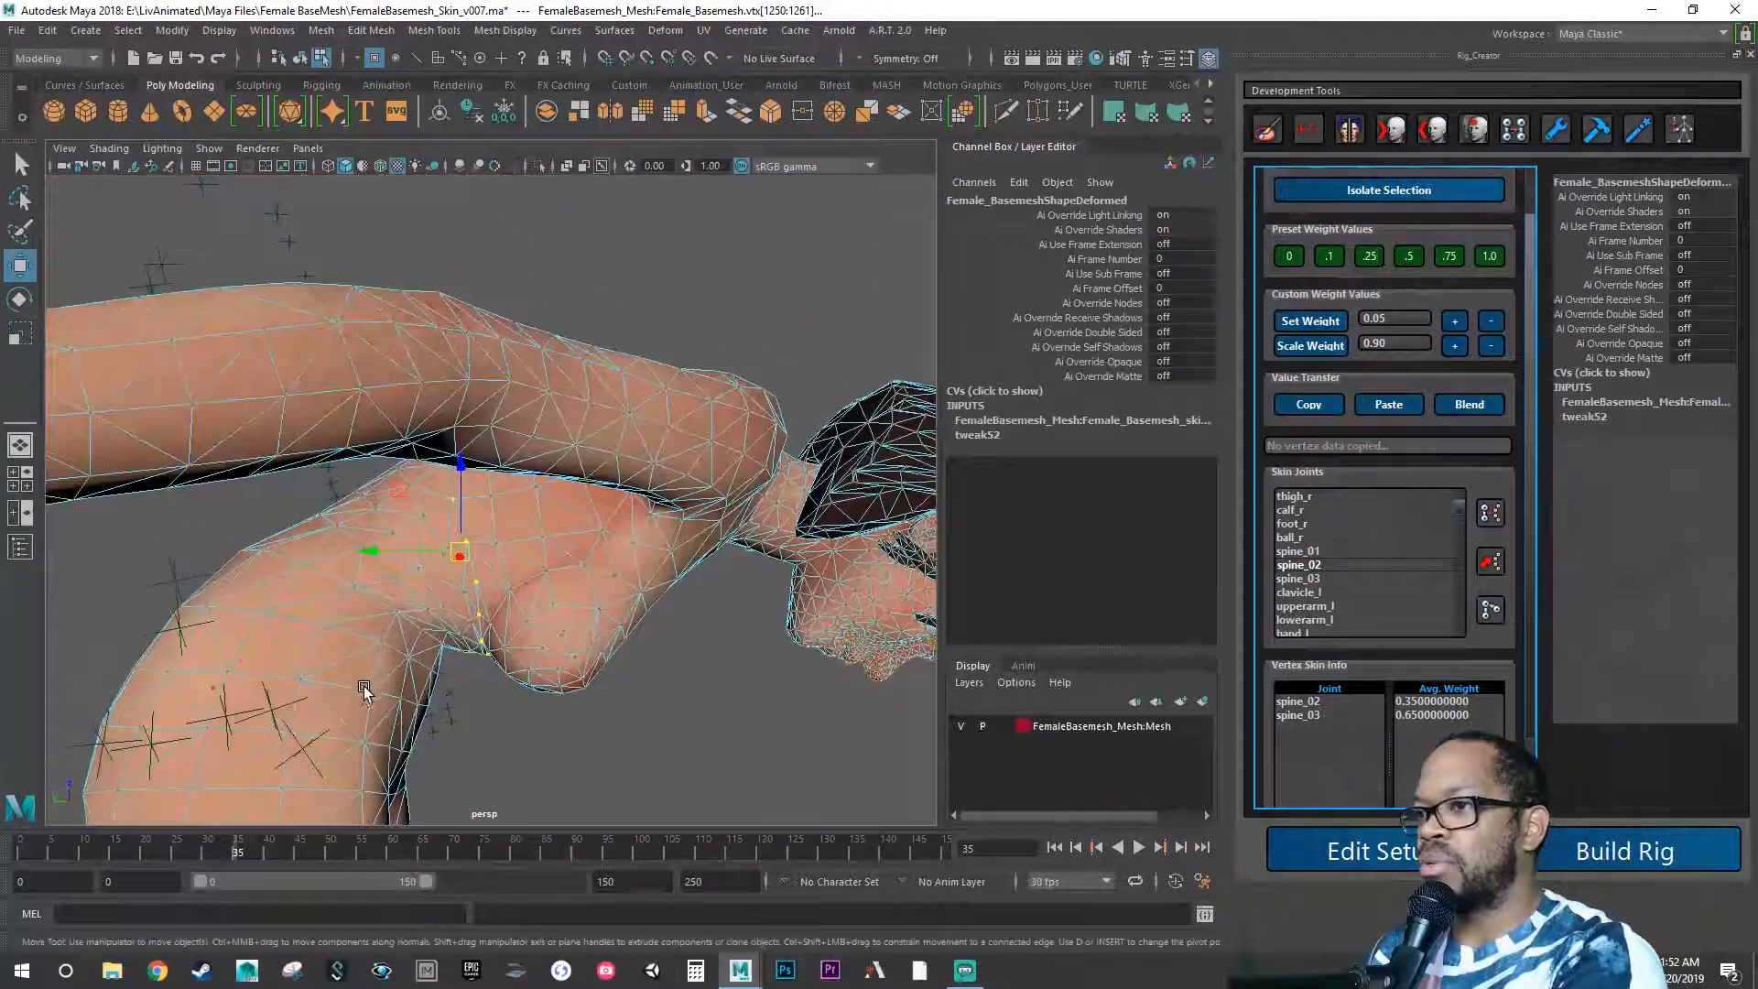
key(alt+v)
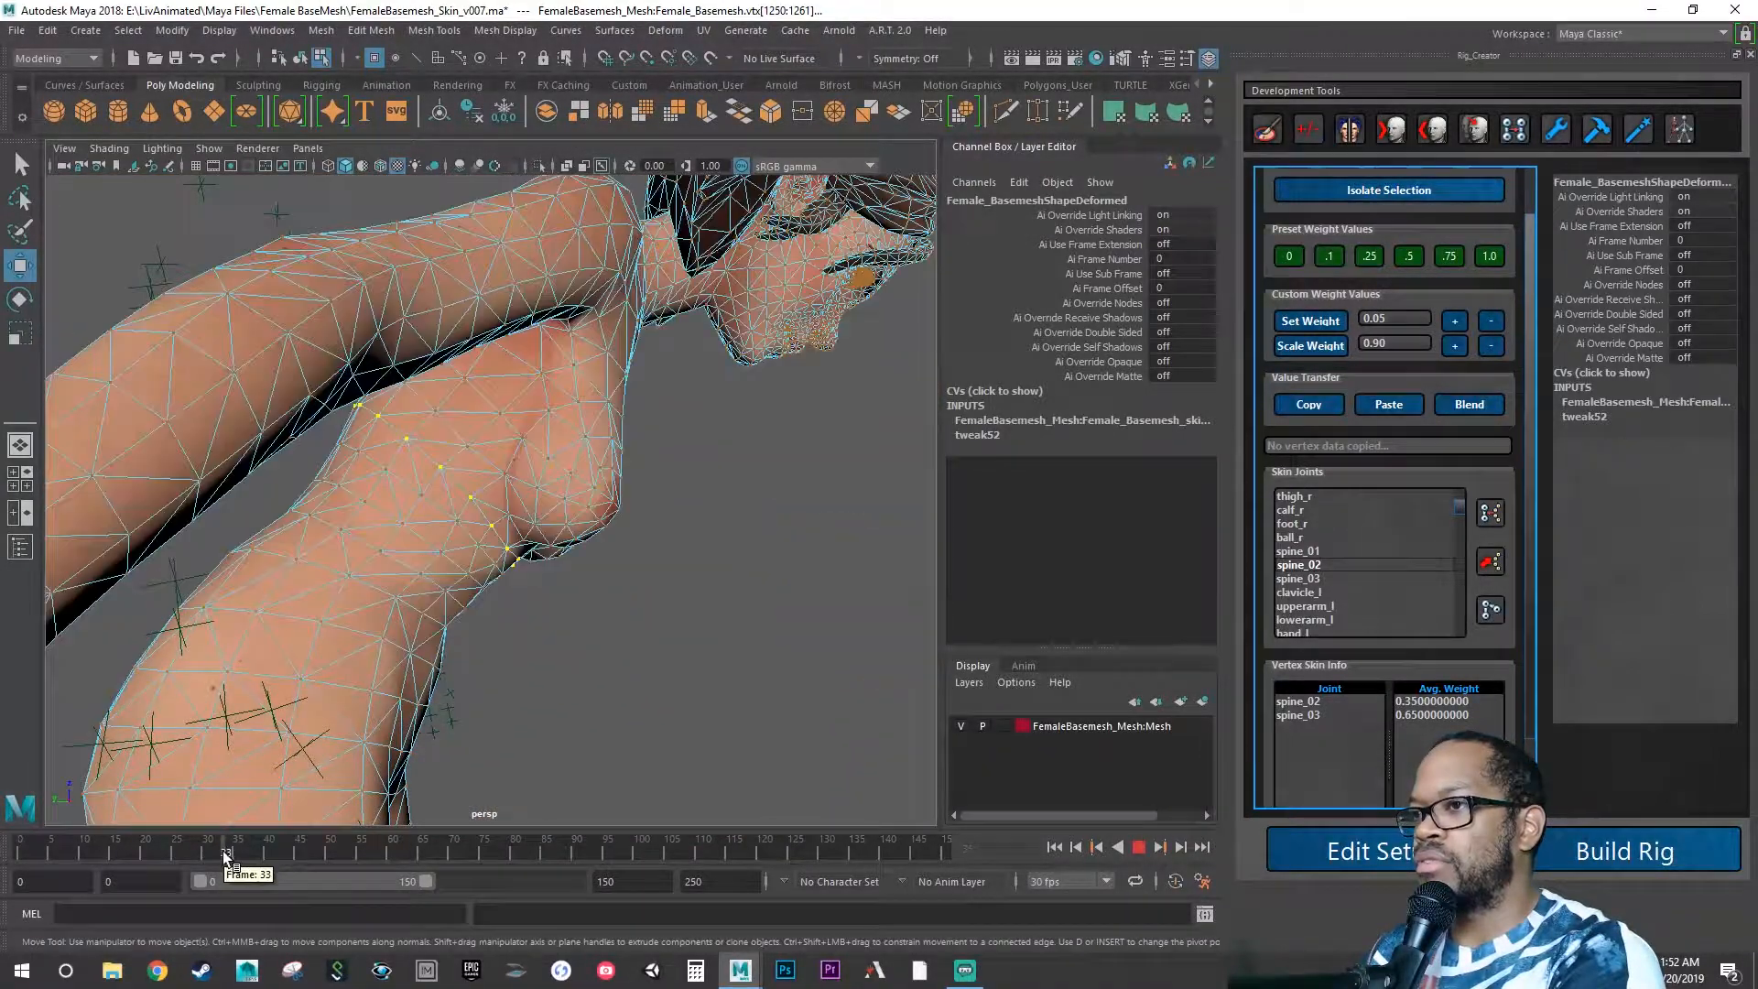
alt+drag(359, 700, 359, 628)
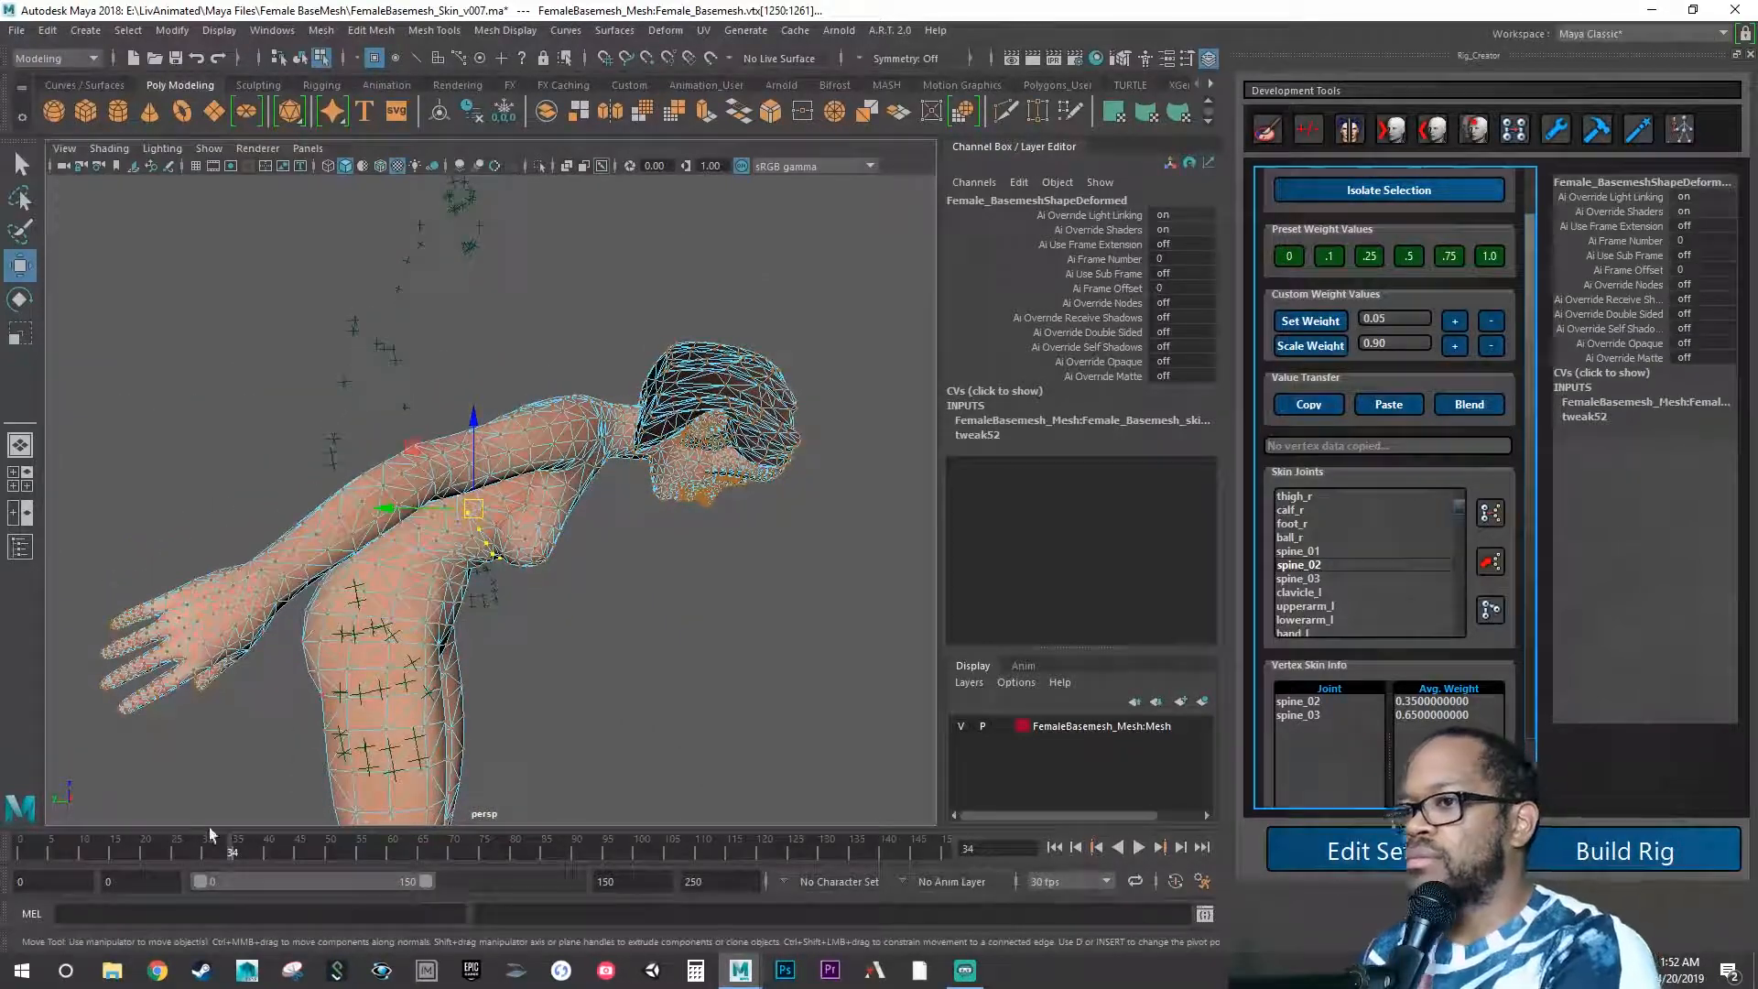
Go to frame 31, select a vertex on the right hip, and examine the body from behind.
drag(227, 844, 210, 717)
alt+drag(432, 586, 545, 608)
click(415, 595)
alt+right_drag(546, 609, 579, 570)
alt+drag(609, 568, 762, 538)
alt+right_drag(659, 549, 549, 584)
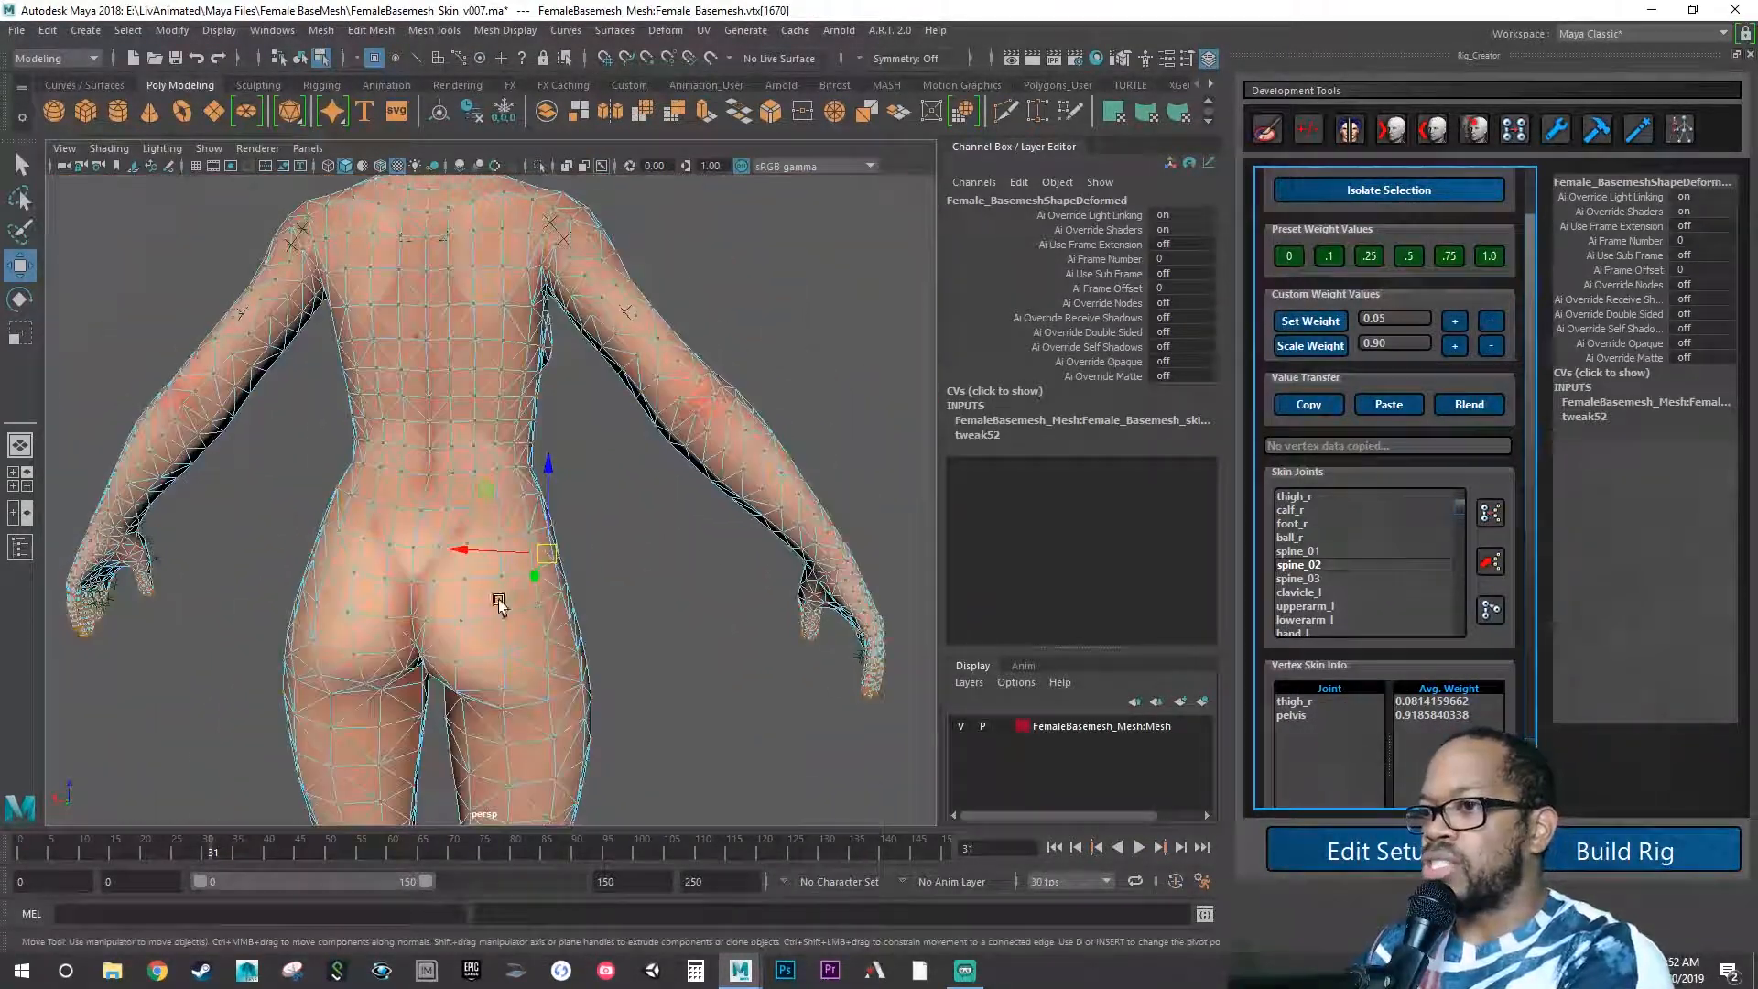
Go to frame 41, examine the lower back's bend from behind, and select the centre vertex just above the buttocks to inspect its weights.
key(alt+v)
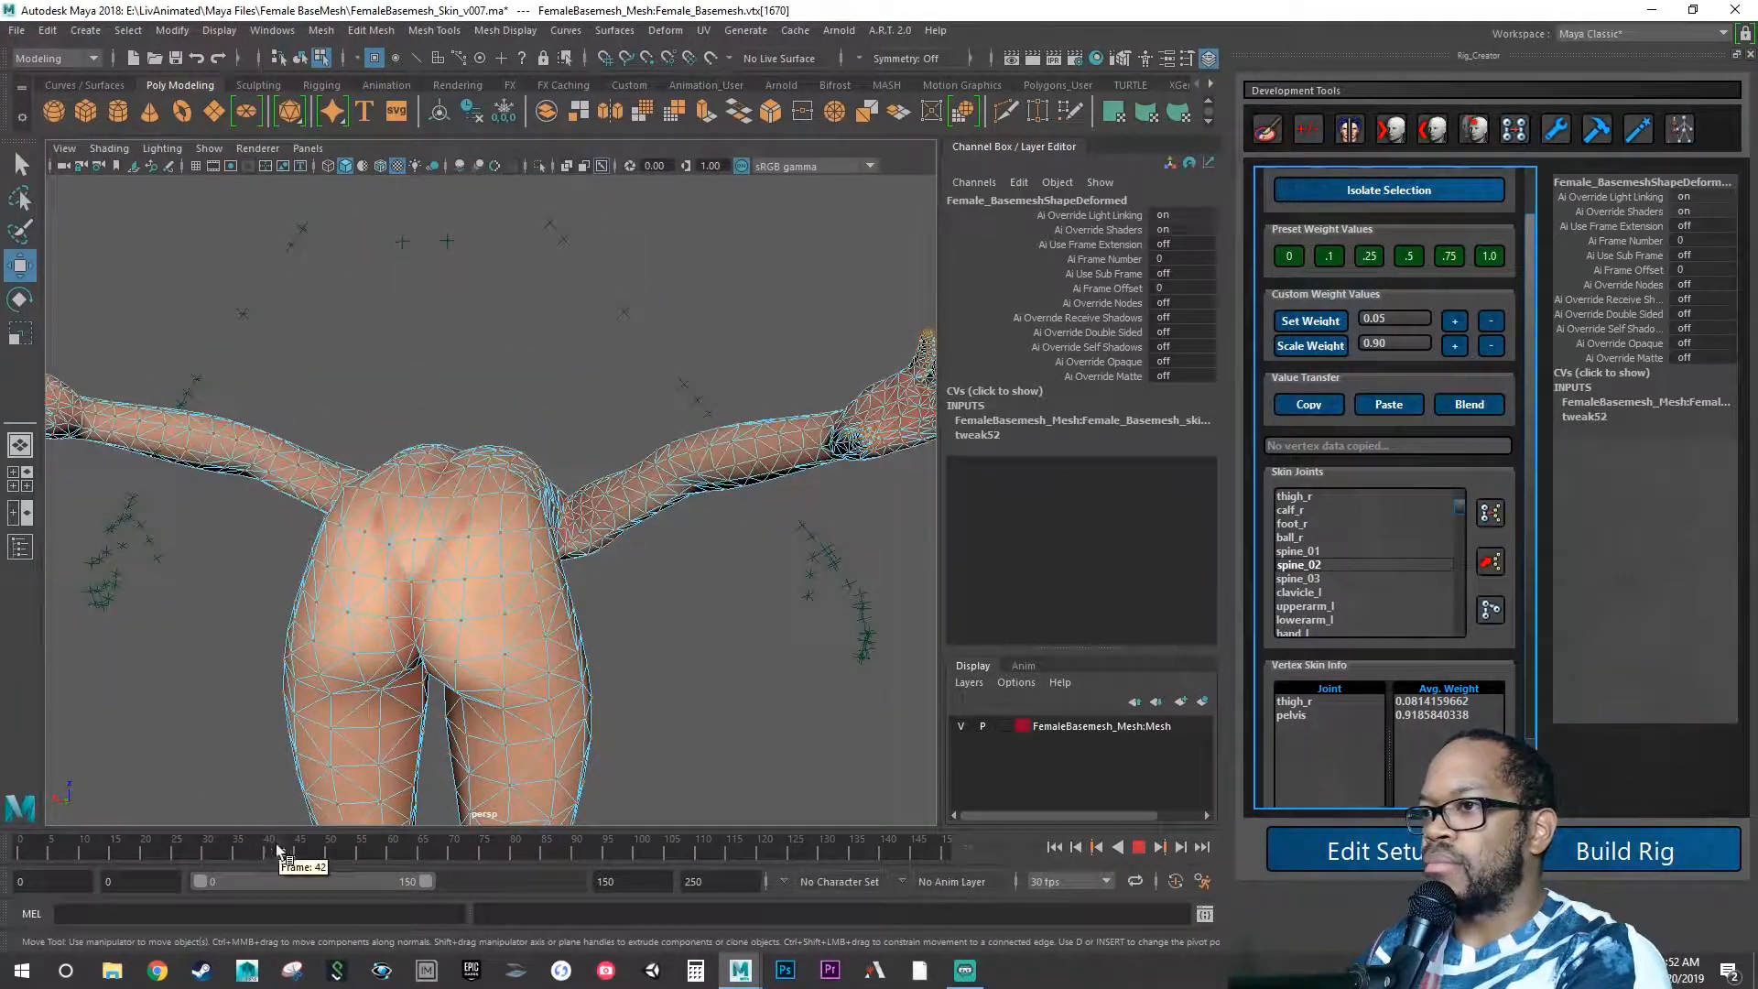
mouse_move(442, 691)
alt+mouse_down()
mouse_move(419, 686)
mouse_move(428, 675)
alt+mouse_up()
alt+right_drag(409, 543, 561, 572)
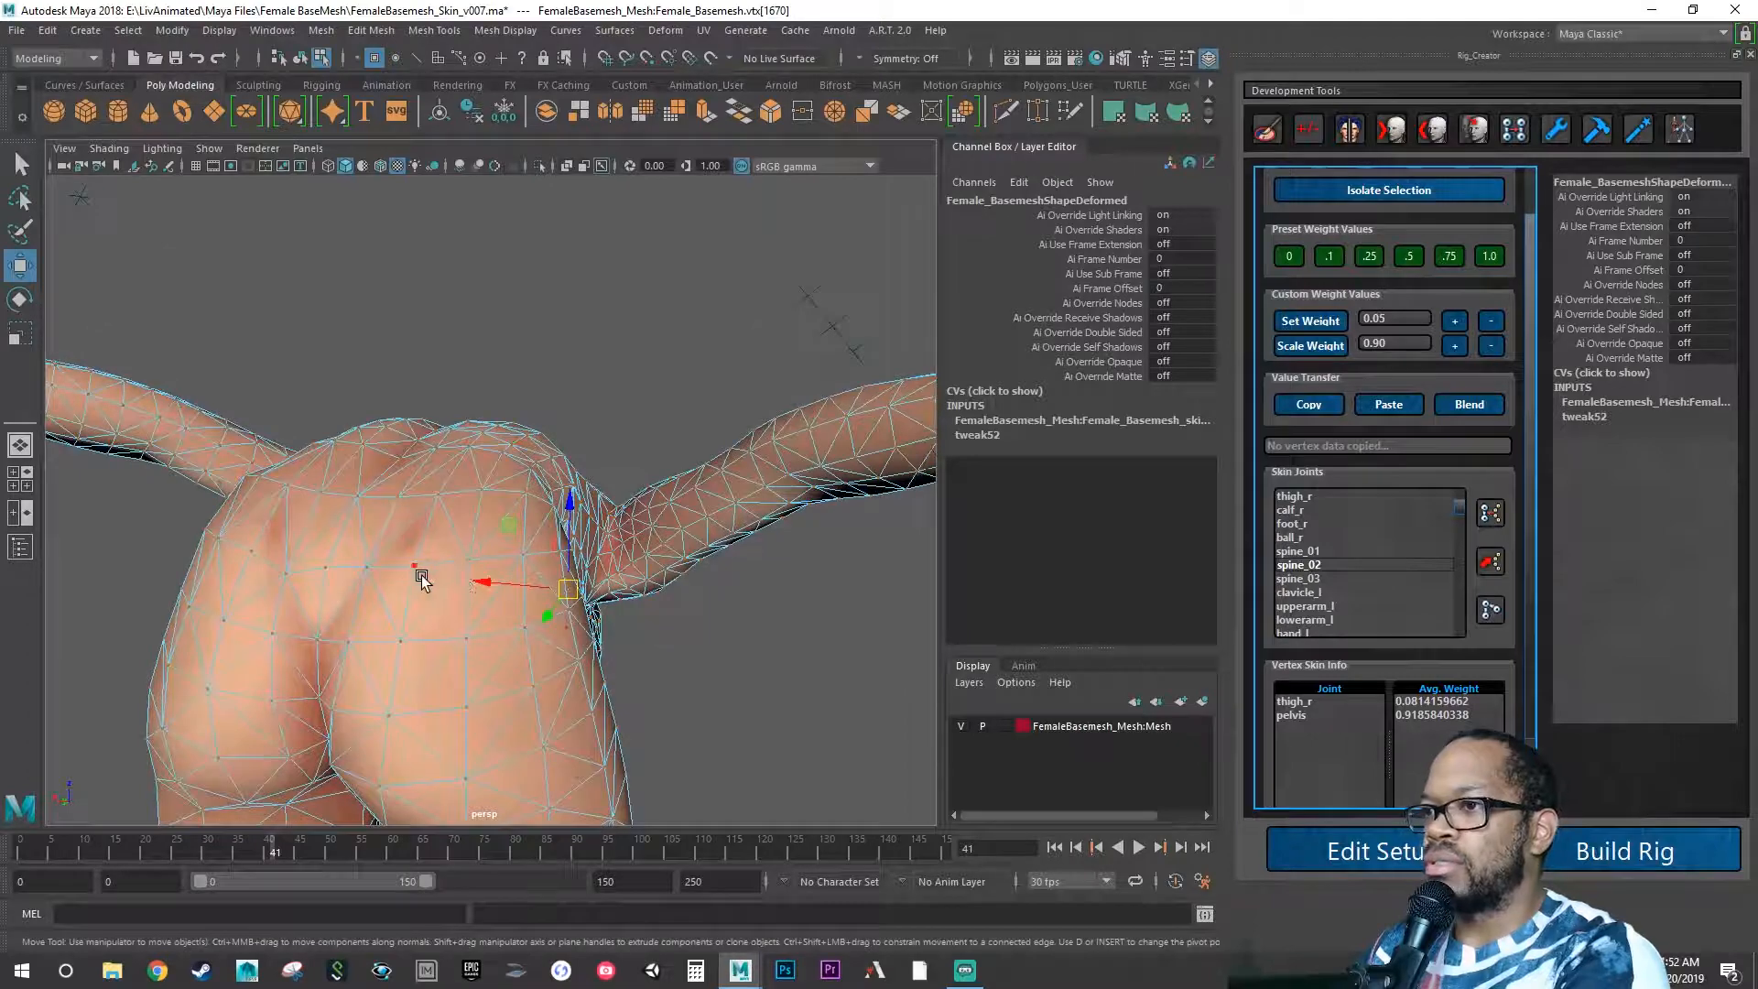
alt+drag(375, 640, 515, 648)
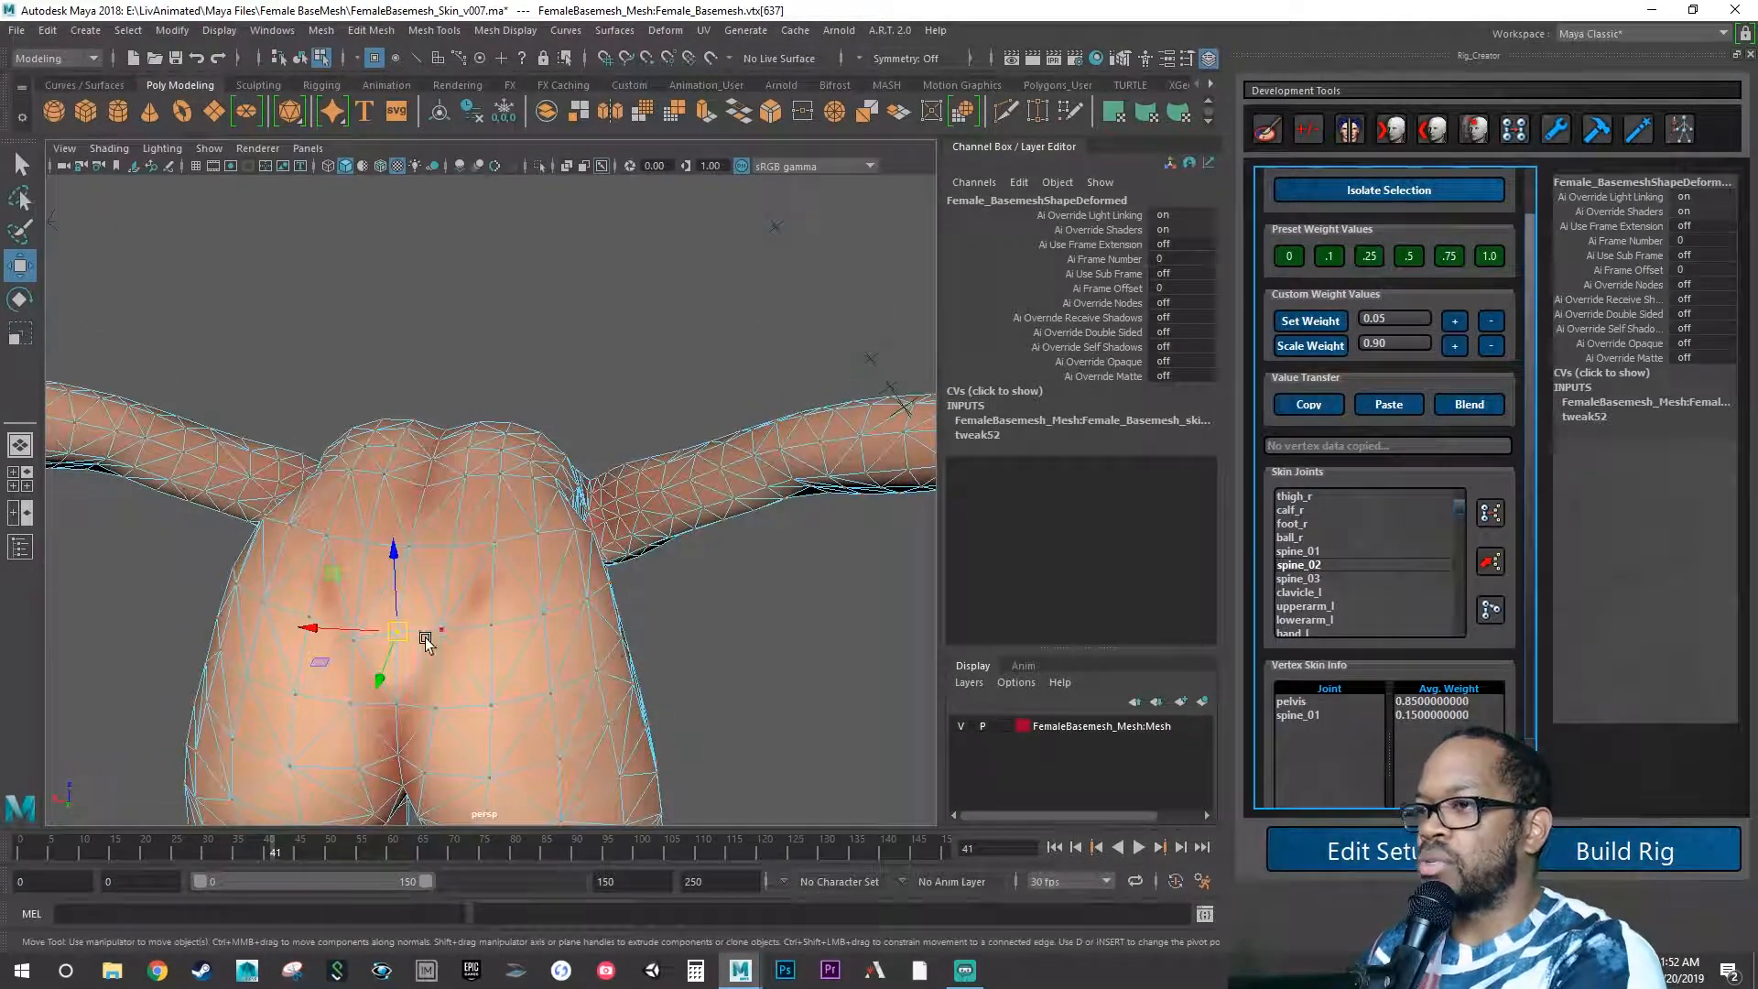